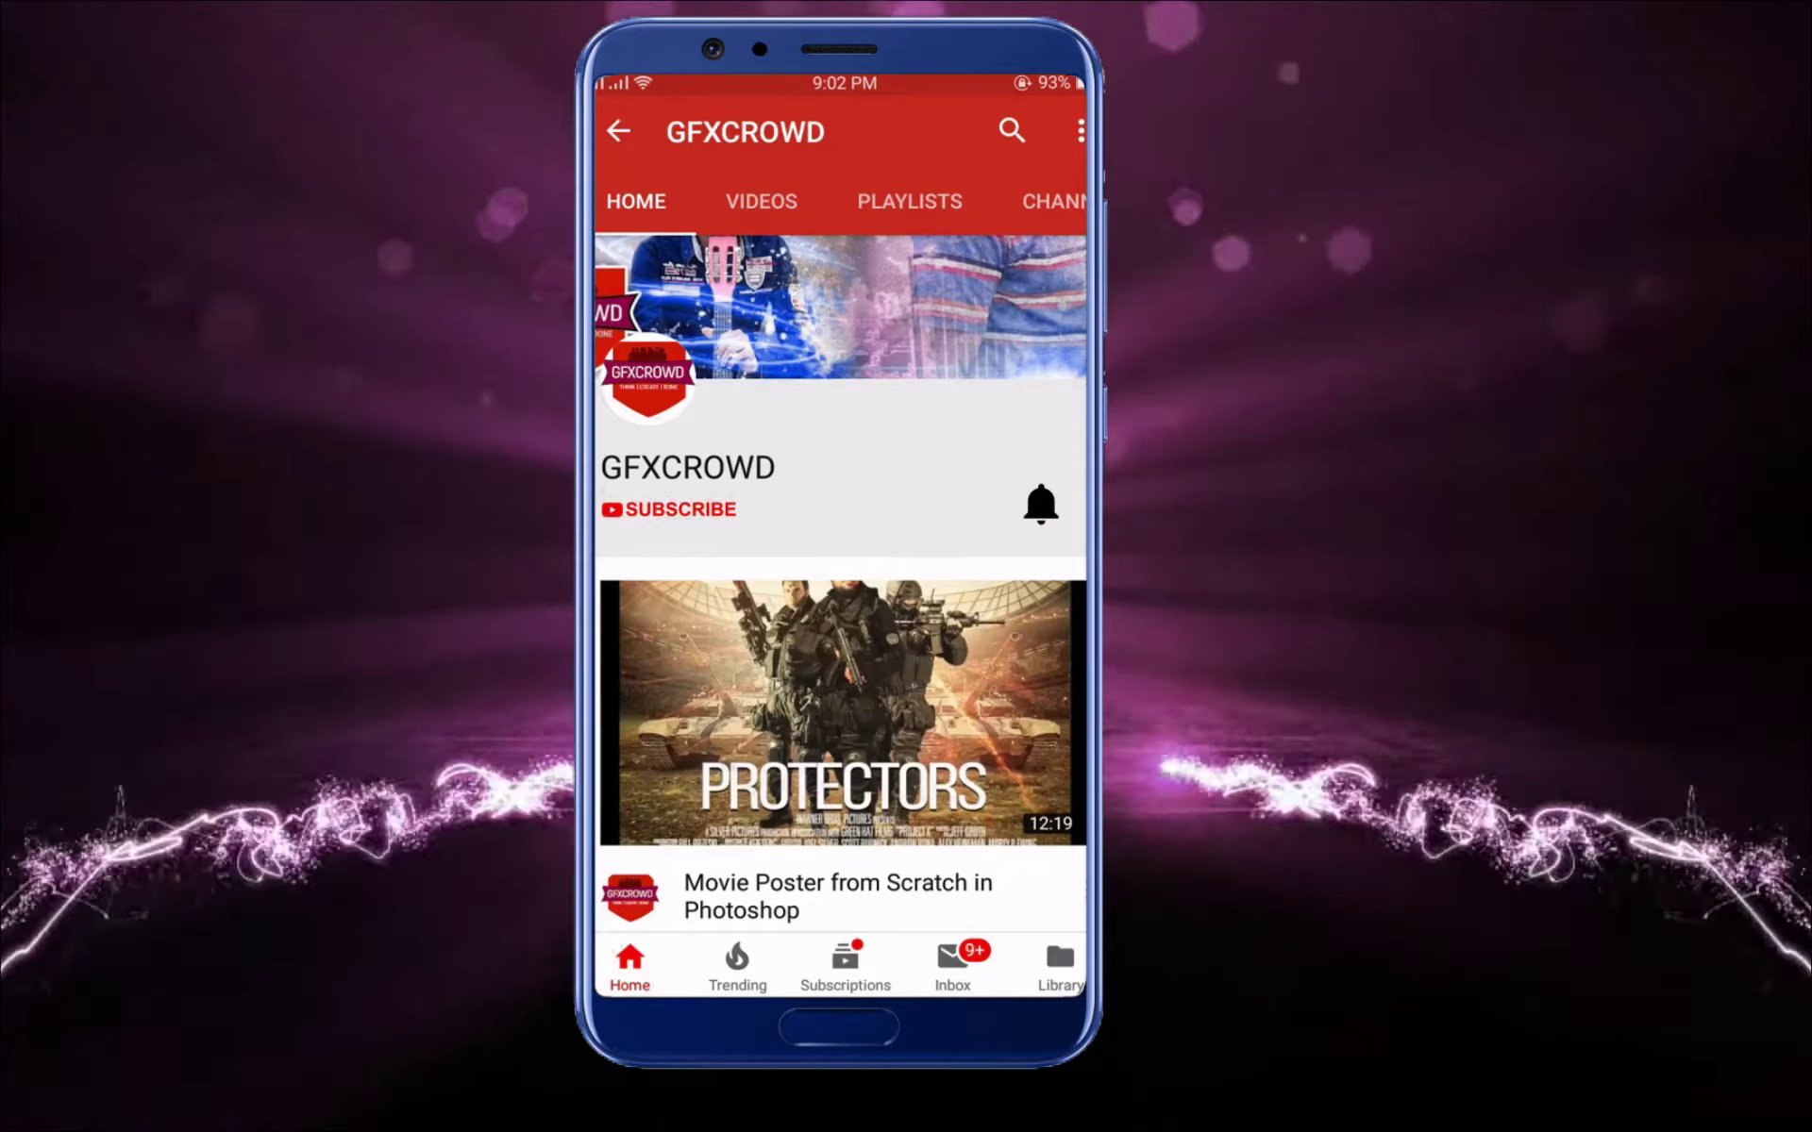
Subscribe to the YouTube channel and turn on its notification bell.
{"action": "left_click", "coordinate": [676, 515]}
{"action": "left_click", "coordinate": [1042, 505]}
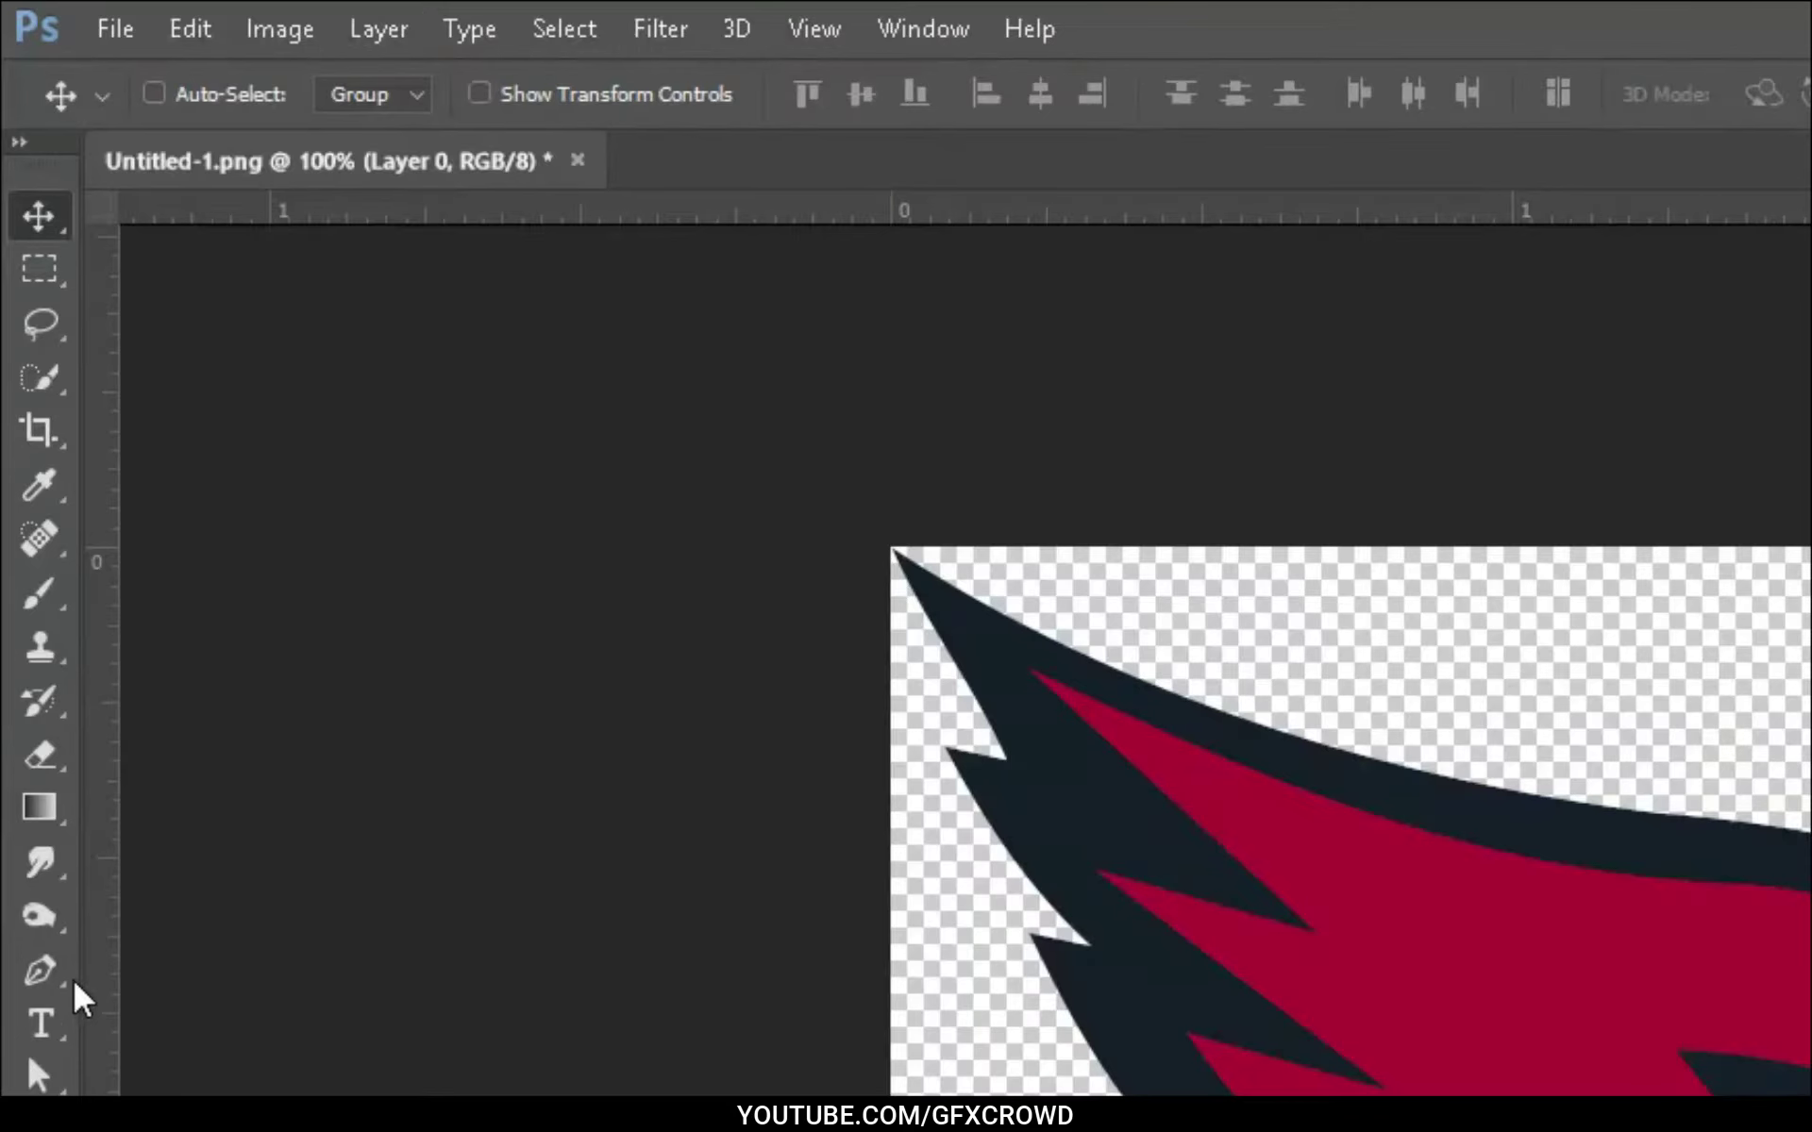
Set the Pen tool to Shape mode with a fill sampled from the logo's dark navy outline.
{"action": "left_click", "coordinate": [18, 442]}
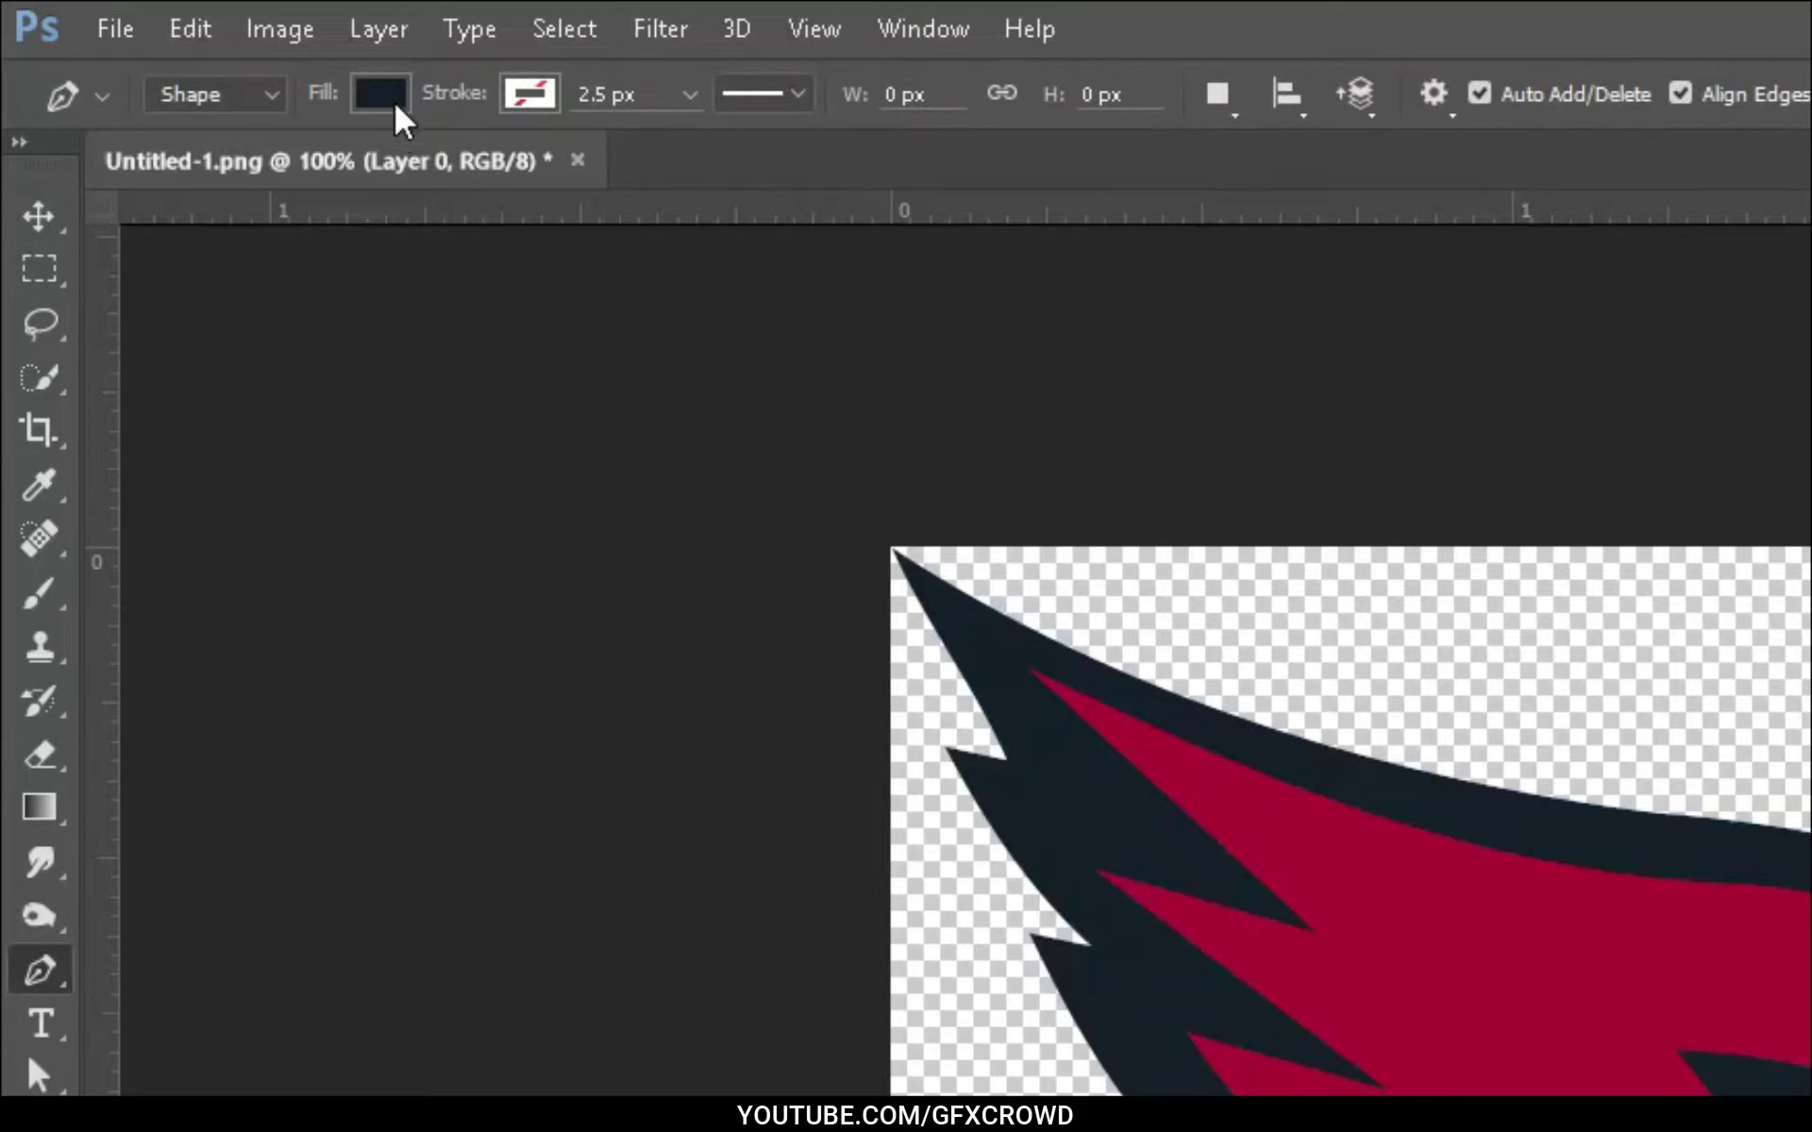
{"action": "left_click", "coordinate": [389, 98]}
{"action": "left_click", "coordinate": [1322, 744]}
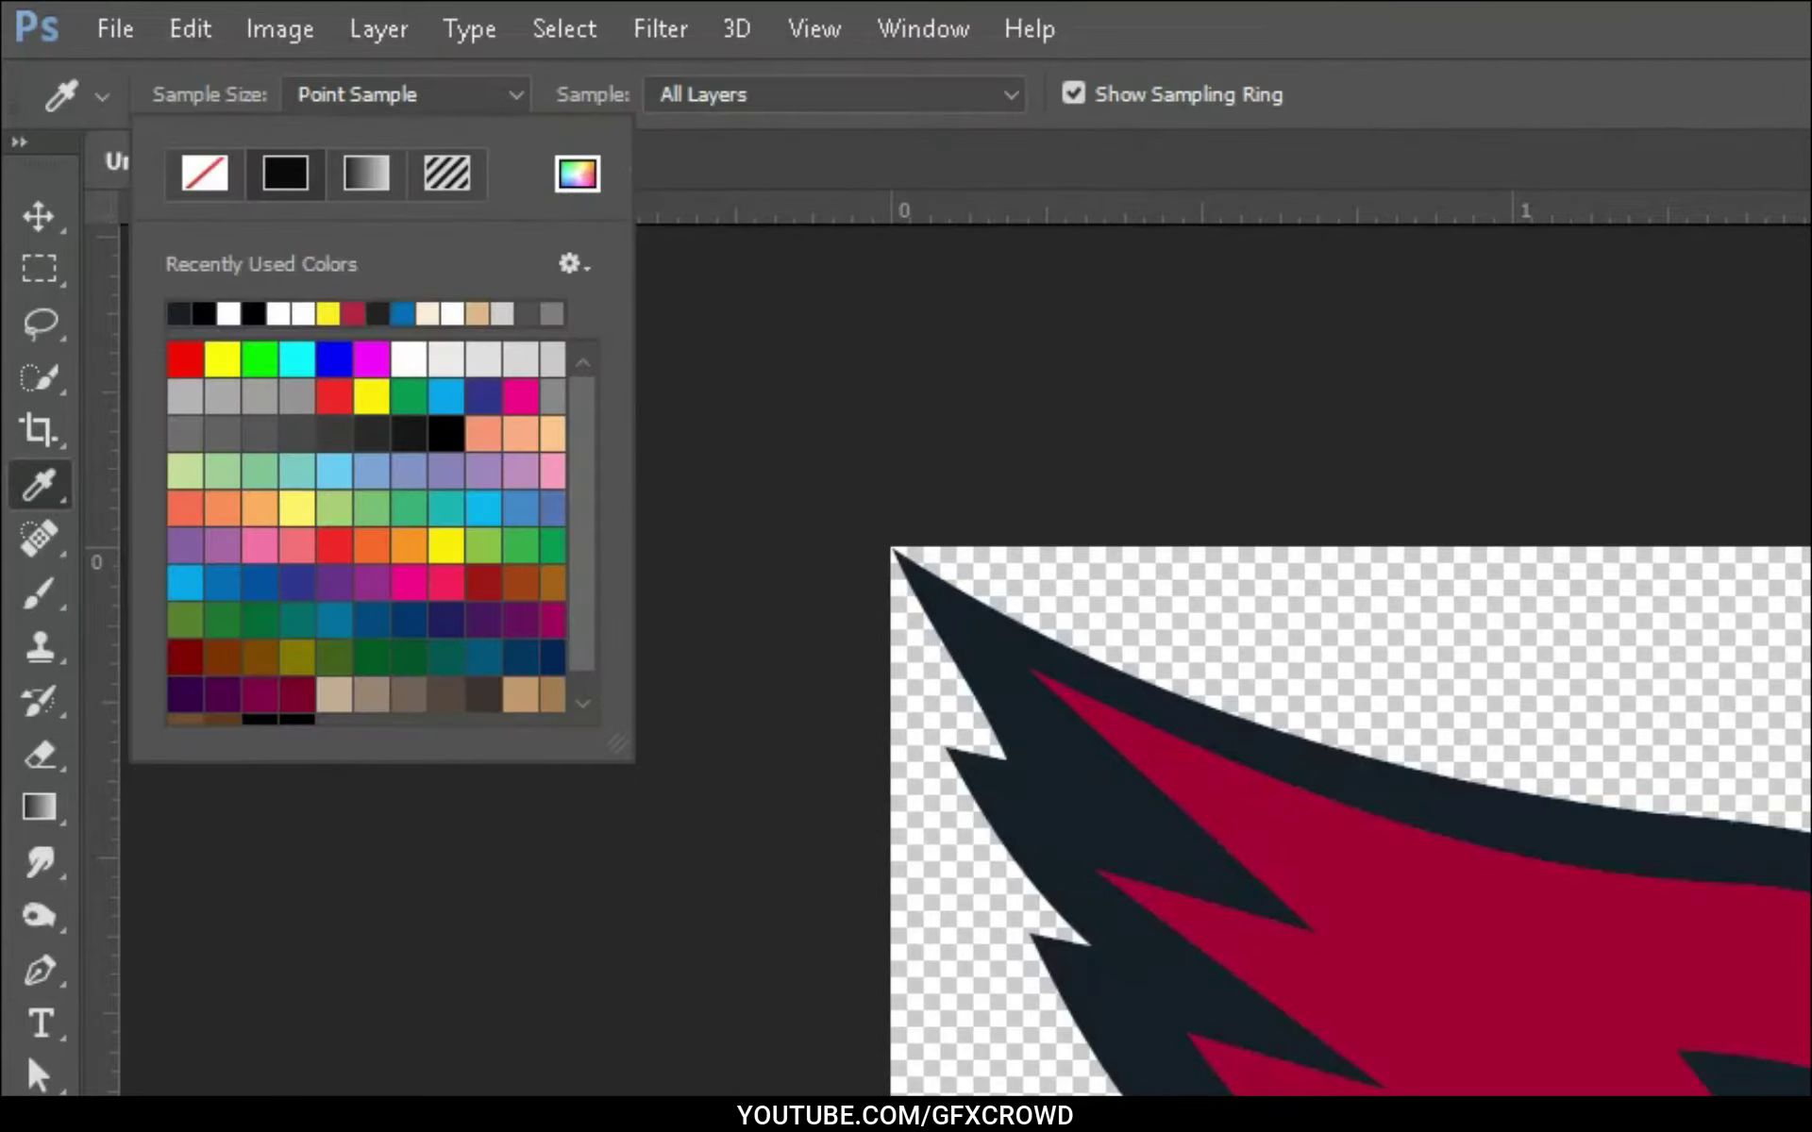
{"action": "left_click", "coordinate": [248, 87]}
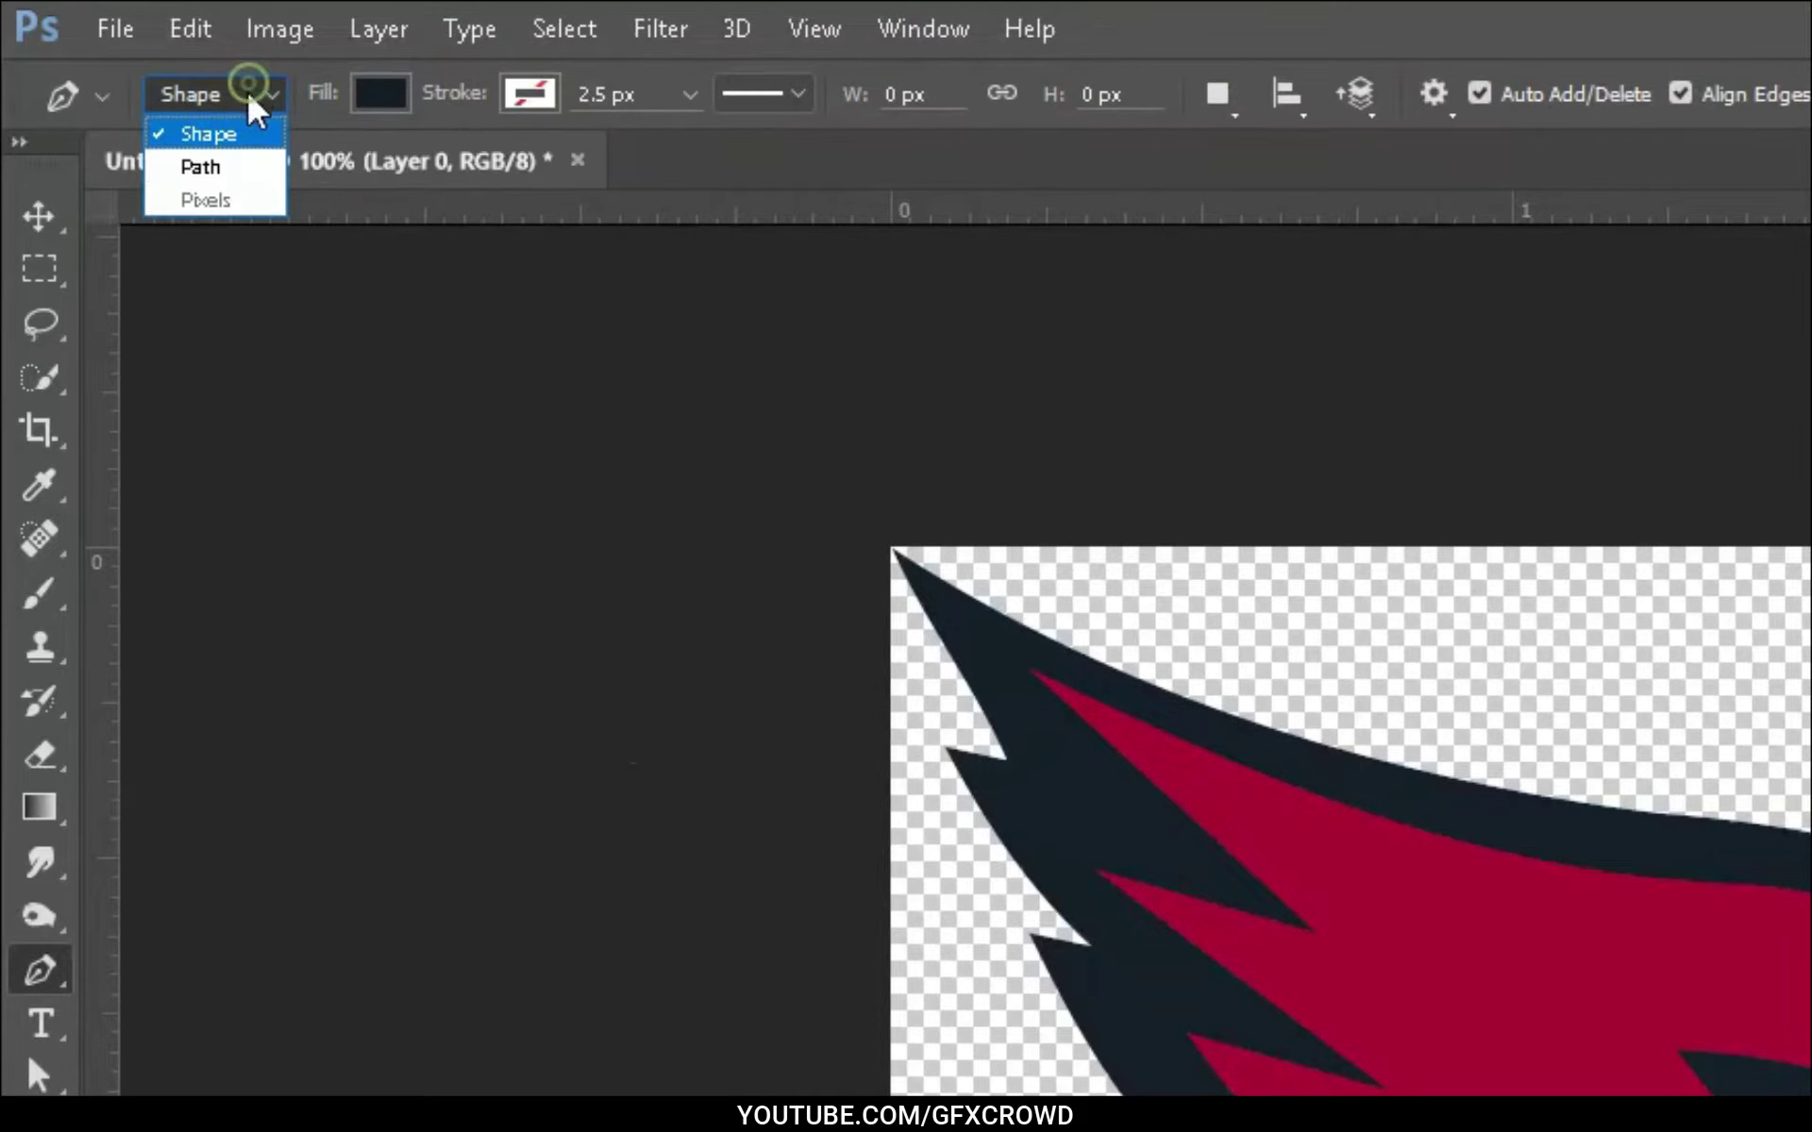
{"action": "left_click", "coordinate": [226, 138]}
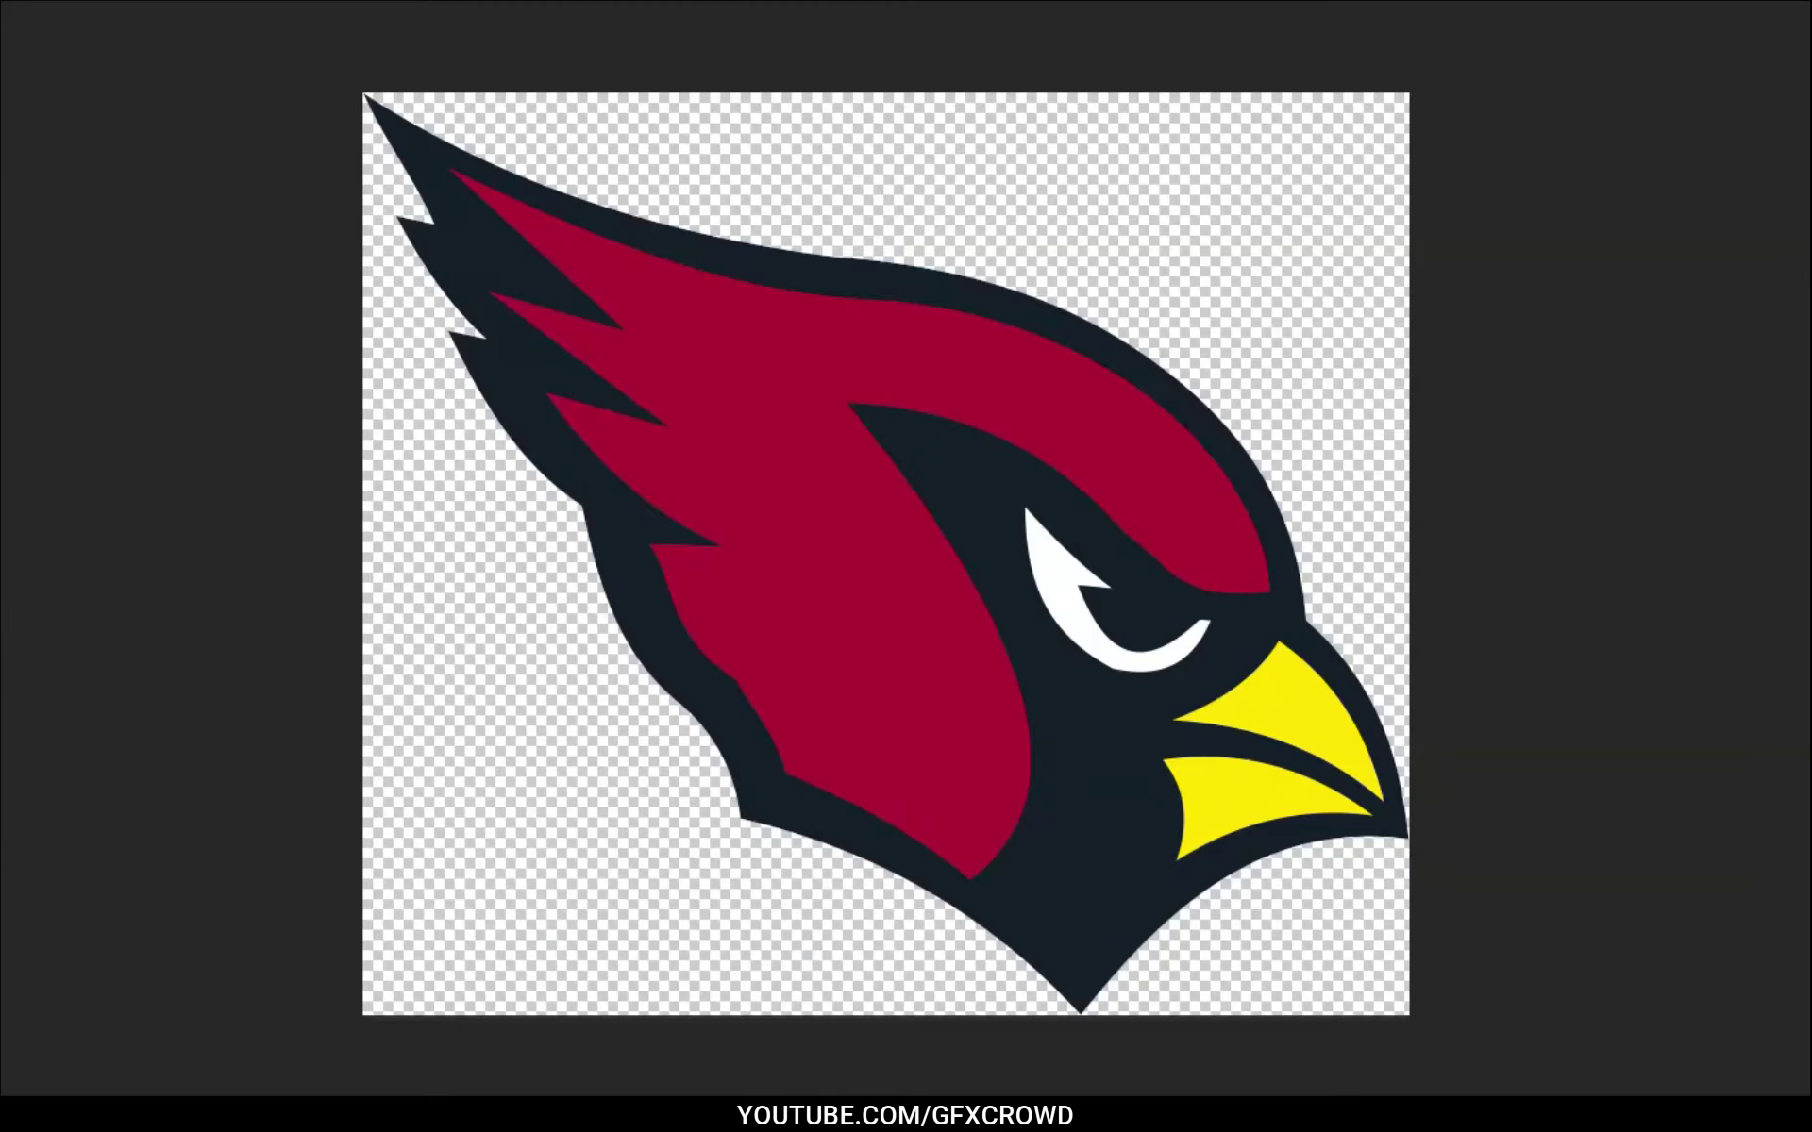
Trace the navy outline from the crest tip along the top edge and head to above the beak.
{"action": "left_click", "coordinate": [366, 96]}
{"action": "left_click_drag", "start_coordinate": [849, 261], "coordinate": [1105, 280]}
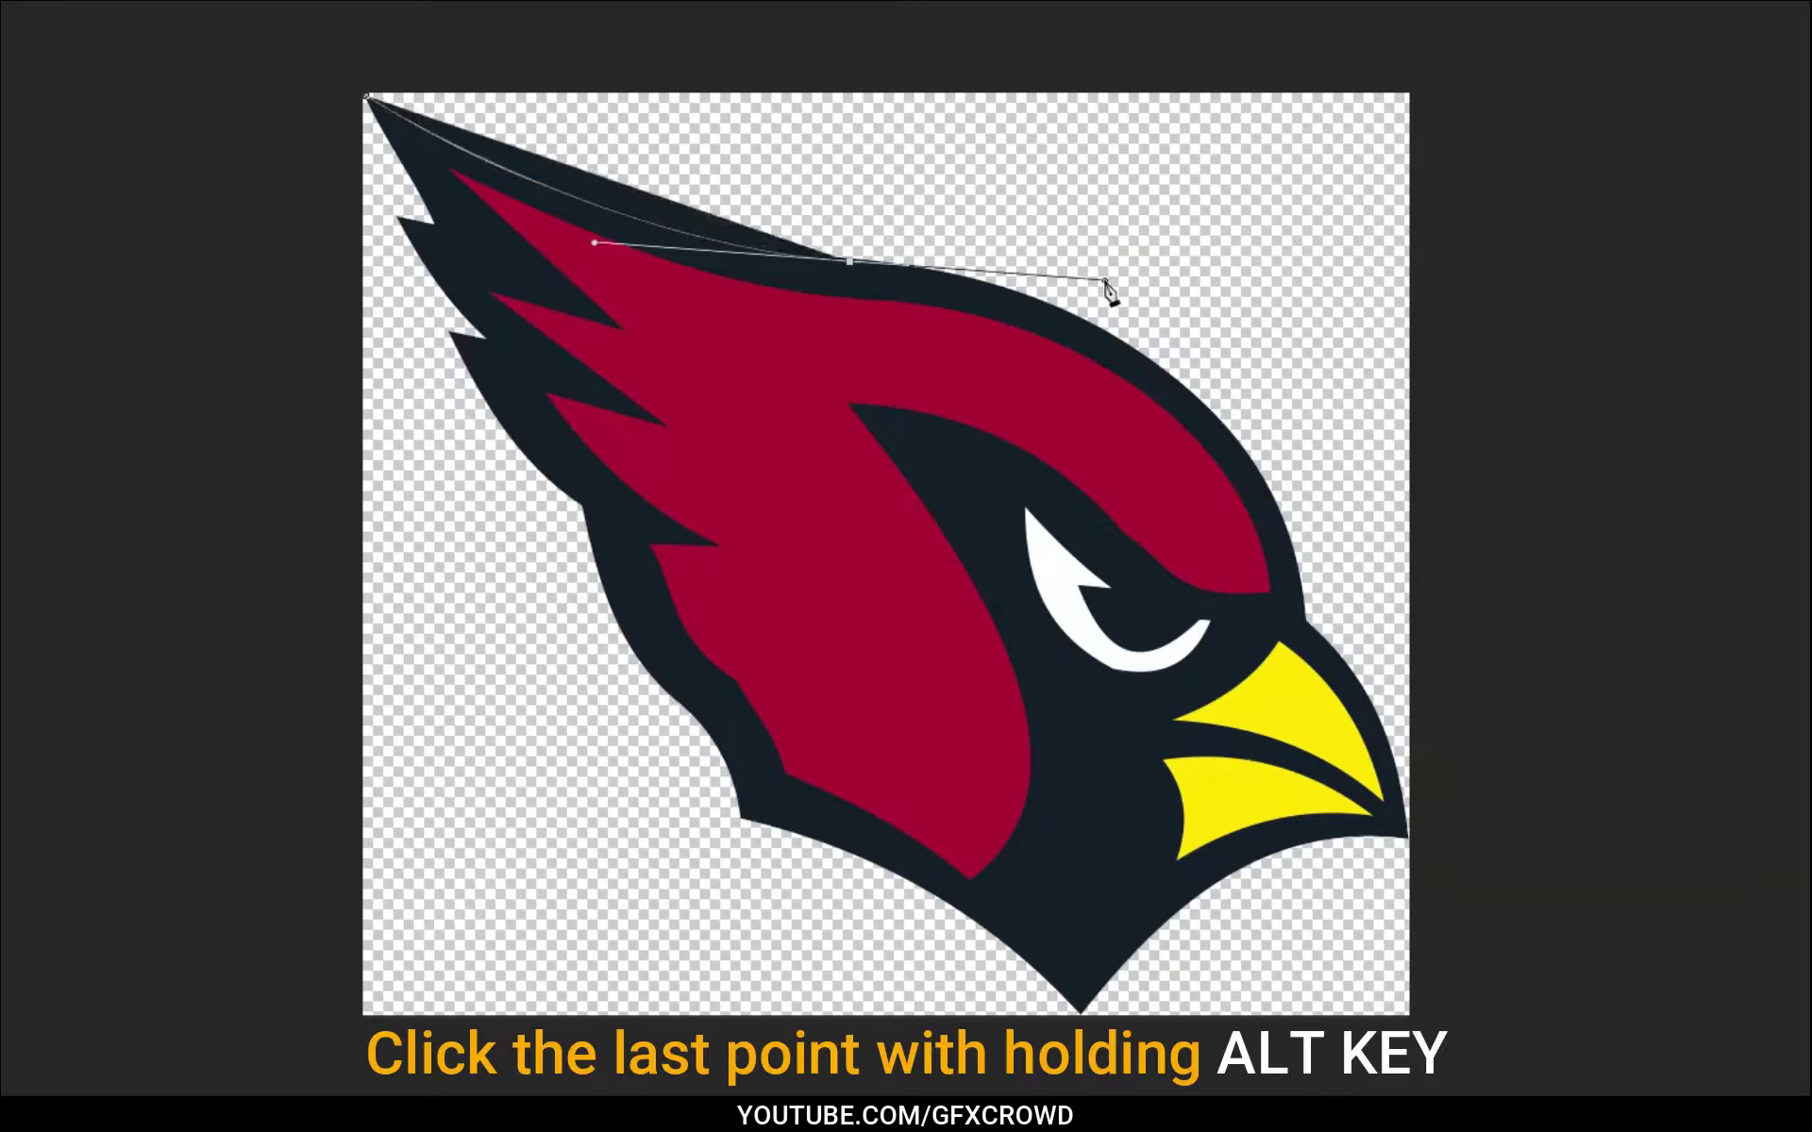
{"action": "left_click", "coordinate": [851, 264], "text": "alt"}
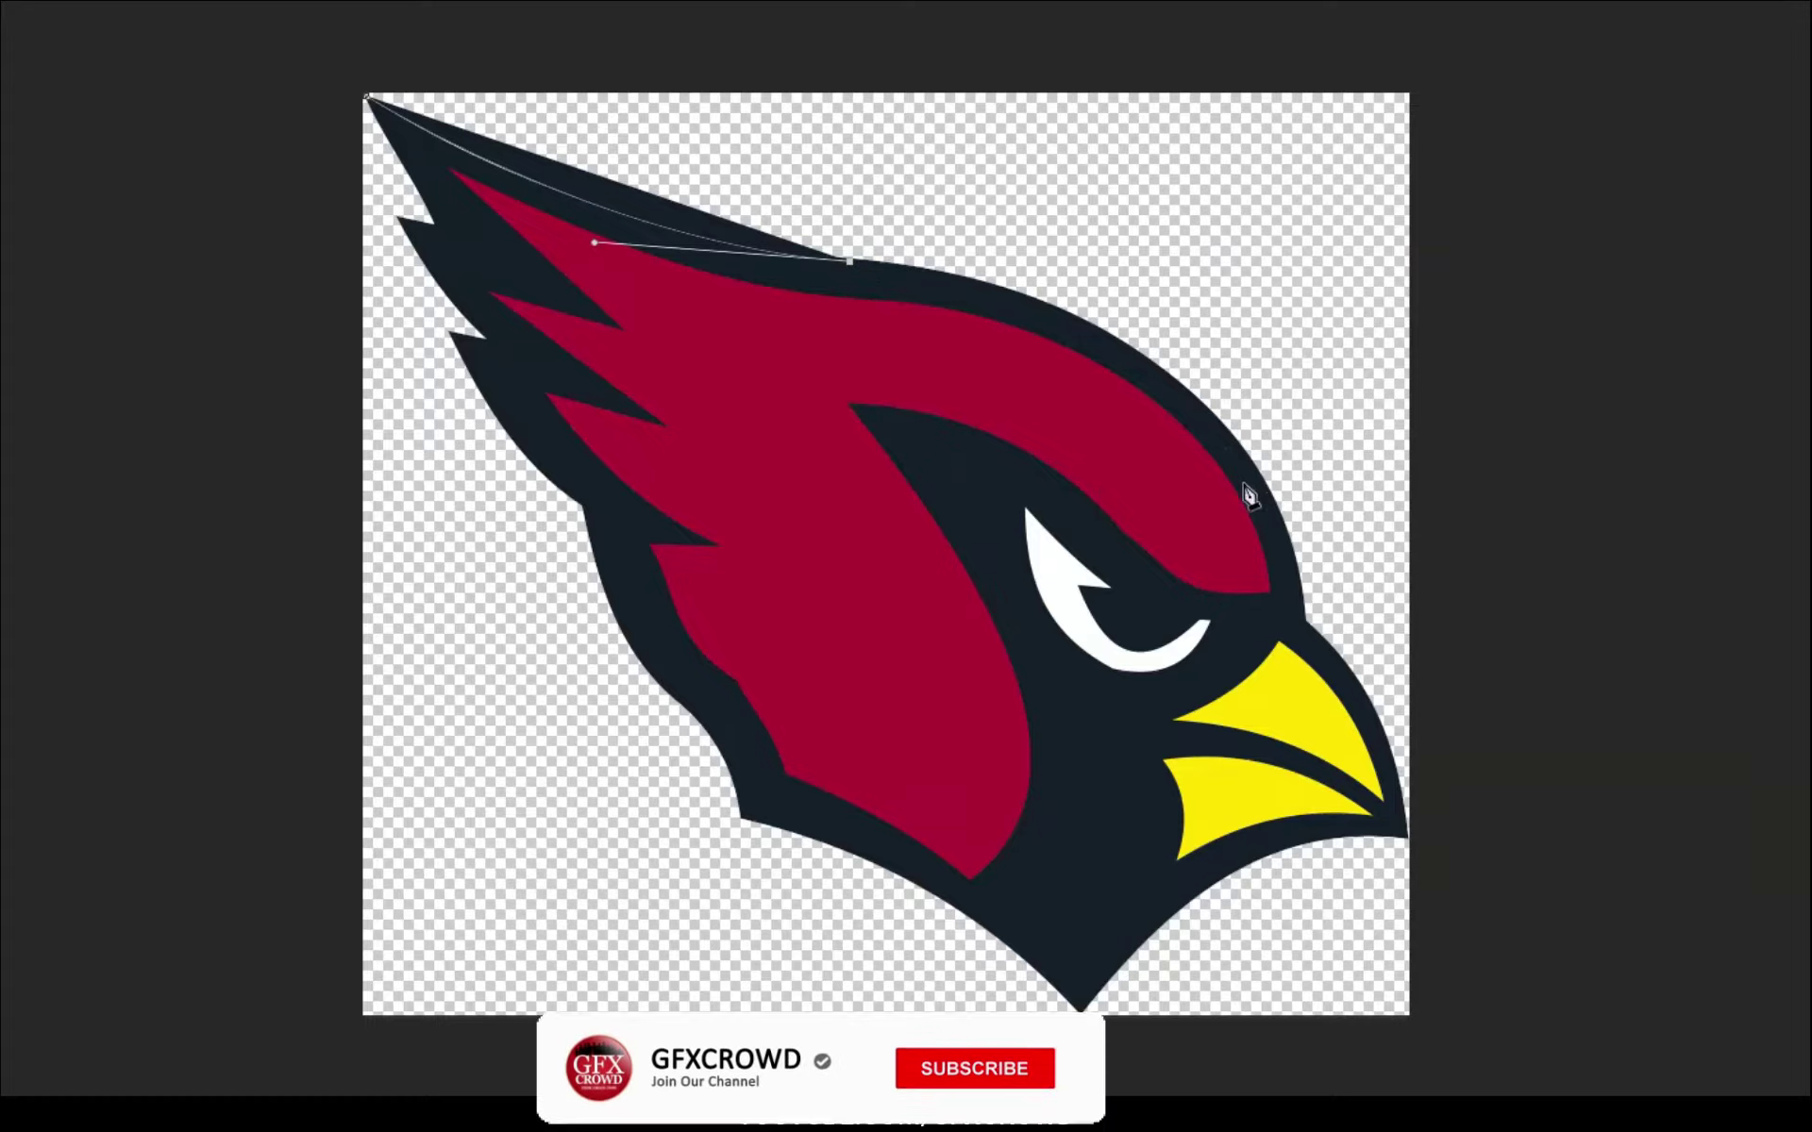
{"action": "left_click_drag", "start_coordinate": [1177, 385], "coordinate": [1295, 507]}
{"action": "left_click", "coordinate": [1178, 385], "text": "alt"}
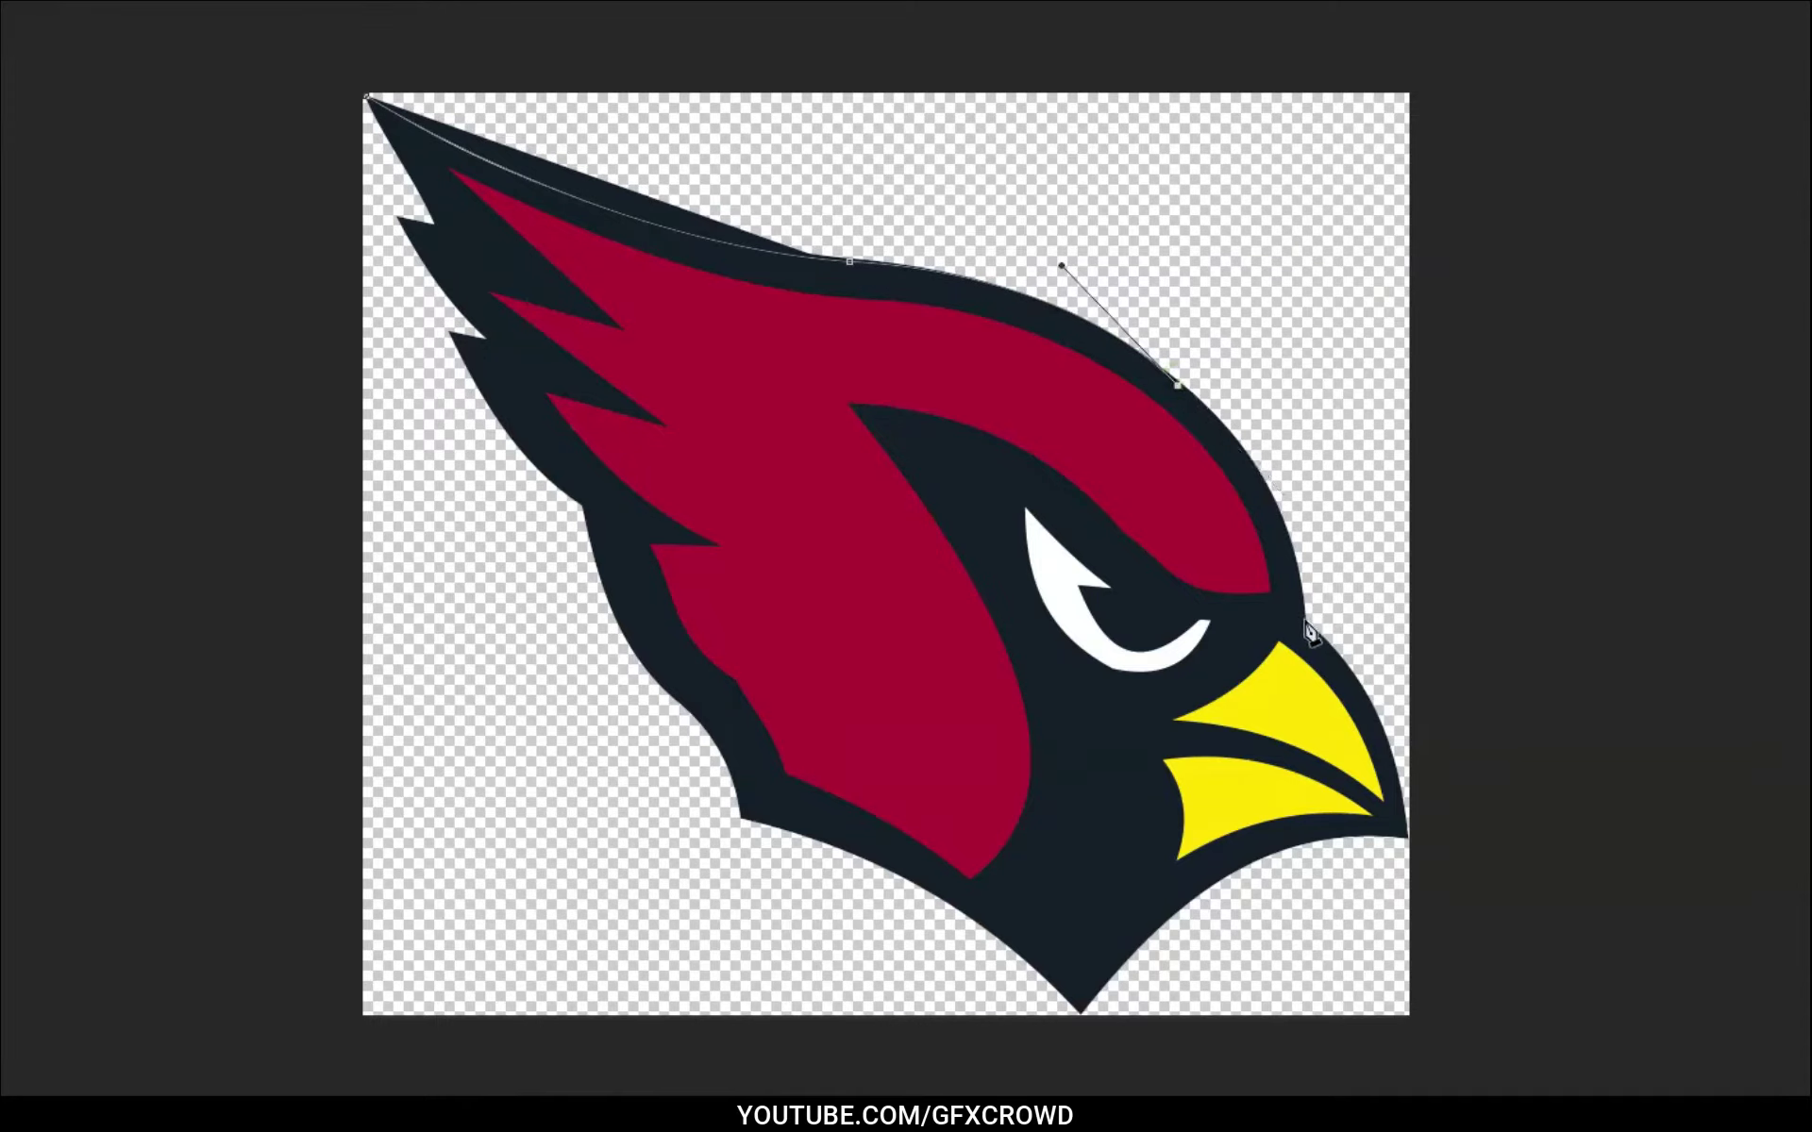
{"action": "left_click_drag", "start_coordinate": [1306, 620], "coordinate": [1321, 797]}
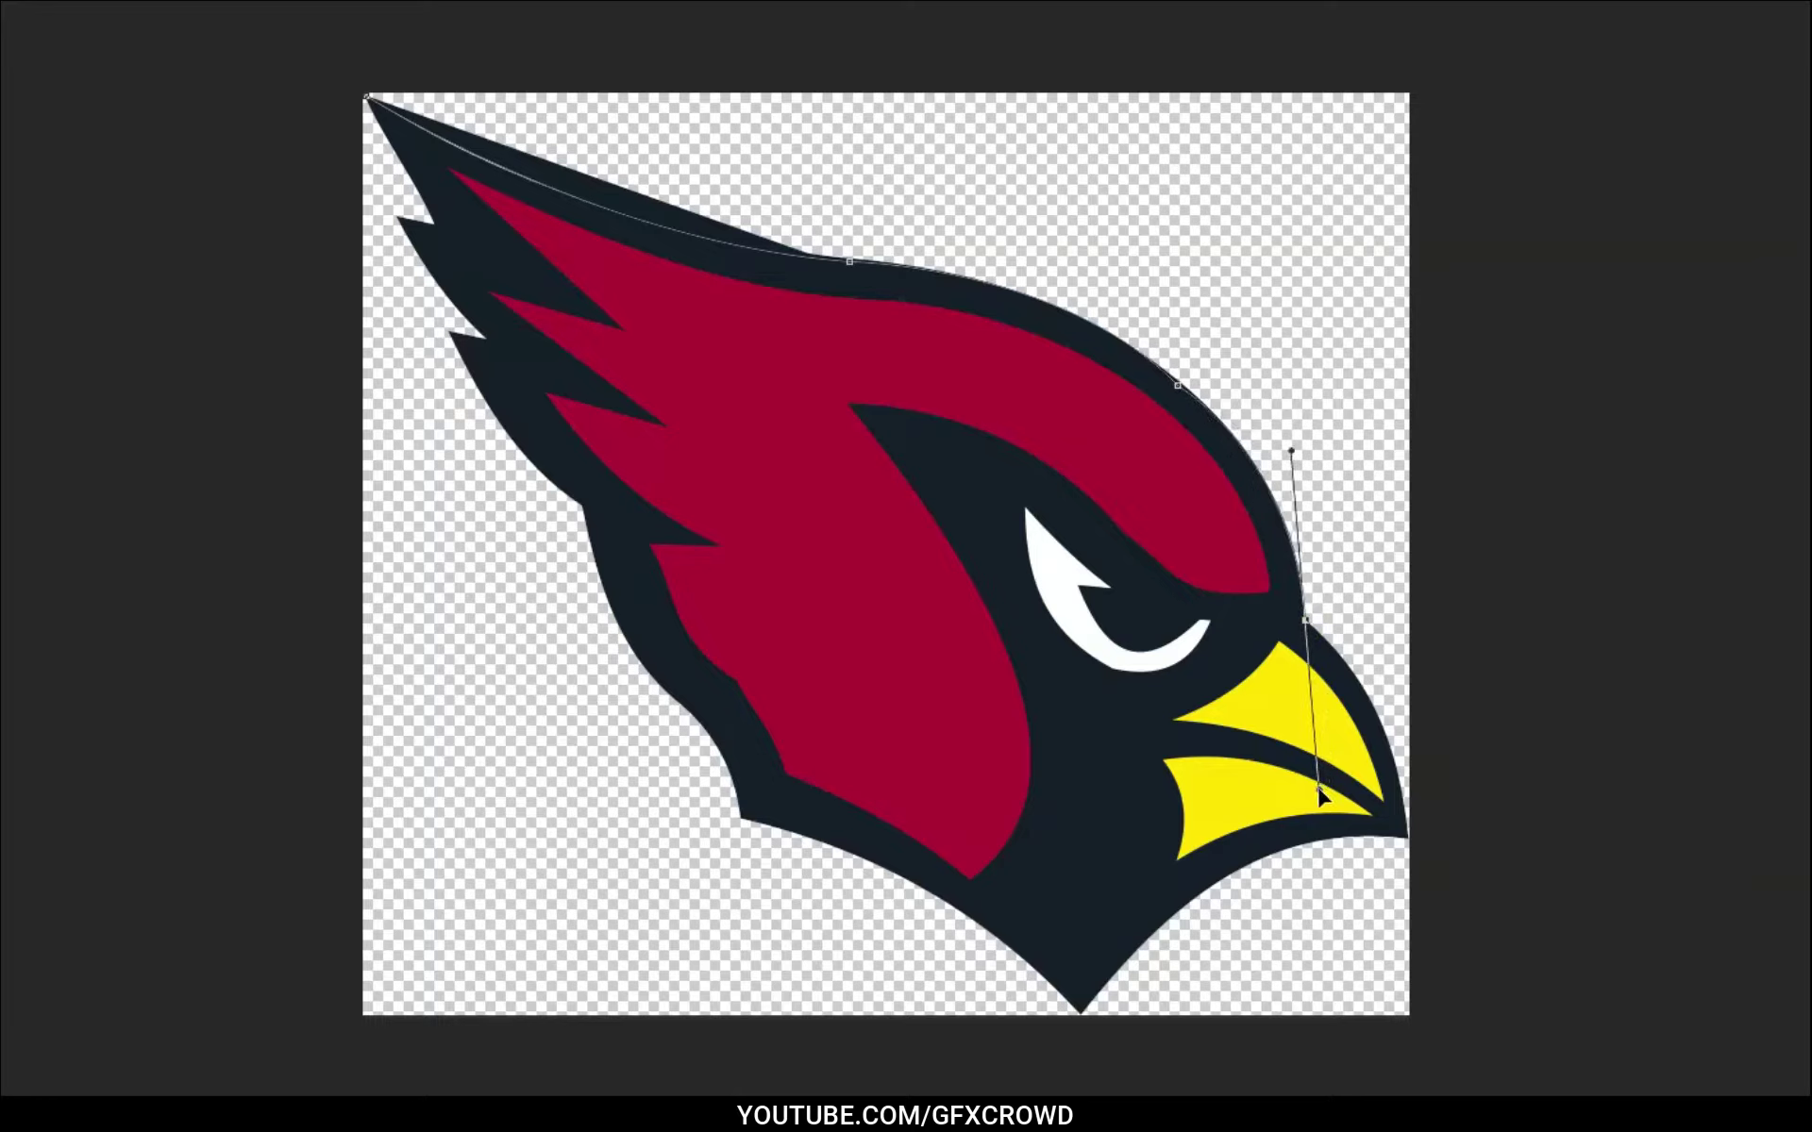
{"action": "left_click", "coordinate": [1307, 624], "text": "alt"}
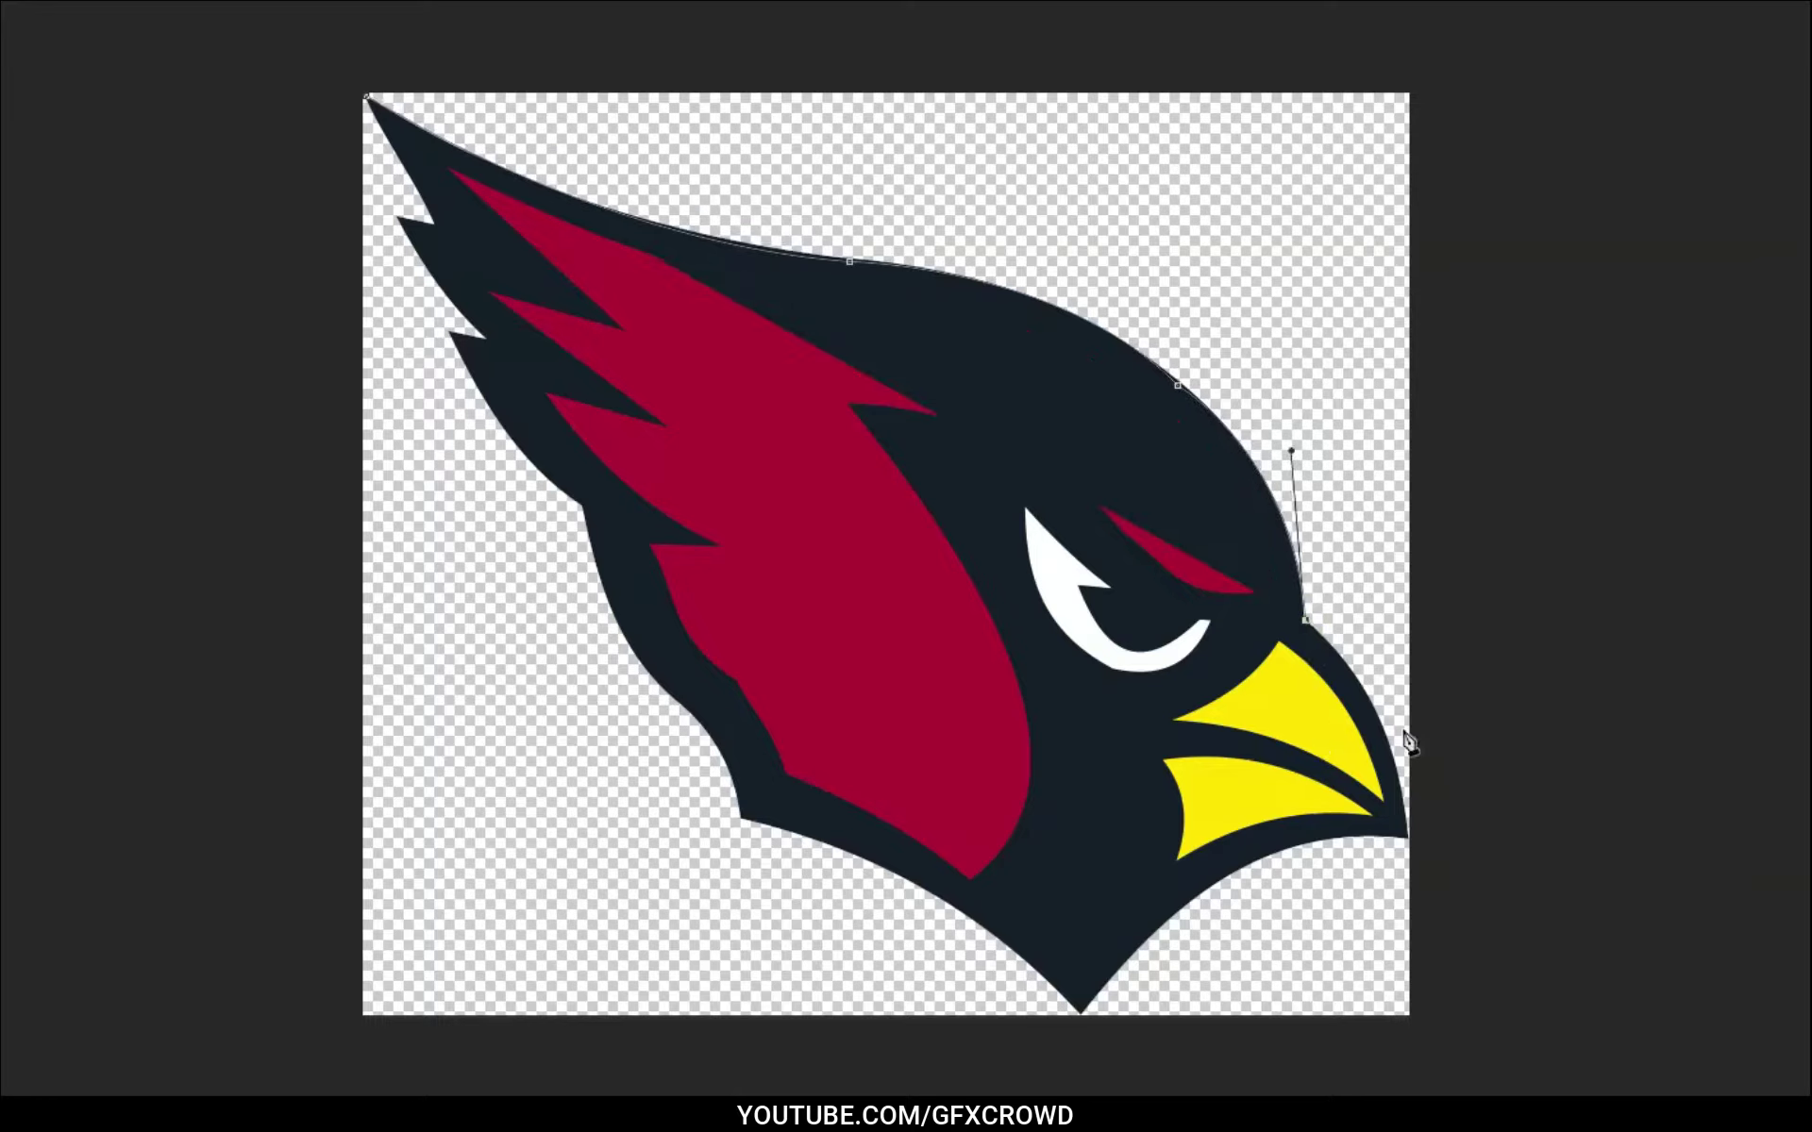
Continue the outline around the beak tip and chin, back along the lower neck.
{"action": "left_click_drag", "start_coordinate": [1408, 838], "coordinate": [1429, 1026]}
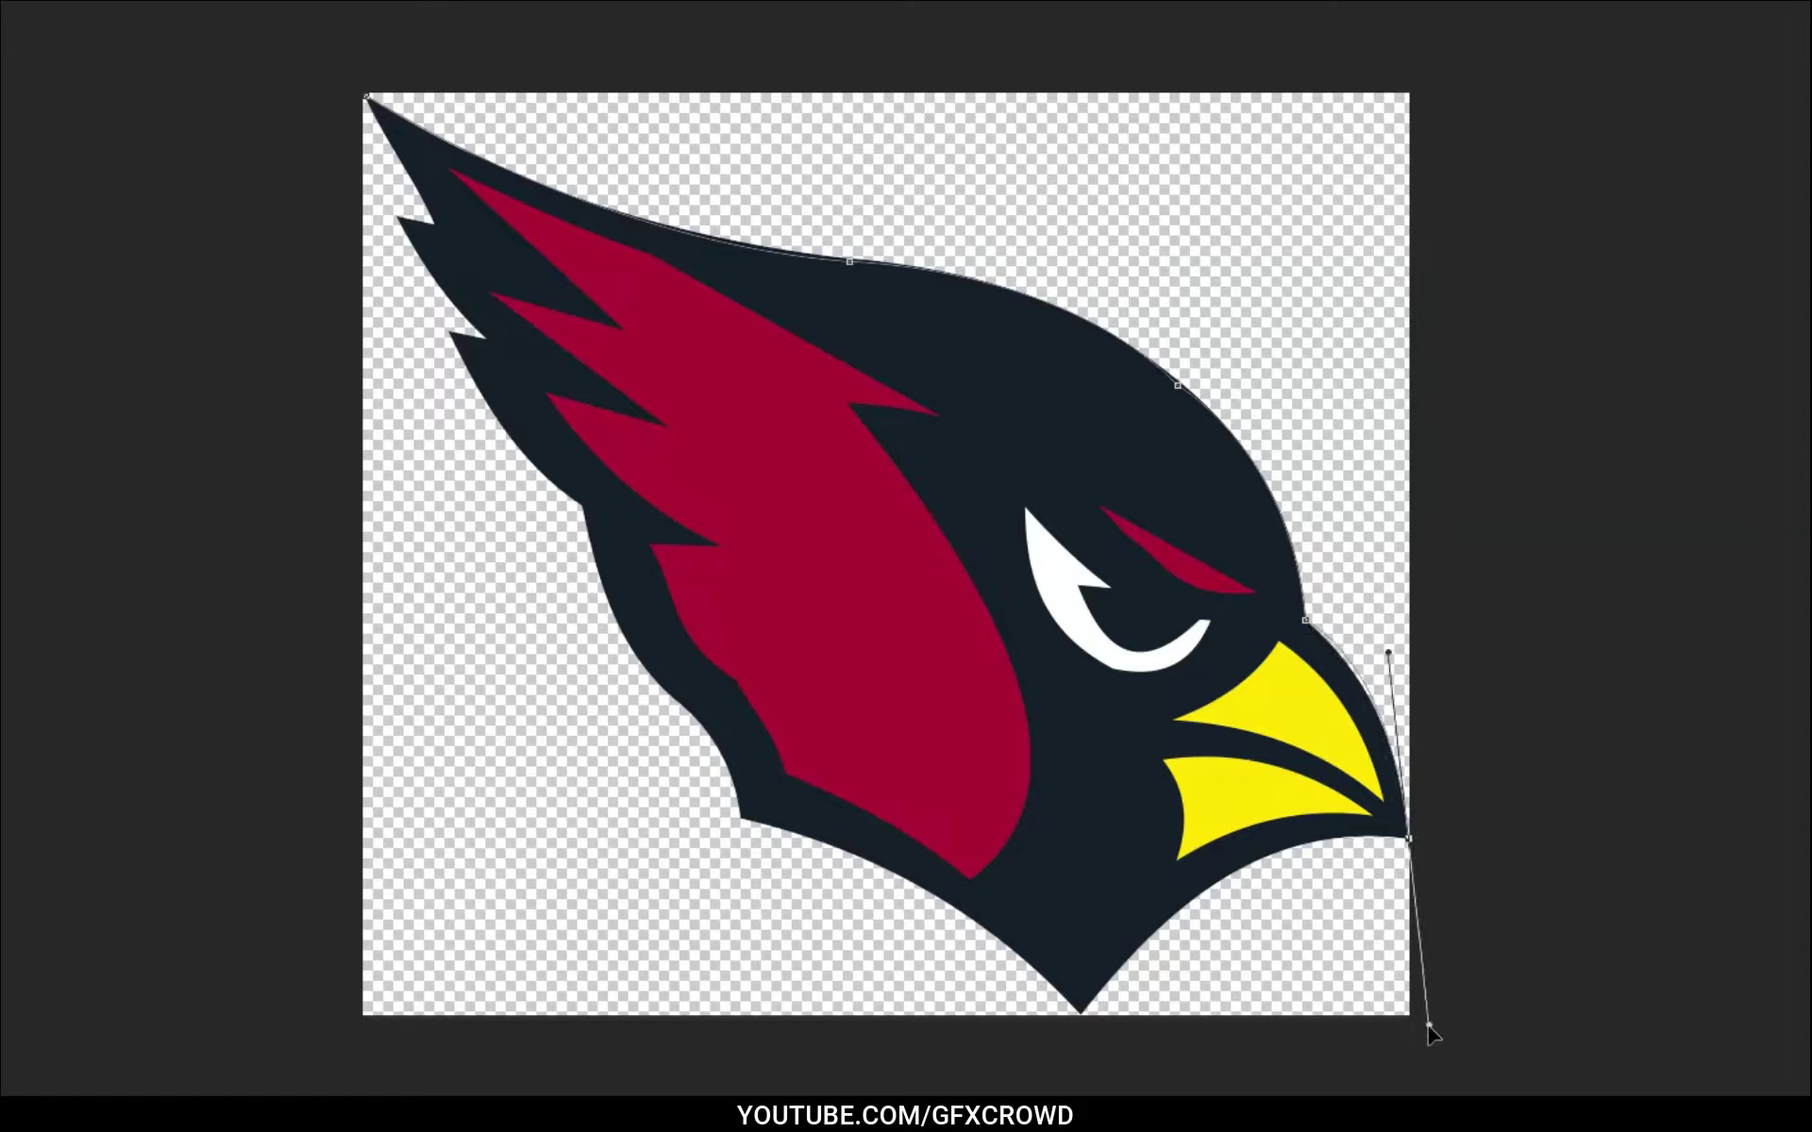
{"action": "left_click_drag", "start_coordinate": [1430, 1035], "coordinate": [1433, 1024]}
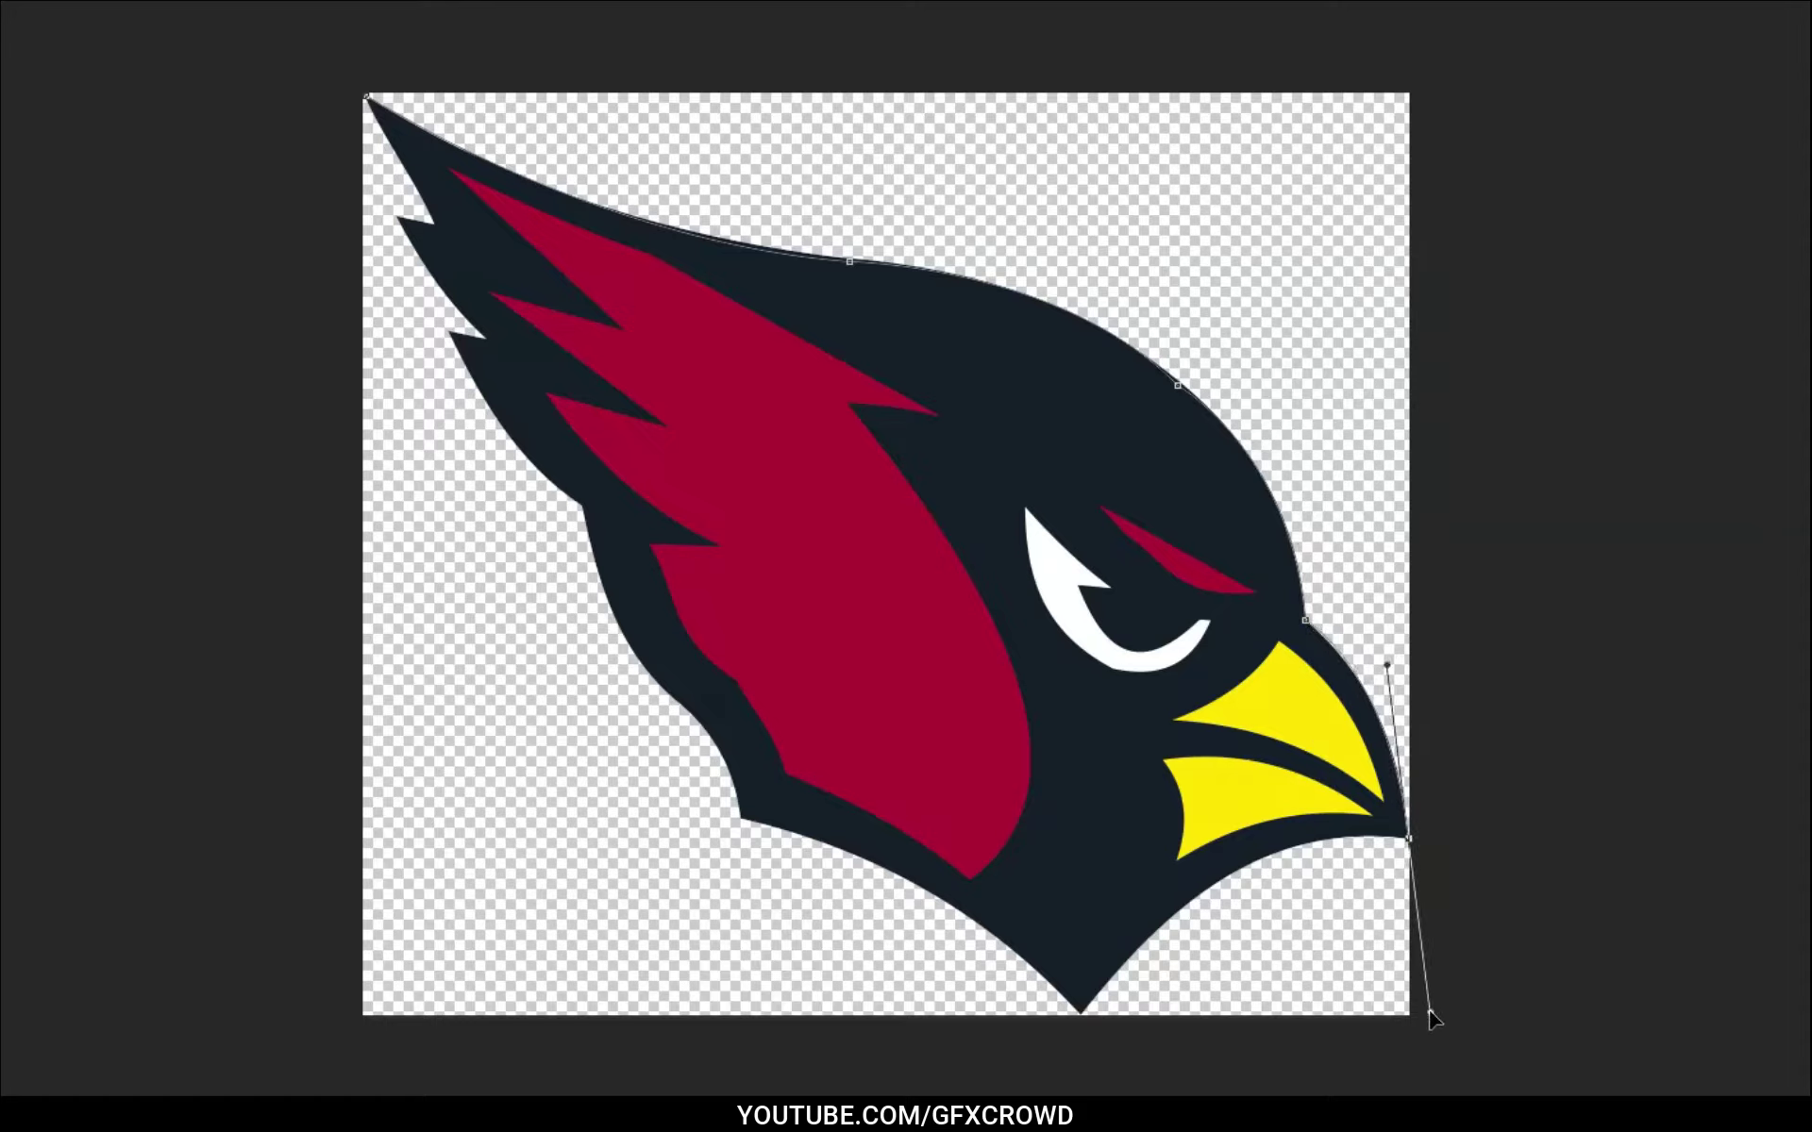
{"action": "left_click", "coordinate": [1408, 840], "text": "alt"}
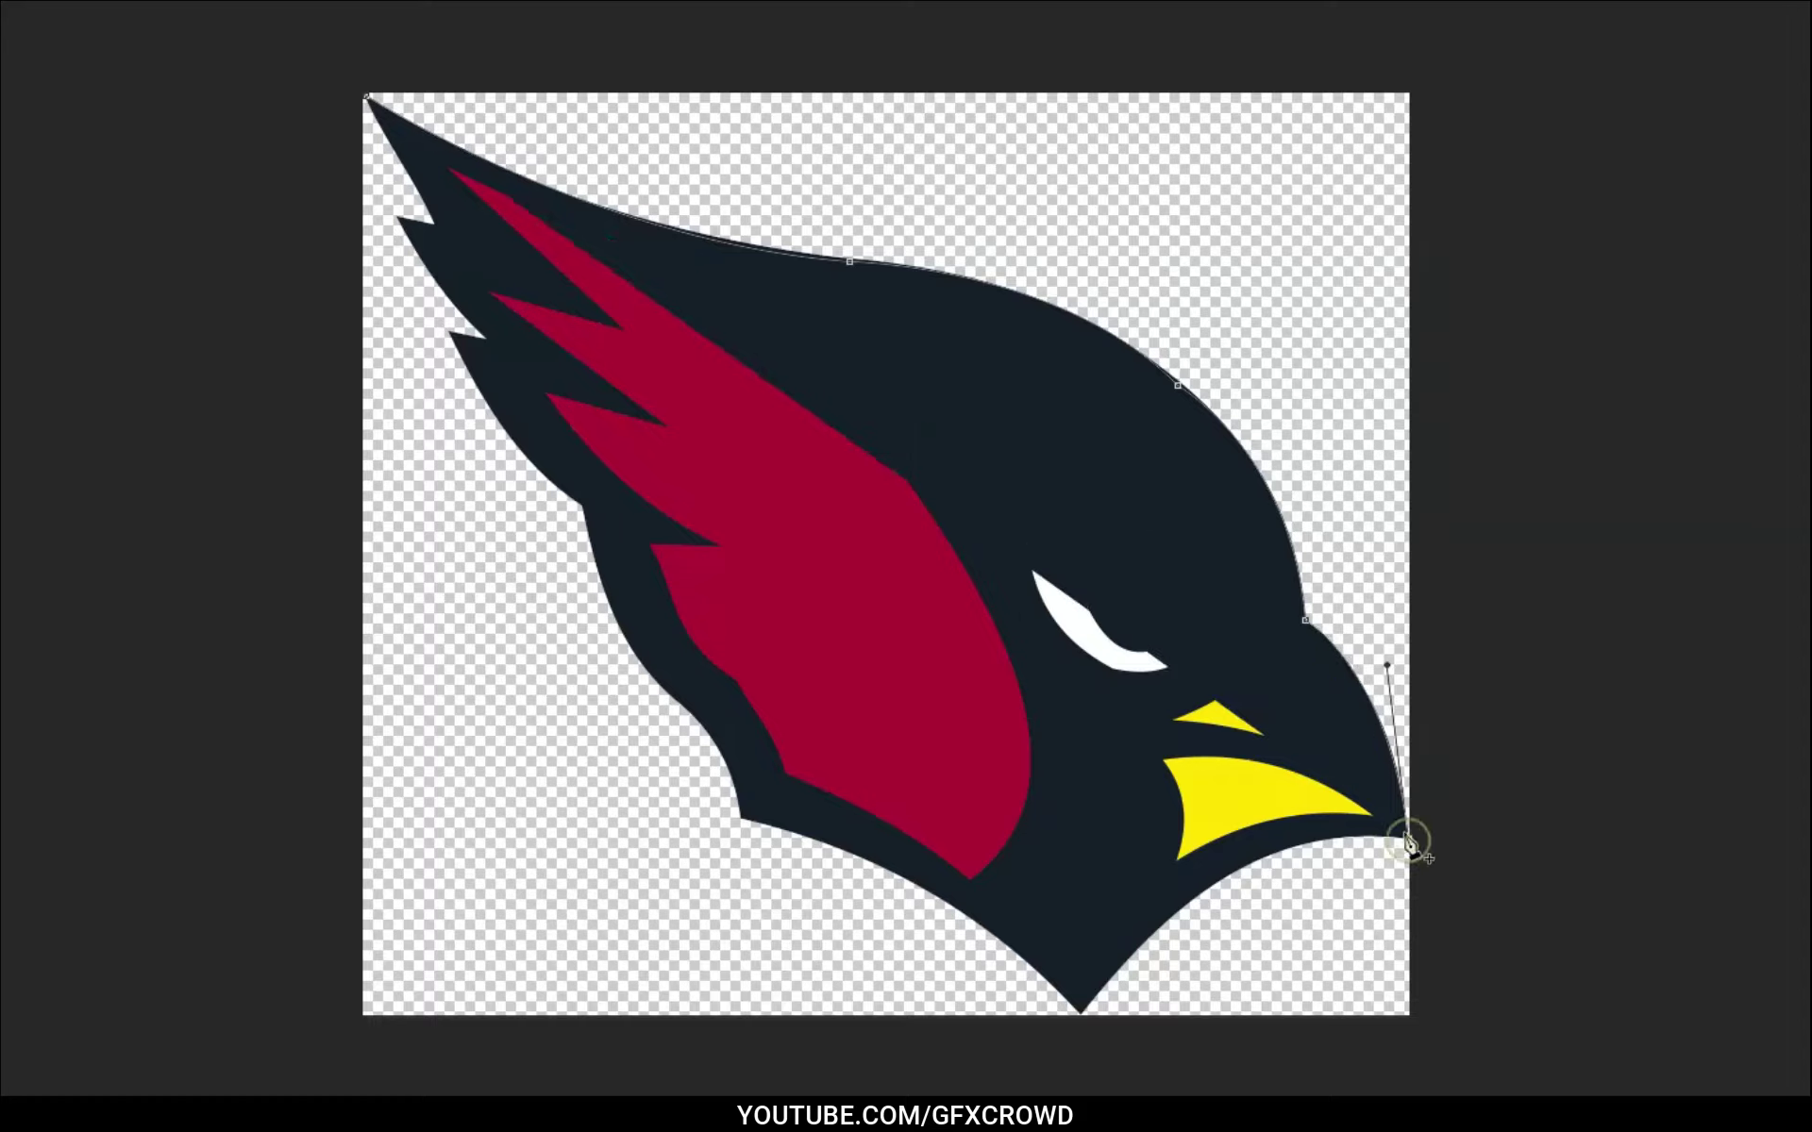
{"action": "left_click_drag", "start_coordinate": [1082, 1012], "coordinate": [1027, 1095]}
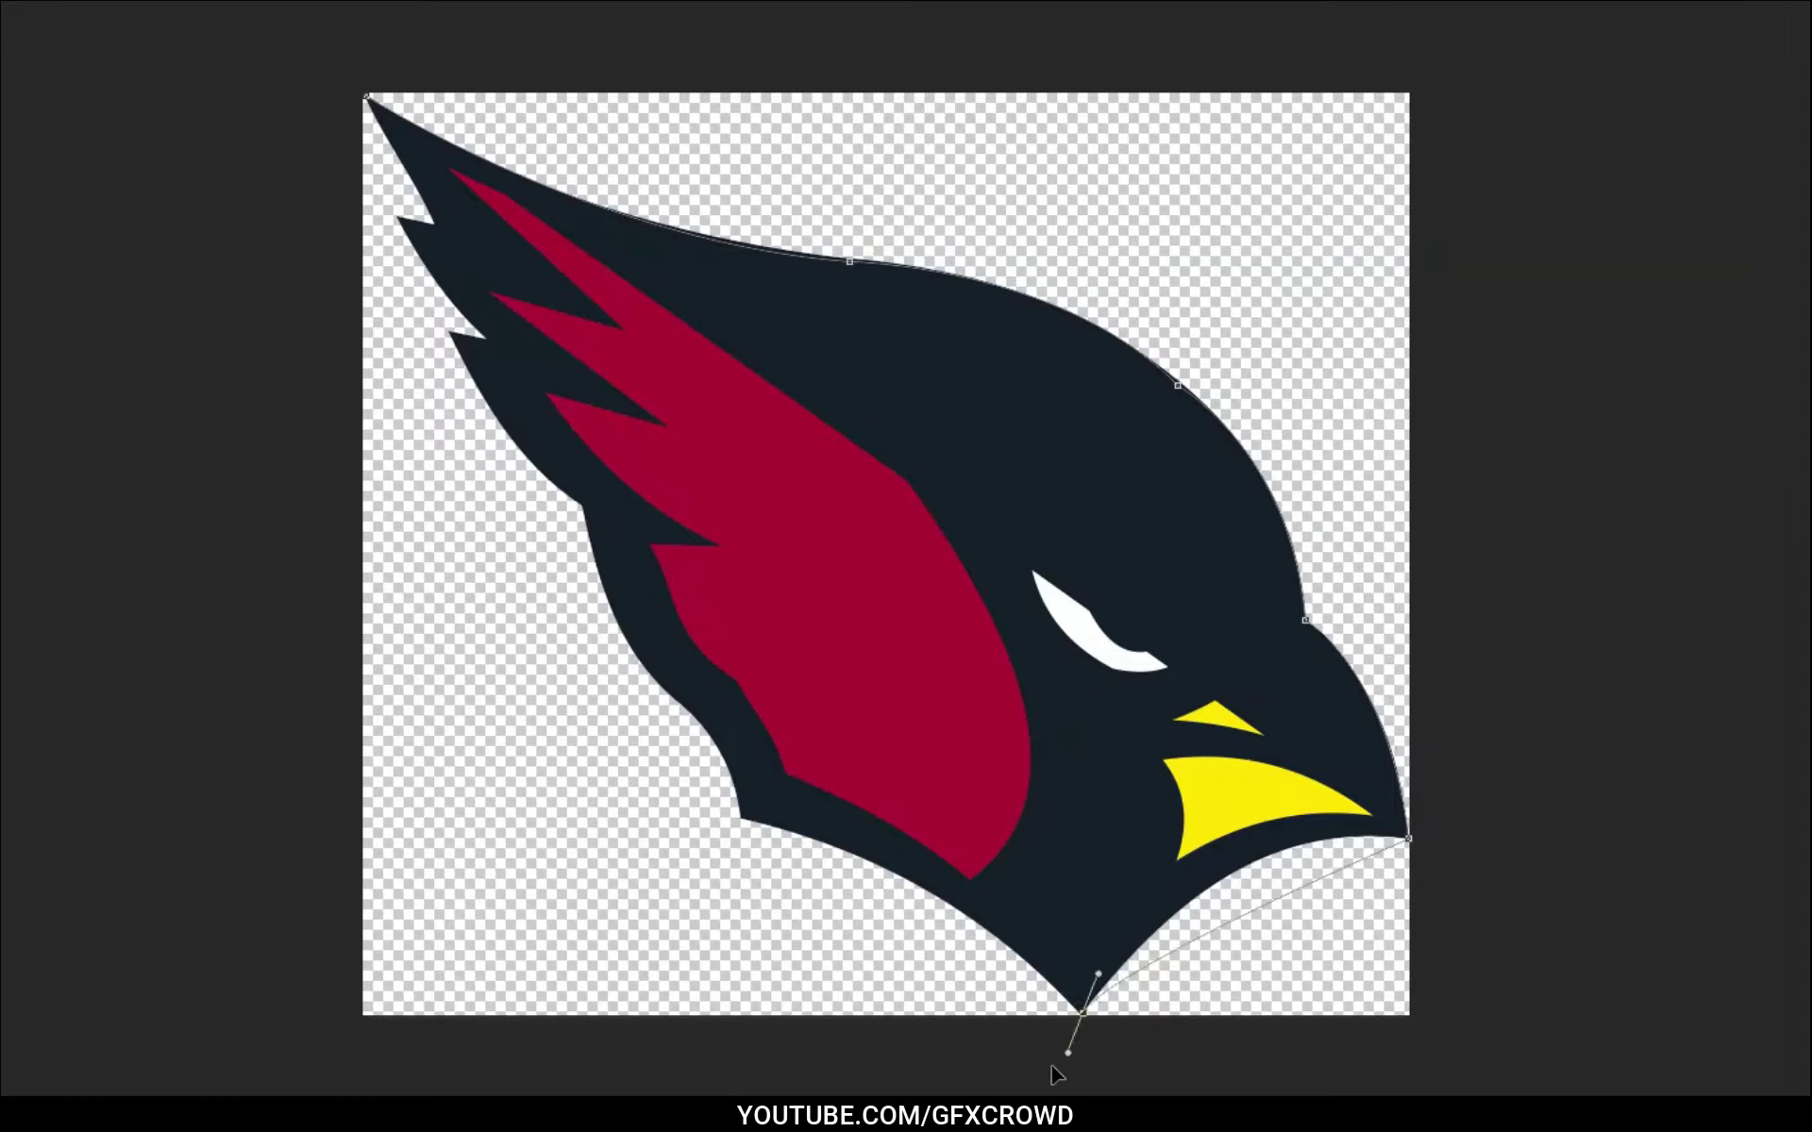
{"action": "left_click_drag", "start_coordinate": [1199, 840], "coordinate": [1229, 799]}
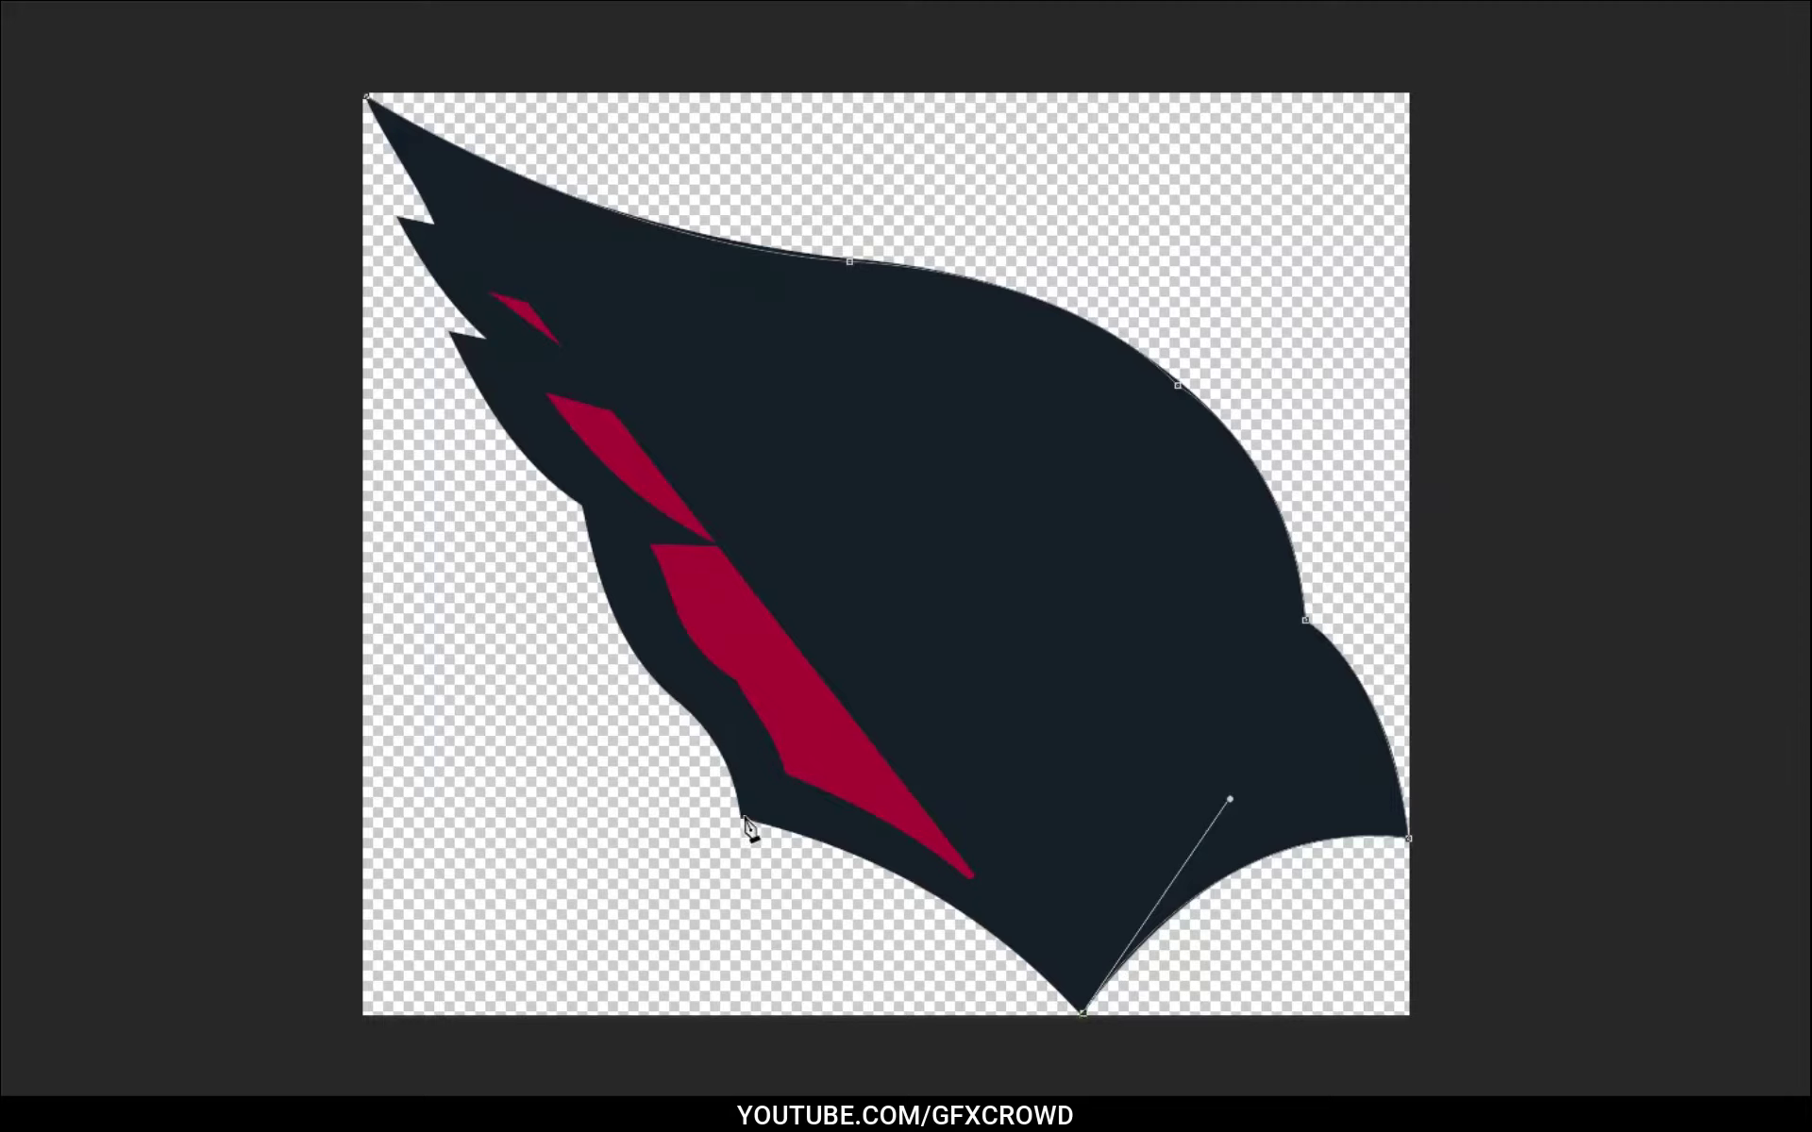
{"action": "mouse_move", "coordinate": [742, 817]}
{"action": "left_mouse_down"}
{"action": "mouse_move", "coordinate": [536, 807]}
{"action": "mouse_move", "coordinate": [527, 775]}
{"action": "left_mouse_up"}
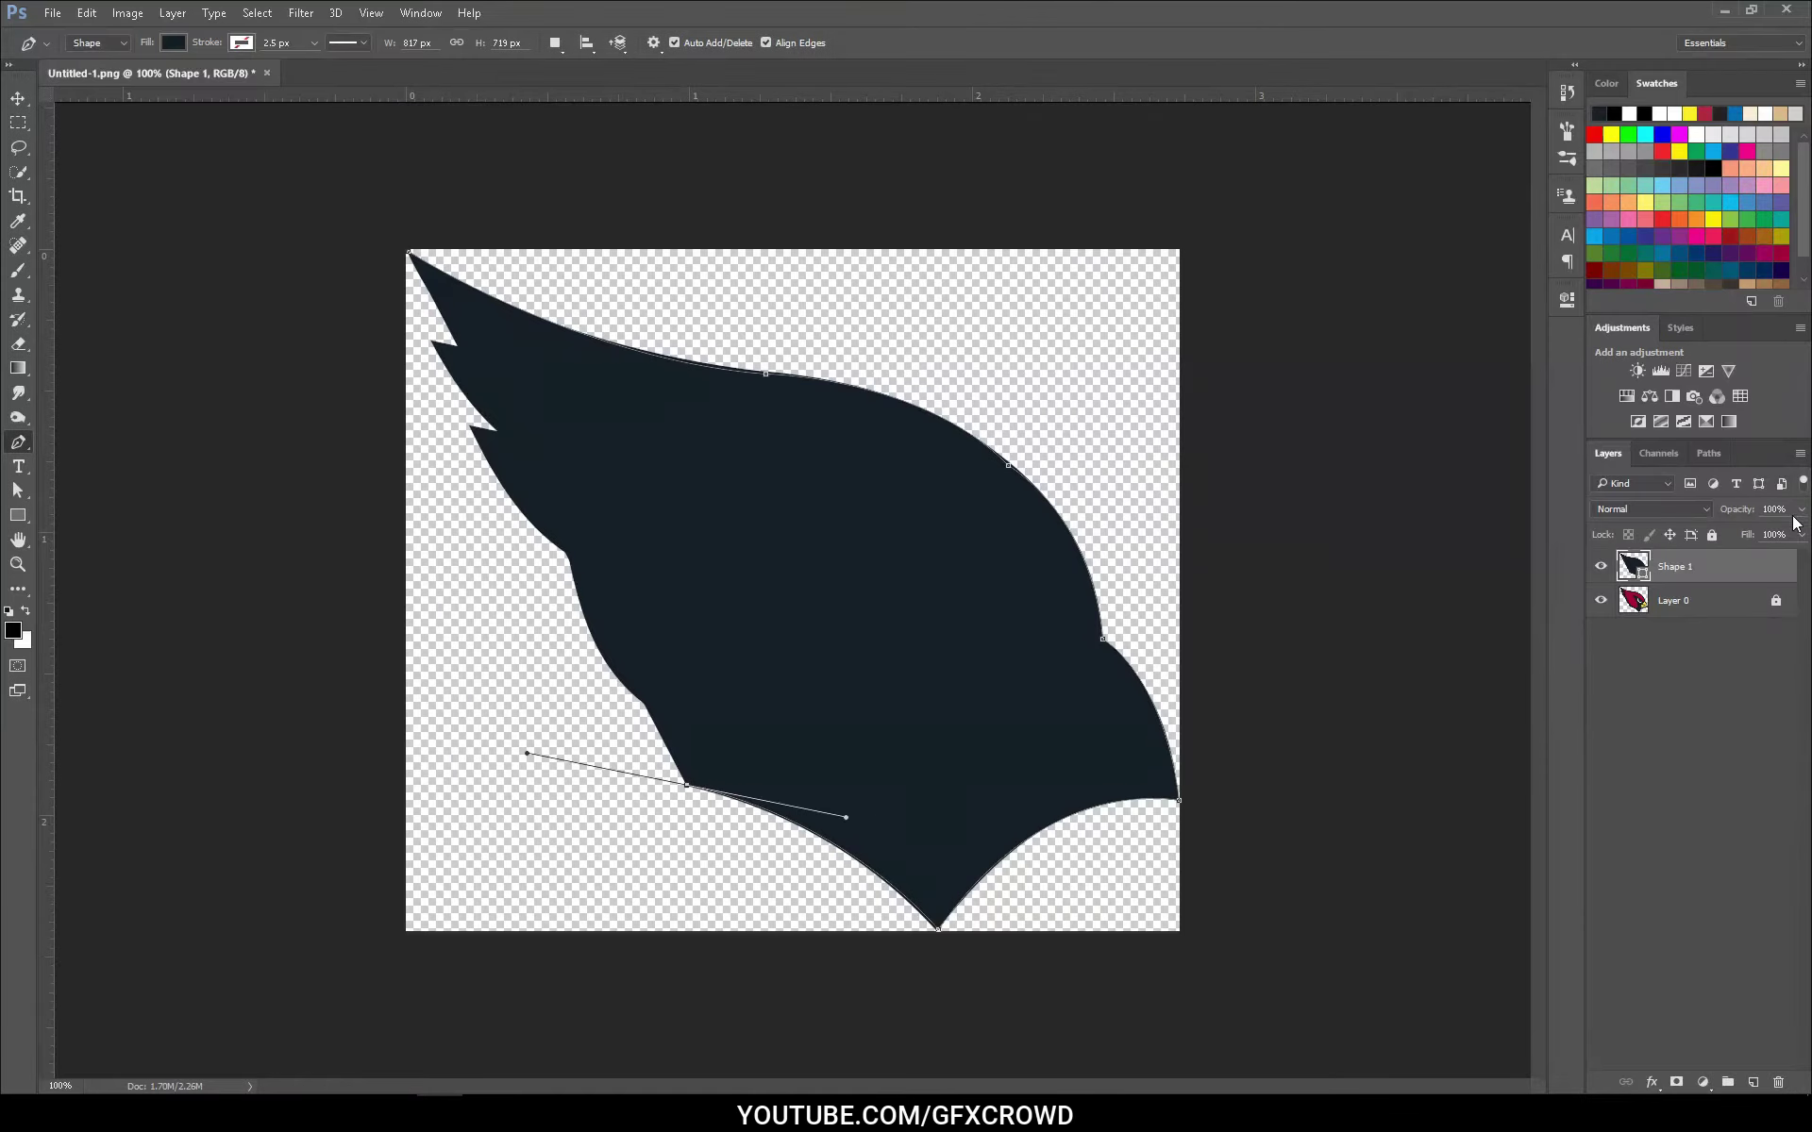
Lower Shape 1 to 10% opacity and extend the outline up the back of the neck.
{"action": "left_click", "coordinate": [1799, 512]}
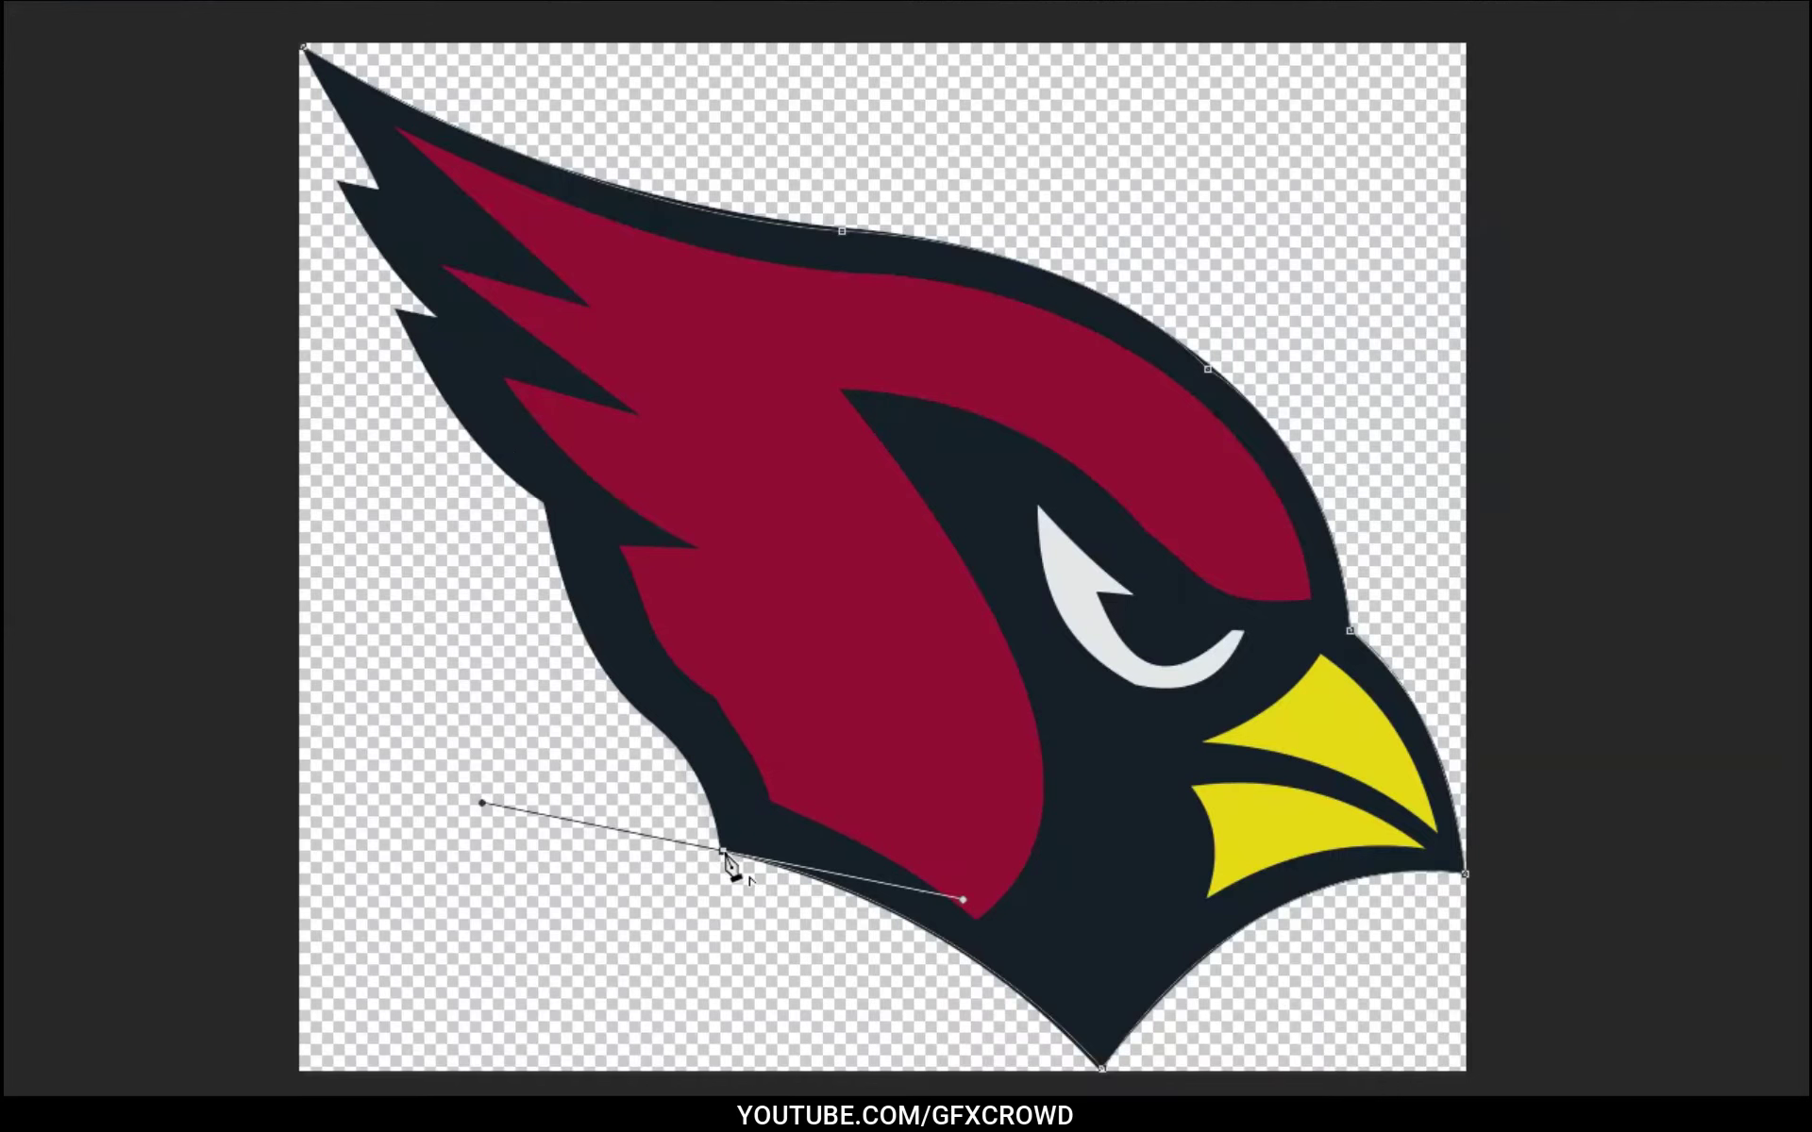
{"action": "left_click", "coordinate": [723, 854], "text": "alt"}
{"action": "left_click_drag", "start_coordinate": [649, 721], "coordinate": [597, 686]}
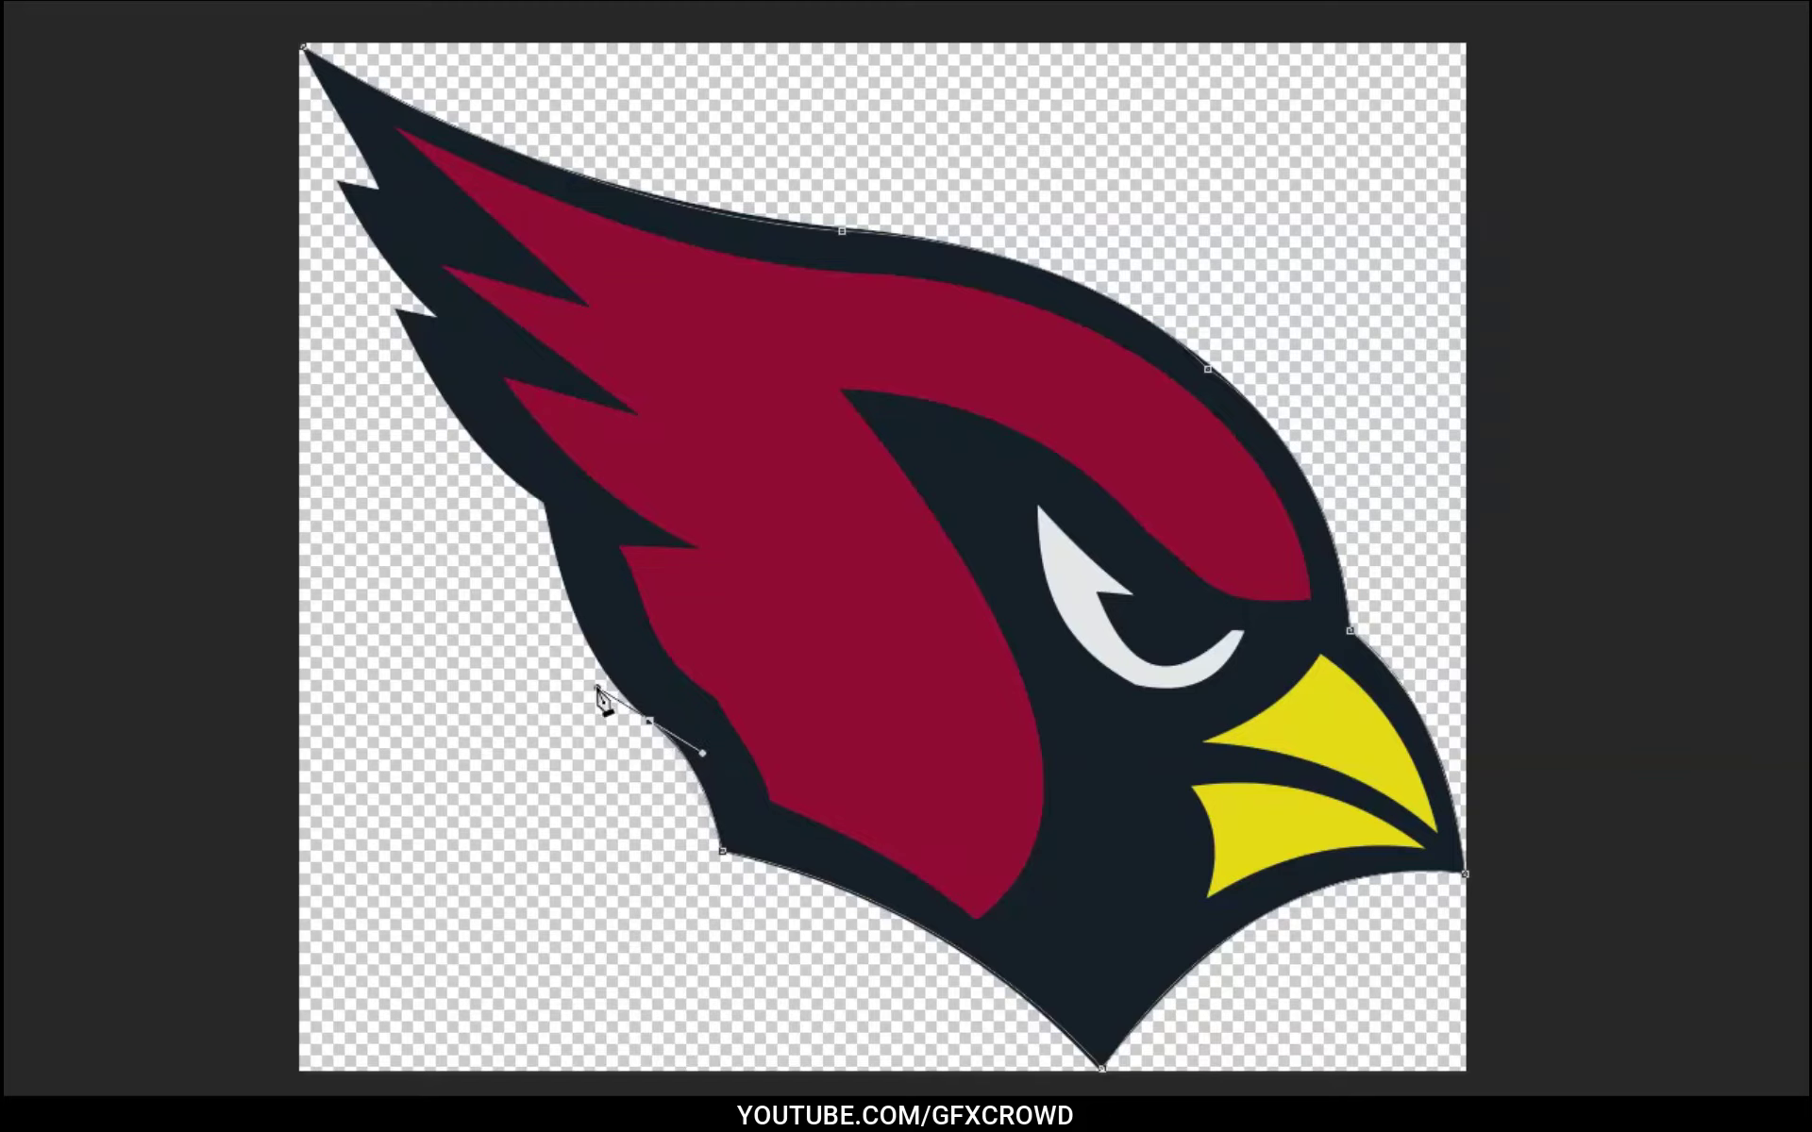
{"action": "left_click", "coordinate": [651, 722], "text": "alt"}
{"action": "left_click_drag", "start_coordinate": [548, 507], "coordinate": [524, 349]}
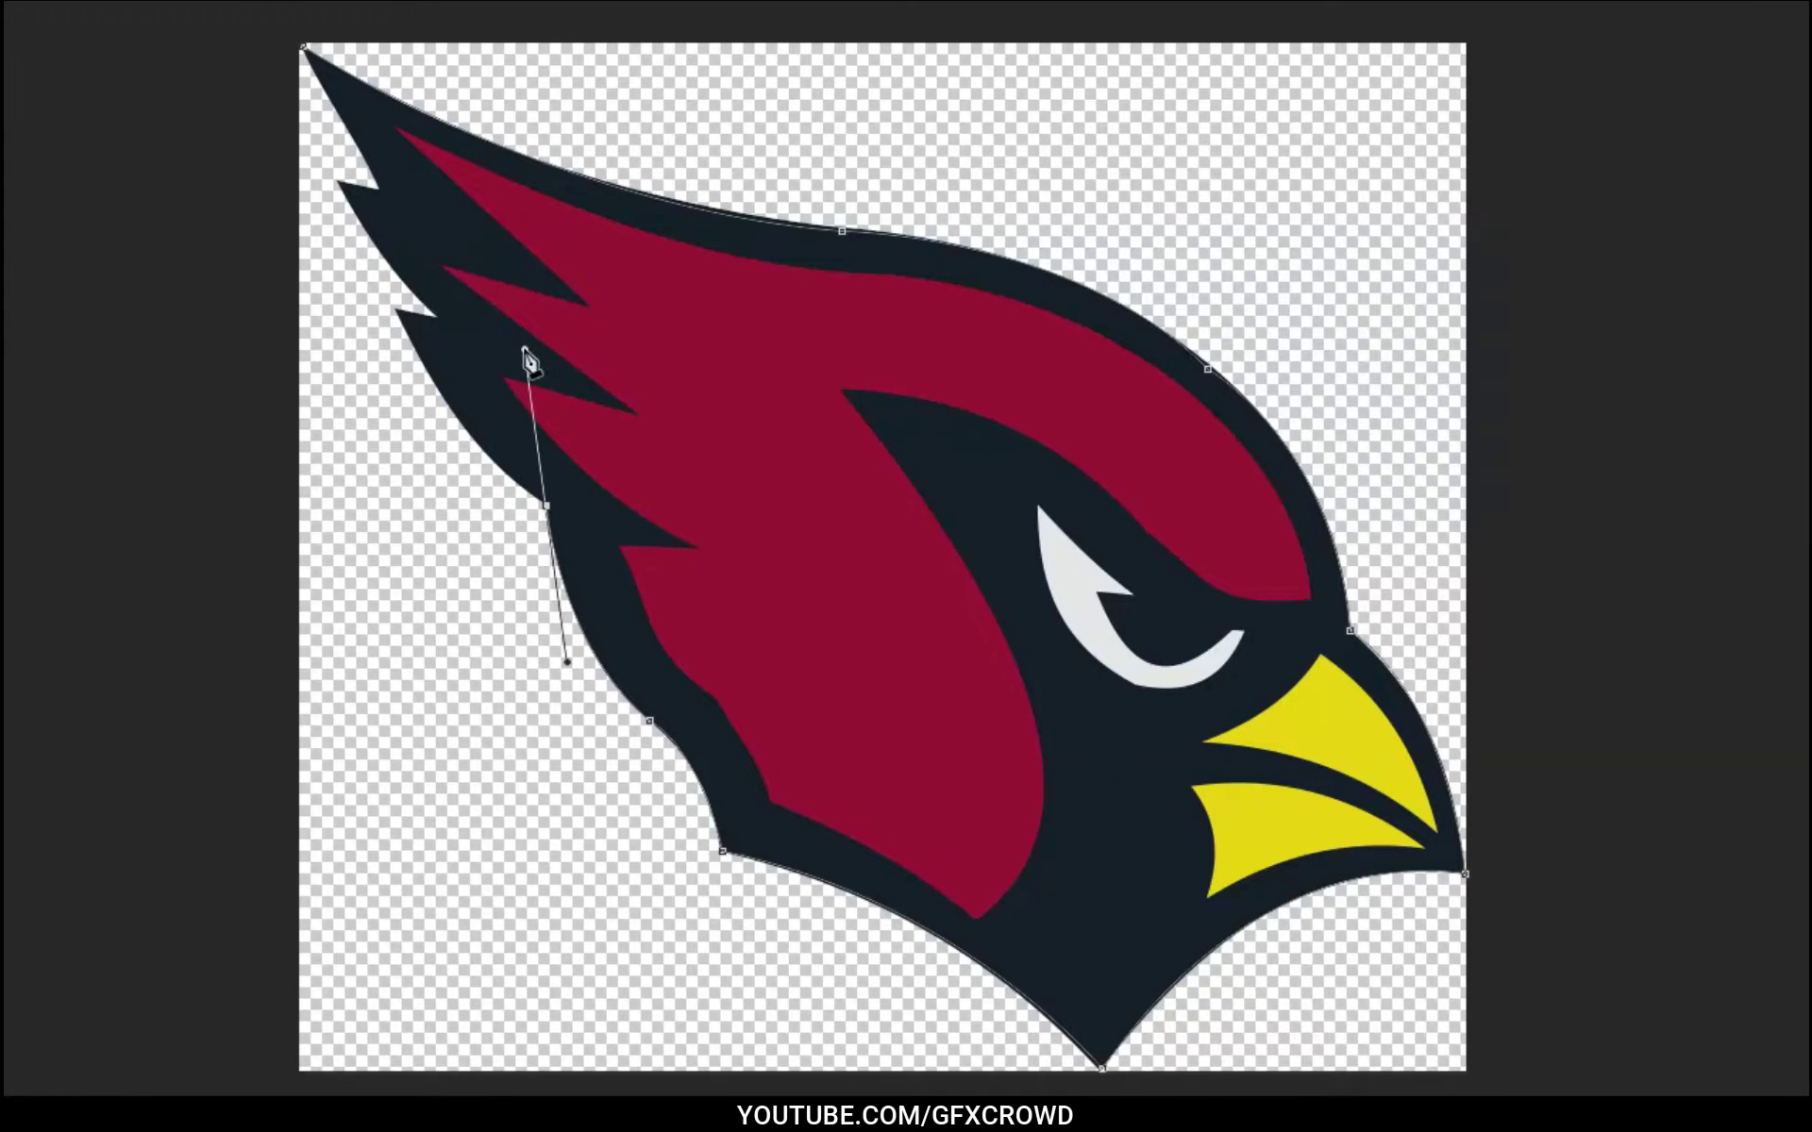
{"action": "left_click", "coordinate": [547, 509], "text": "alt"}
Trace the crest's jagged spikes and notches with sharp corner points.
{"action": "left_click_drag", "start_coordinate": [398, 312], "coordinate": [371, 205]}
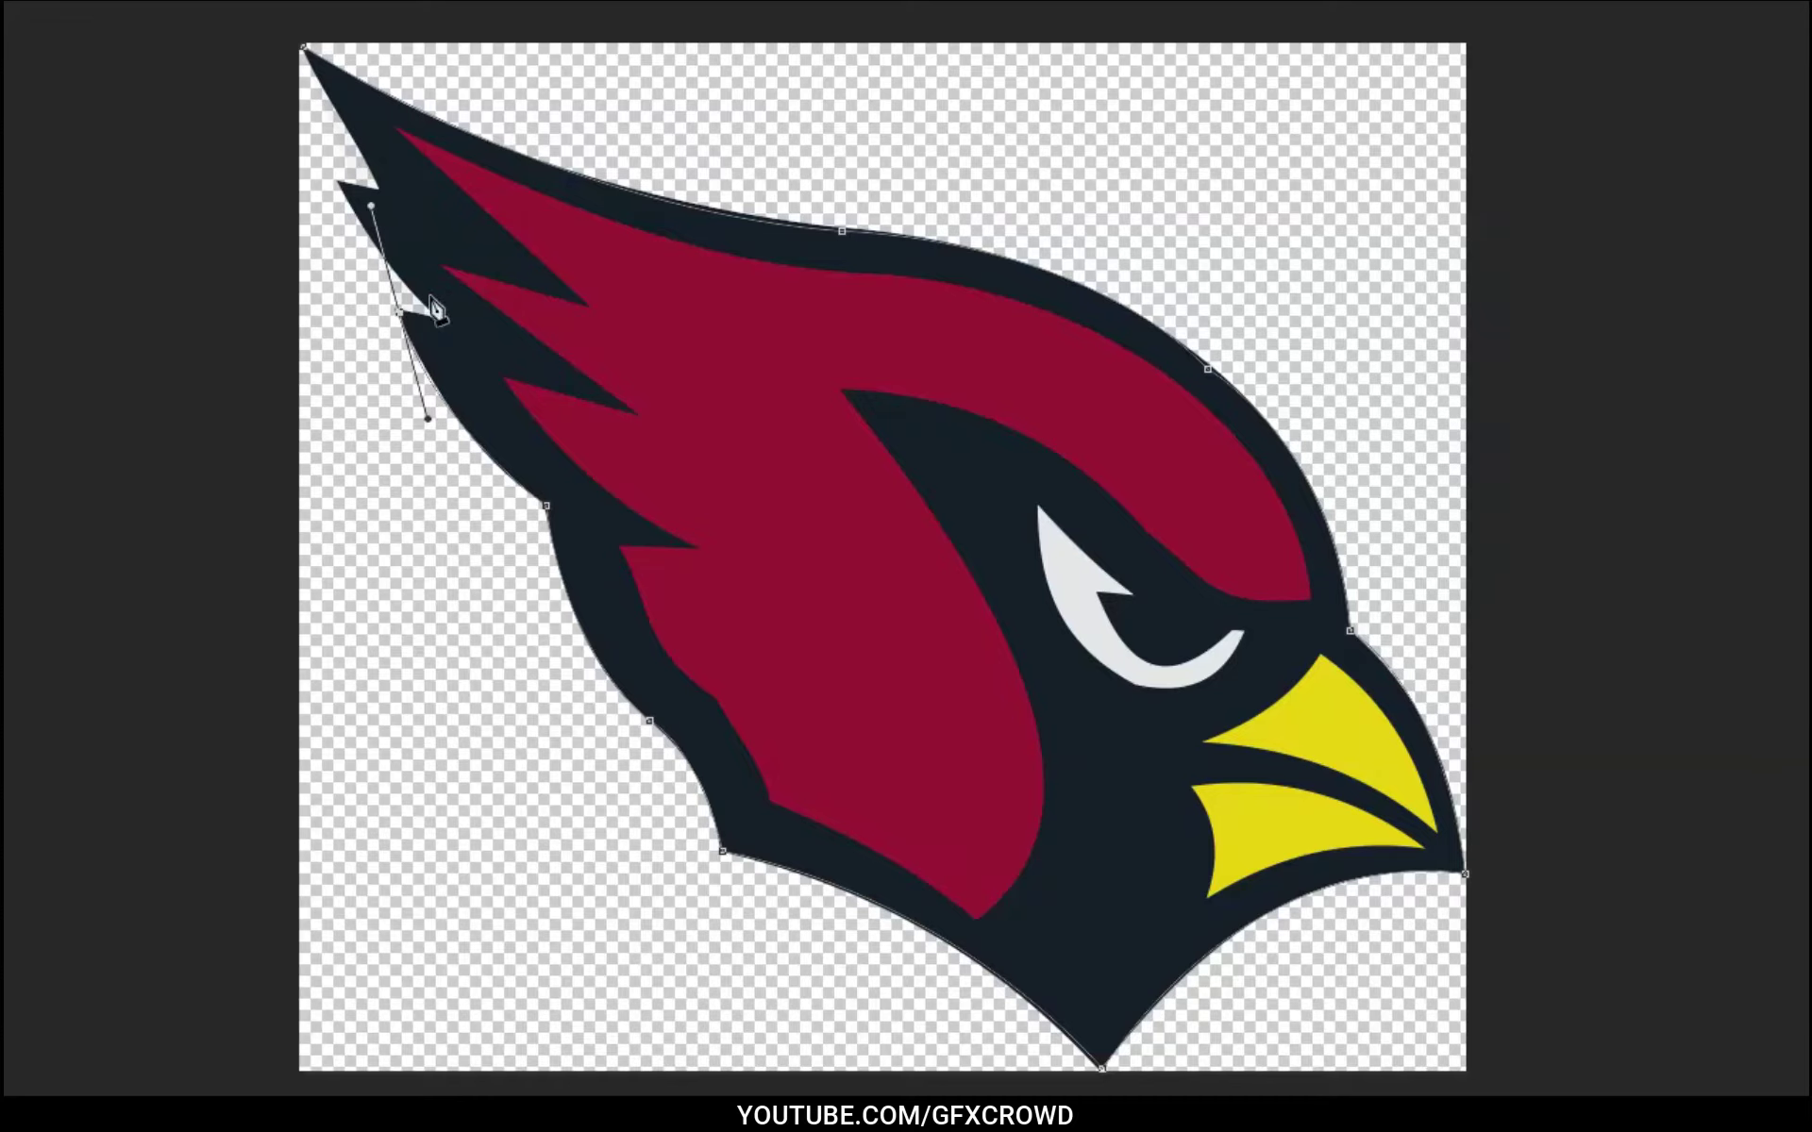
{"action": "left_click", "coordinate": [402, 318]}
{"action": "left_click", "coordinate": [437, 319]}
{"action": "left_click_drag", "start_coordinate": [337, 183], "coordinate": [320, 138]}
{"action": "left_click", "coordinate": [338, 184], "text": "alt"}
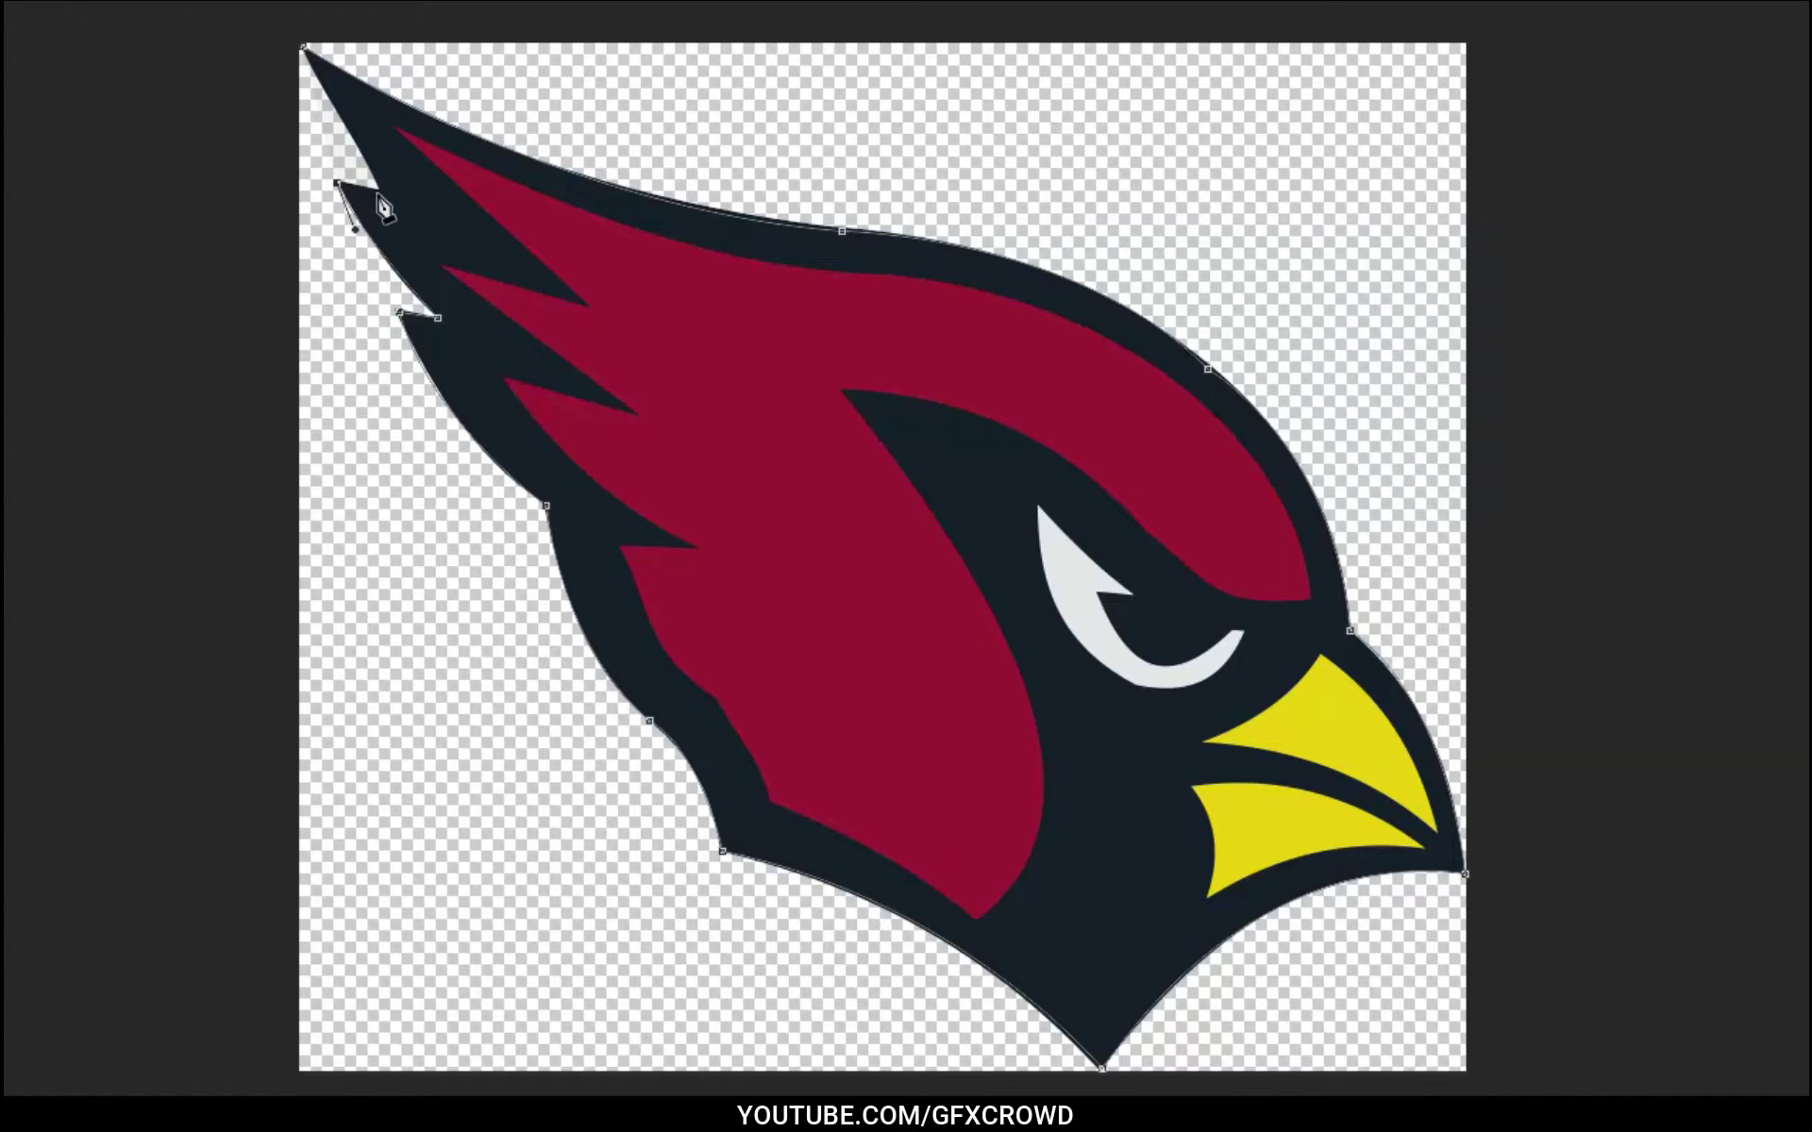
{"action": "left_click", "coordinate": [378, 193]}
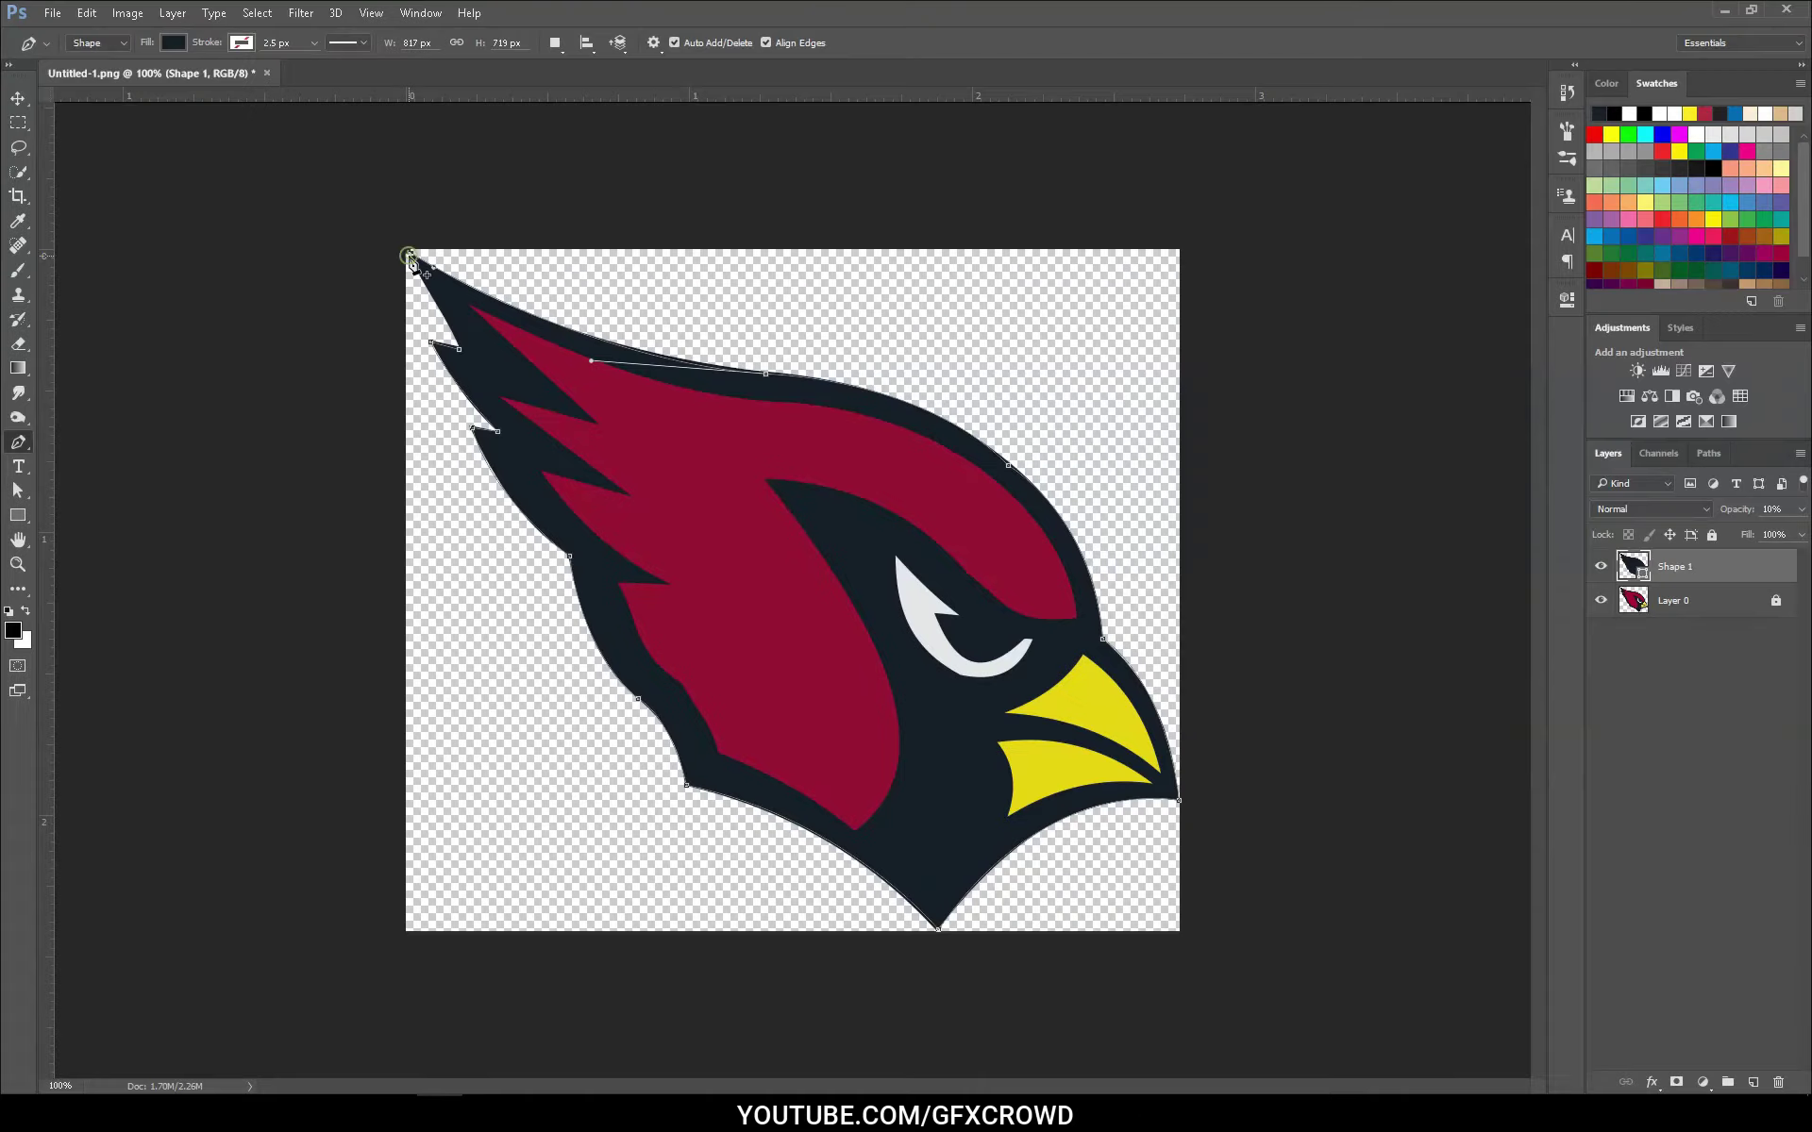
Close the navy outline, restore it to 100% opacity and hide it.
{"action": "left_click", "coordinate": [409, 257]}
{"action": "key", "text": "v"}
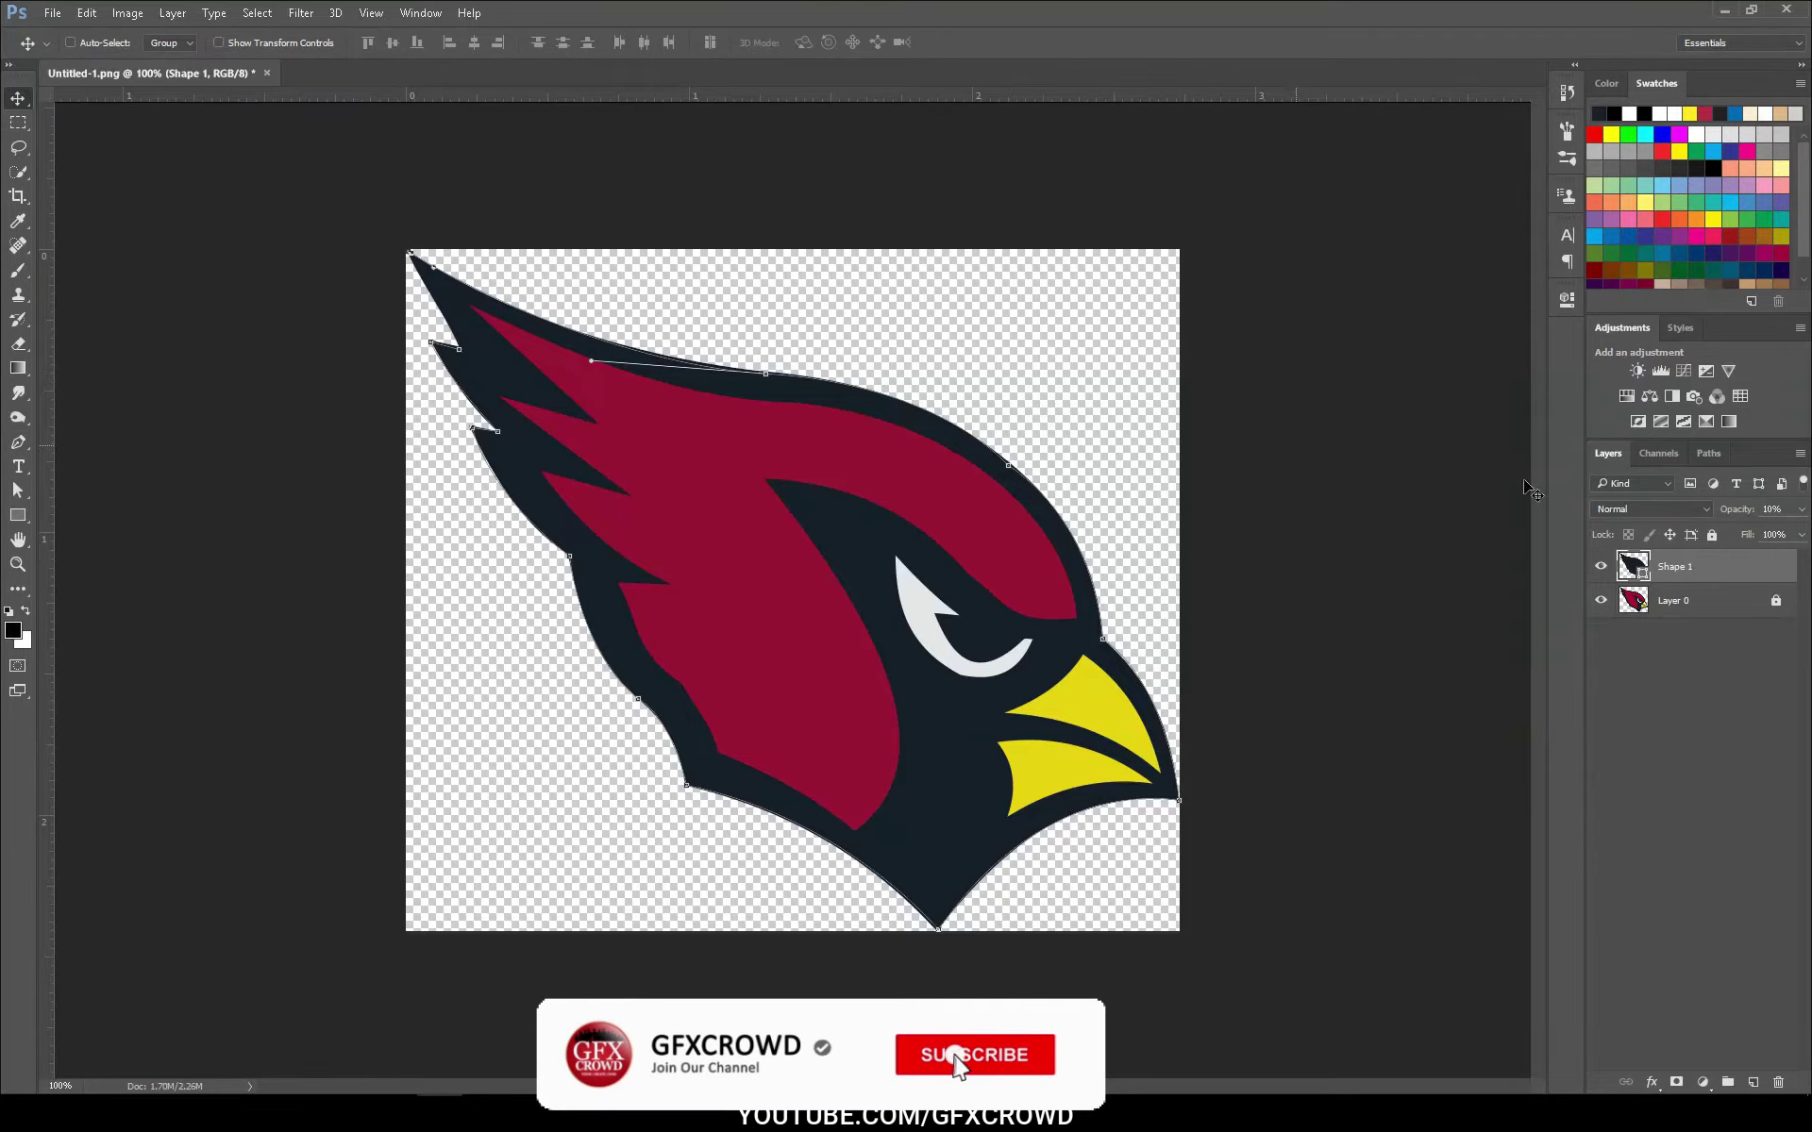
{"action": "left_click", "coordinate": [1801, 509]}
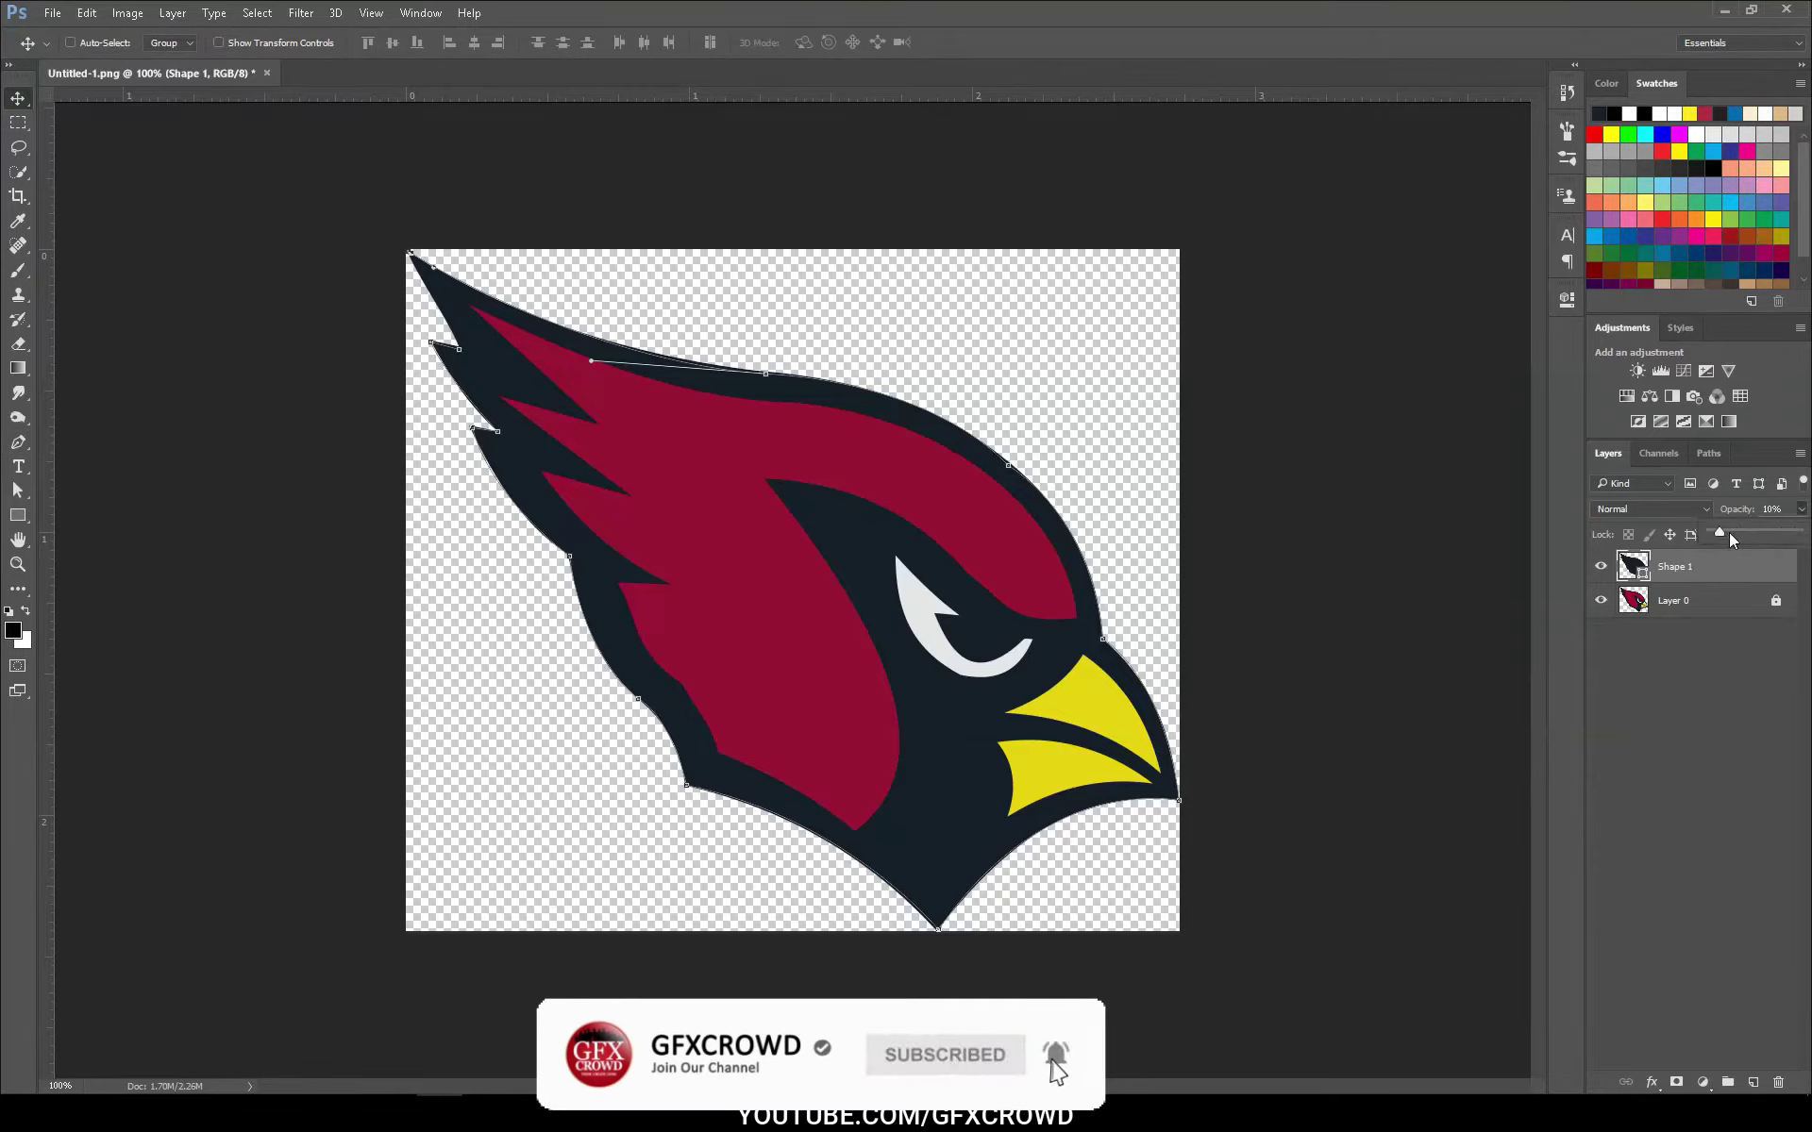
{"action": "left_click_drag", "start_coordinate": [1731, 535], "coordinate": [1798, 532]}
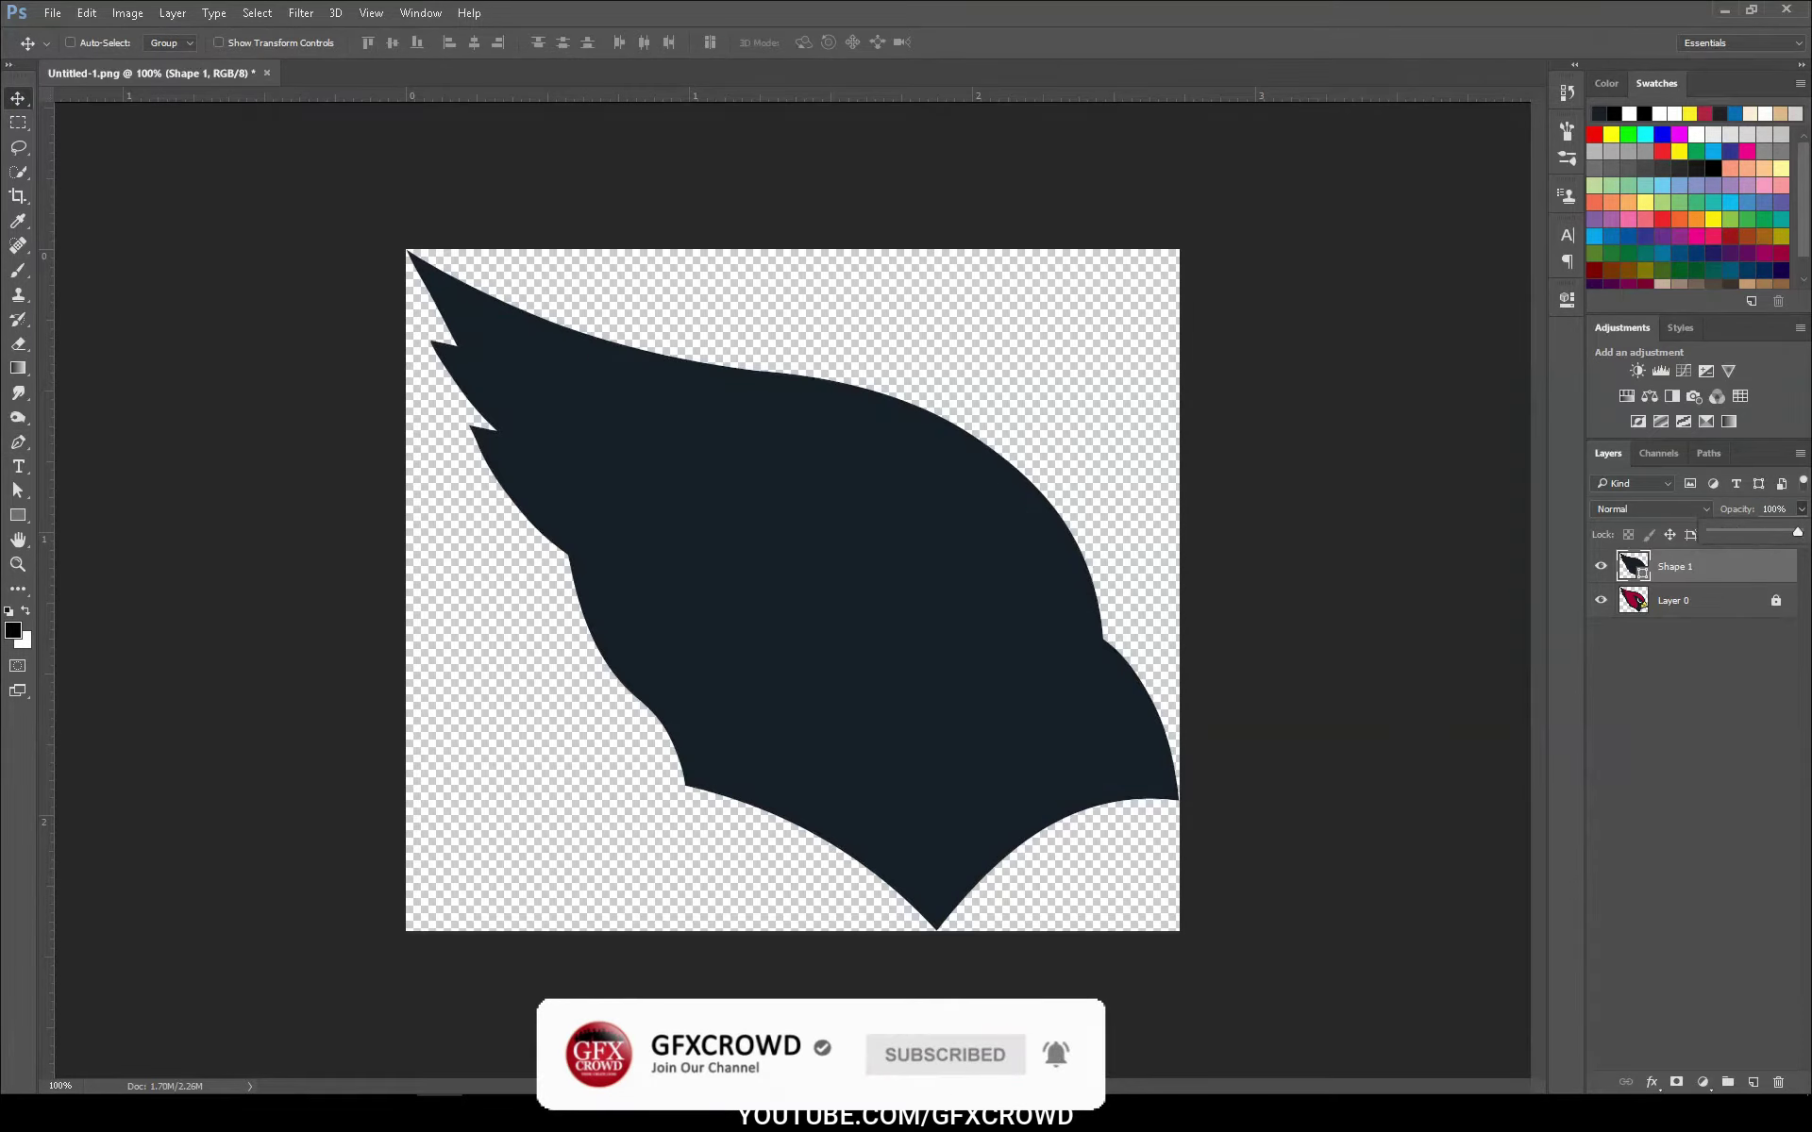
{"action": "left_click", "coordinate": [1602, 572]}
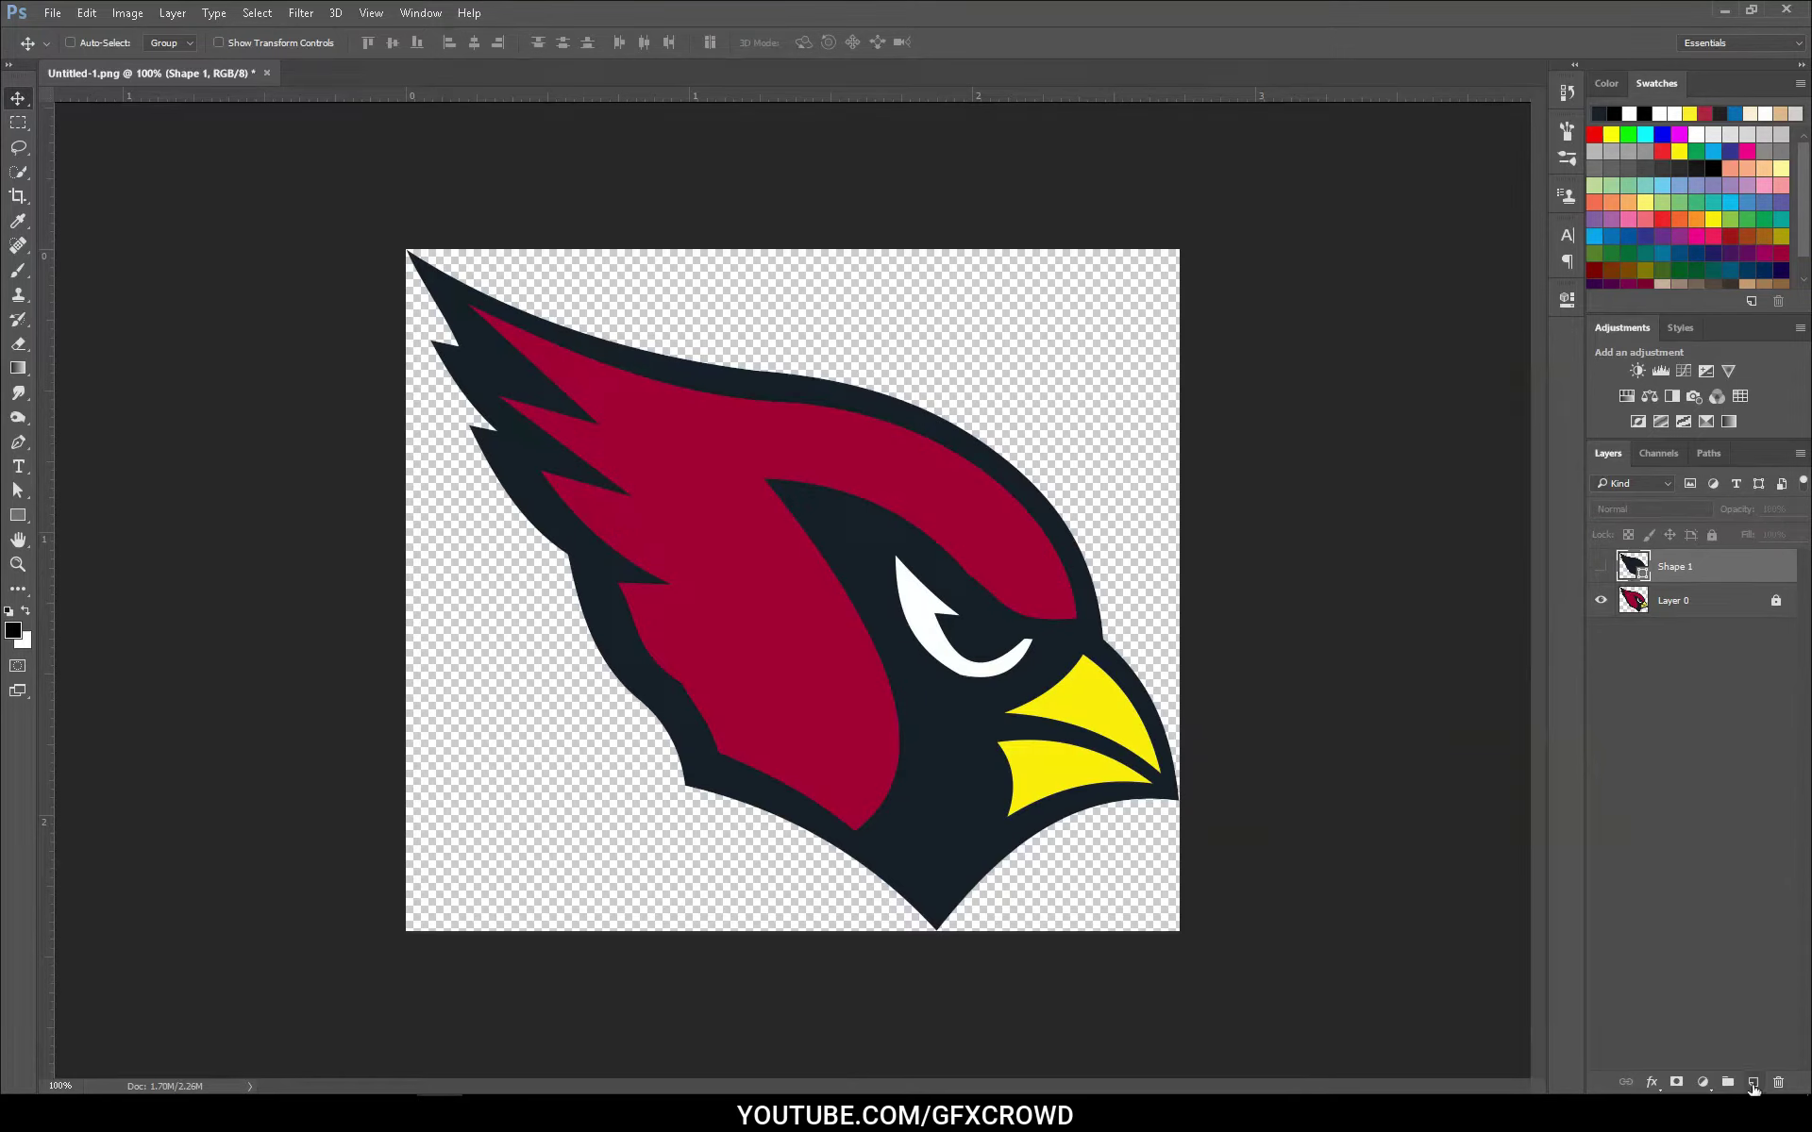
Add a new layer, set the shape fill to the logo's crimson, and start at the crest tip.
{"action": "left_click", "coordinate": [1752, 1083]}
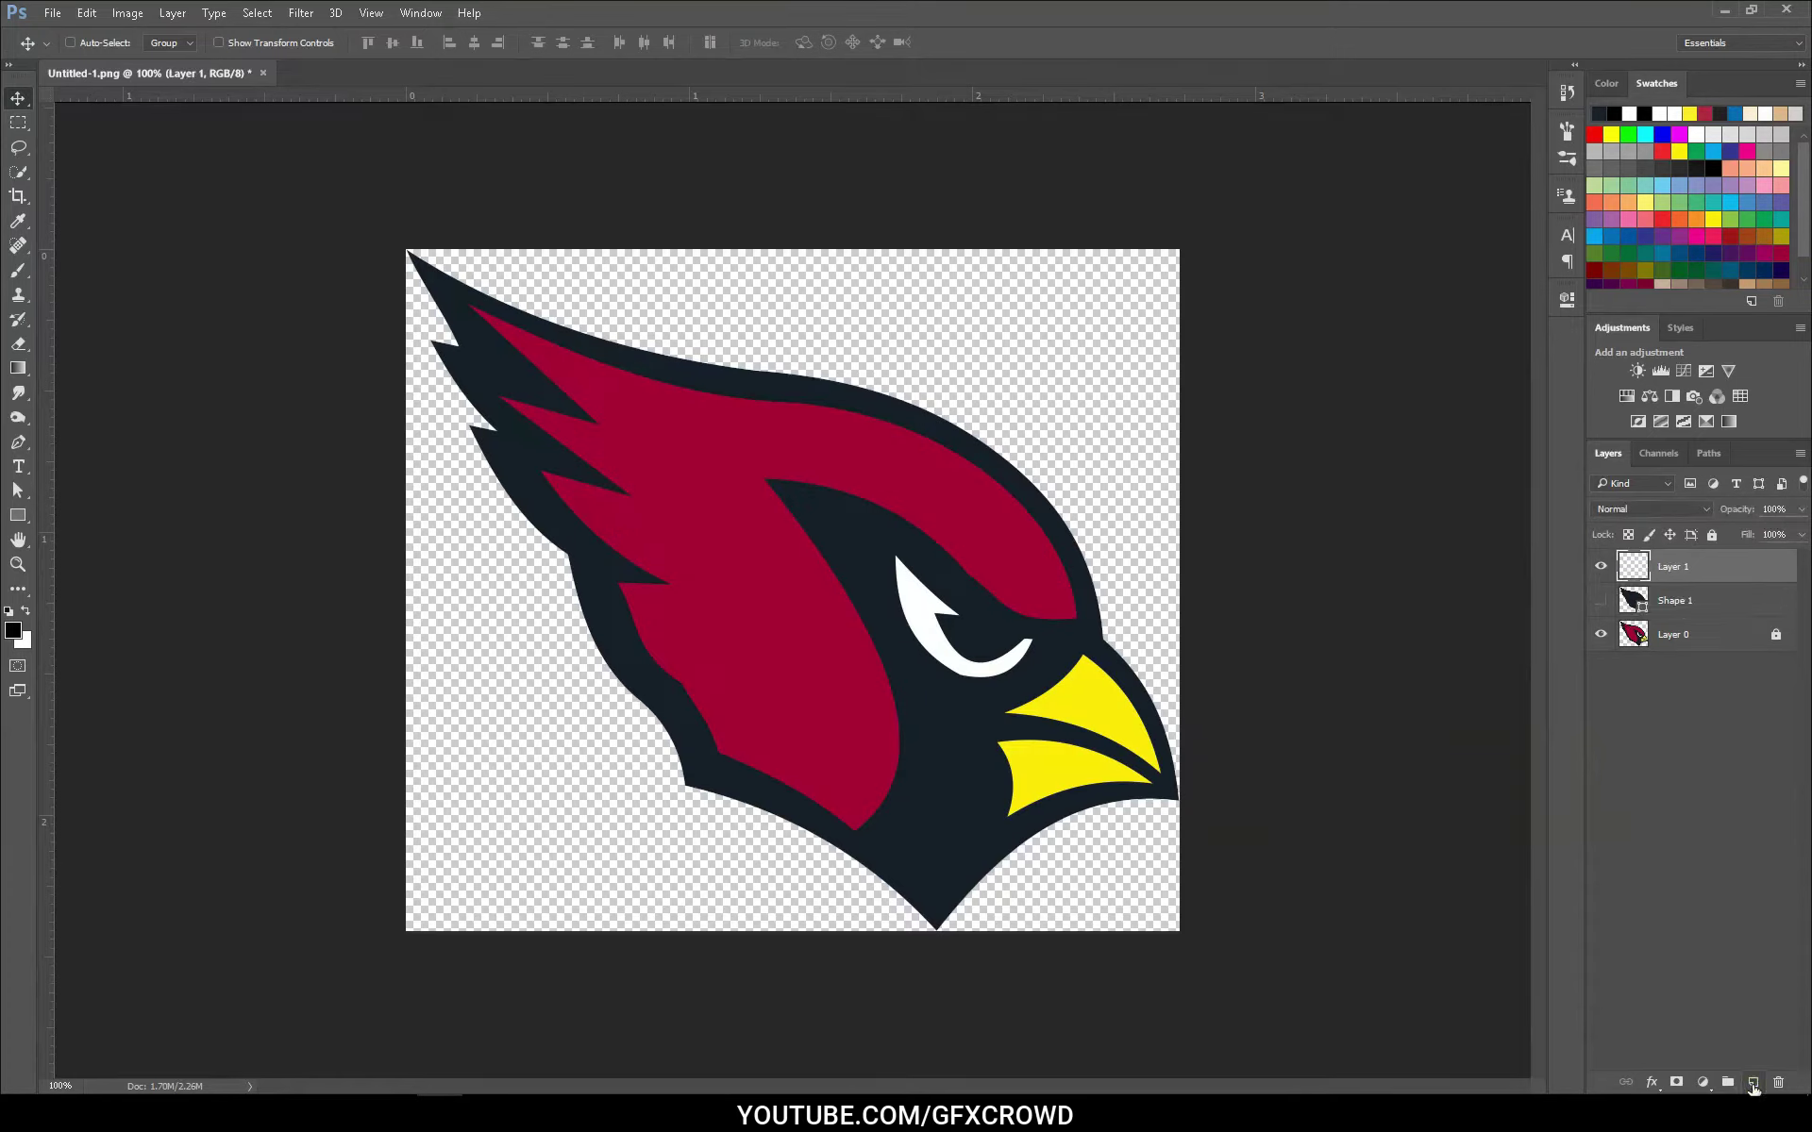
{"action": "left_click", "coordinate": [21, 446]}
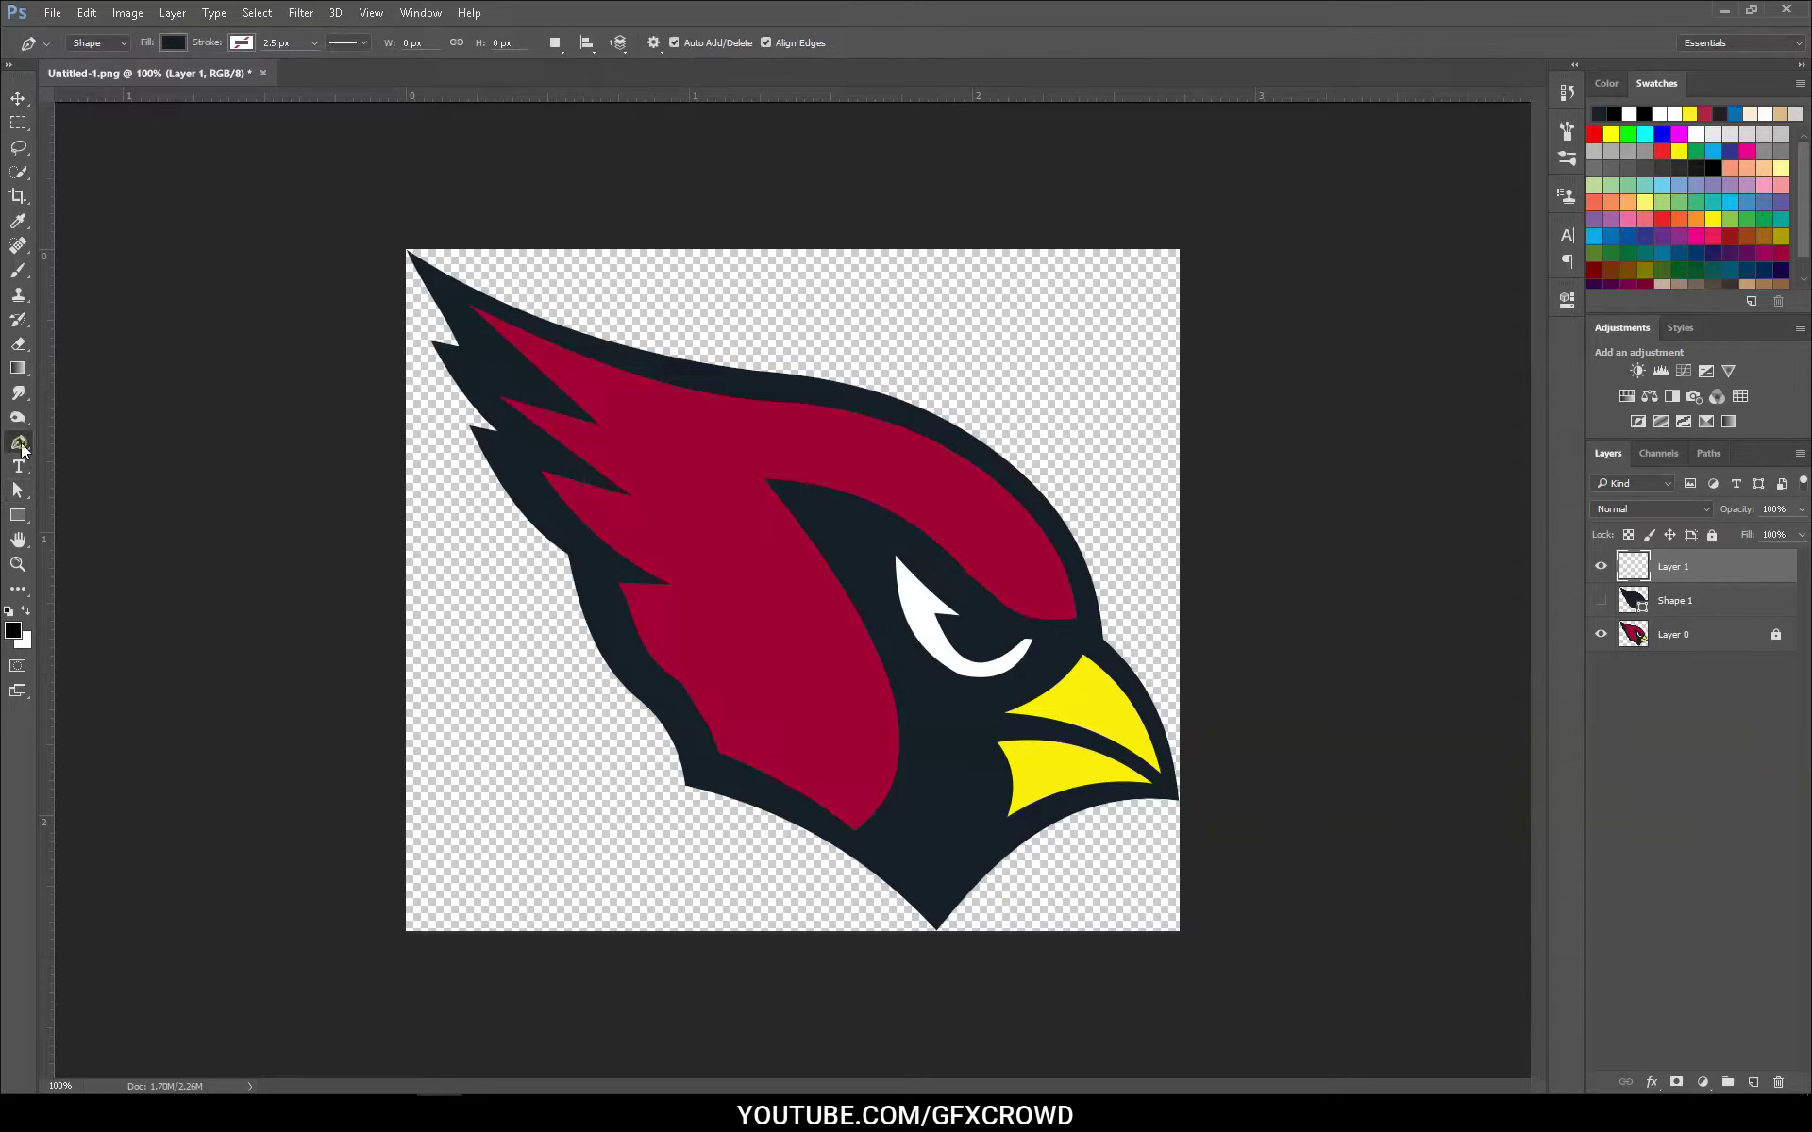
{"action": "left_click", "coordinate": [174, 44]}
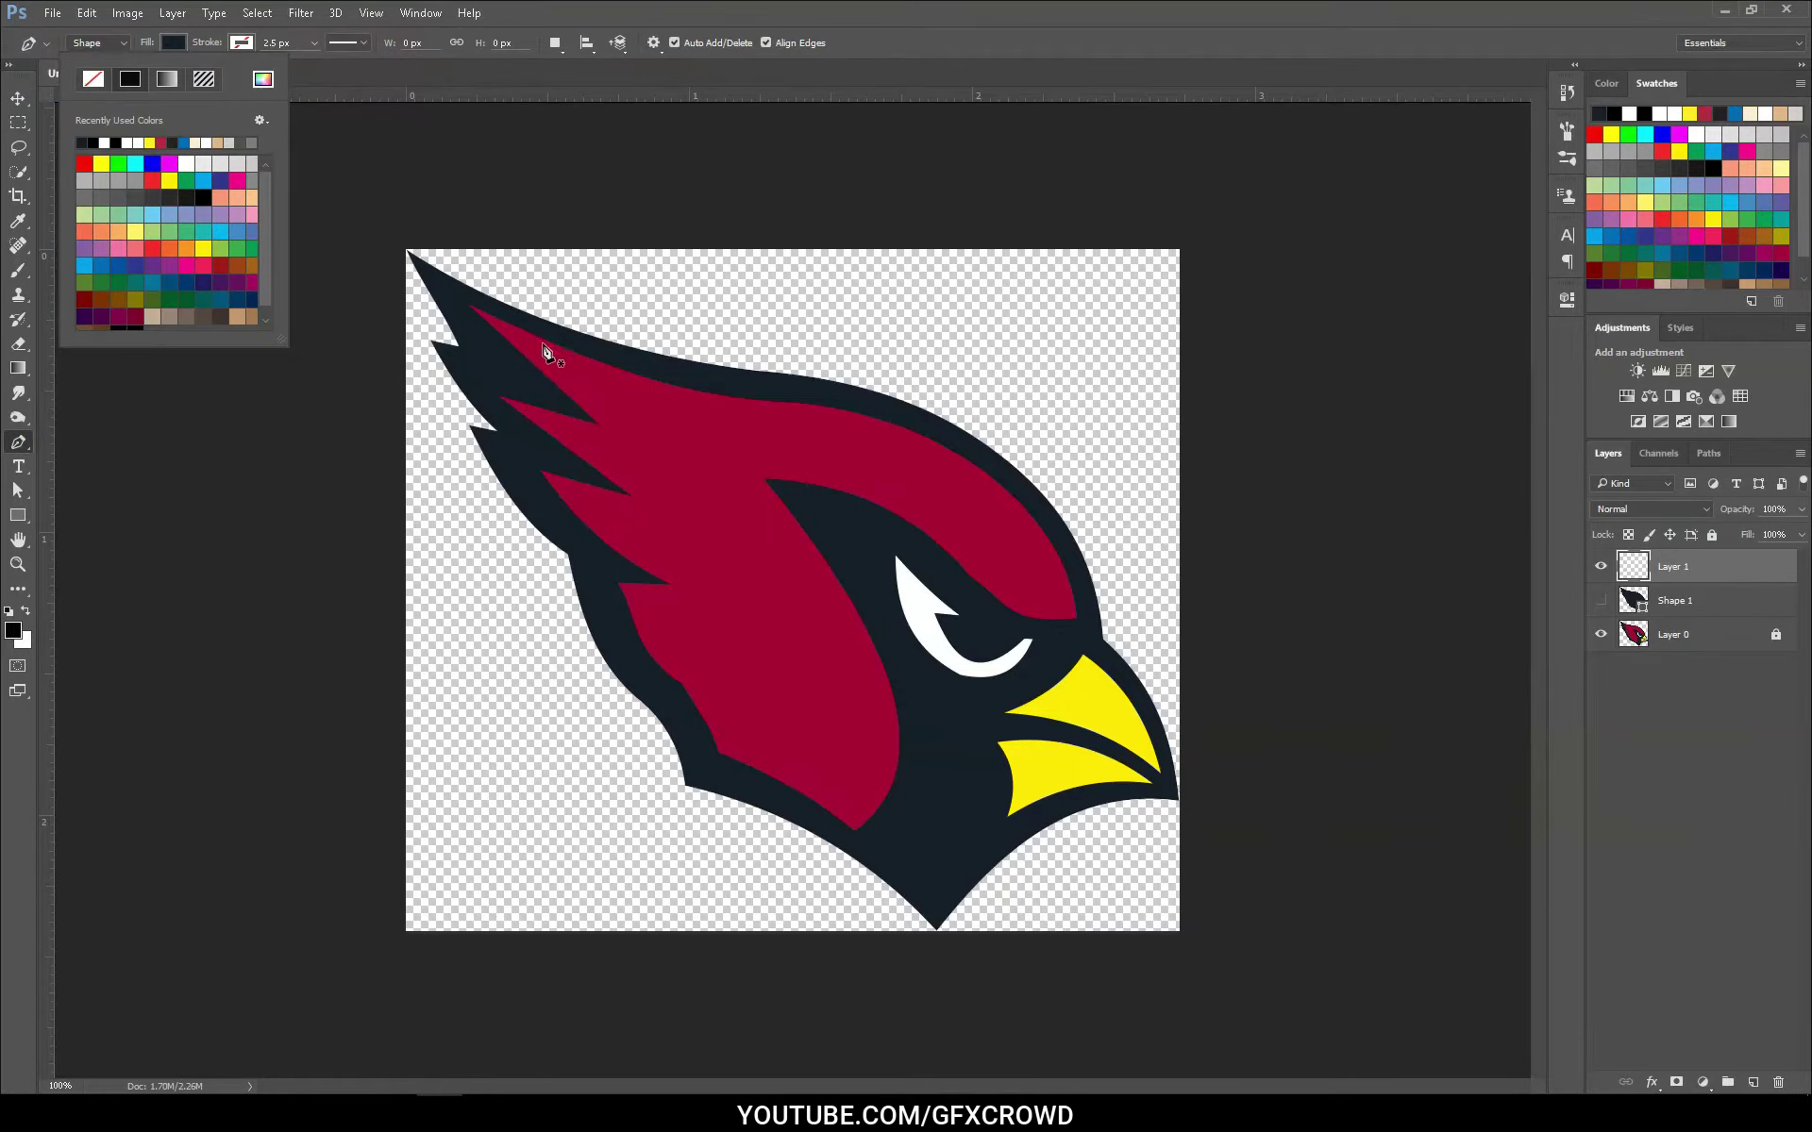
{"action": "left_click", "coordinate": [264, 81]}
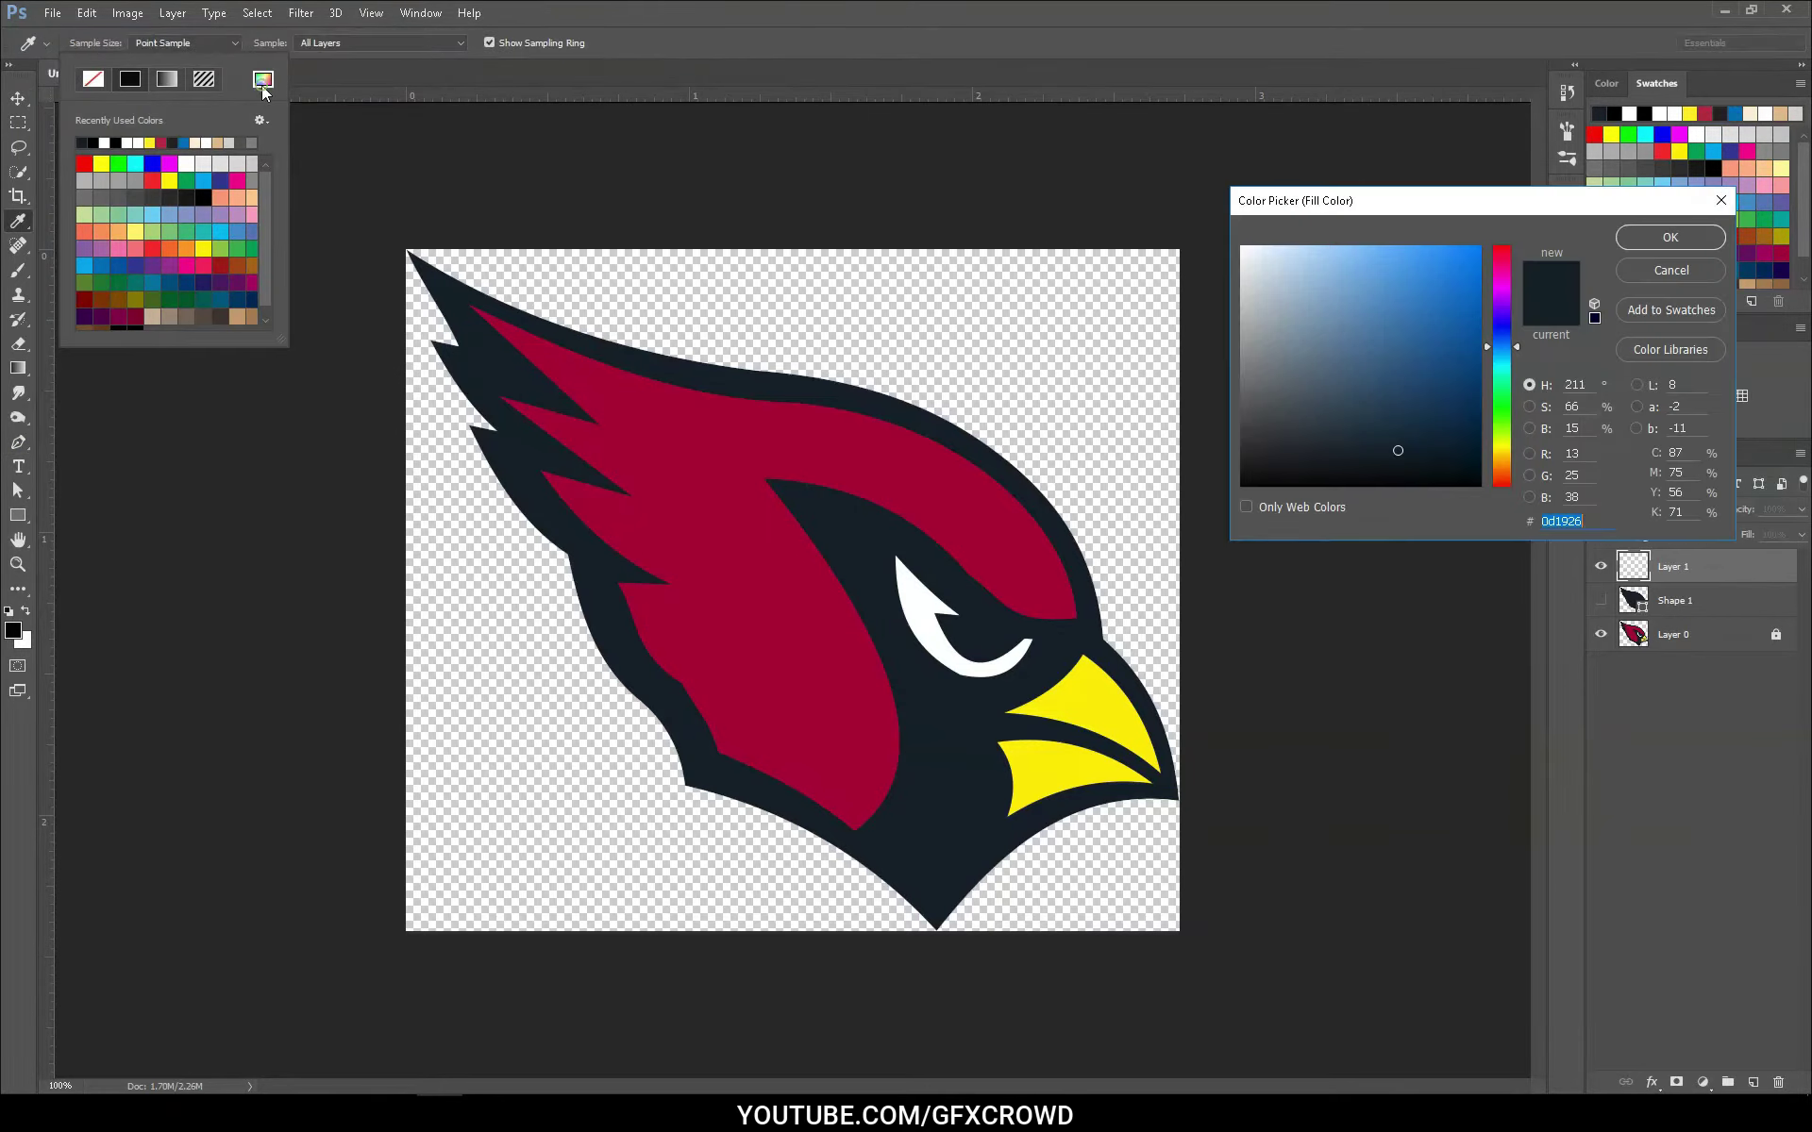
{"action": "left_click", "coordinate": [645, 396]}
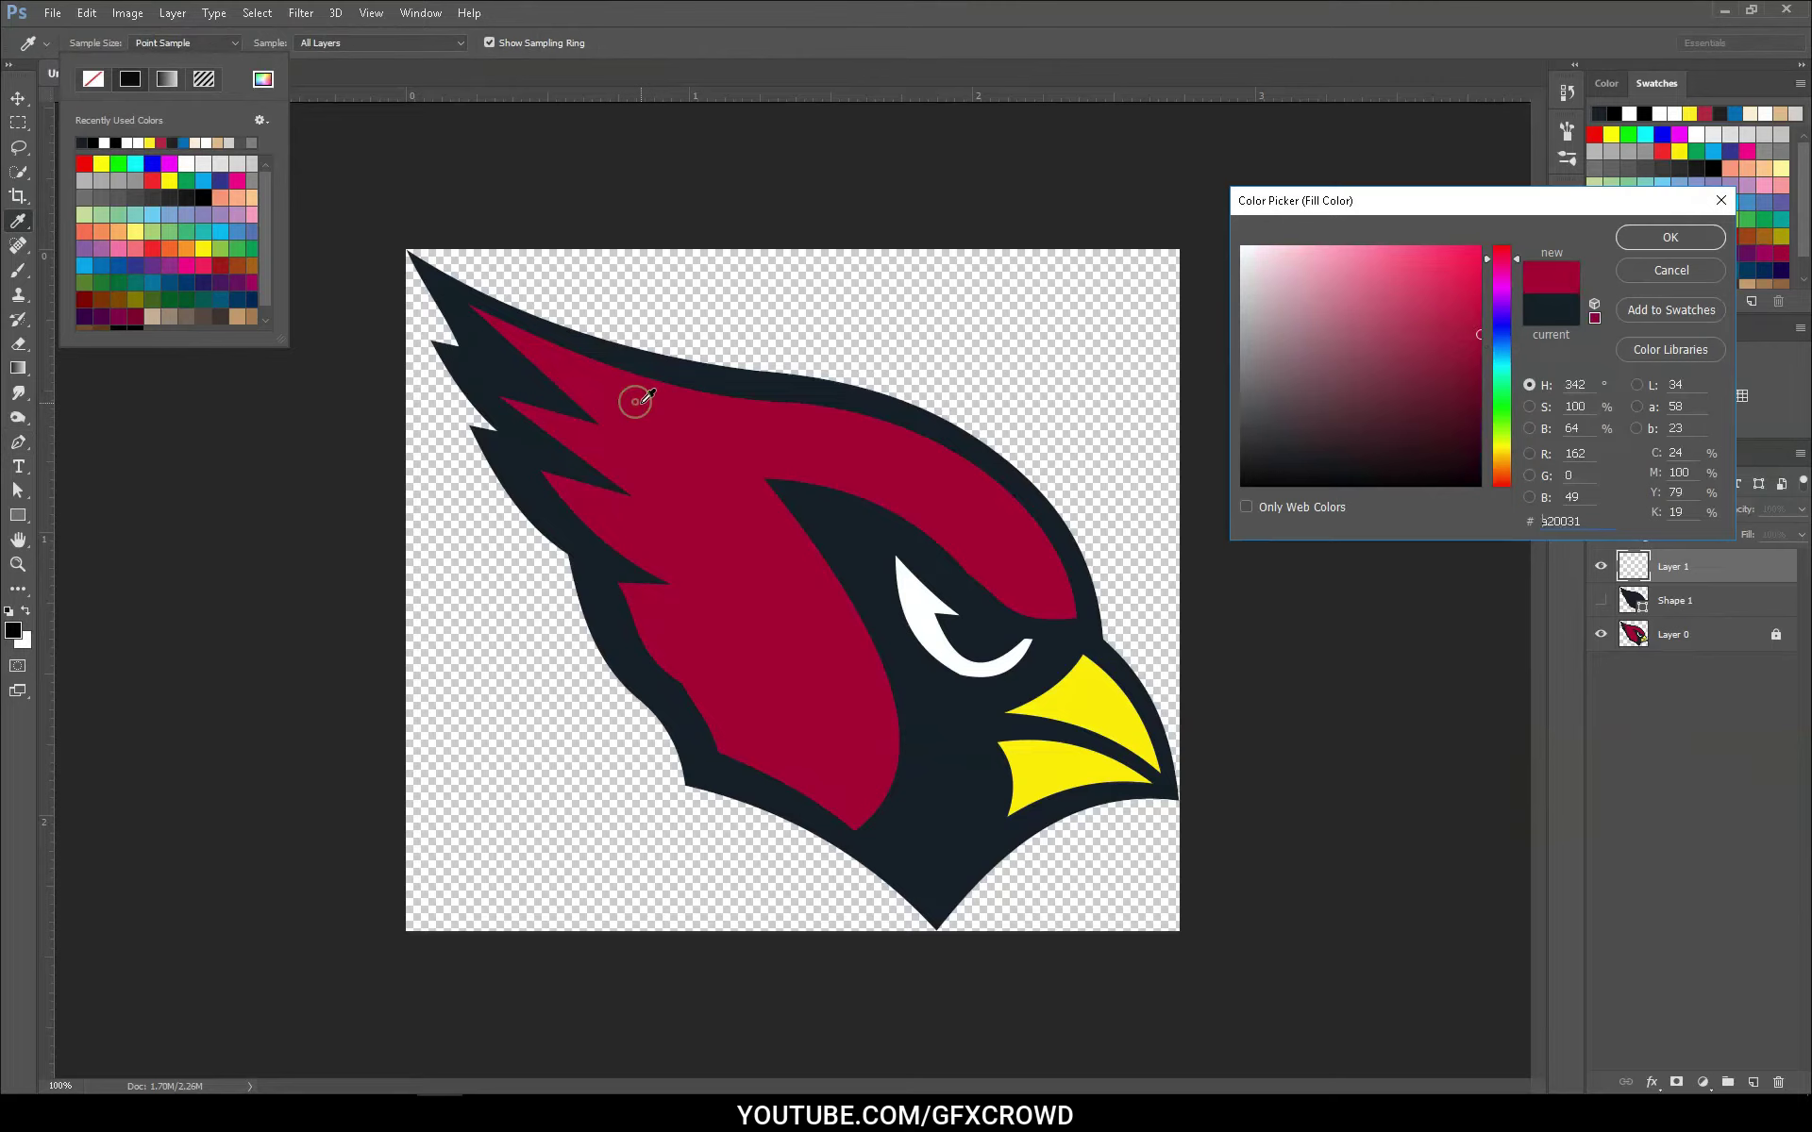
{"action": "left_click", "coordinate": [1669, 240]}
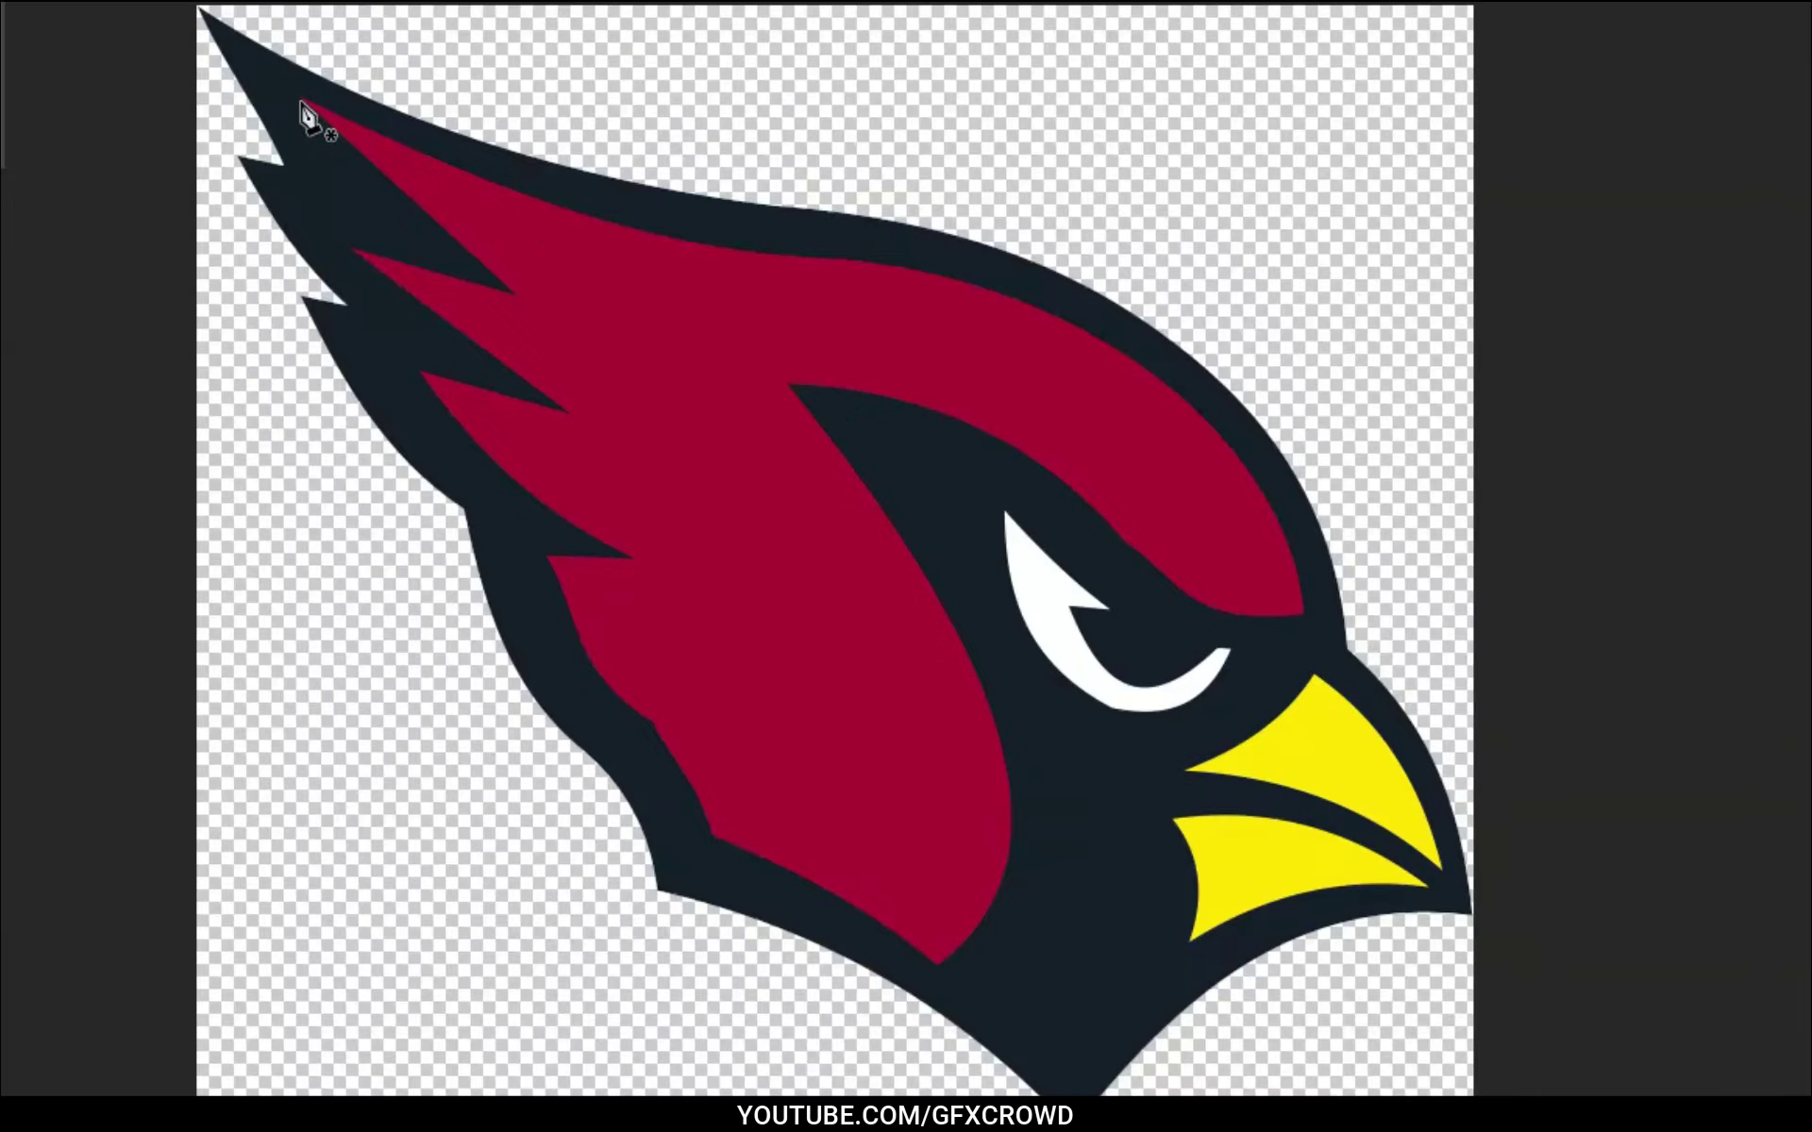
{"action": "left_click", "coordinate": [303, 102]}
Trace the crimson shape along the crest top and back of head down to the brow.
{"action": "left_click_drag", "start_coordinate": [835, 265], "coordinate": [1058, 266]}
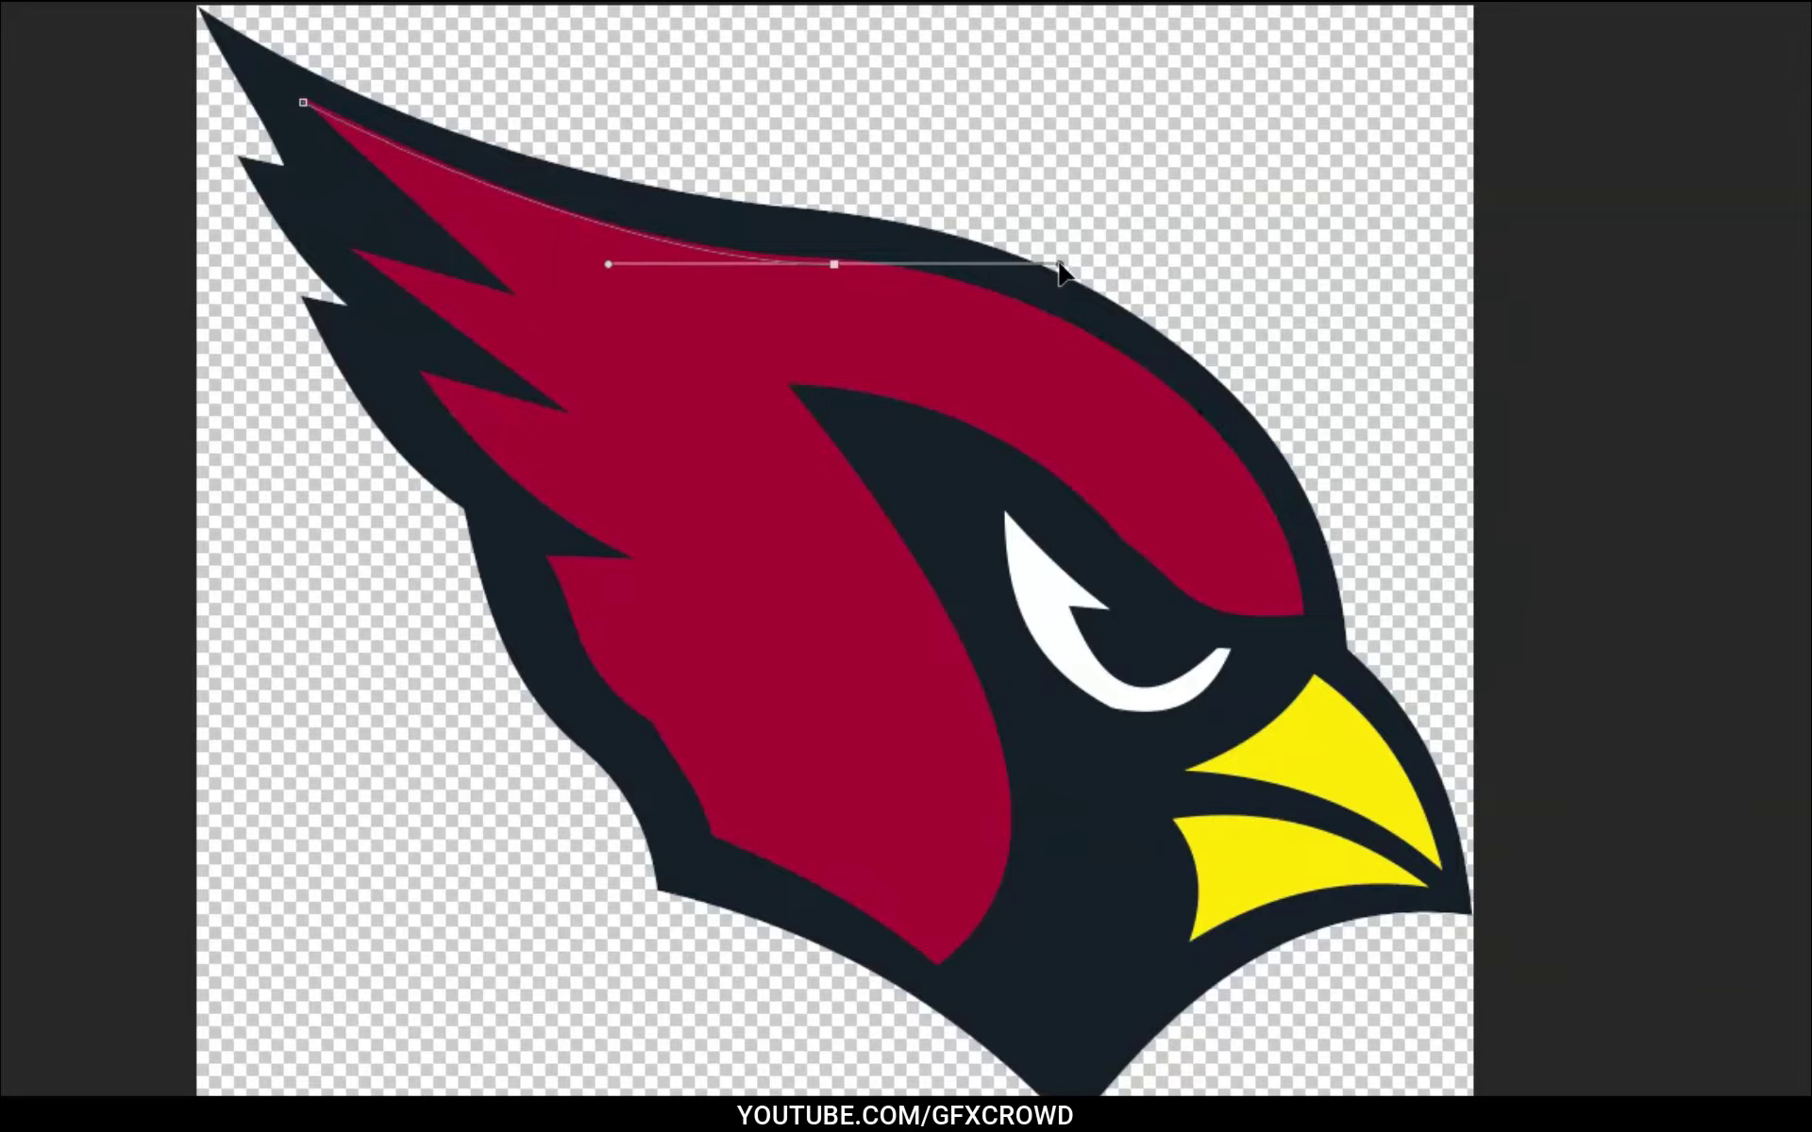
{"action": "left_click", "coordinate": [834, 266], "text": "alt"}
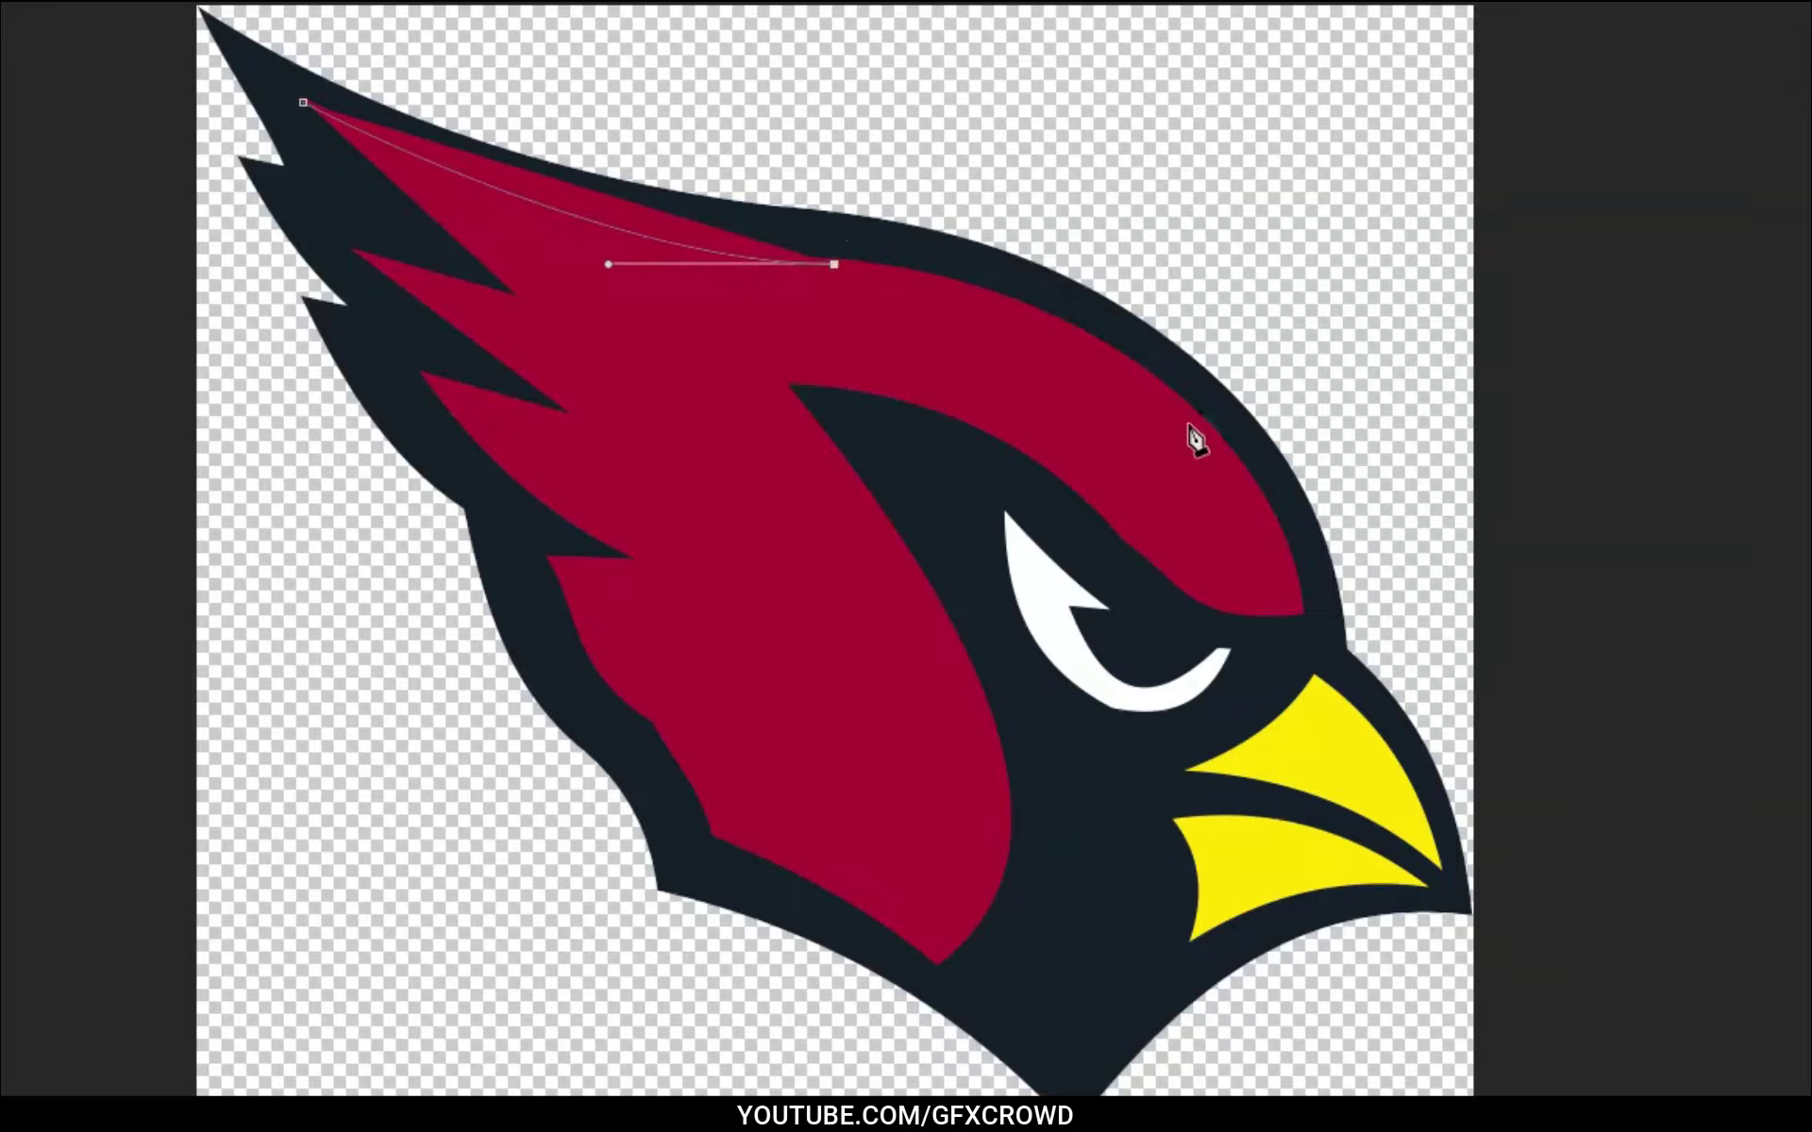
{"action": "mouse_move", "coordinate": [1231, 456]}
{"action": "left_mouse_down"}
{"action": "mouse_move", "coordinate": [1361, 648]}
{"action": "mouse_move", "coordinate": [1403, 663]}
{"action": "left_mouse_up"}
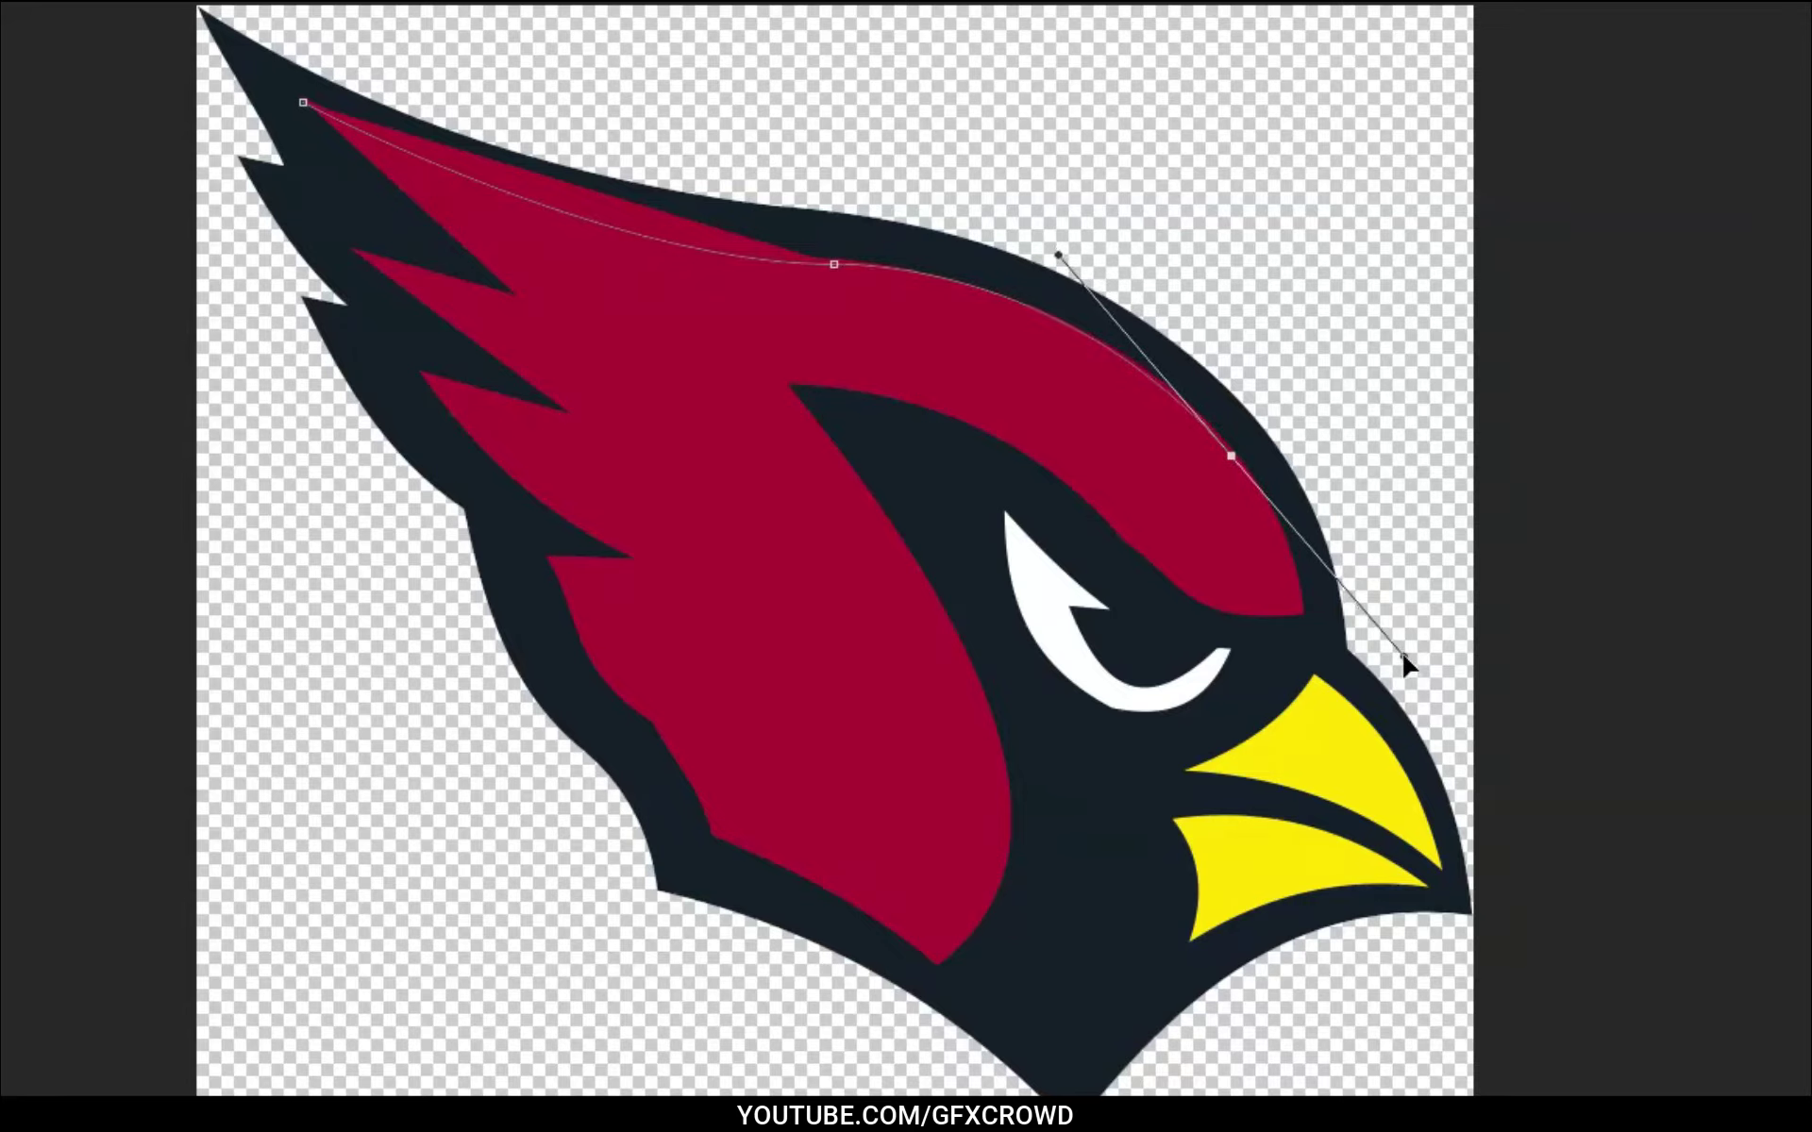
{"action": "left_click", "coordinate": [1232, 456], "text": "alt"}
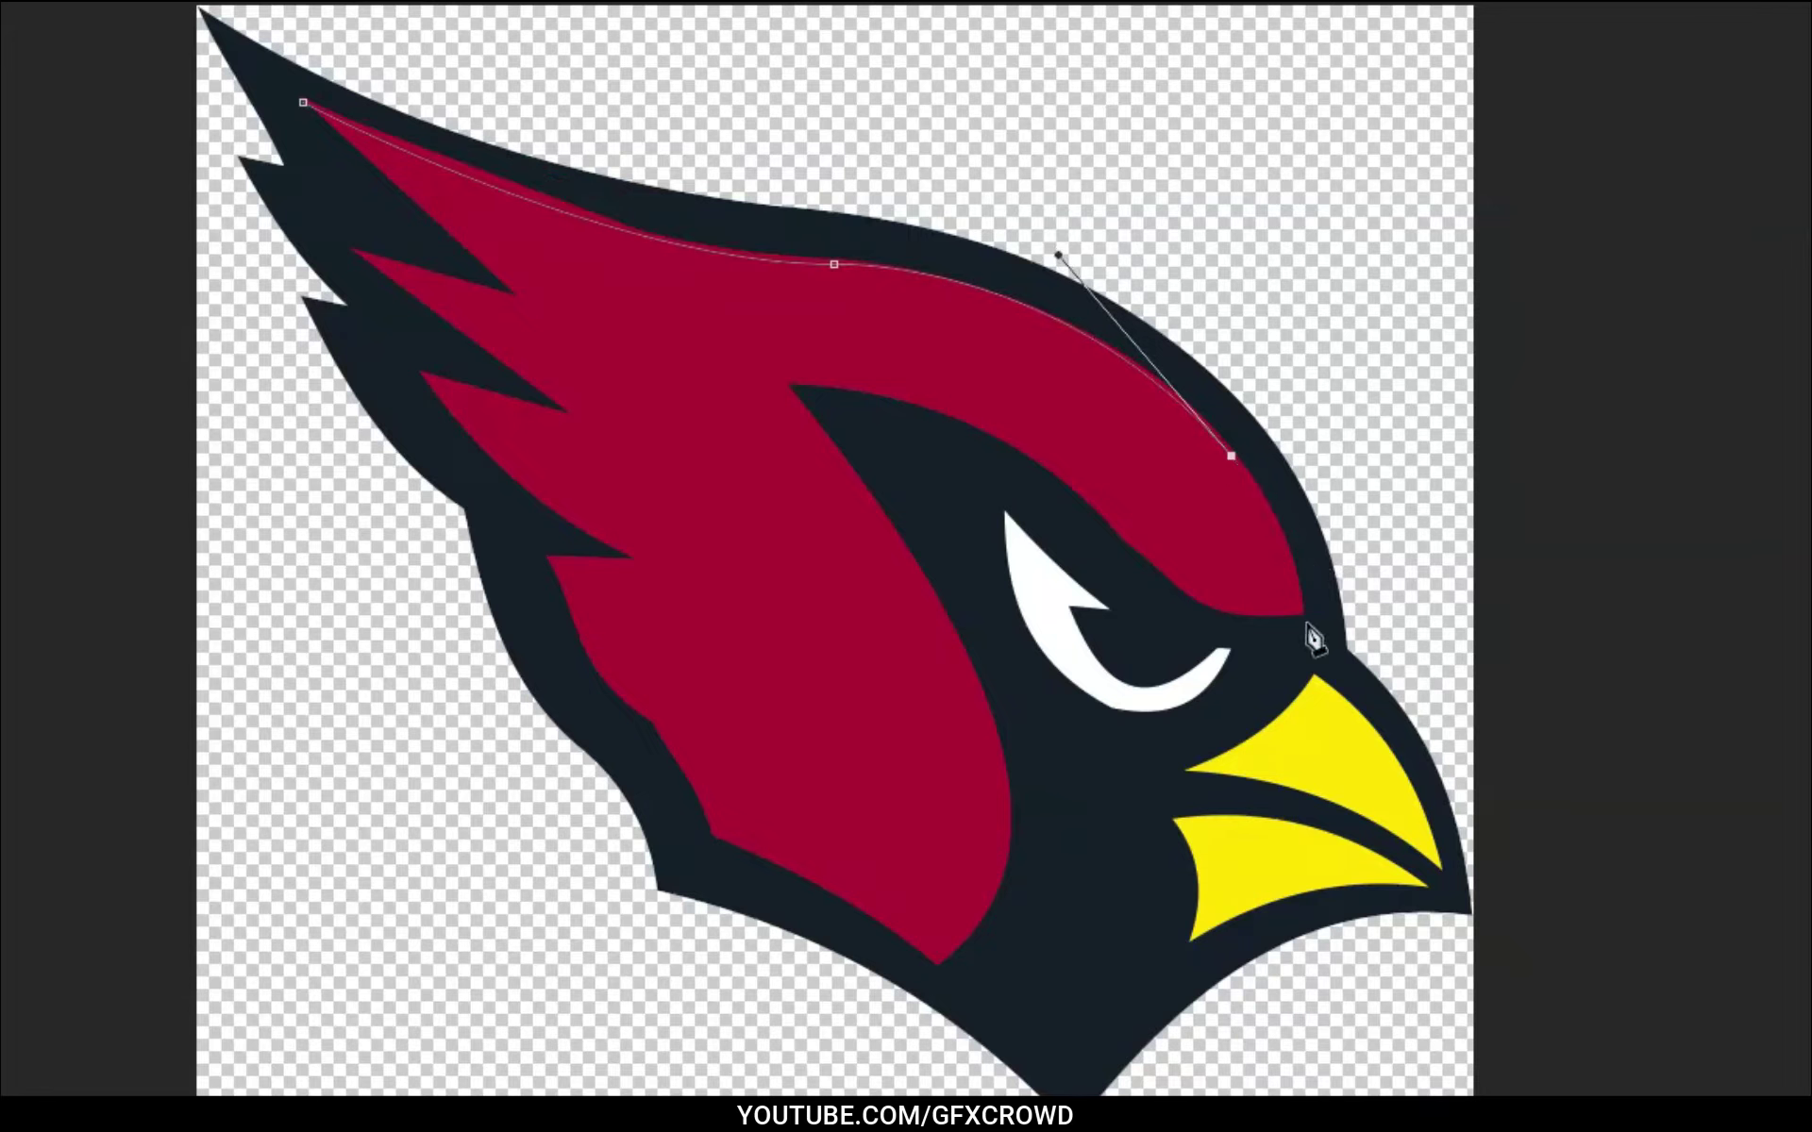
{"action": "left_click_drag", "start_coordinate": [1302, 616], "coordinate": [1306, 710]}
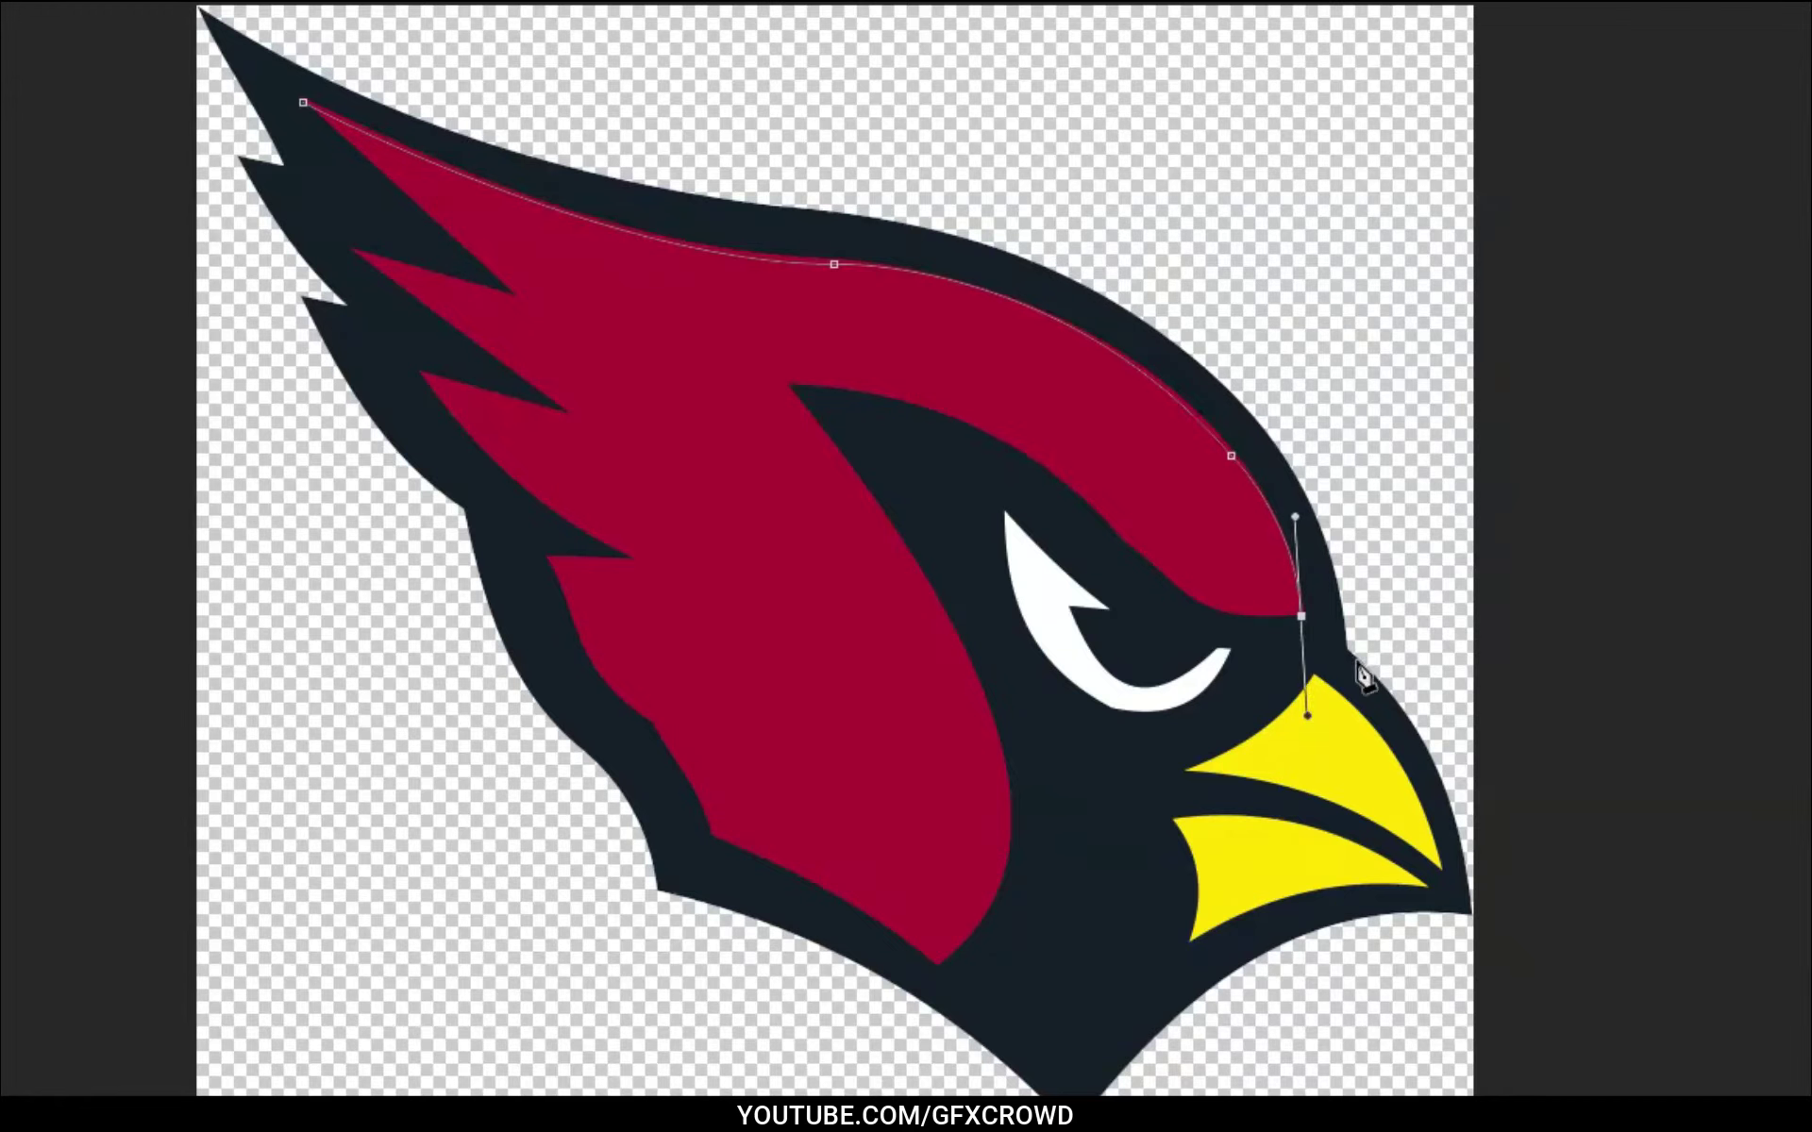
{"action": "left_click", "coordinate": [1254, 618]}
{"action": "key", "text": "ctrl+z"}
{"action": "left_click", "coordinate": [1245, 618]}
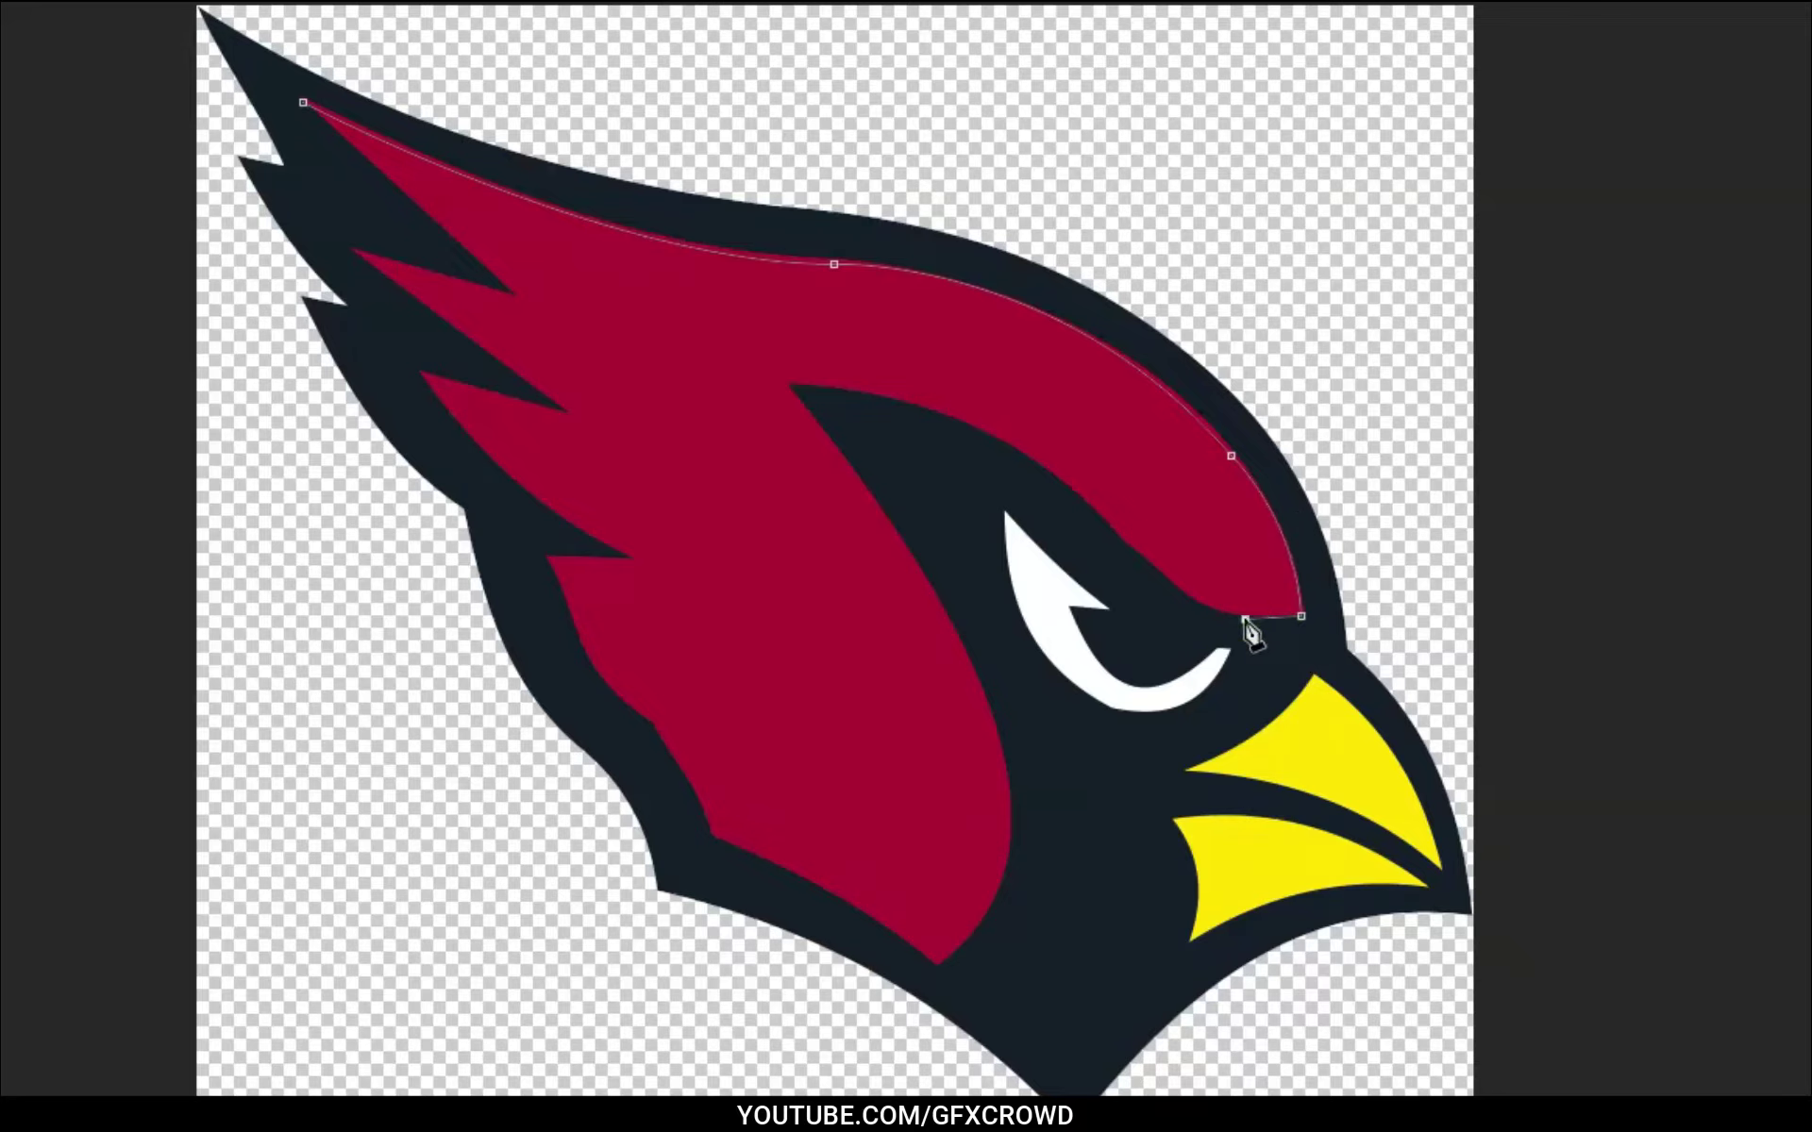
{"action": "key", "text": "ctrl+z"}
{"action": "left_click", "coordinate": [1244, 616]}
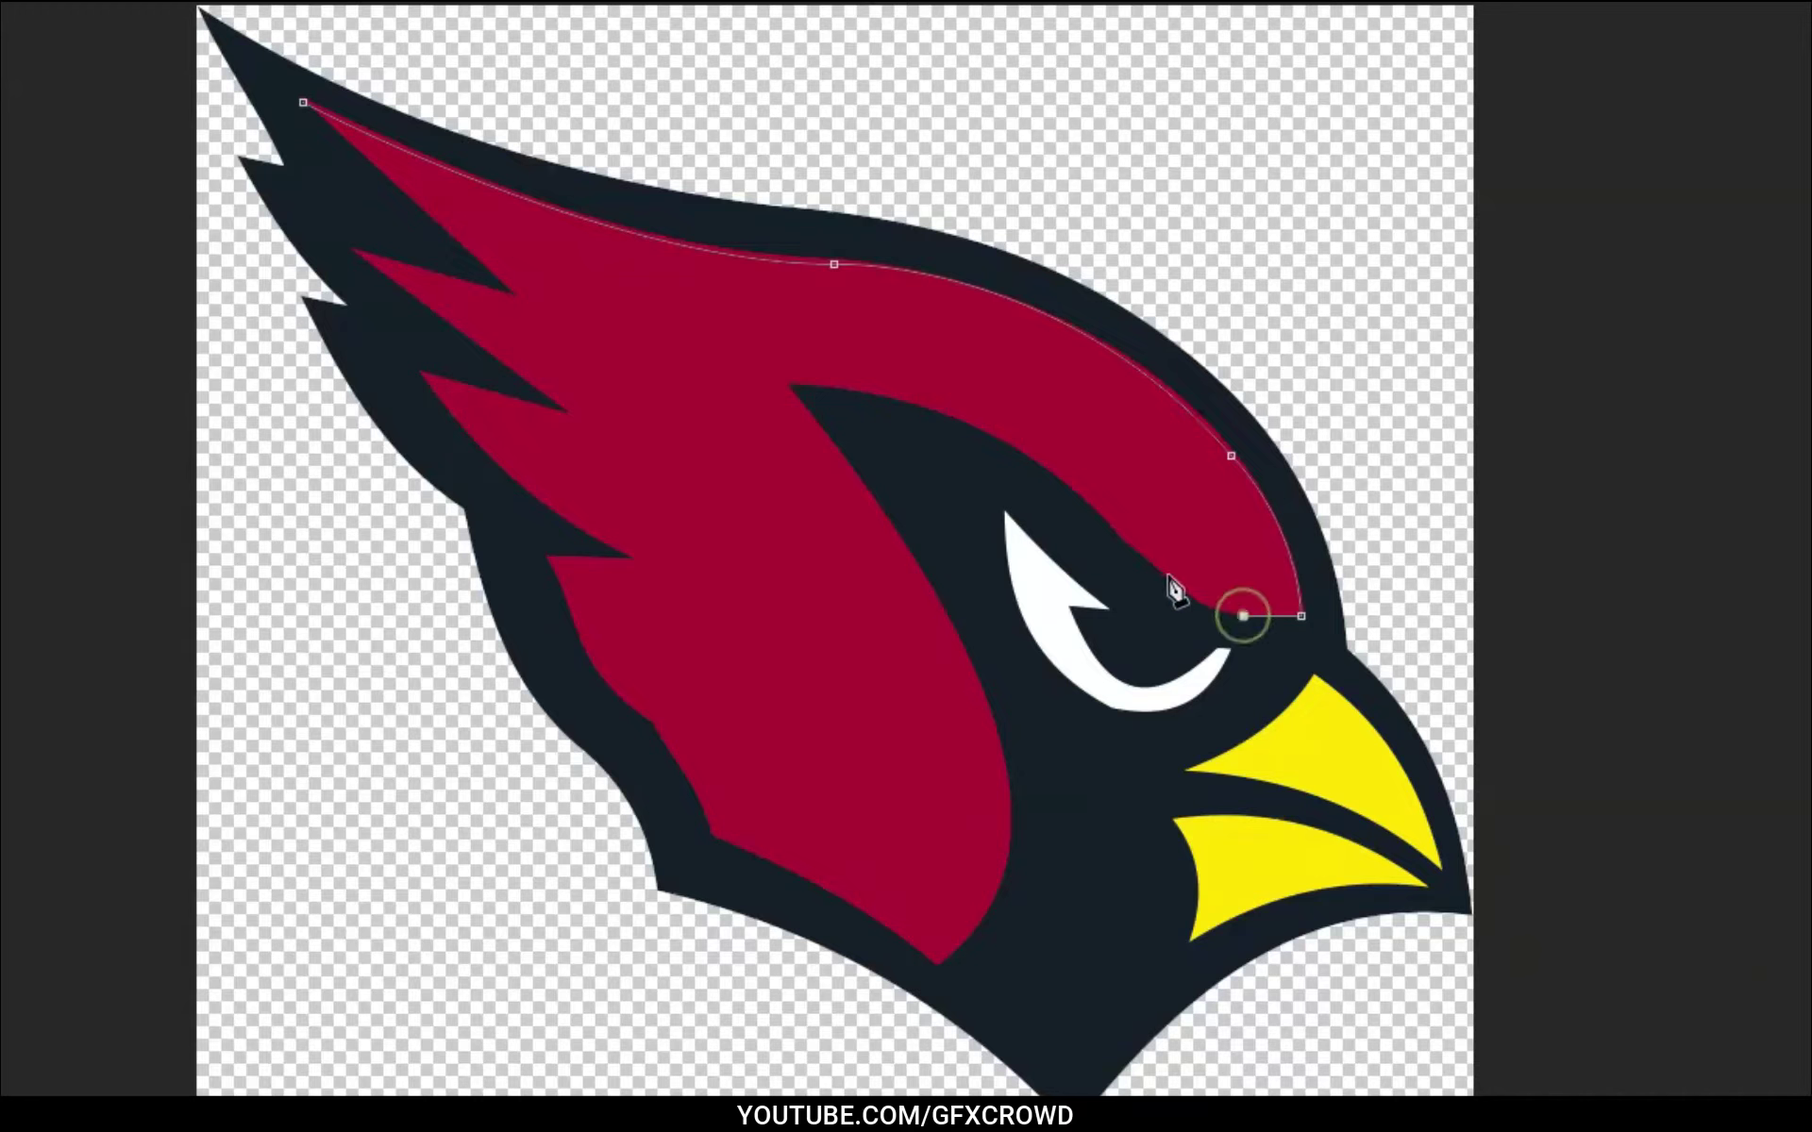
Continue the red outline over the eye, along the black face and down the cheek.
{"action": "left_click_drag", "start_coordinate": [1130, 547], "coordinate": [1059, 477]}
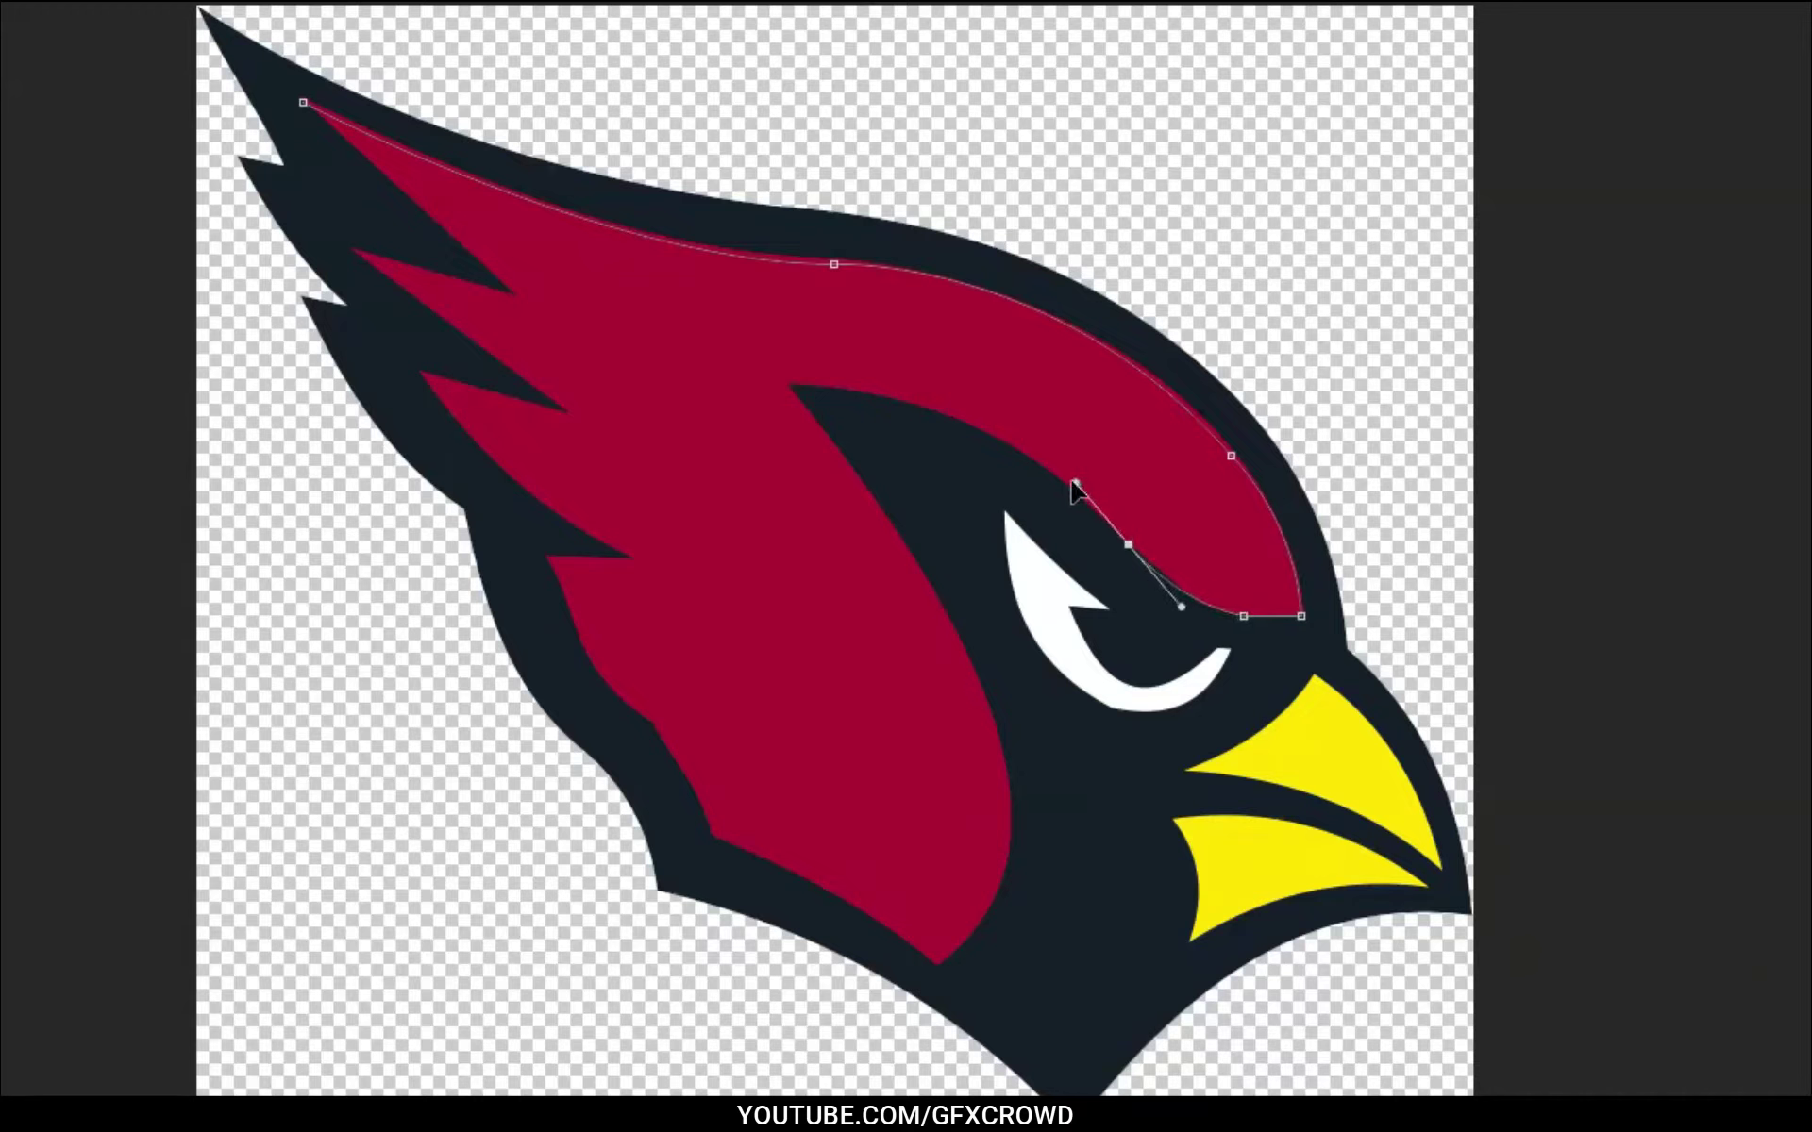
{"action": "left_click", "coordinate": [1130, 547]}
{"action": "left_click", "coordinate": [789, 386]}
{"action": "left_click_drag", "start_coordinate": [752, 411], "coordinate": [586, 401]}
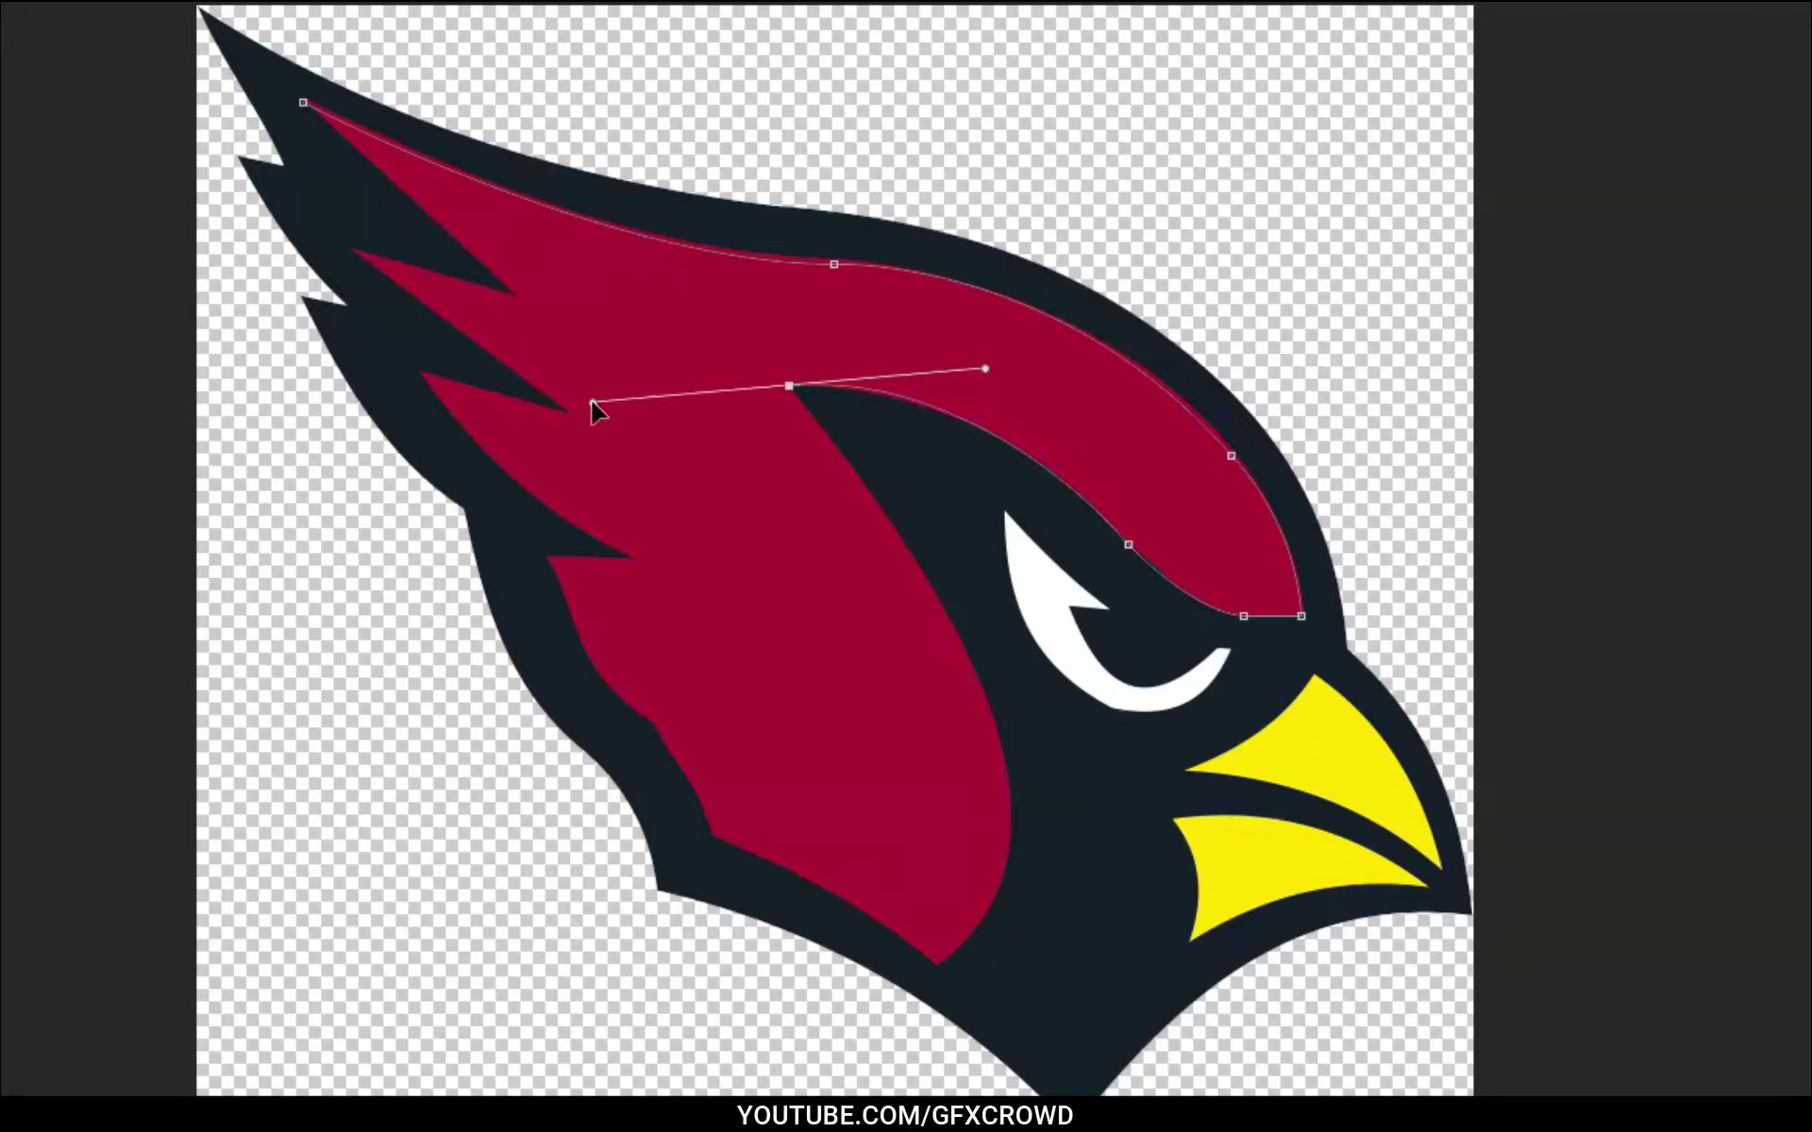
{"action": "left_click", "coordinate": [790, 387], "text": "alt"}
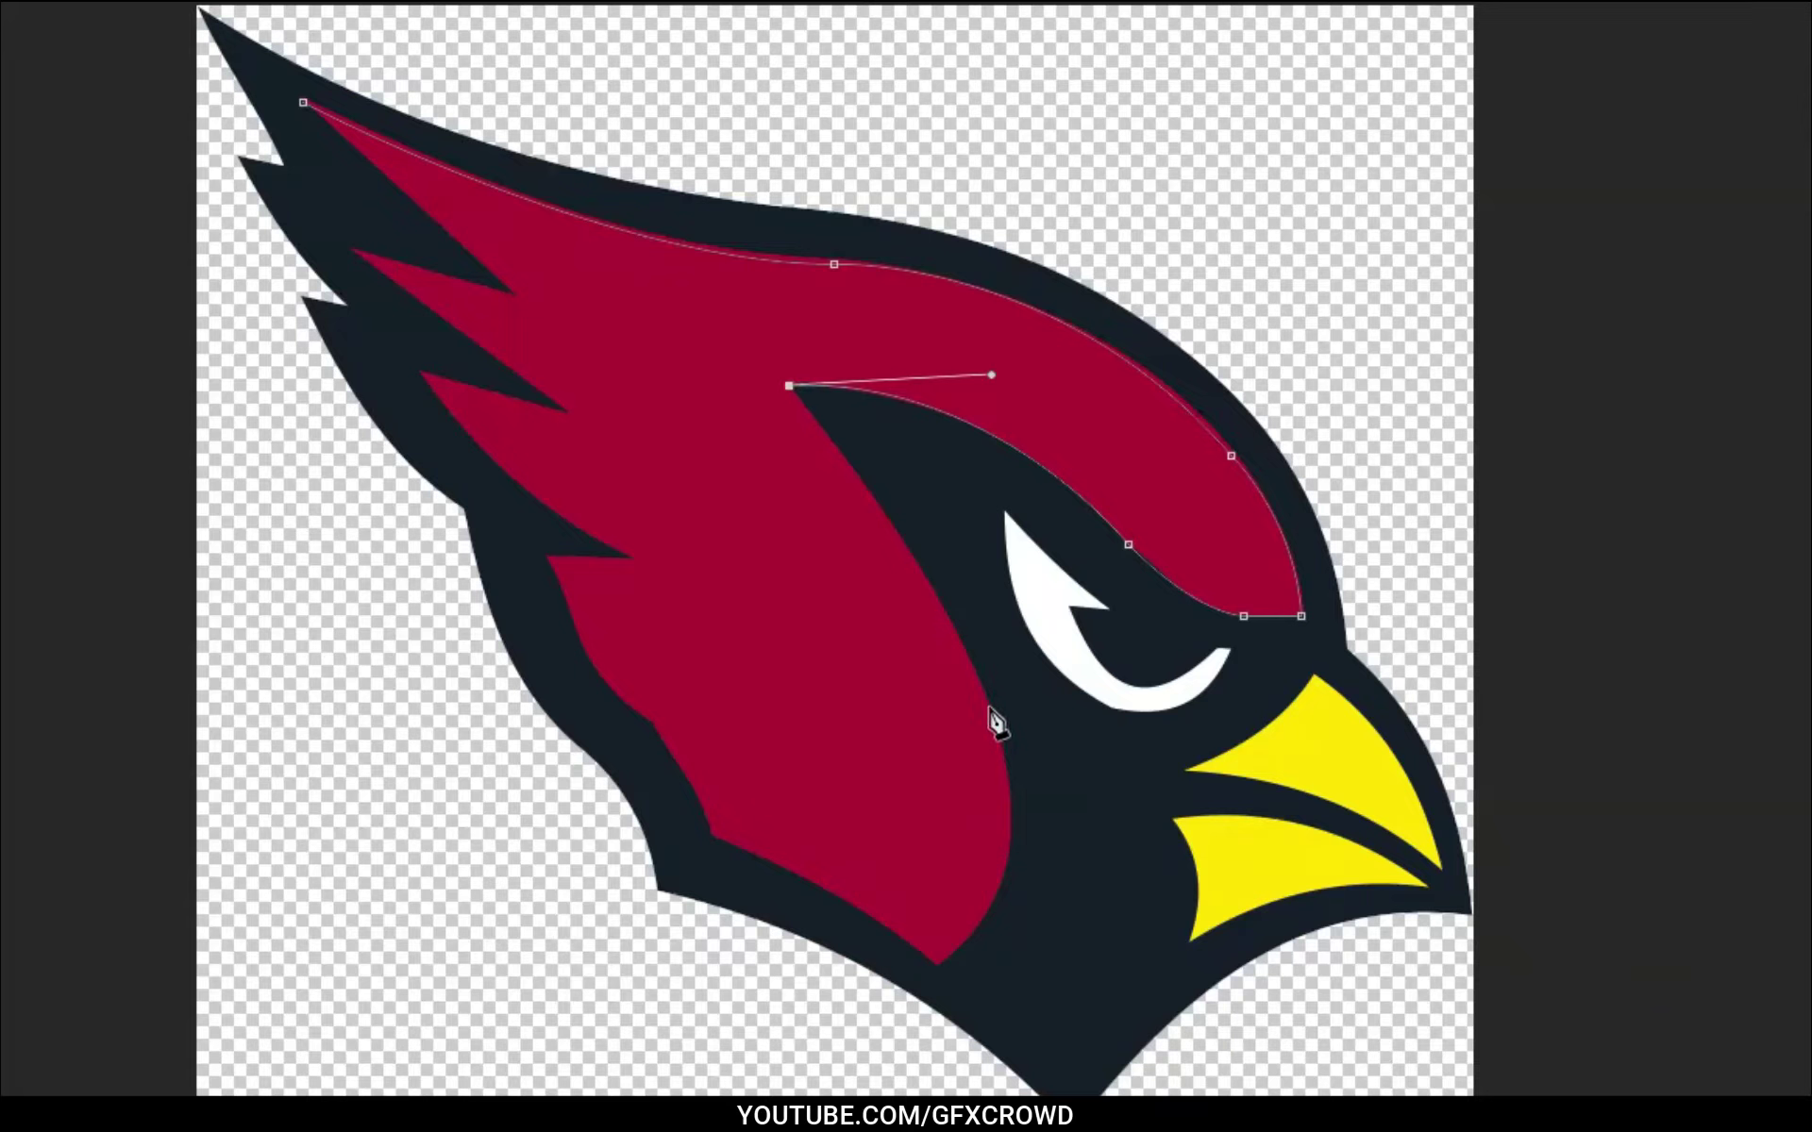
{"action": "left_click_drag", "start_coordinate": [1003, 764], "coordinate": [1027, 917]}
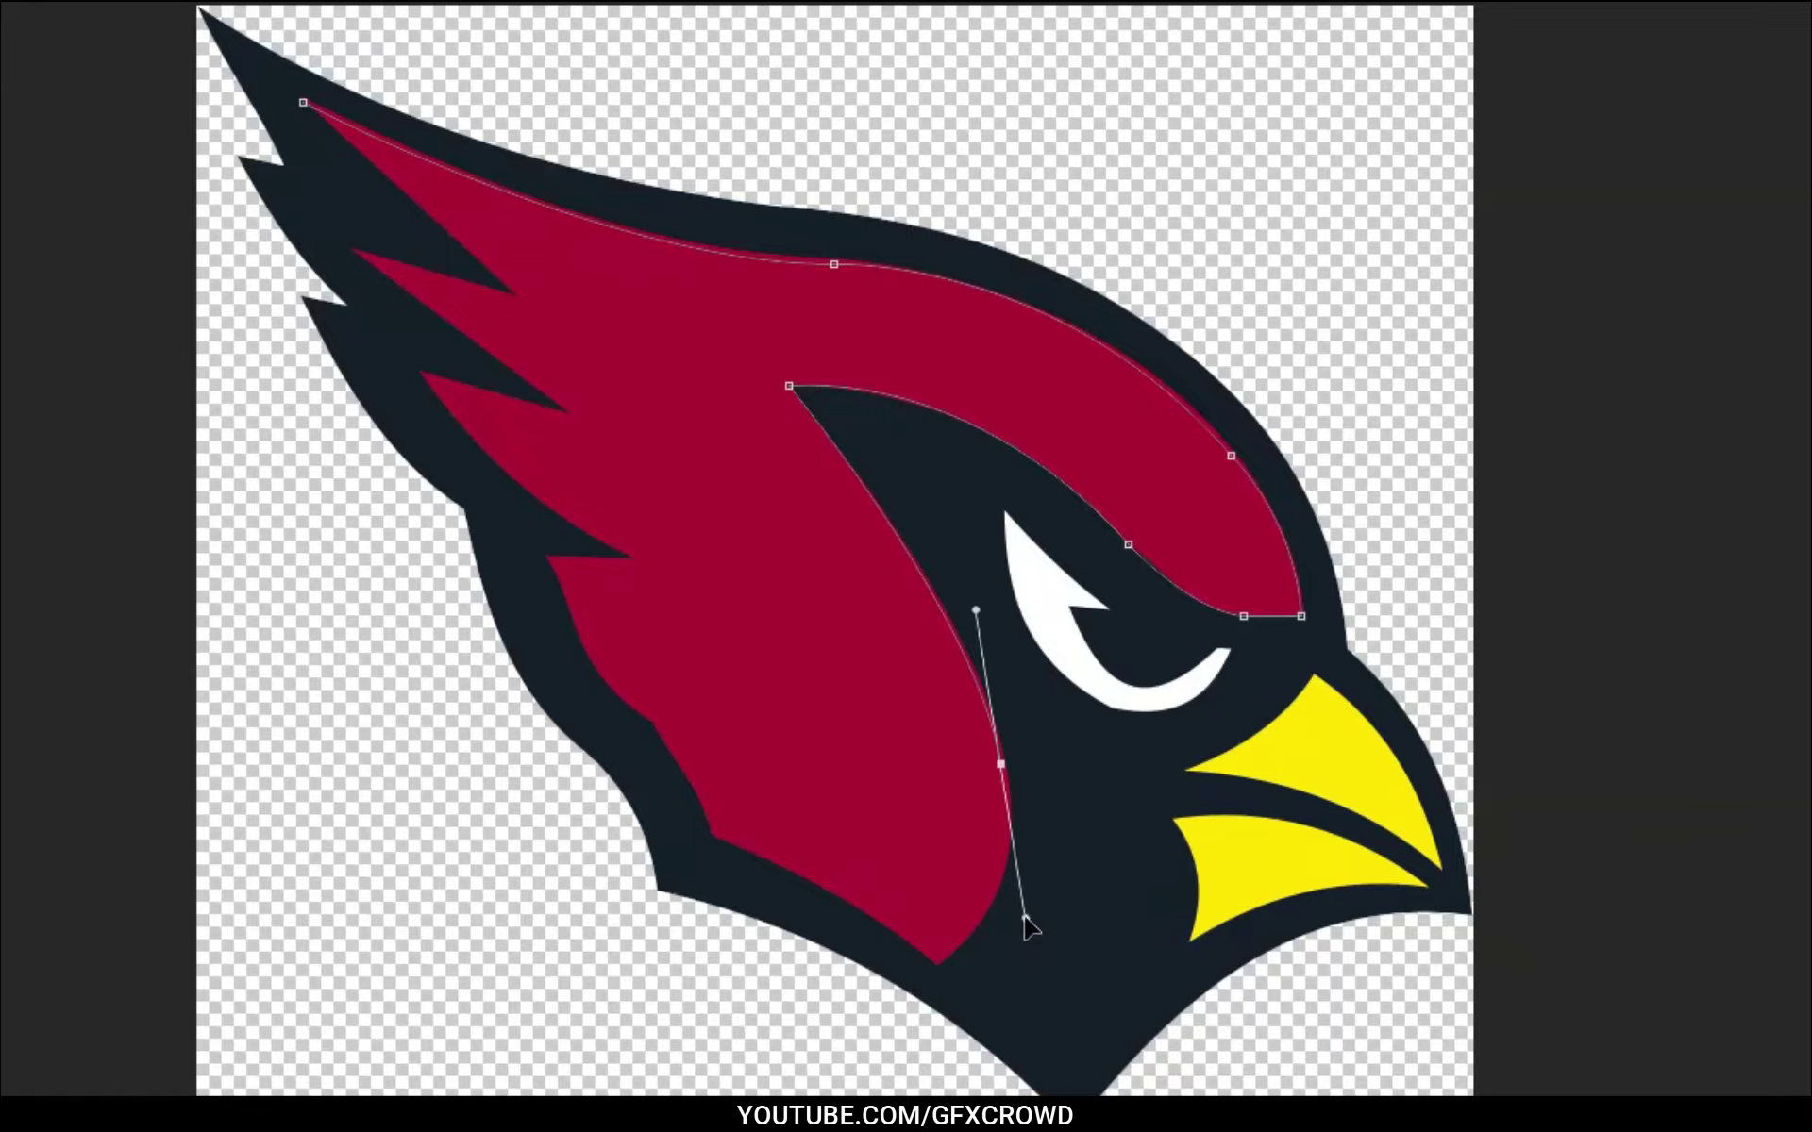
{"action": "left_click", "coordinate": [1002, 764], "text": "alt"}
{"action": "left_click_drag", "start_coordinate": [937, 968], "coordinate": [832, 1043]}
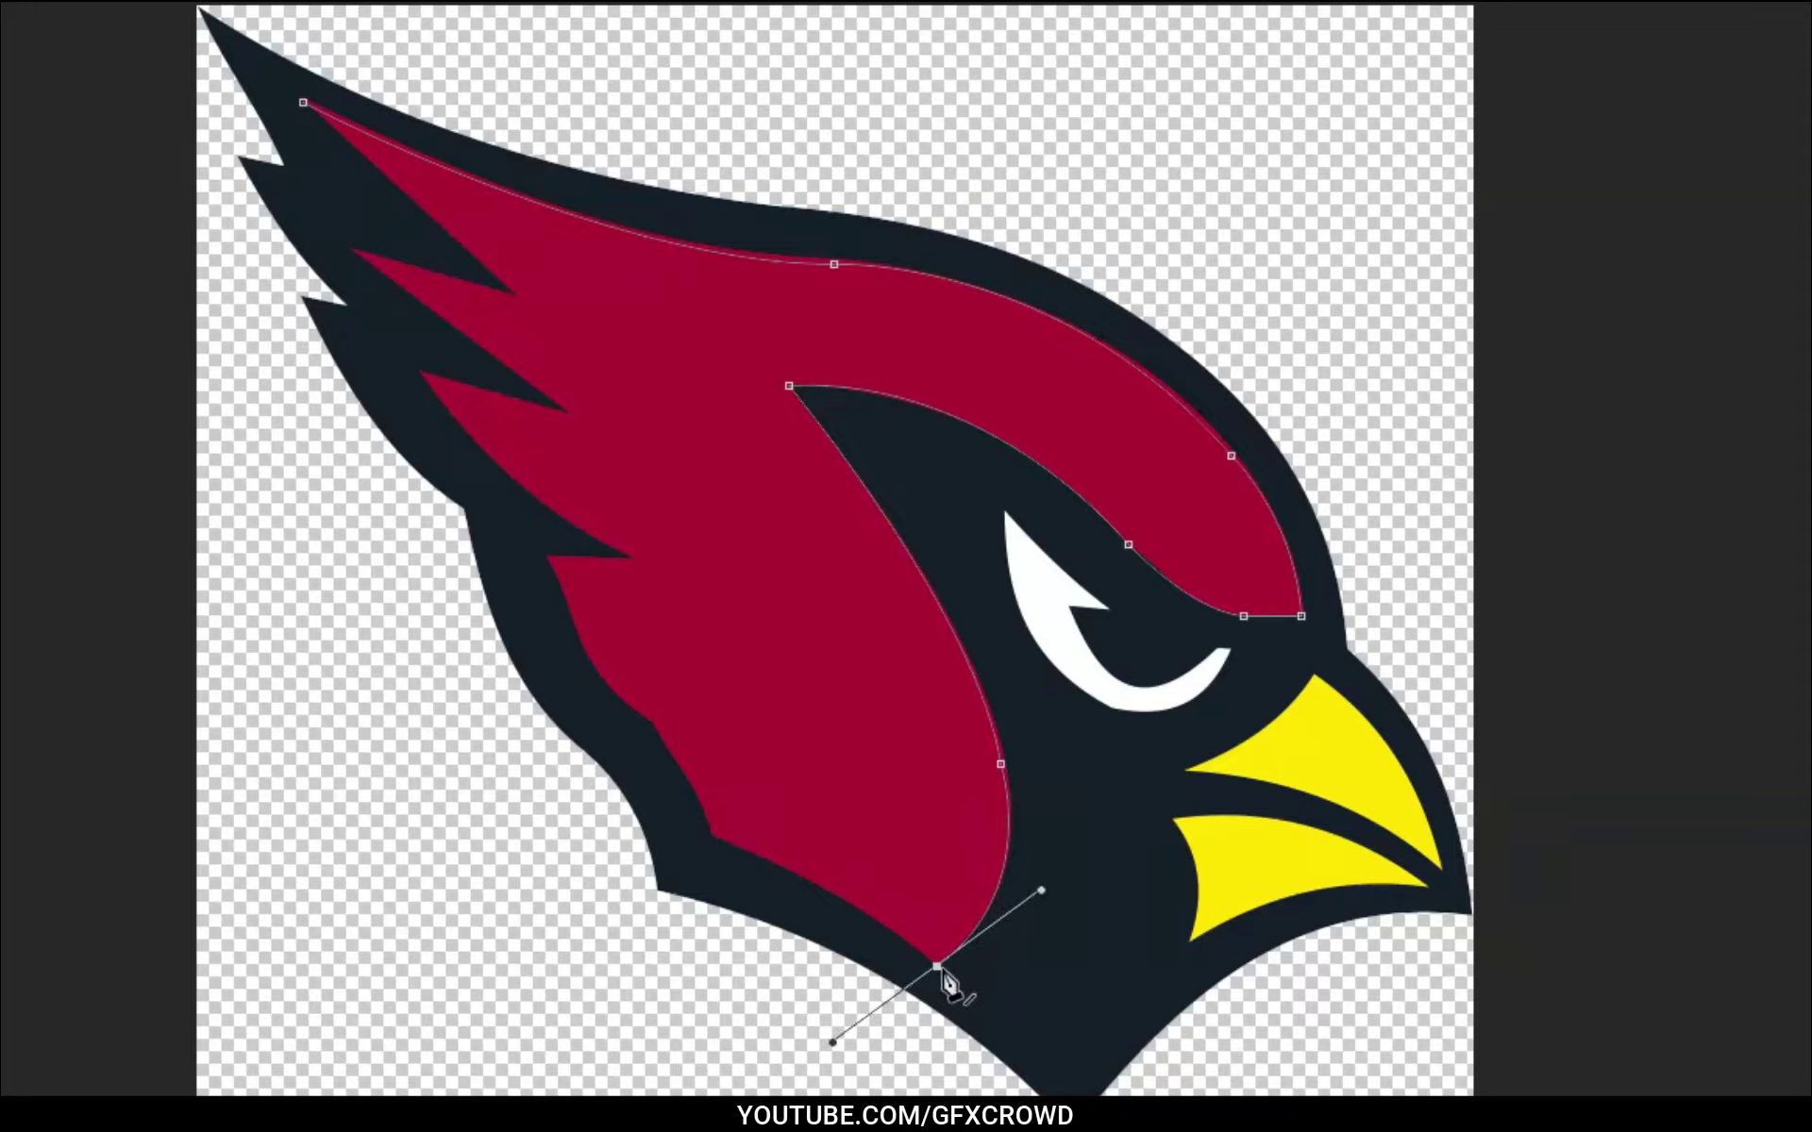
{"action": "left_click", "coordinate": [937, 967], "text": "alt"}
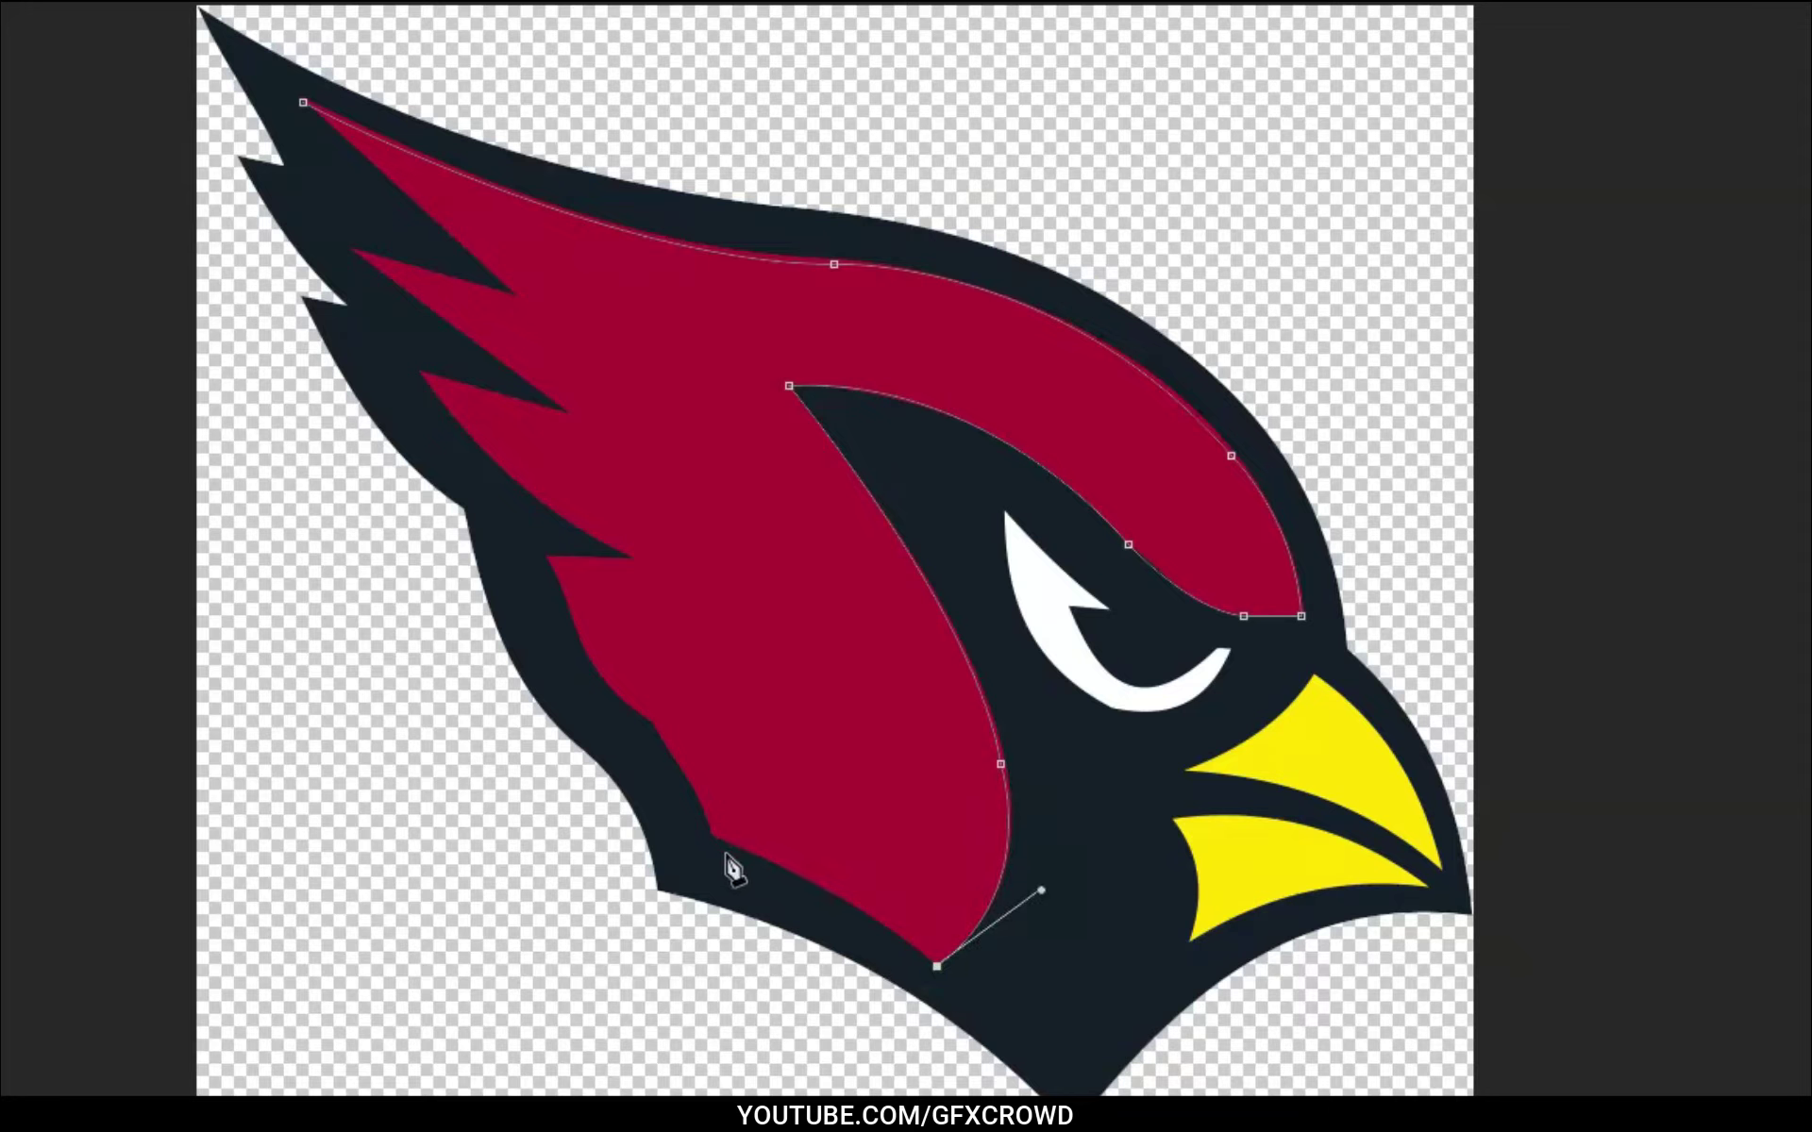
Trace the lower neck and back edge up to the lowest feather tip.
{"action": "left_click_drag", "start_coordinate": [714, 839], "coordinate": [650, 828]}
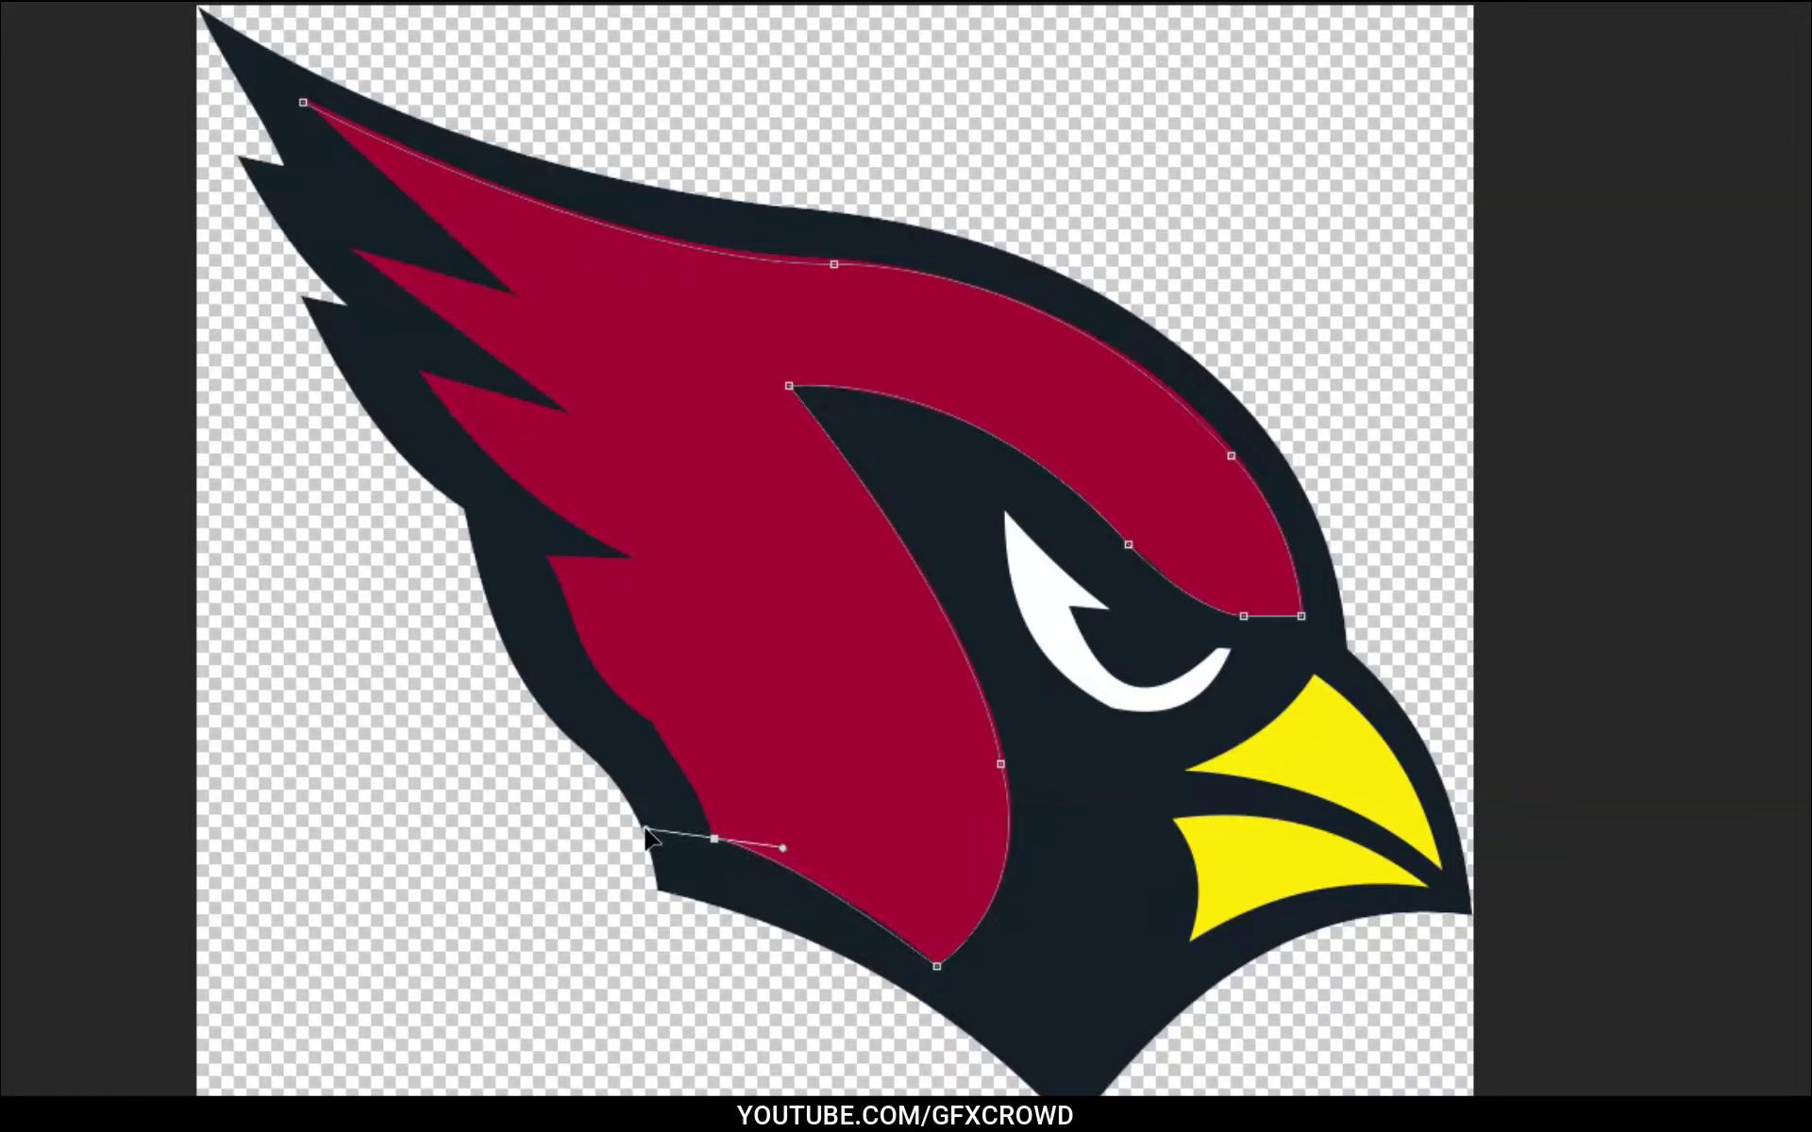
{"action": "left_click", "coordinate": [714, 839], "text": "alt"}
{"action": "left_click_drag", "start_coordinate": [653, 723], "coordinate": [630, 716]}
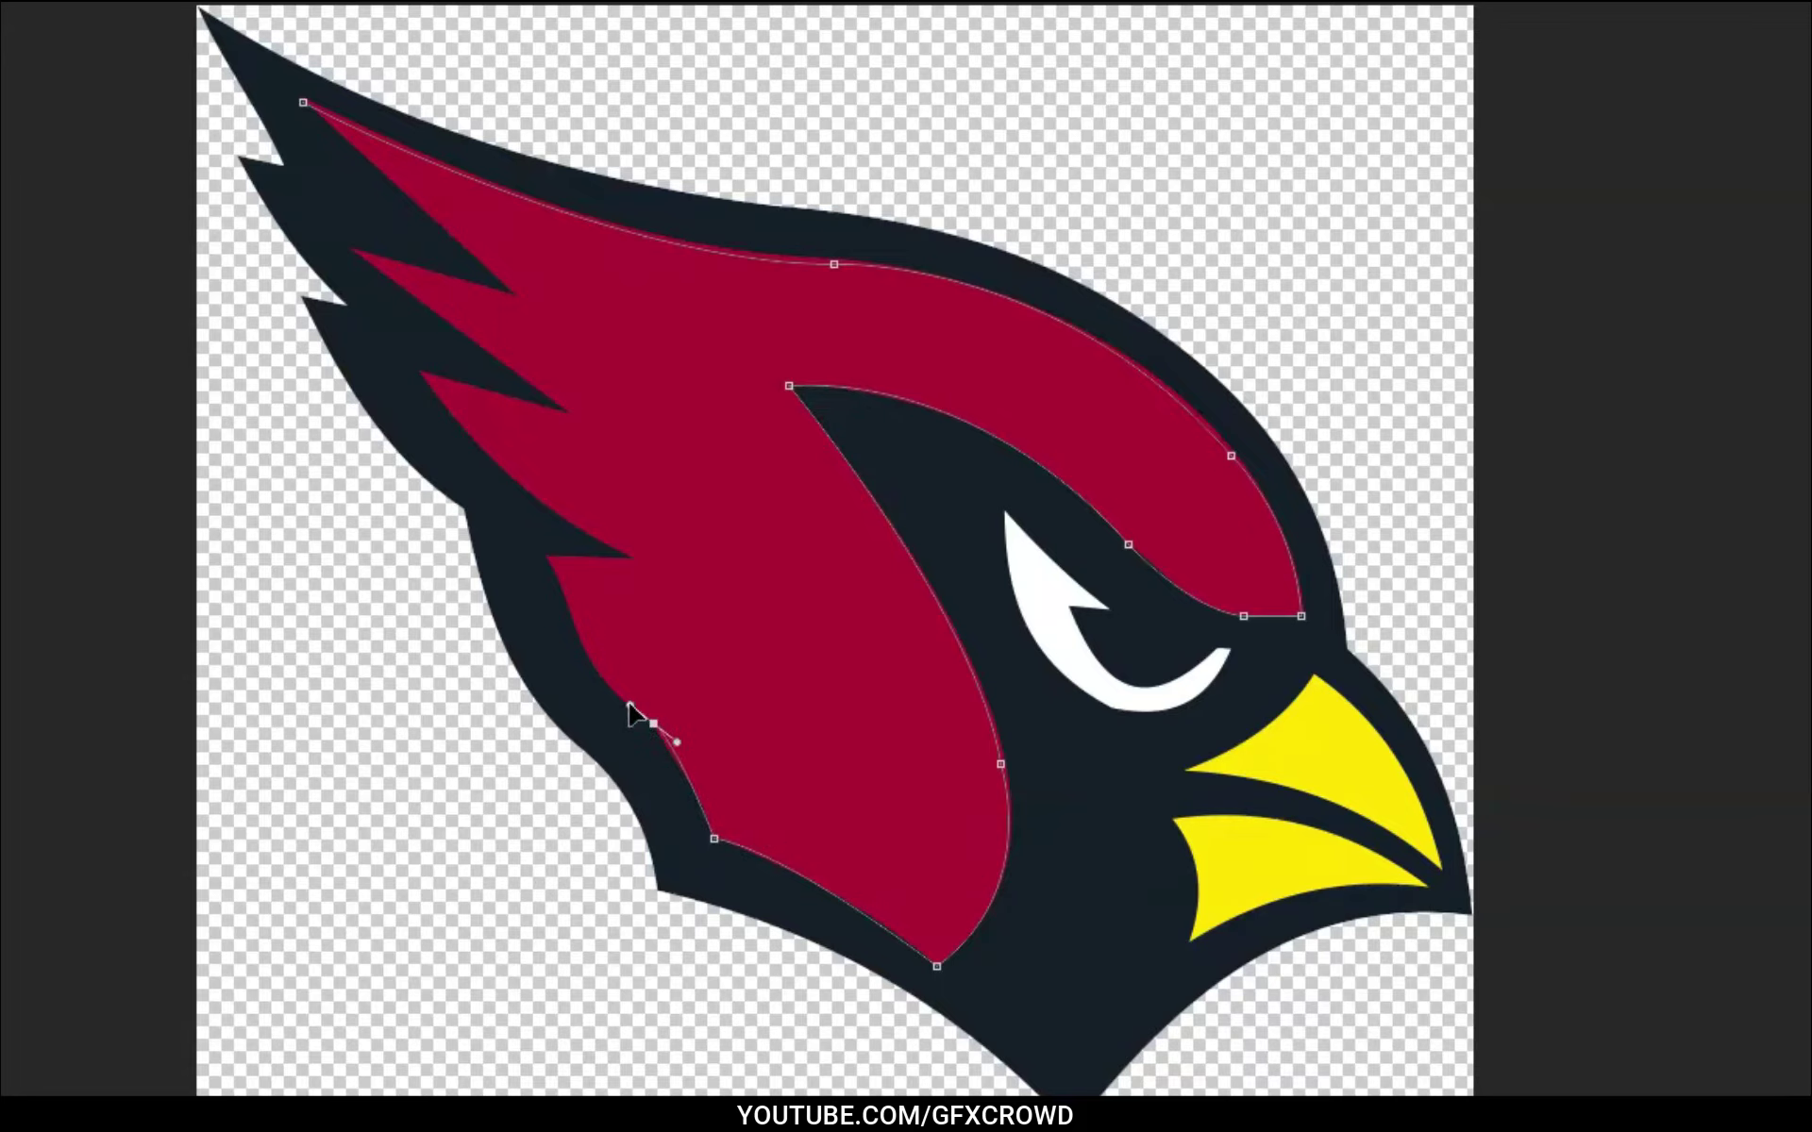
{"action": "left_click", "coordinate": [653, 723], "text": "alt"}
{"action": "left_click_drag", "start_coordinate": [571, 609], "coordinate": [555, 533]}
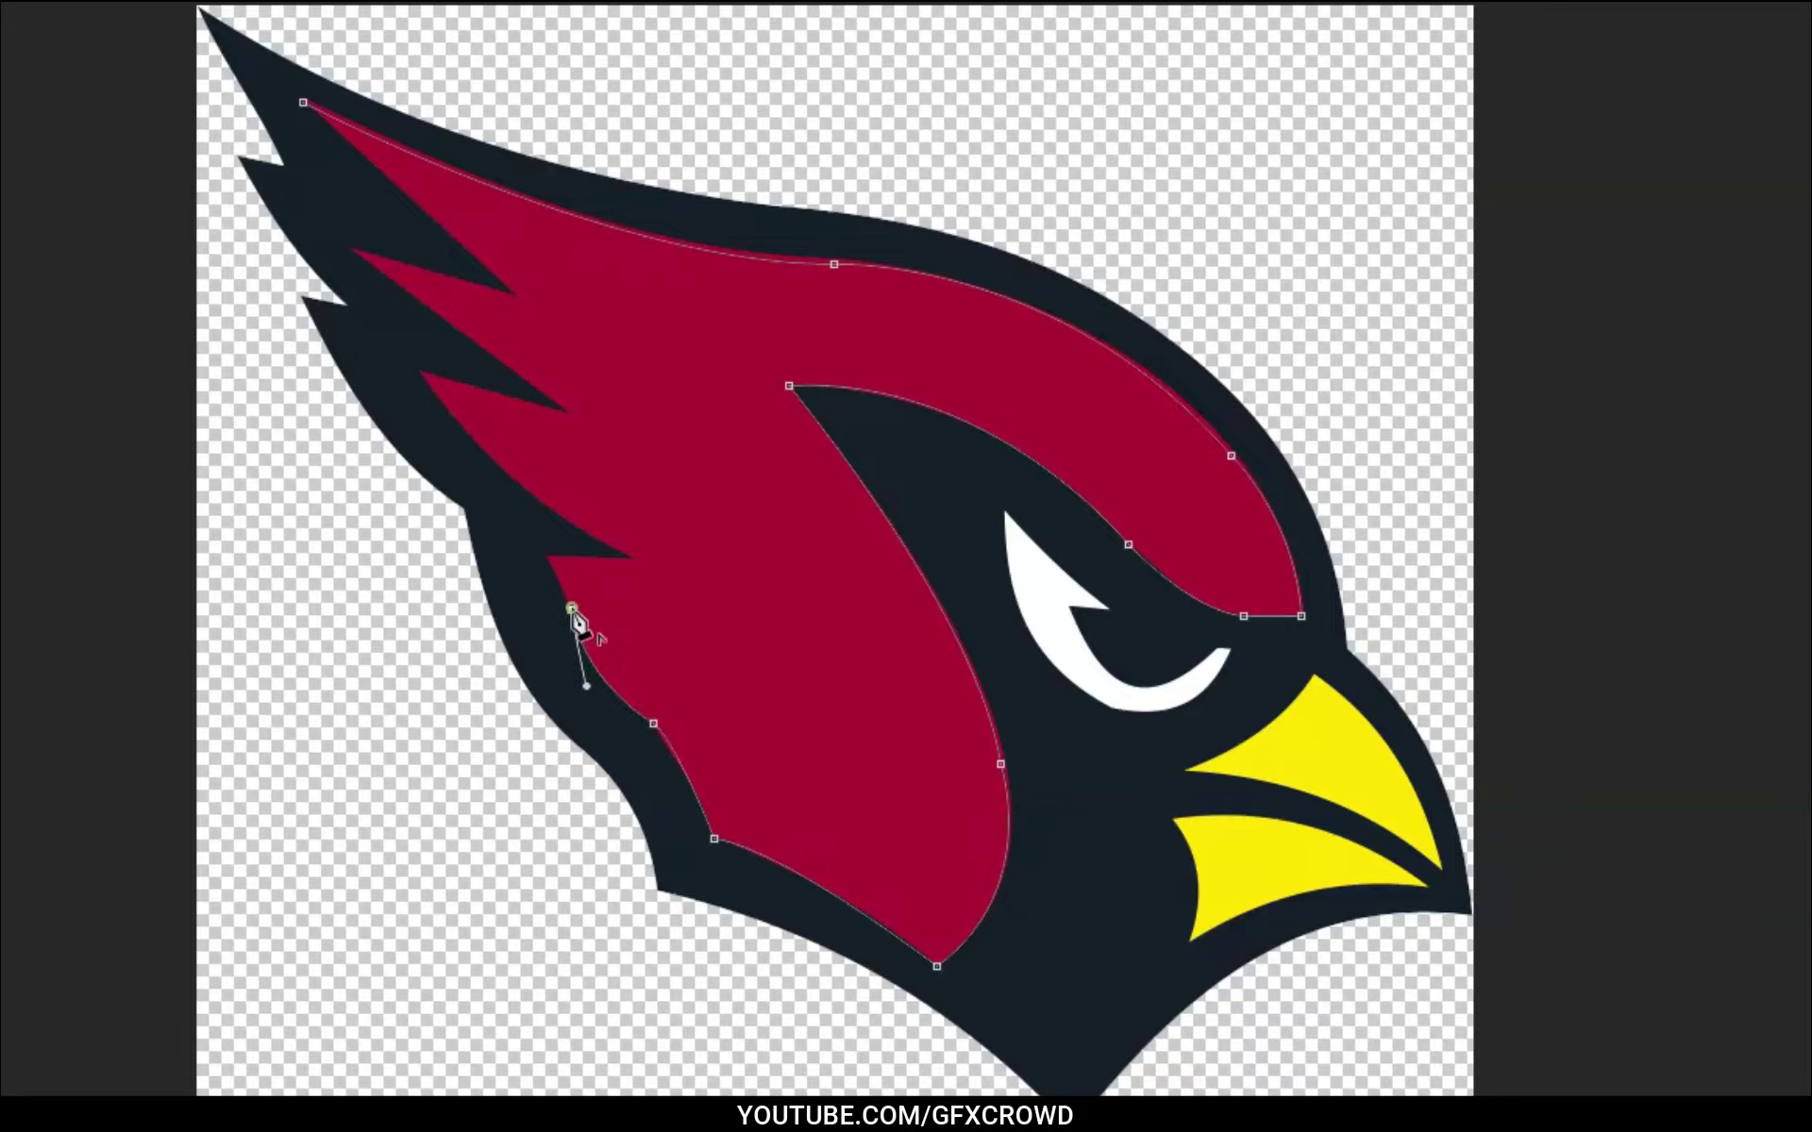
{"action": "mouse_move", "coordinate": [557, 543]}
{"action": "left_mouse_down"}
{"action": "mouse_move", "coordinate": [558, 574]}
{"action": "mouse_move", "coordinate": [530, 542]}
{"action": "left_mouse_up"}
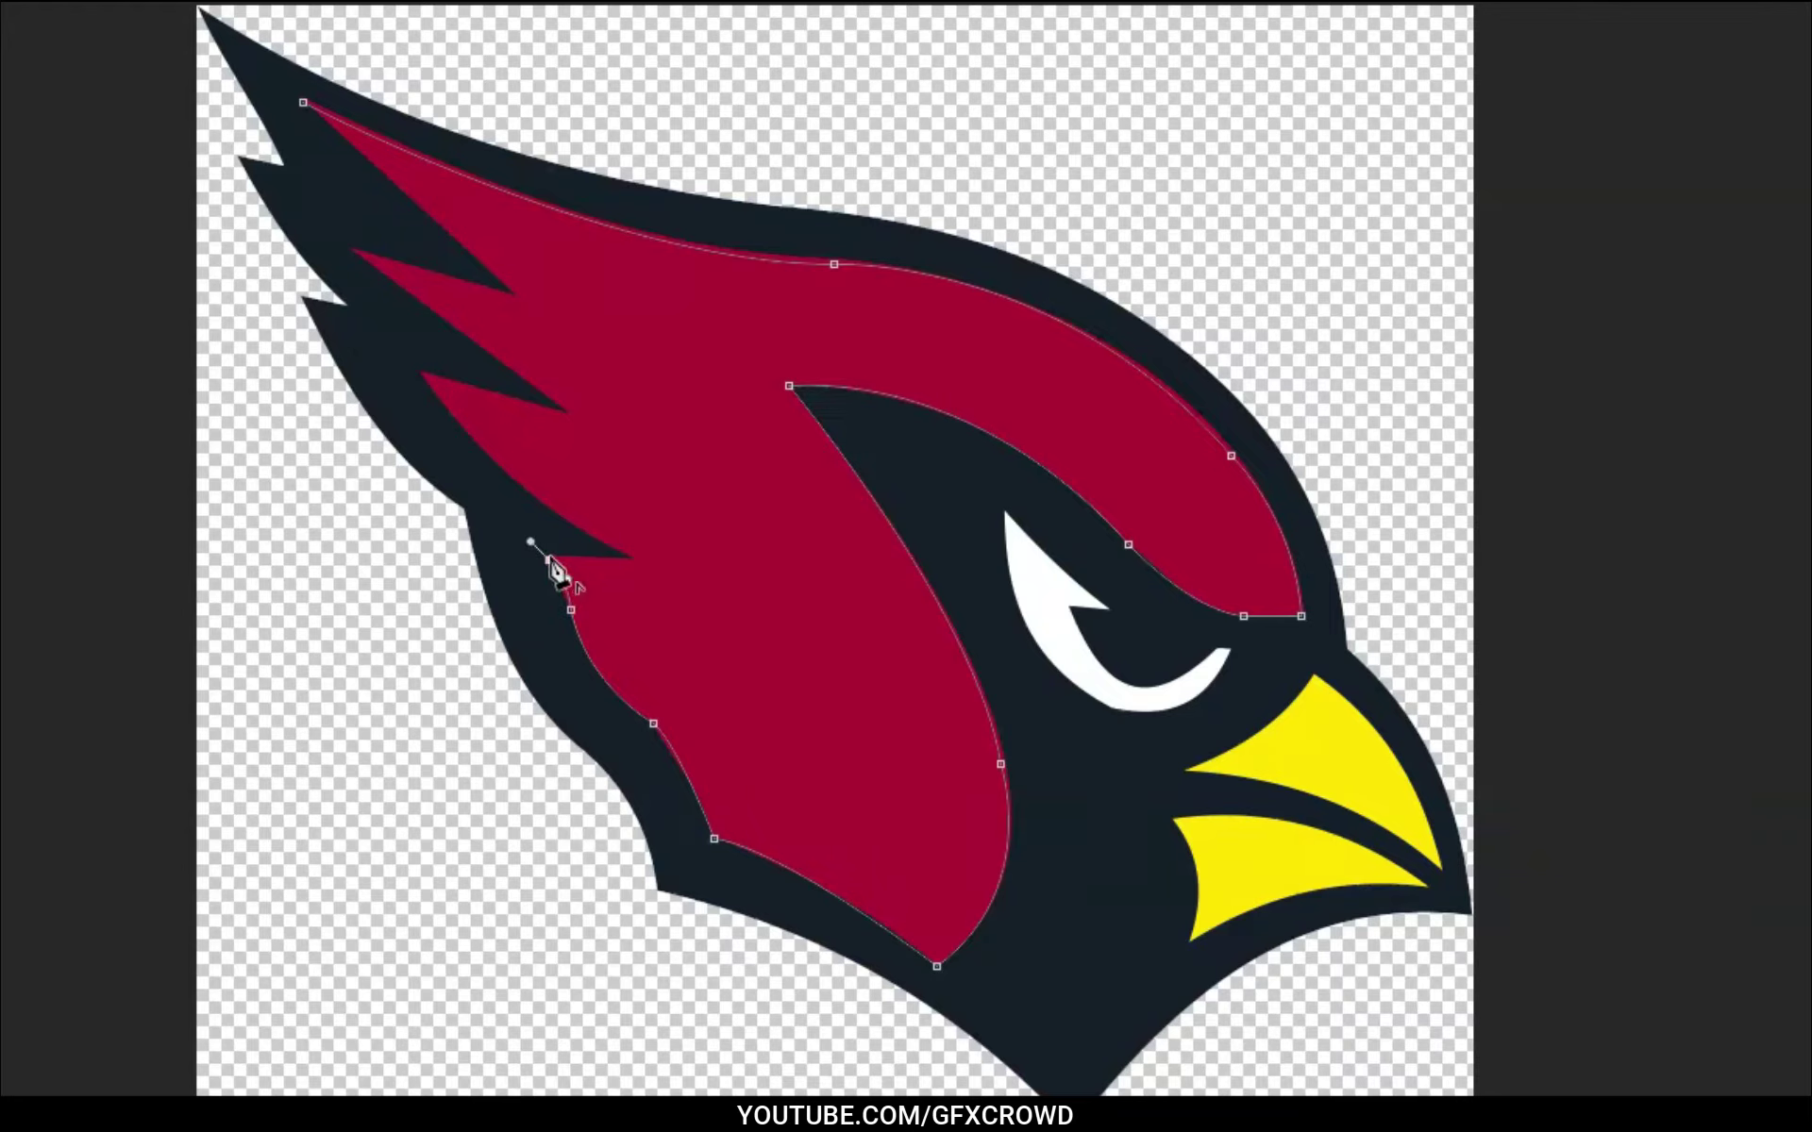
{"action": "left_click", "coordinate": [549, 559], "text": "alt"}
{"action": "left_click", "coordinate": [635, 559]}
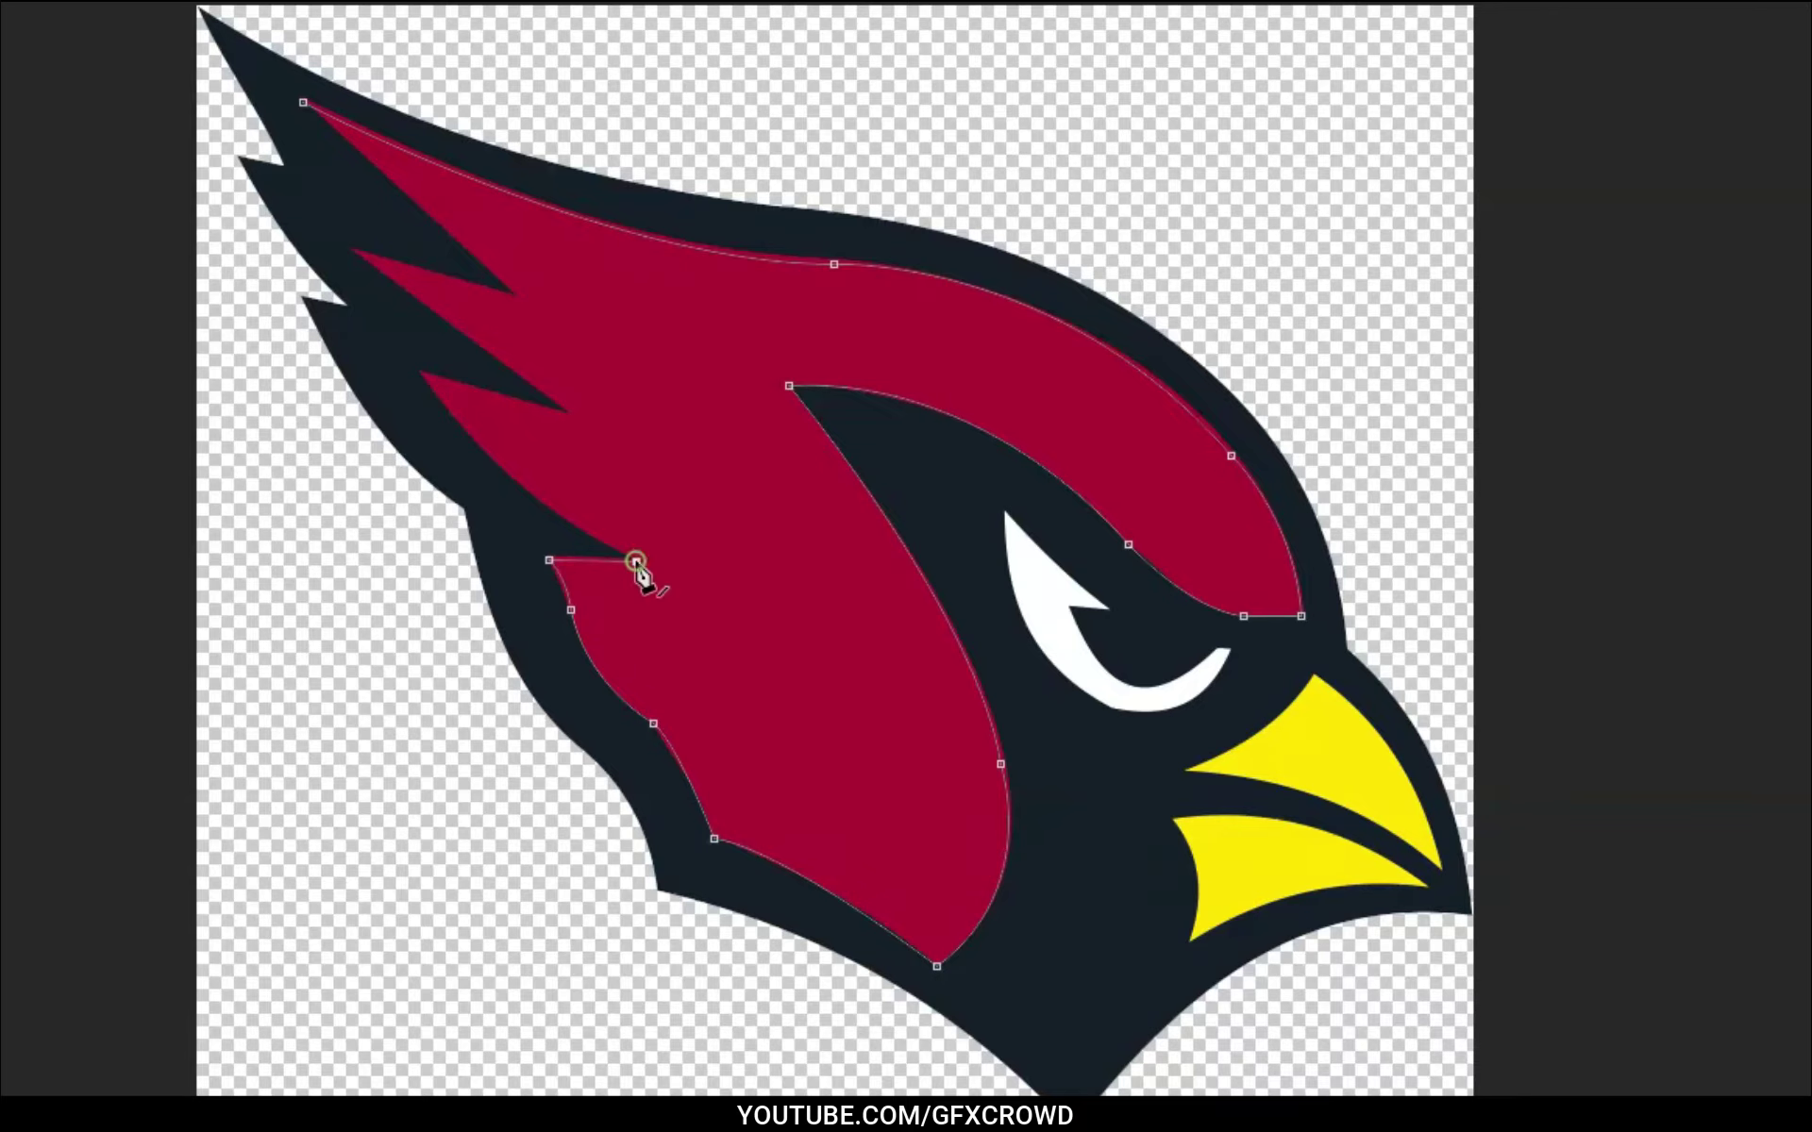
Trace the remaining crest feather notches and tips up to the top feather.
{"action": "left_click_drag", "start_coordinate": [423, 375], "coordinate": [349, 262]}
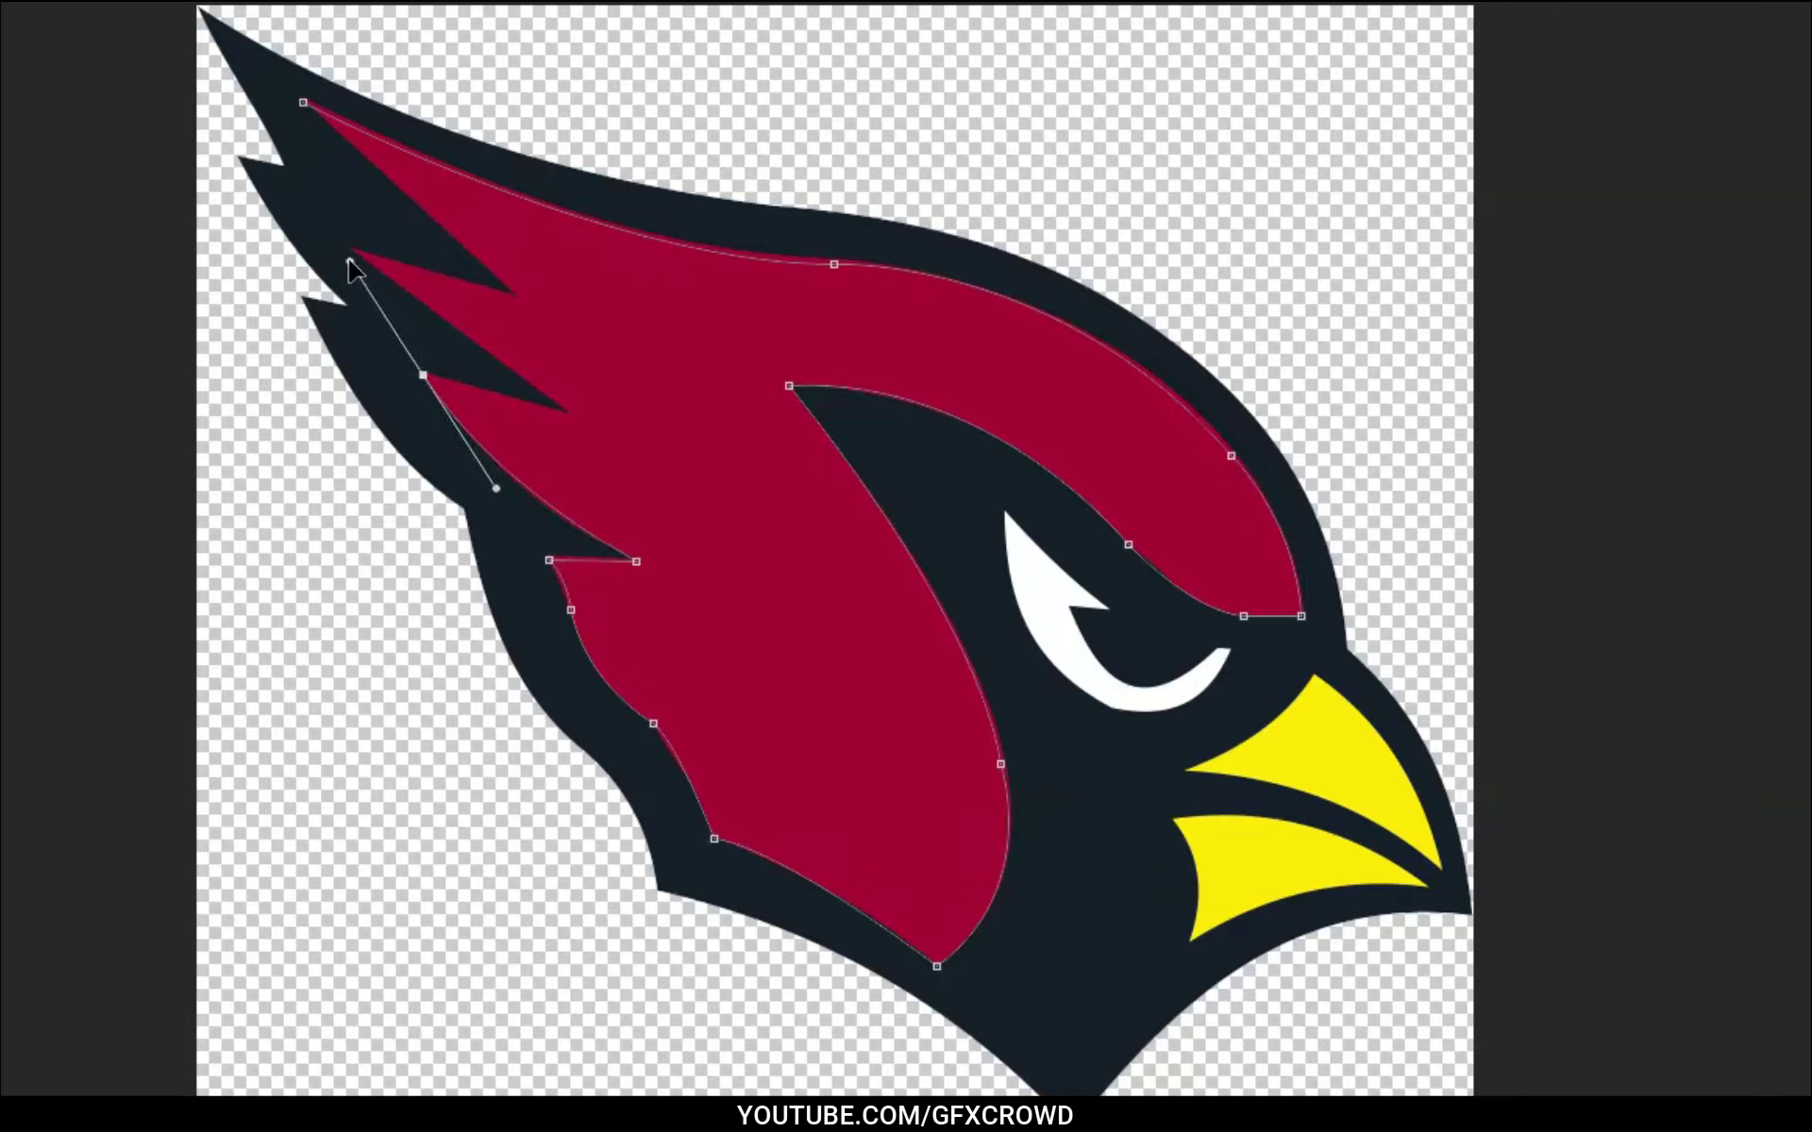
{"action": "left_click", "coordinate": [423, 375], "text": "alt"}
{"action": "left_click", "coordinate": [569, 420]}
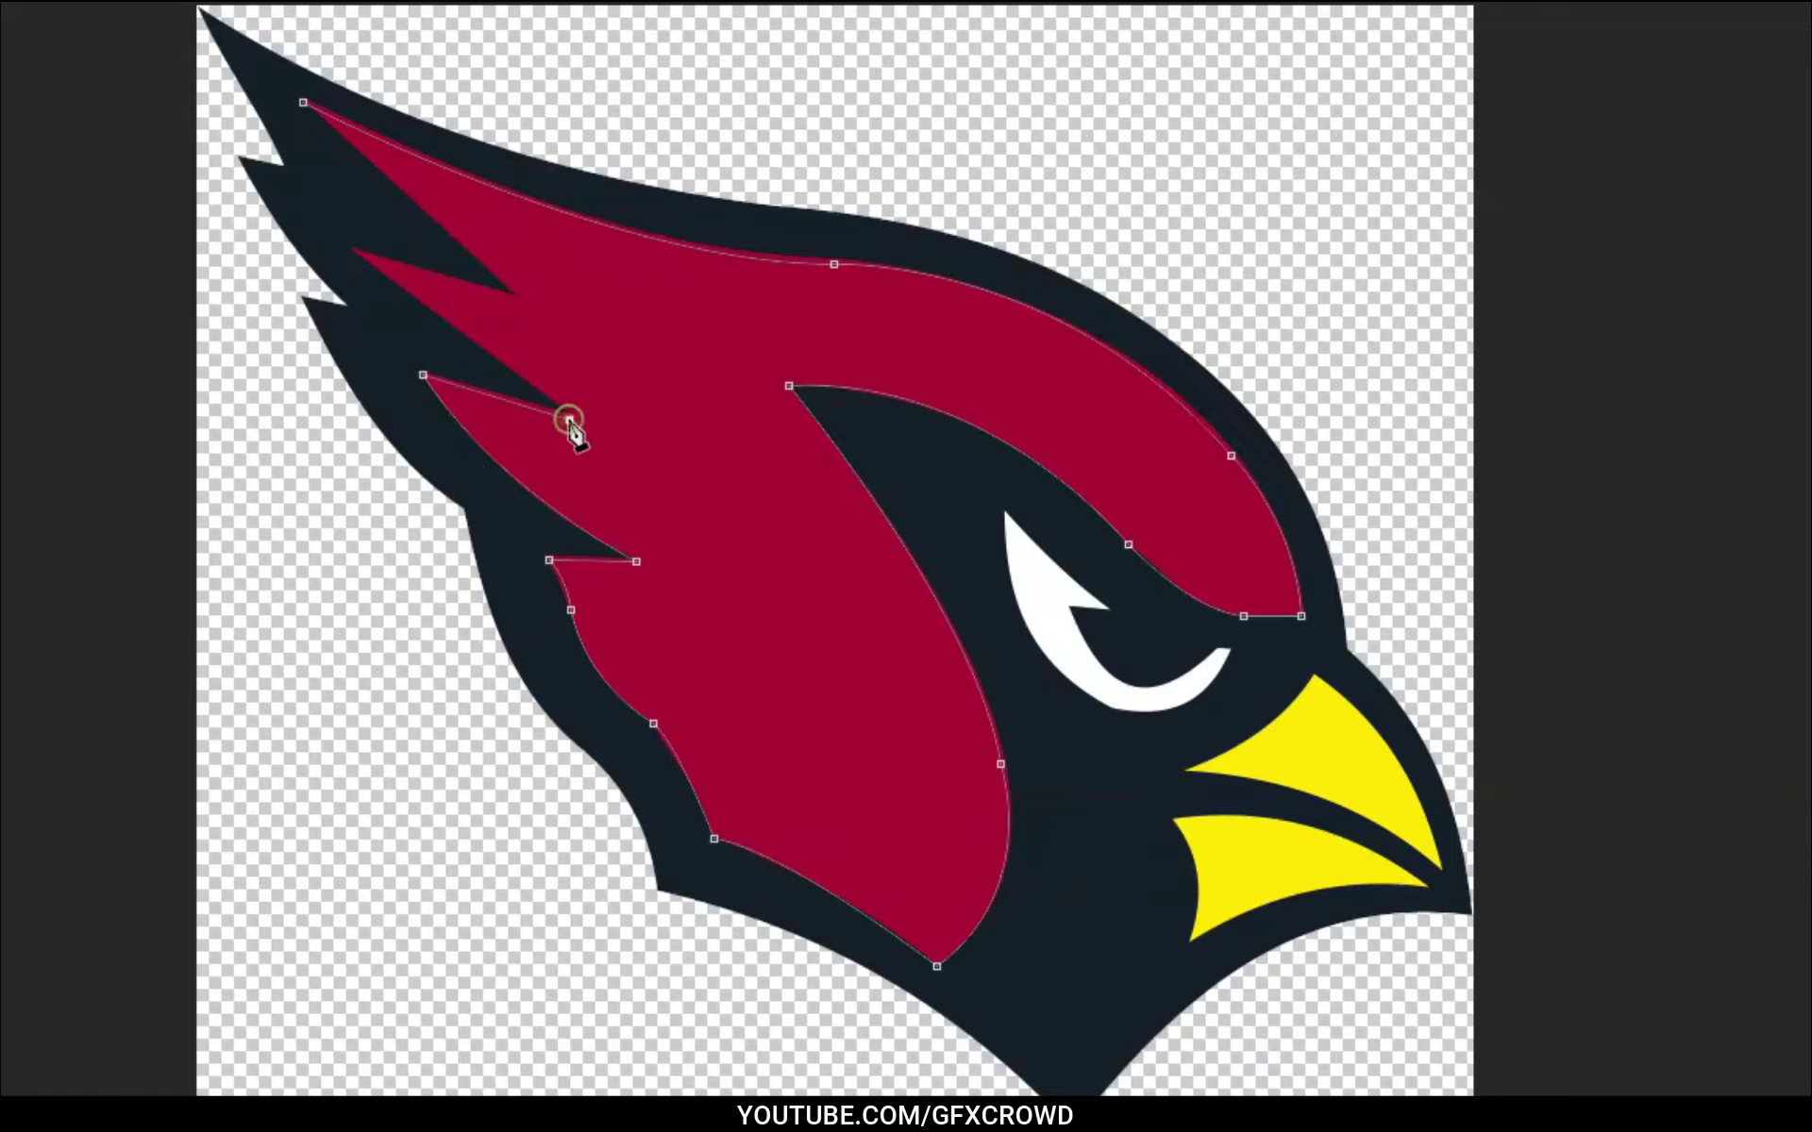
{"action": "left_click", "coordinate": [351, 253]}
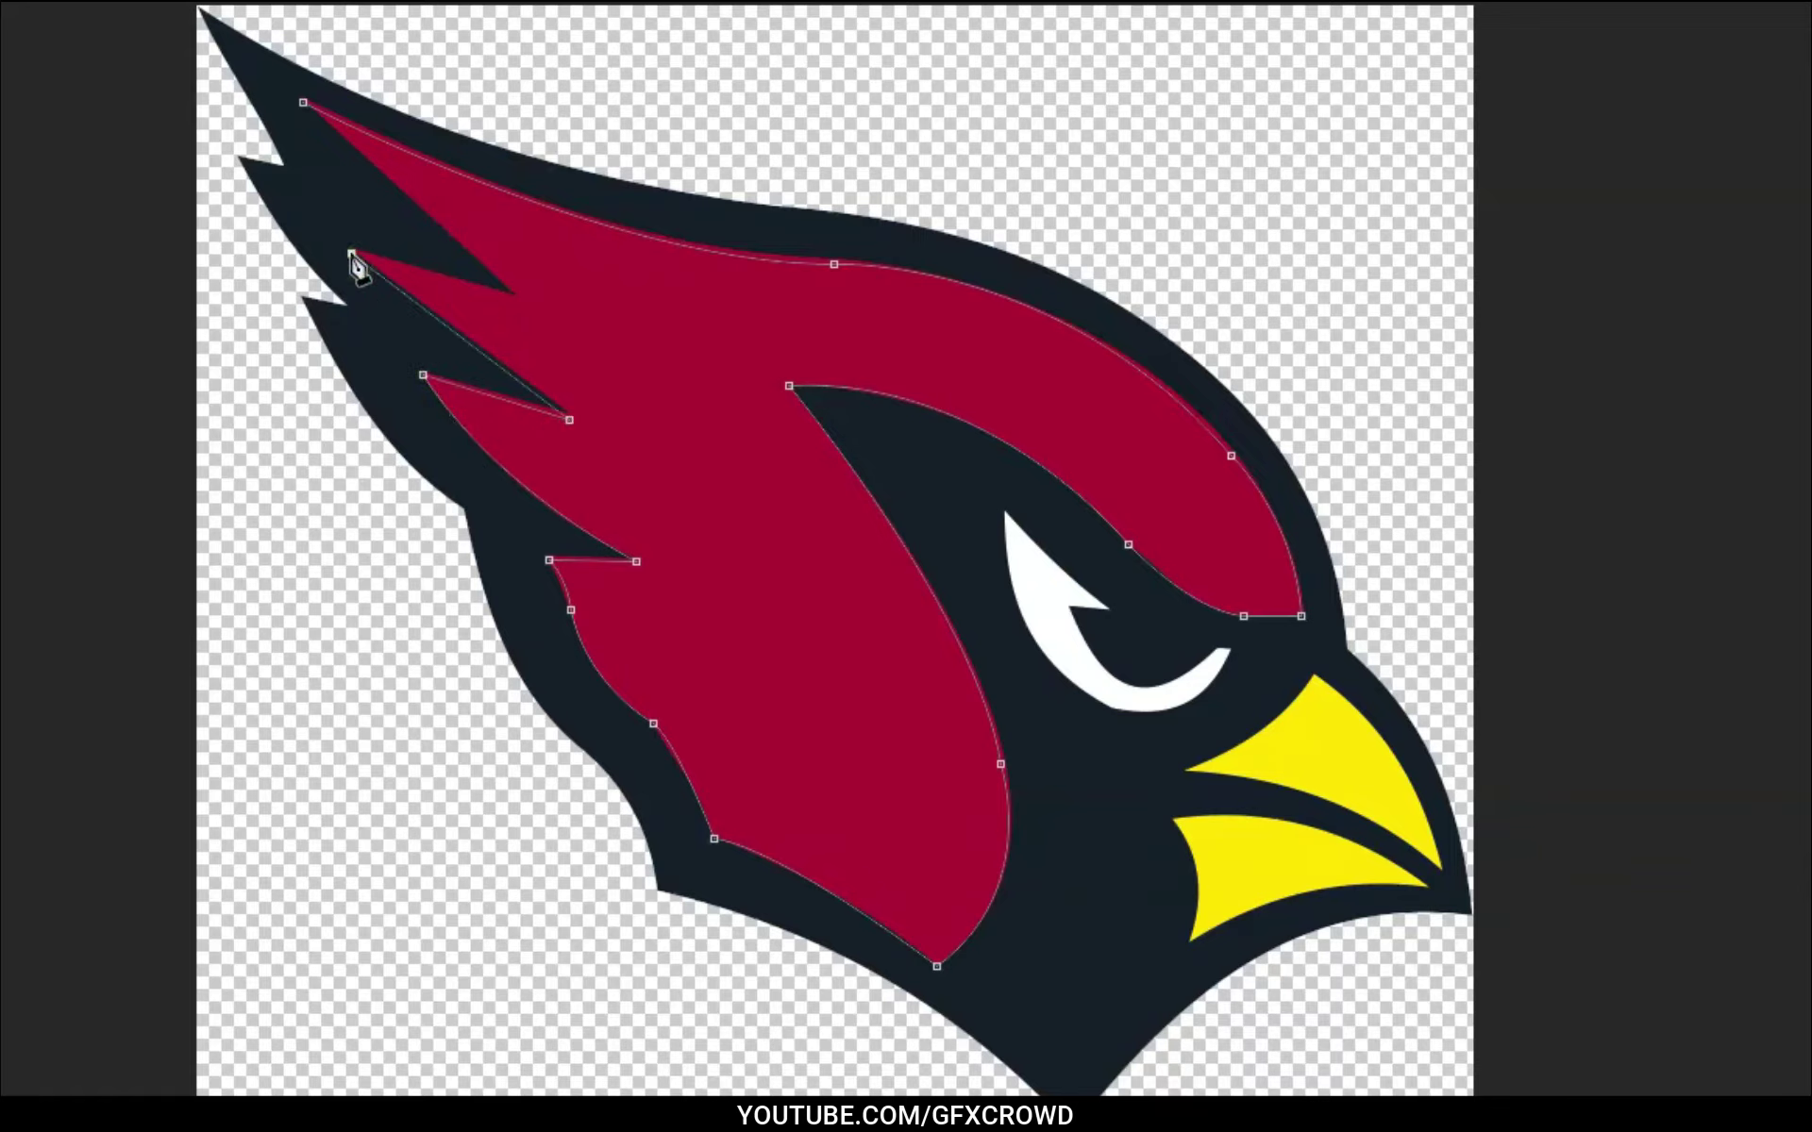
{"action": "left_click", "coordinate": [516, 301]}
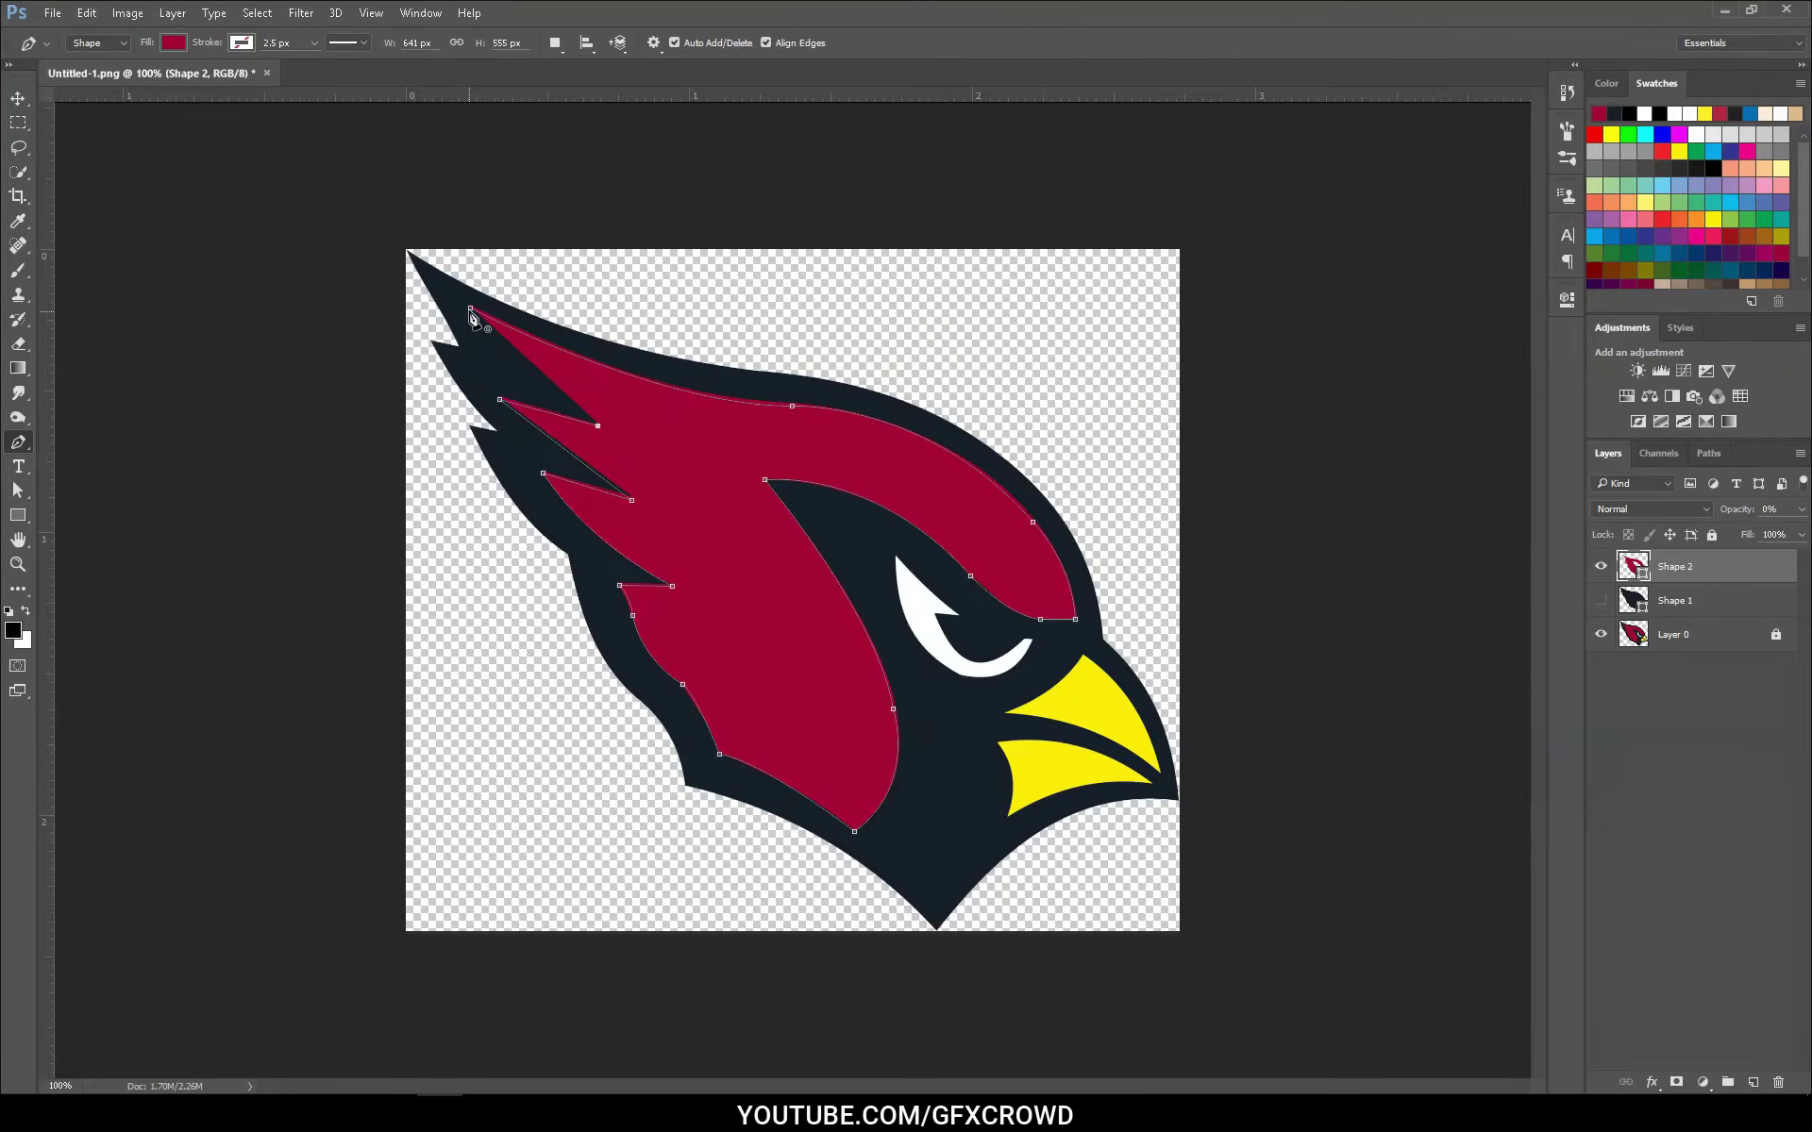
Stop drawing, set the red crest shape to 100% opacity and hide it.
{"action": "left_click", "coordinate": [21, 104]}
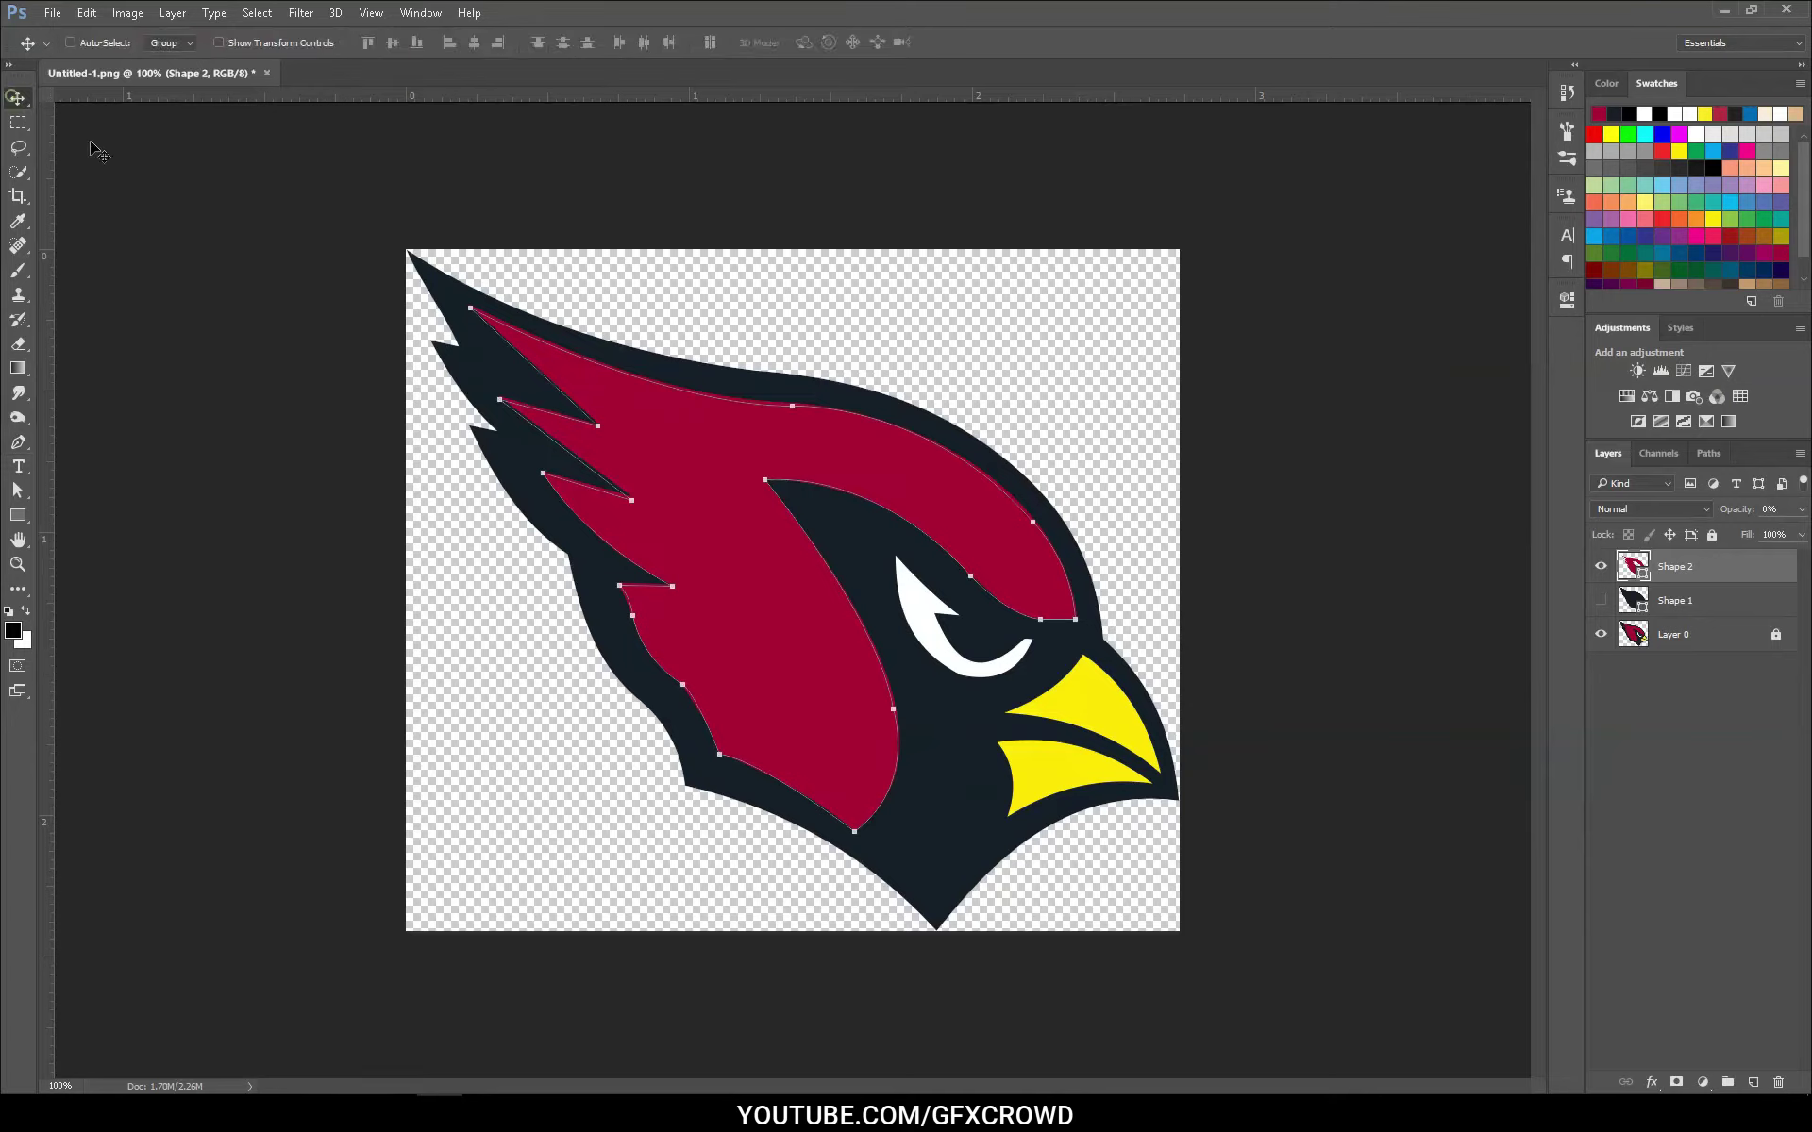
{"action": "left_click", "coordinate": [1800, 509]}
{"action": "left_click_drag", "start_coordinate": [1757, 535], "coordinate": [1798, 533]}
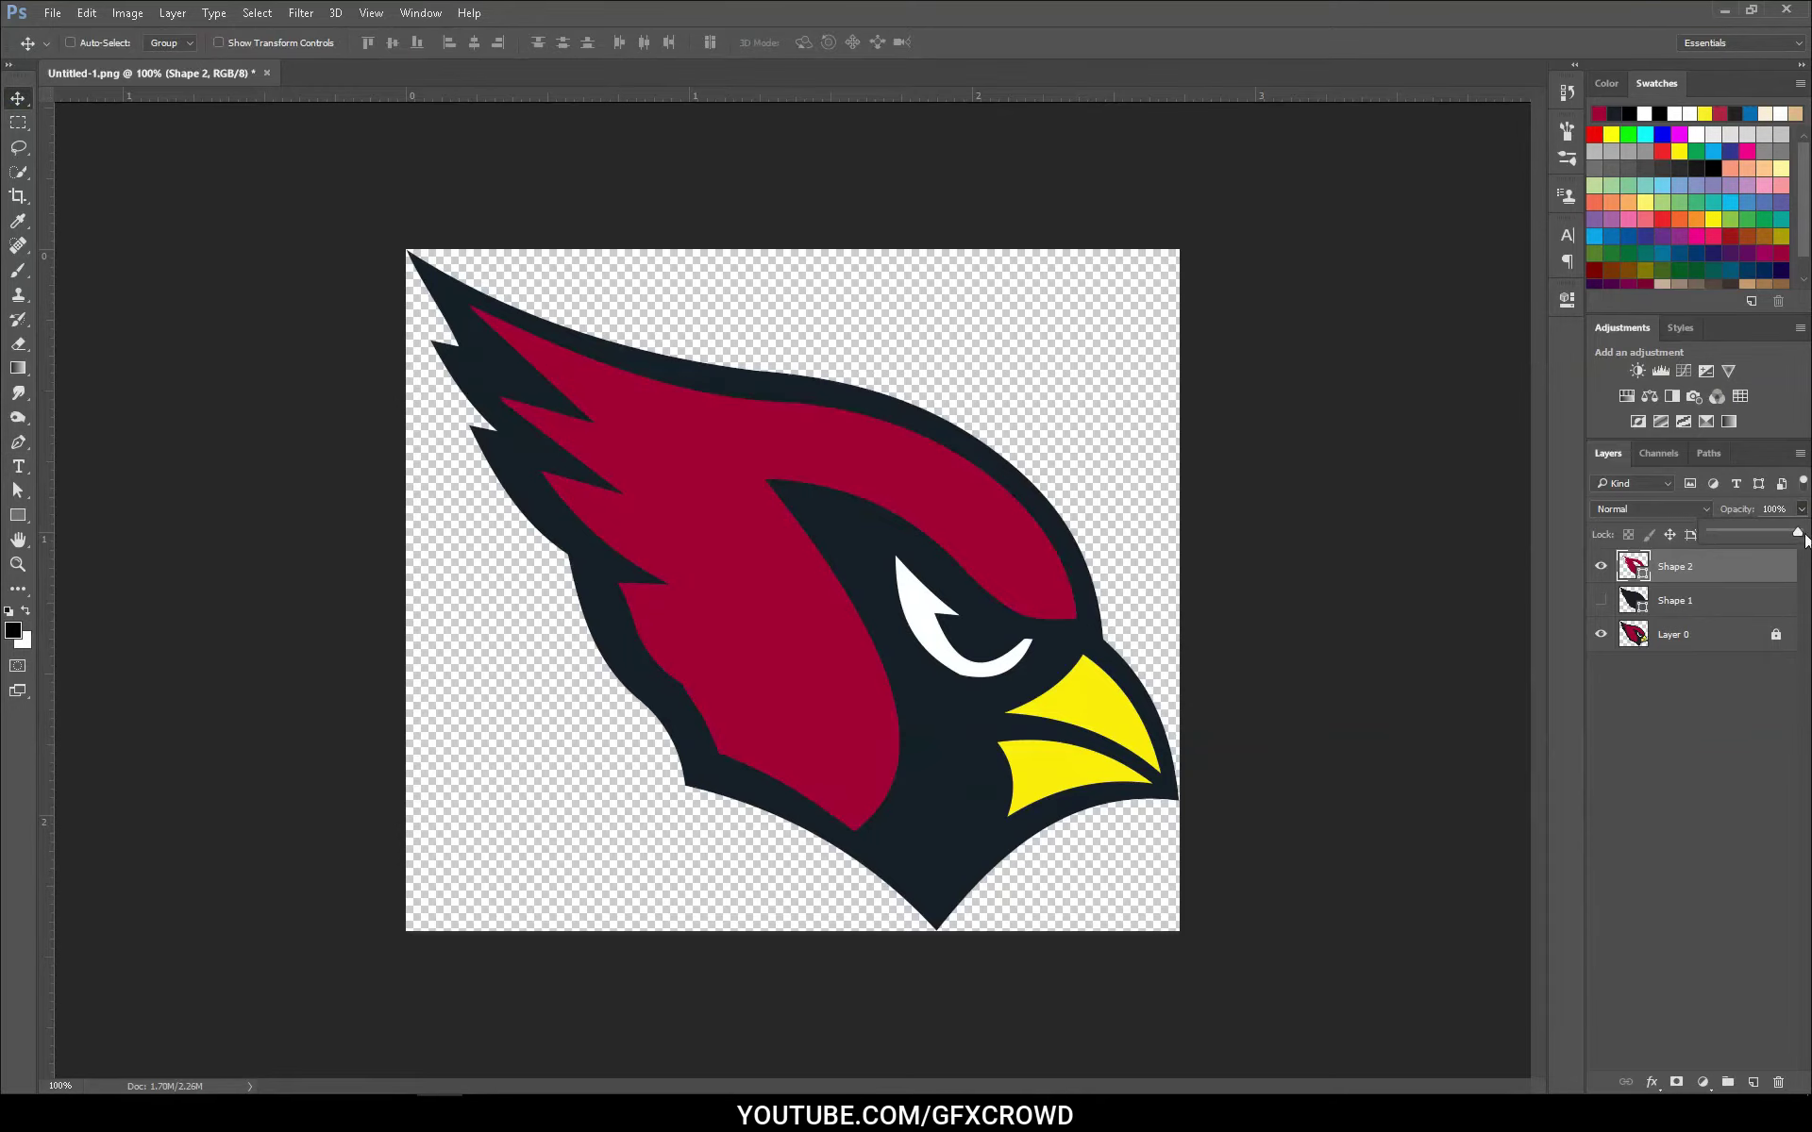
{"action": "left_click", "coordinate": [1599, 567]}
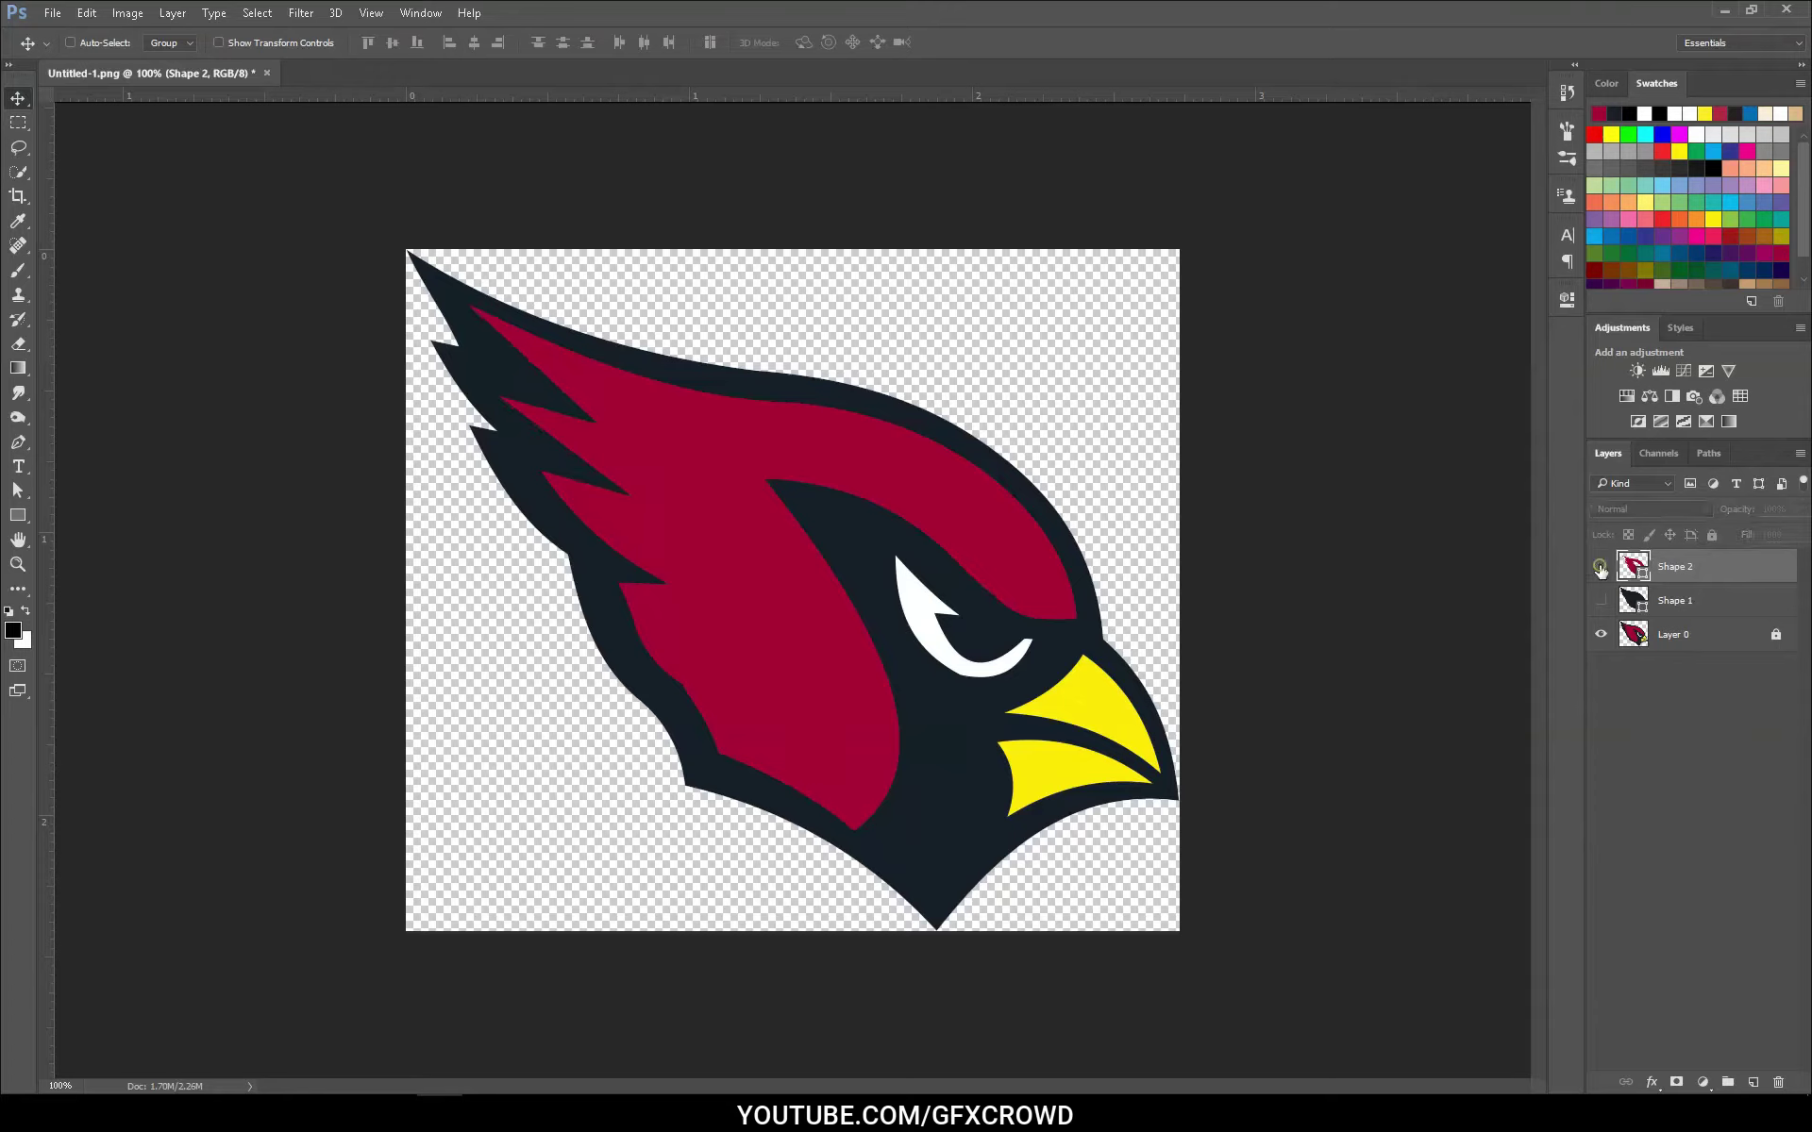
Add a new layer and set the shape fill to the beak's yellow.
{"action": "left_click", "coordinate": [1754, 1083]}
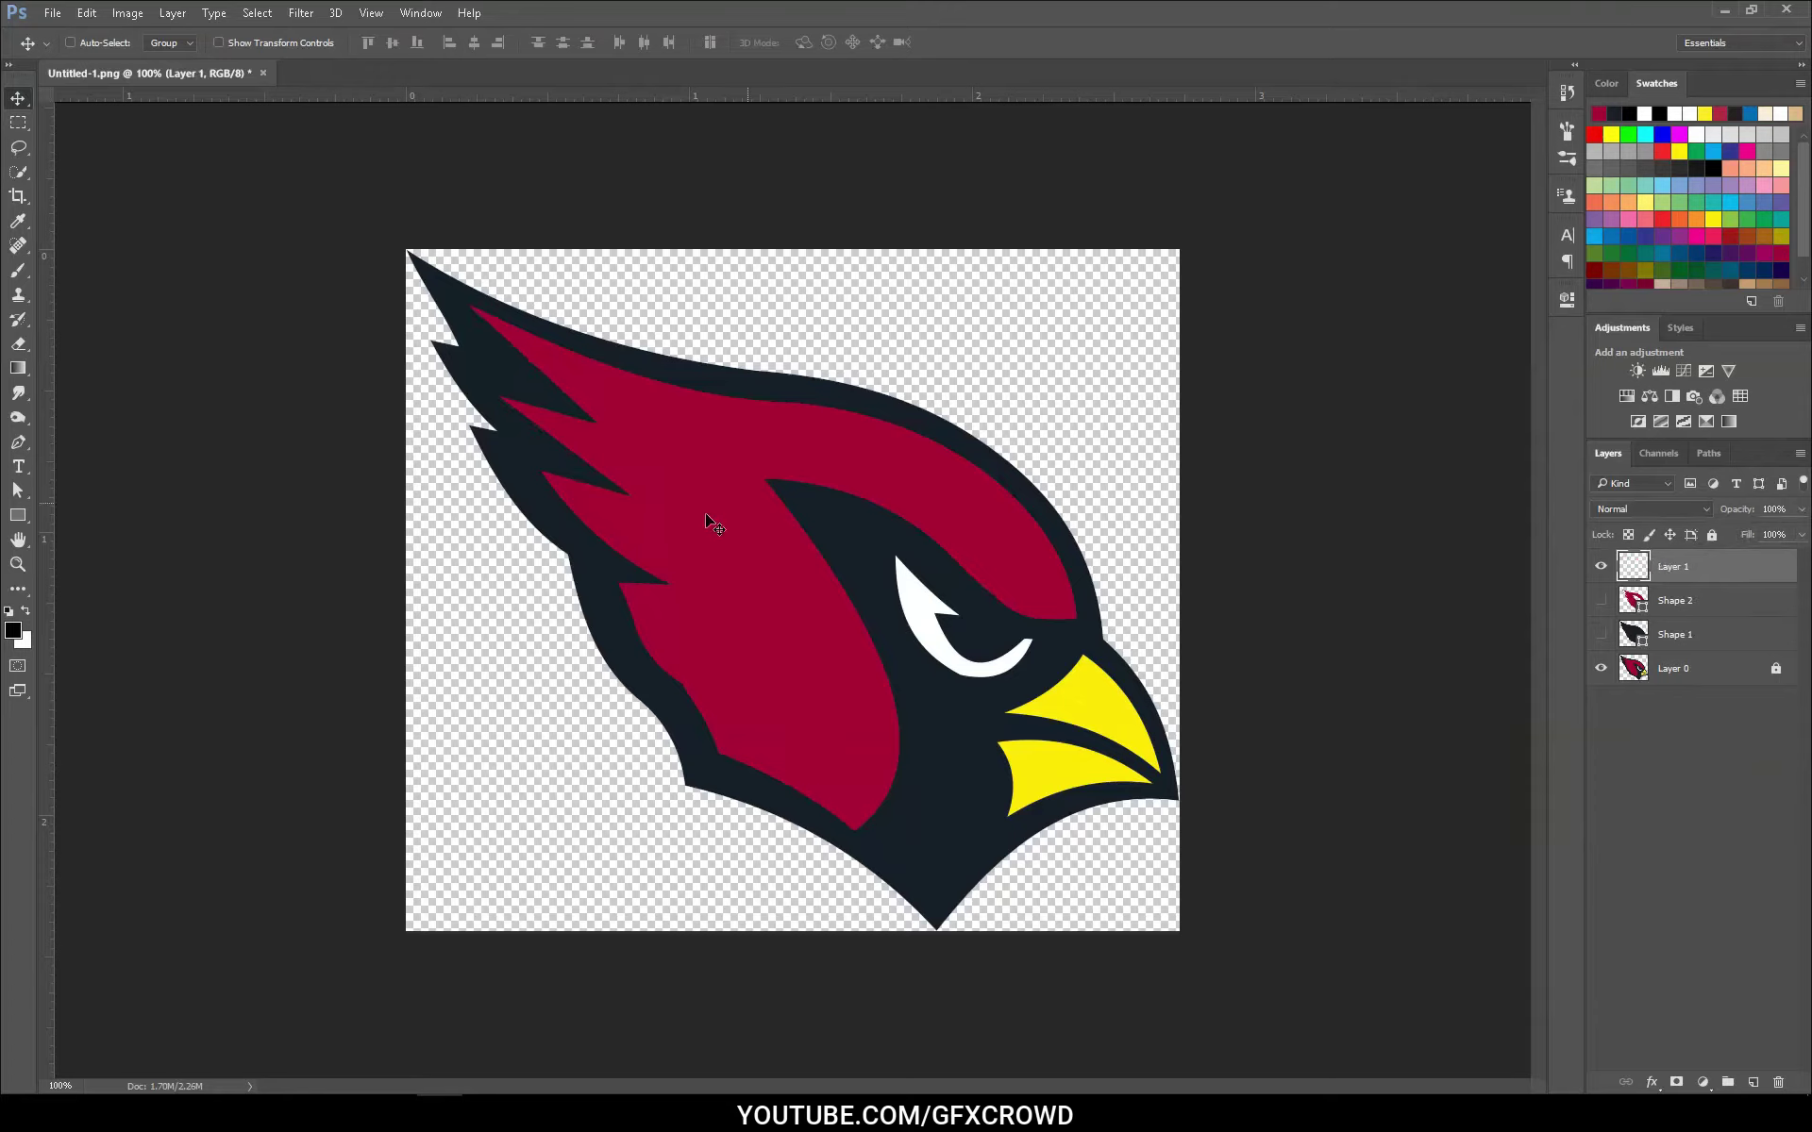
{"action": "left_click", "coordinate": [21, 444]}
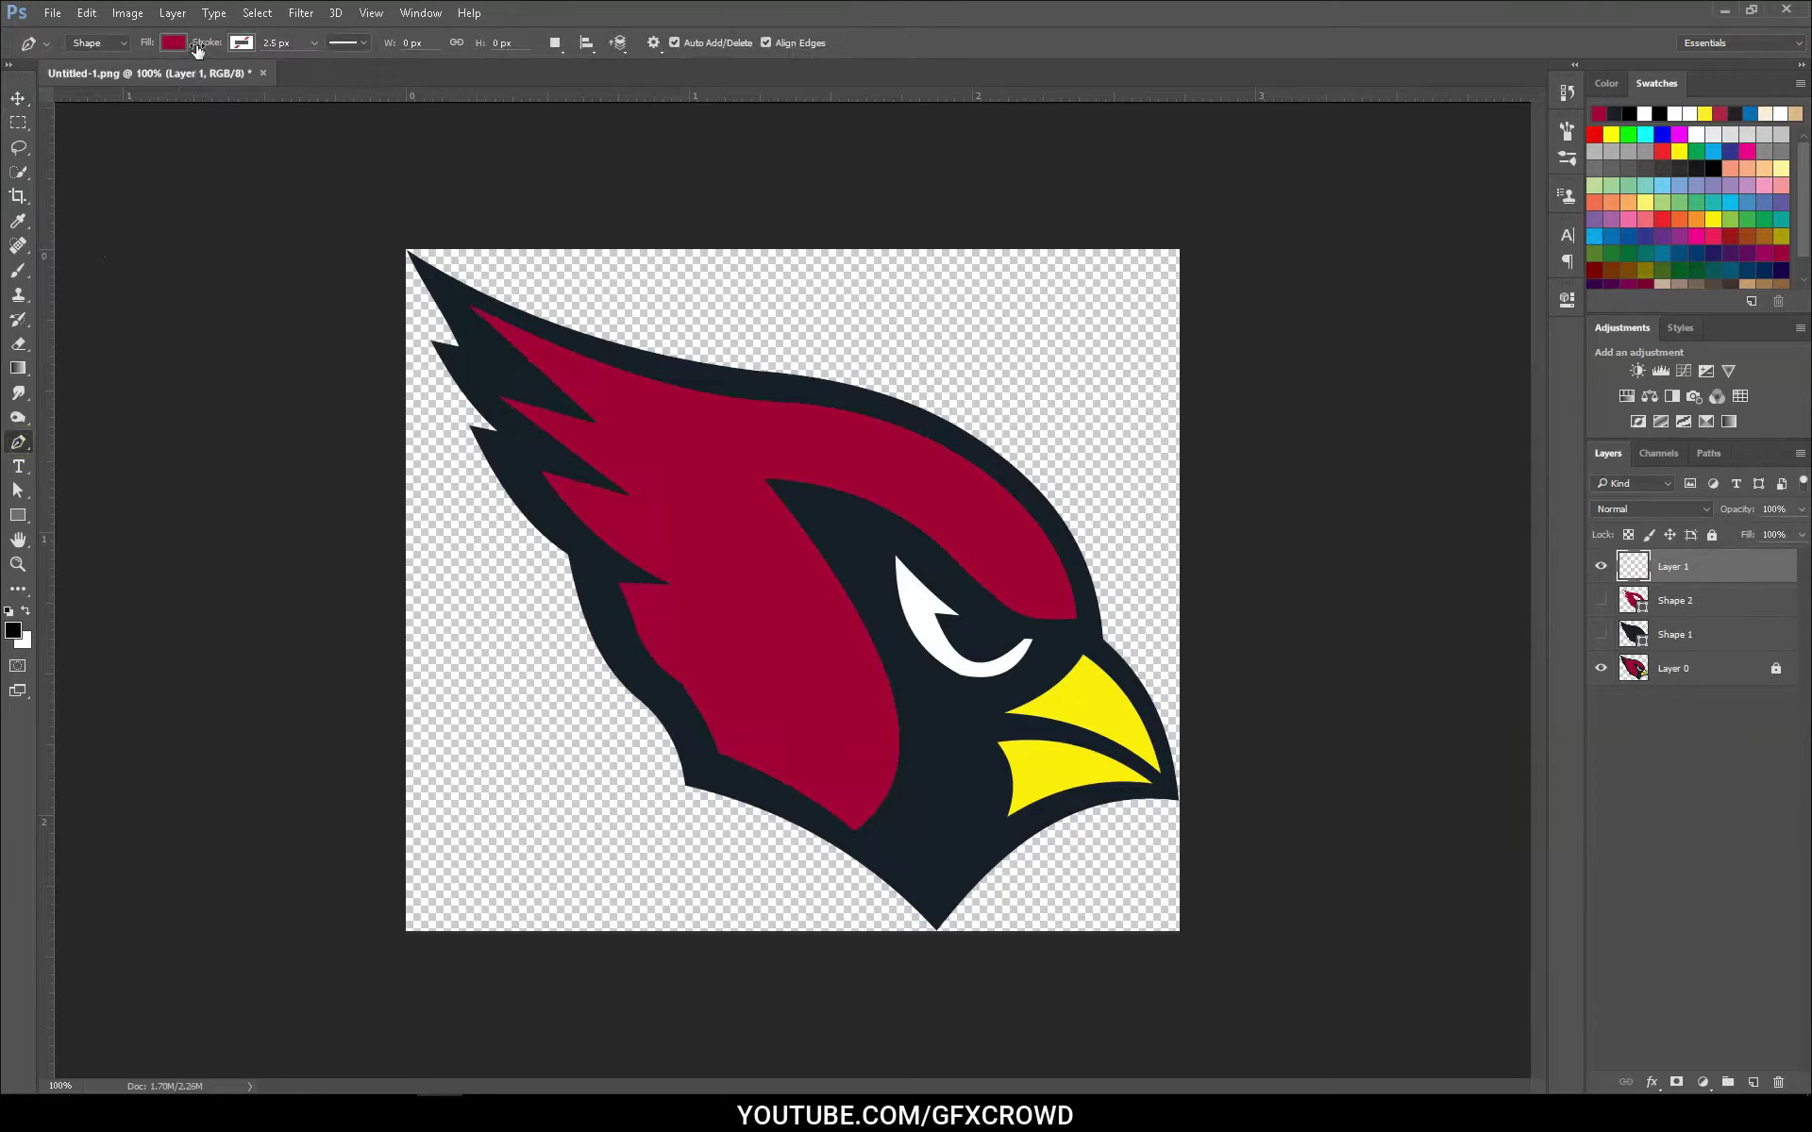
{"action": "left_click", "coordinate": [174, 42]}
{"action": "left_click", "coordinate": [263, 80]}
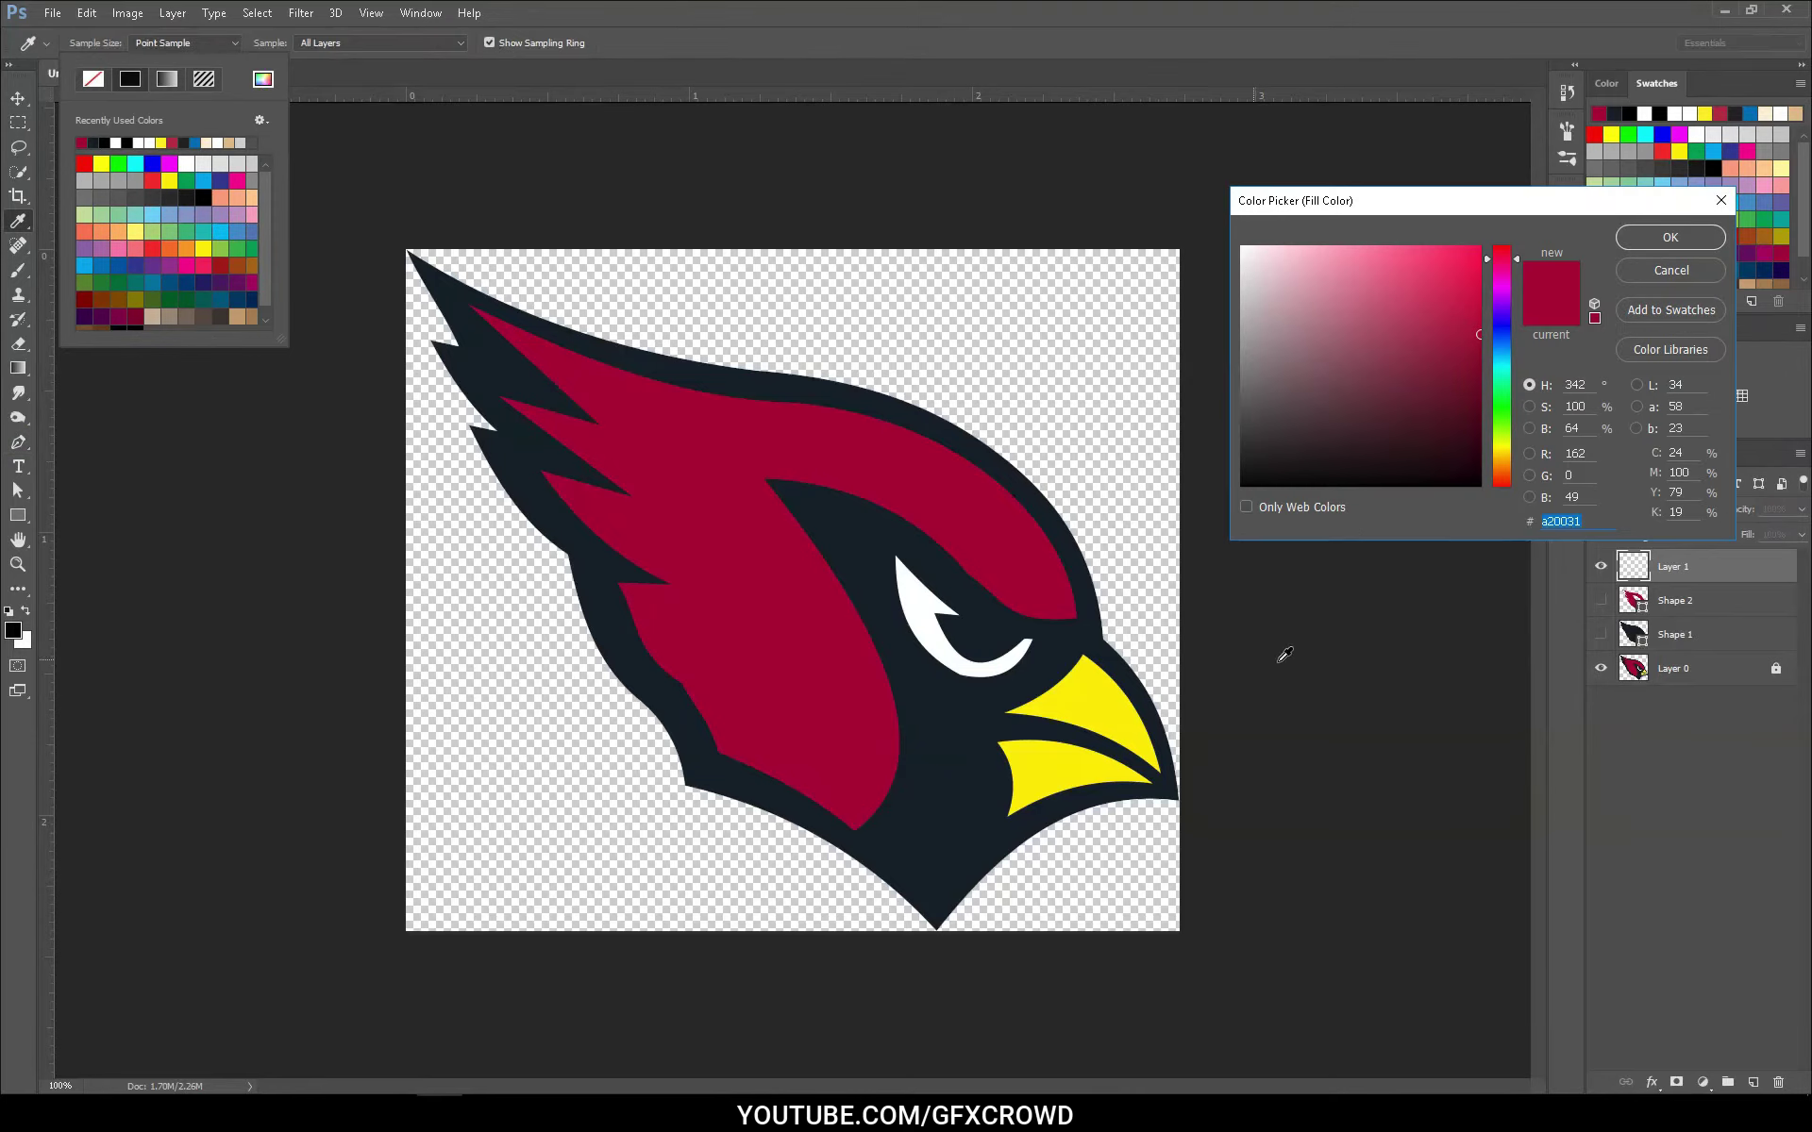
{"action": "left_click", "coordinate": [1114, 710]}
{"action": "left_click", "coordinate": [1653, 241]}
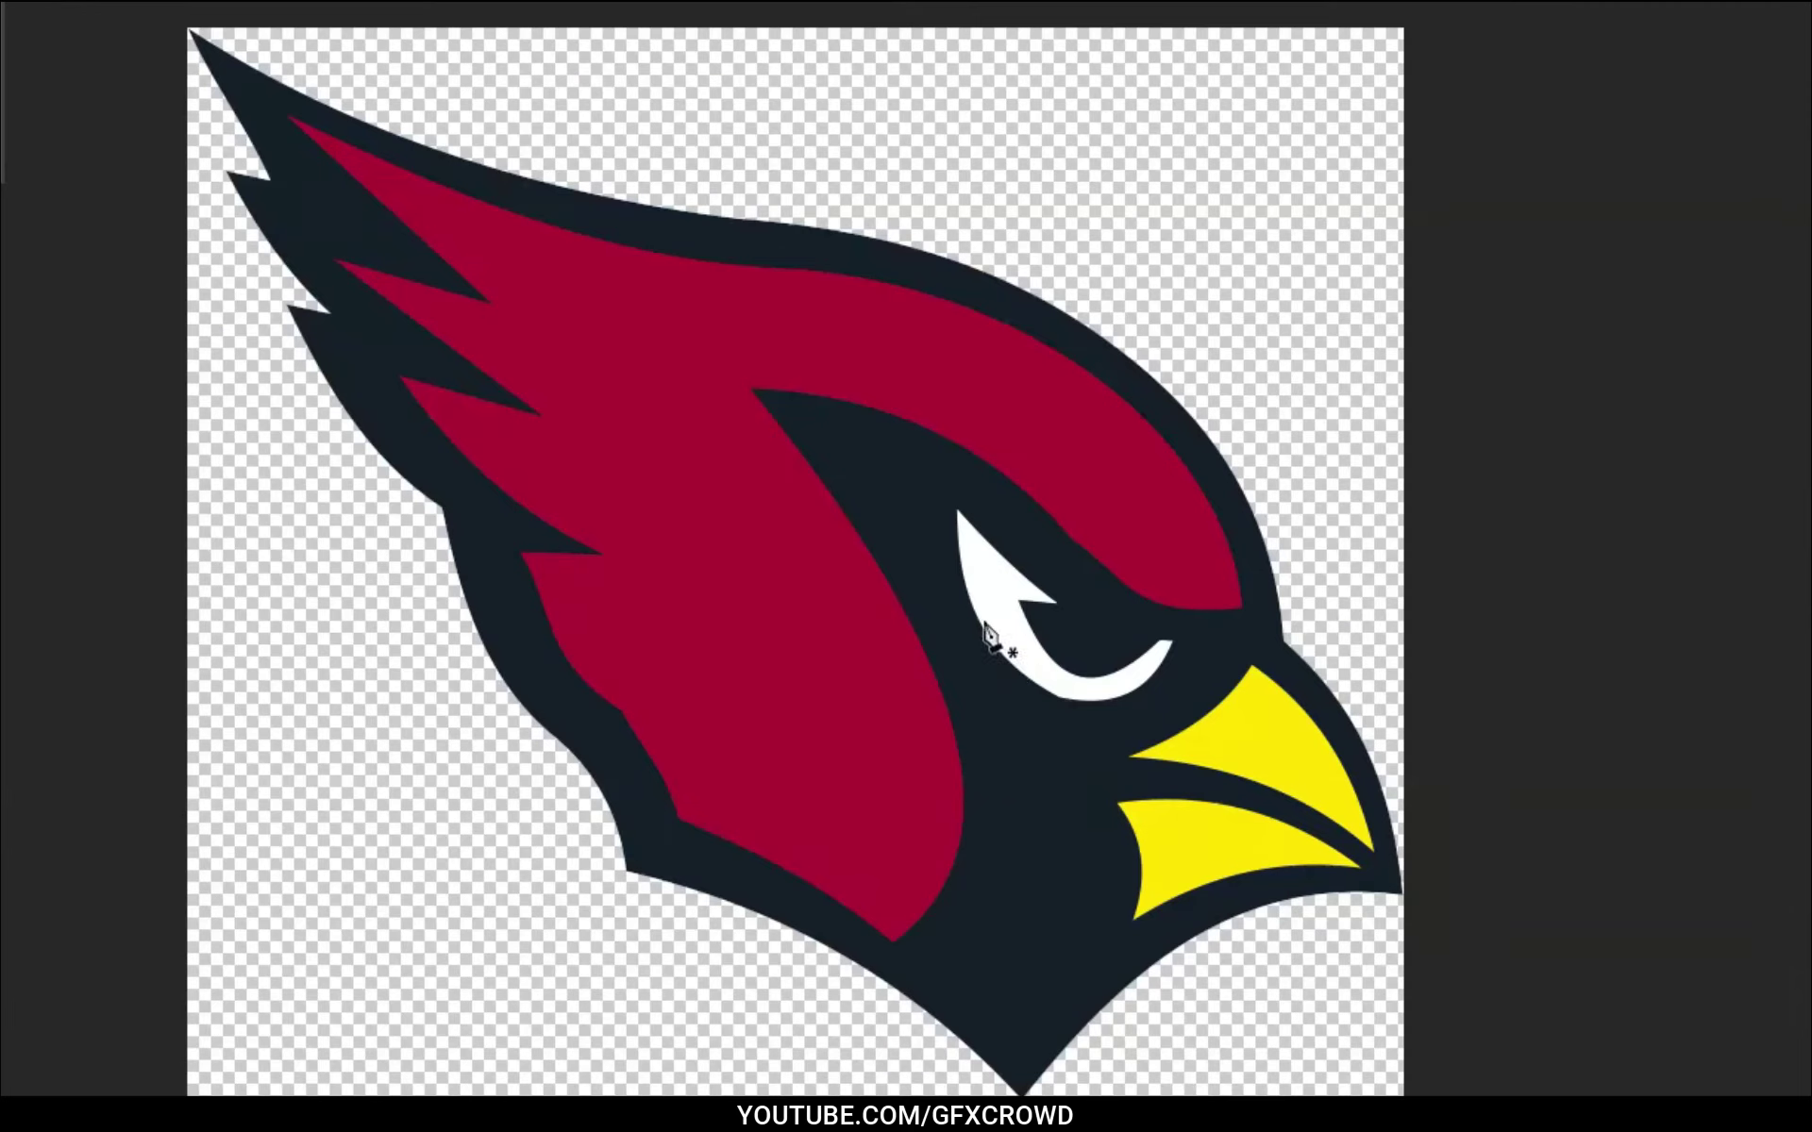
Trace the upper beak as a closed yellow shape from its top to the tip.
{"action": "left_click", "coordinate": [1251, 667]}
{"action": "left_click_drag", "start_coordinate": [1132, 758], "coordinate": [1035, 804]}
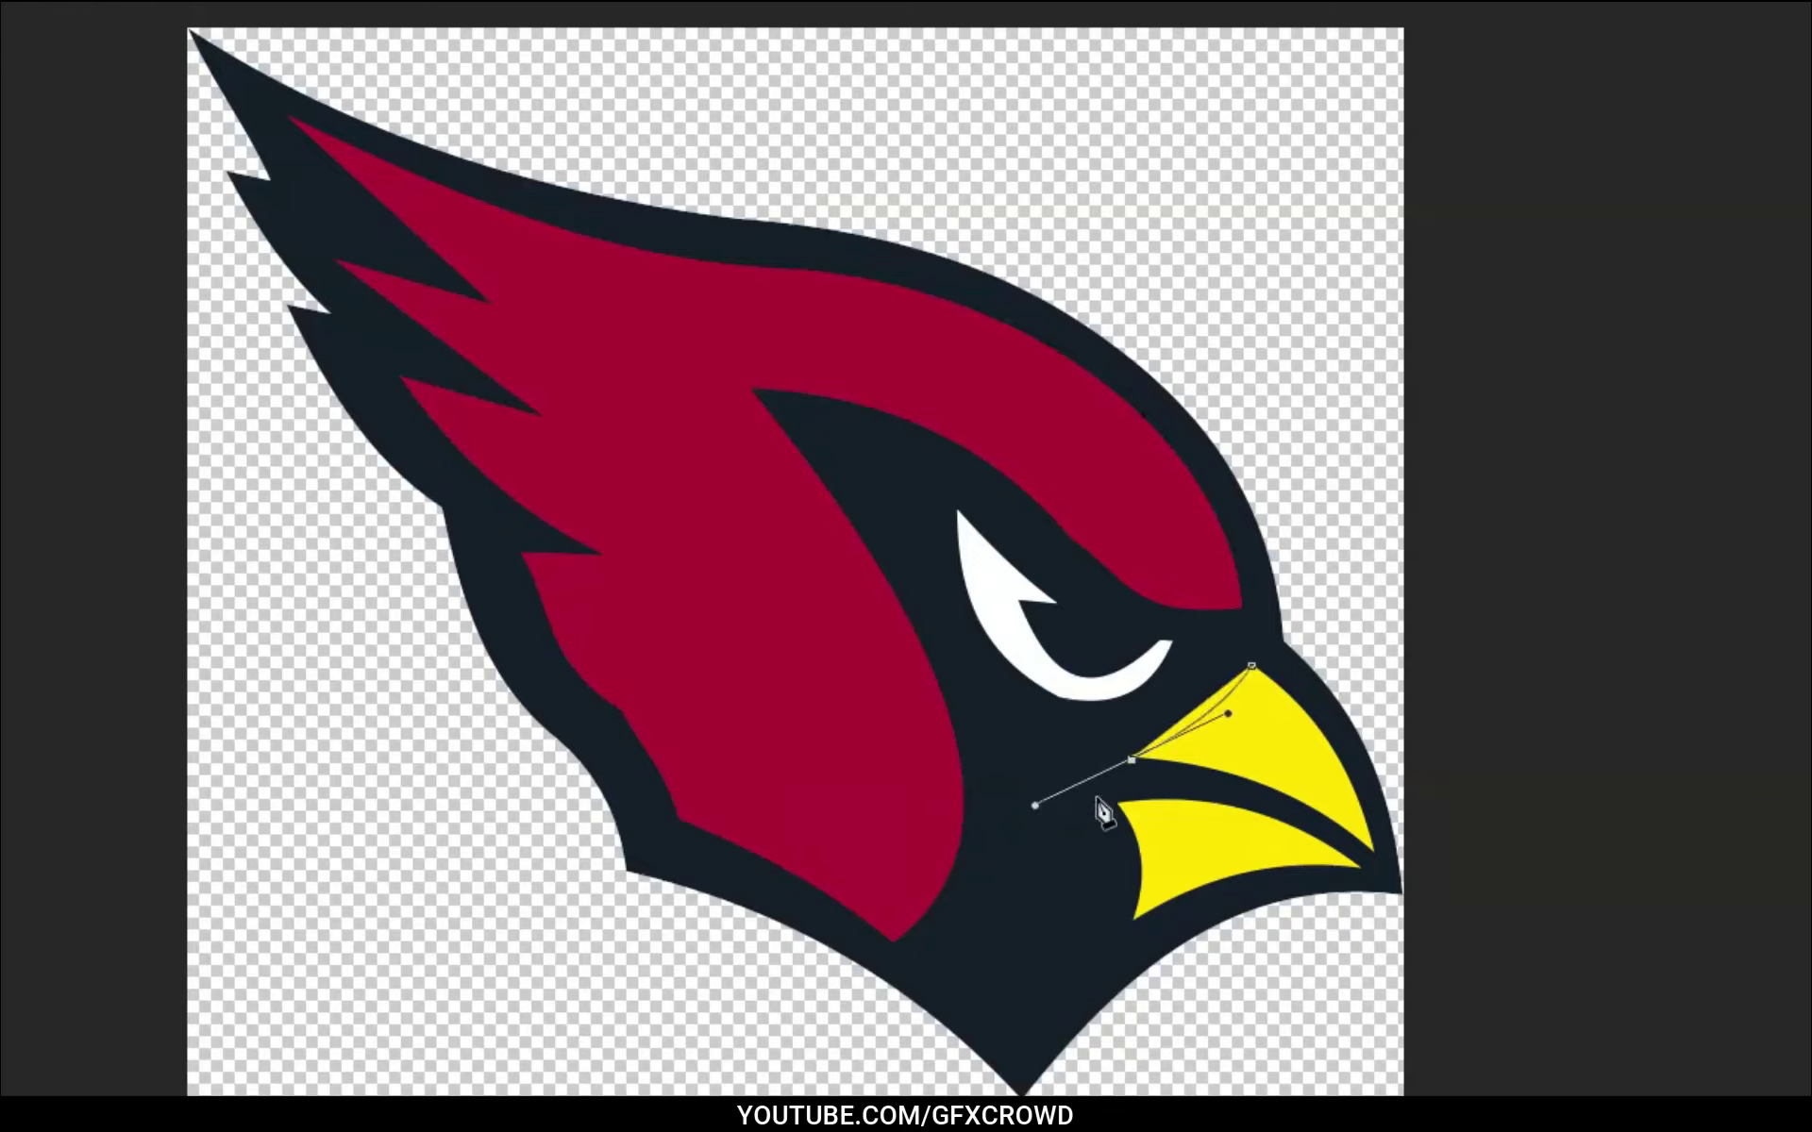
{"action": "left_click", "coordinate": [1132, 759], "text": "alt"}
{"action": "left_click_drag", "start_coordinate": [1373, 854], "coordinate": [1480, 957]}
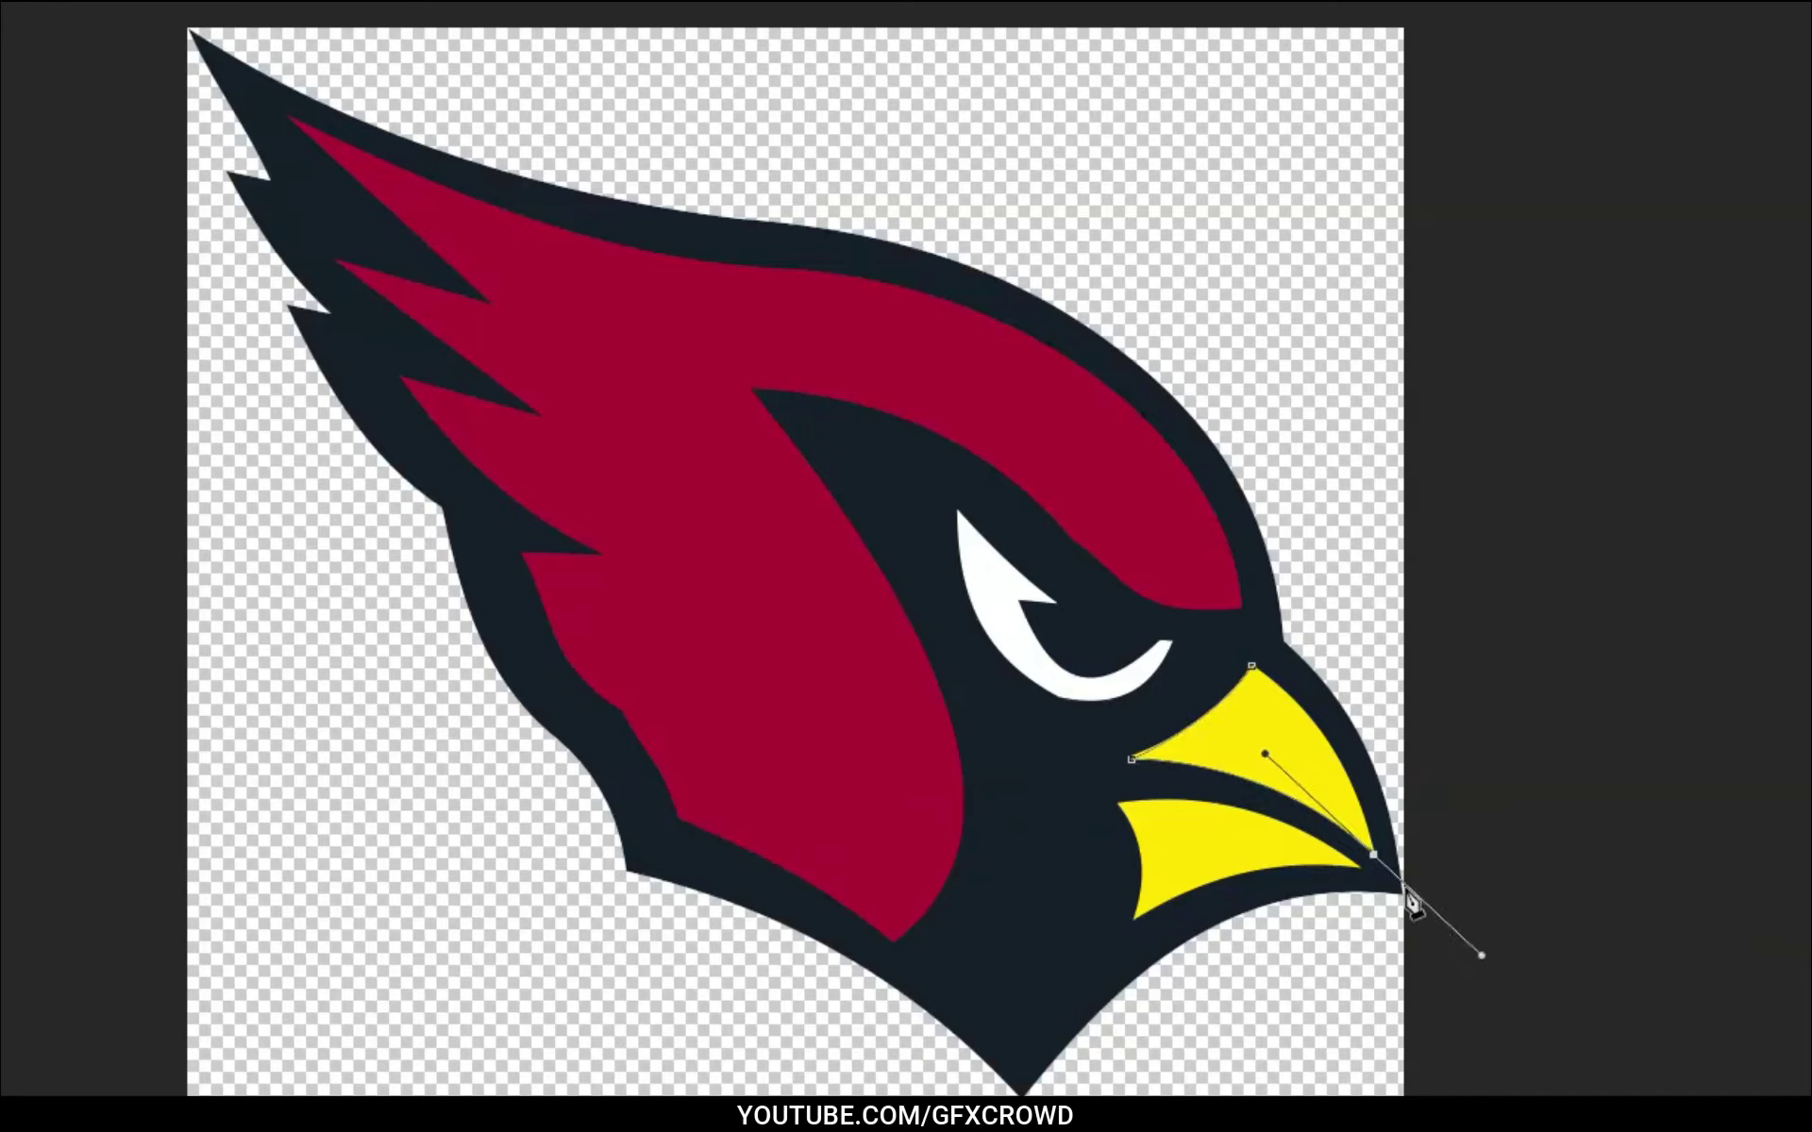
{"action": "left_click", "coordinate": [1373, 854], "text": "alt"}
{"action": "left_click_drag", "start_coordinate": [1251, 666], "coordinate": [1158, 621]}
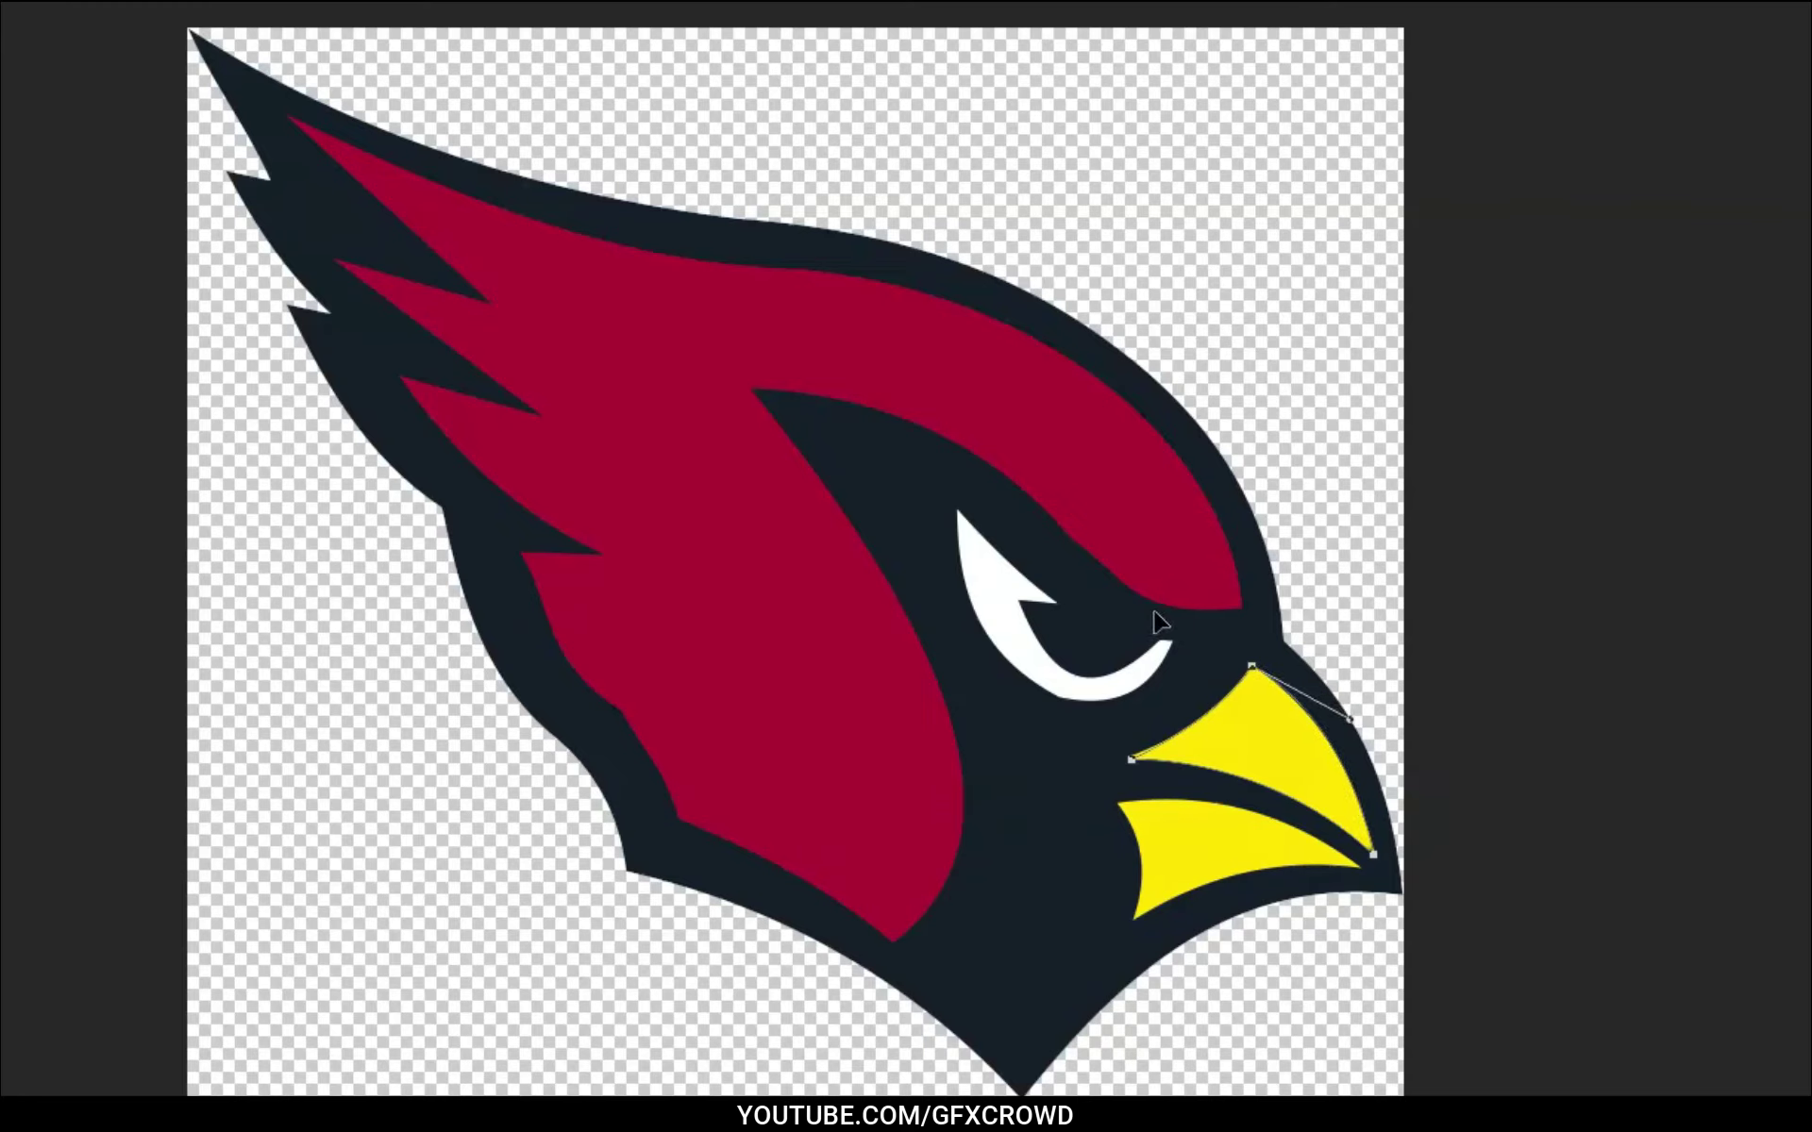
{"action": "left_click", "coordinate": [1251, 666], "text": "alt"}
{"action": "key", "text": "Return"}
Trace the lower beak from its bottom corner to the tip and close it.
{"action": "left_click", "coordinate": [1119, 806]}
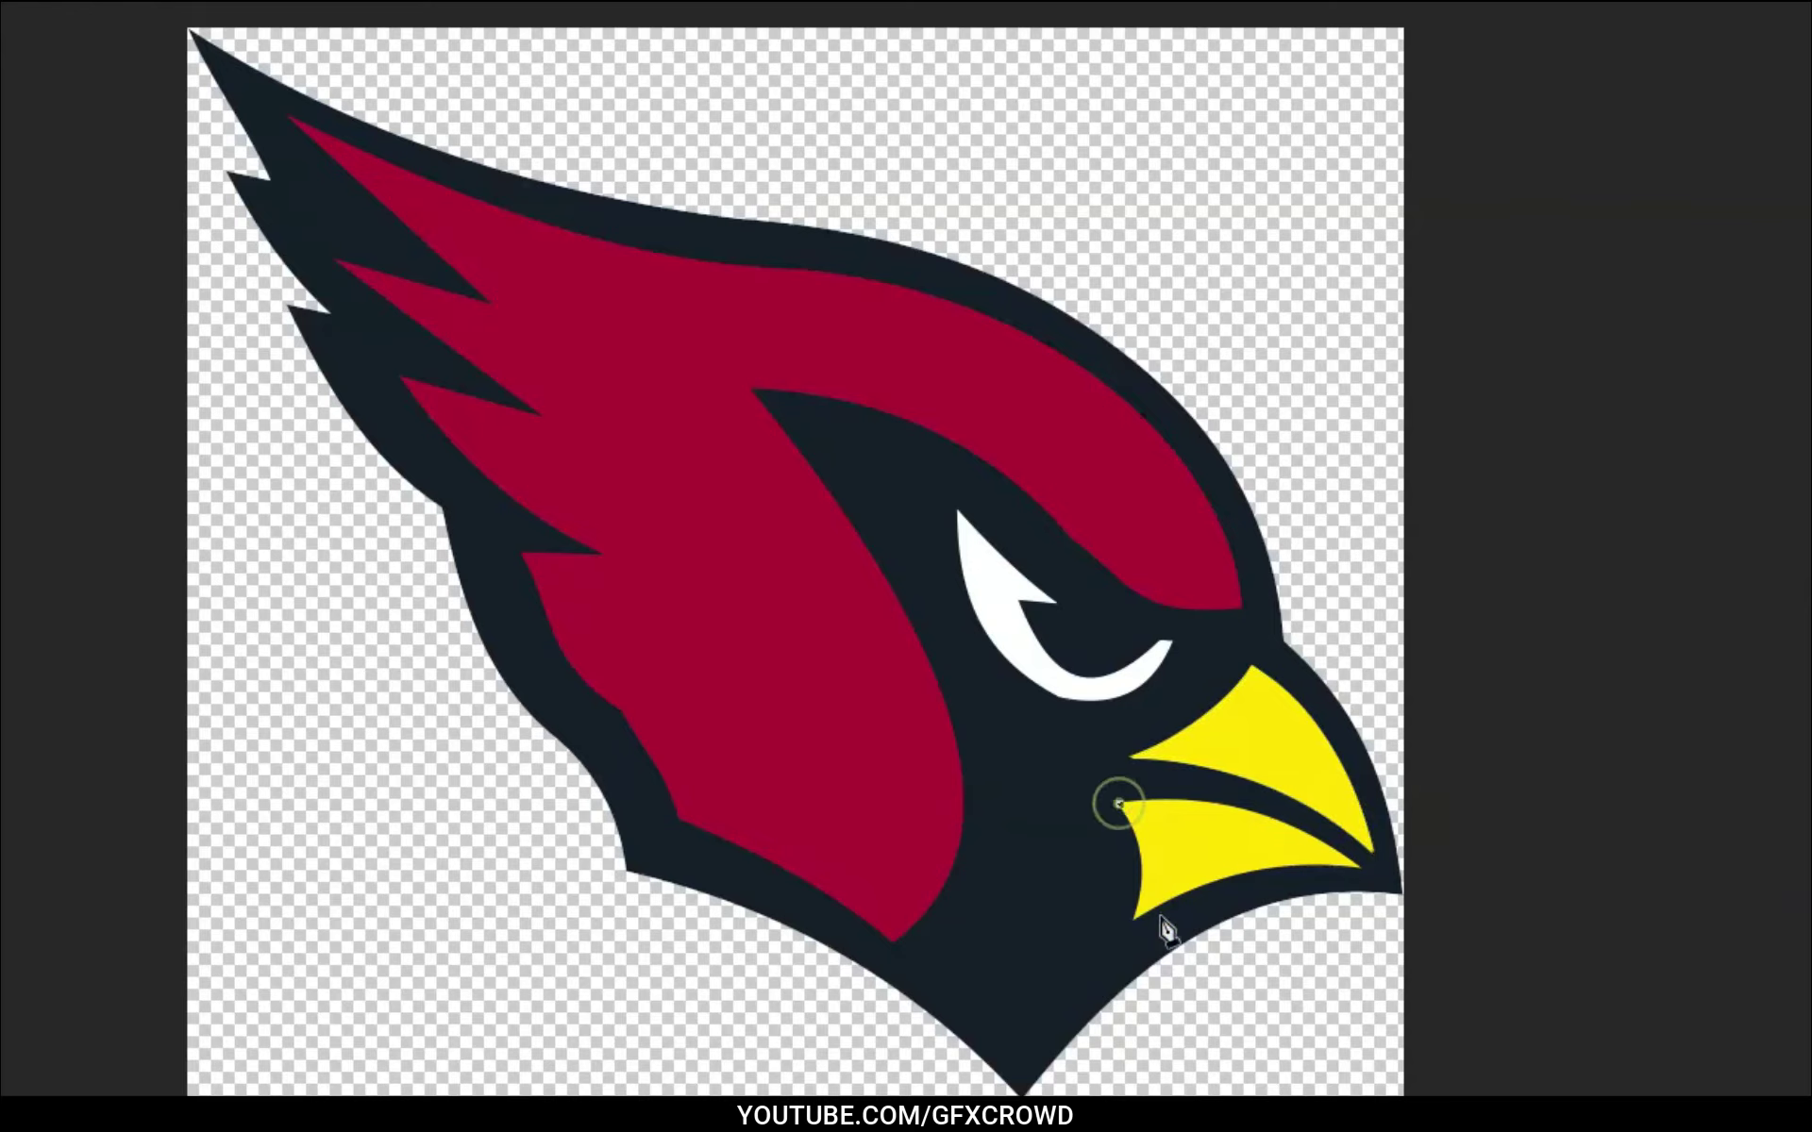
{"action": "left_click_drag", "start_coordinate": [1134, 917], "coordinate": [1117, 991]}
{"action": "left_click_drag", "start_coordinate": [1116, 991], "coordinate": [1113, 992]}
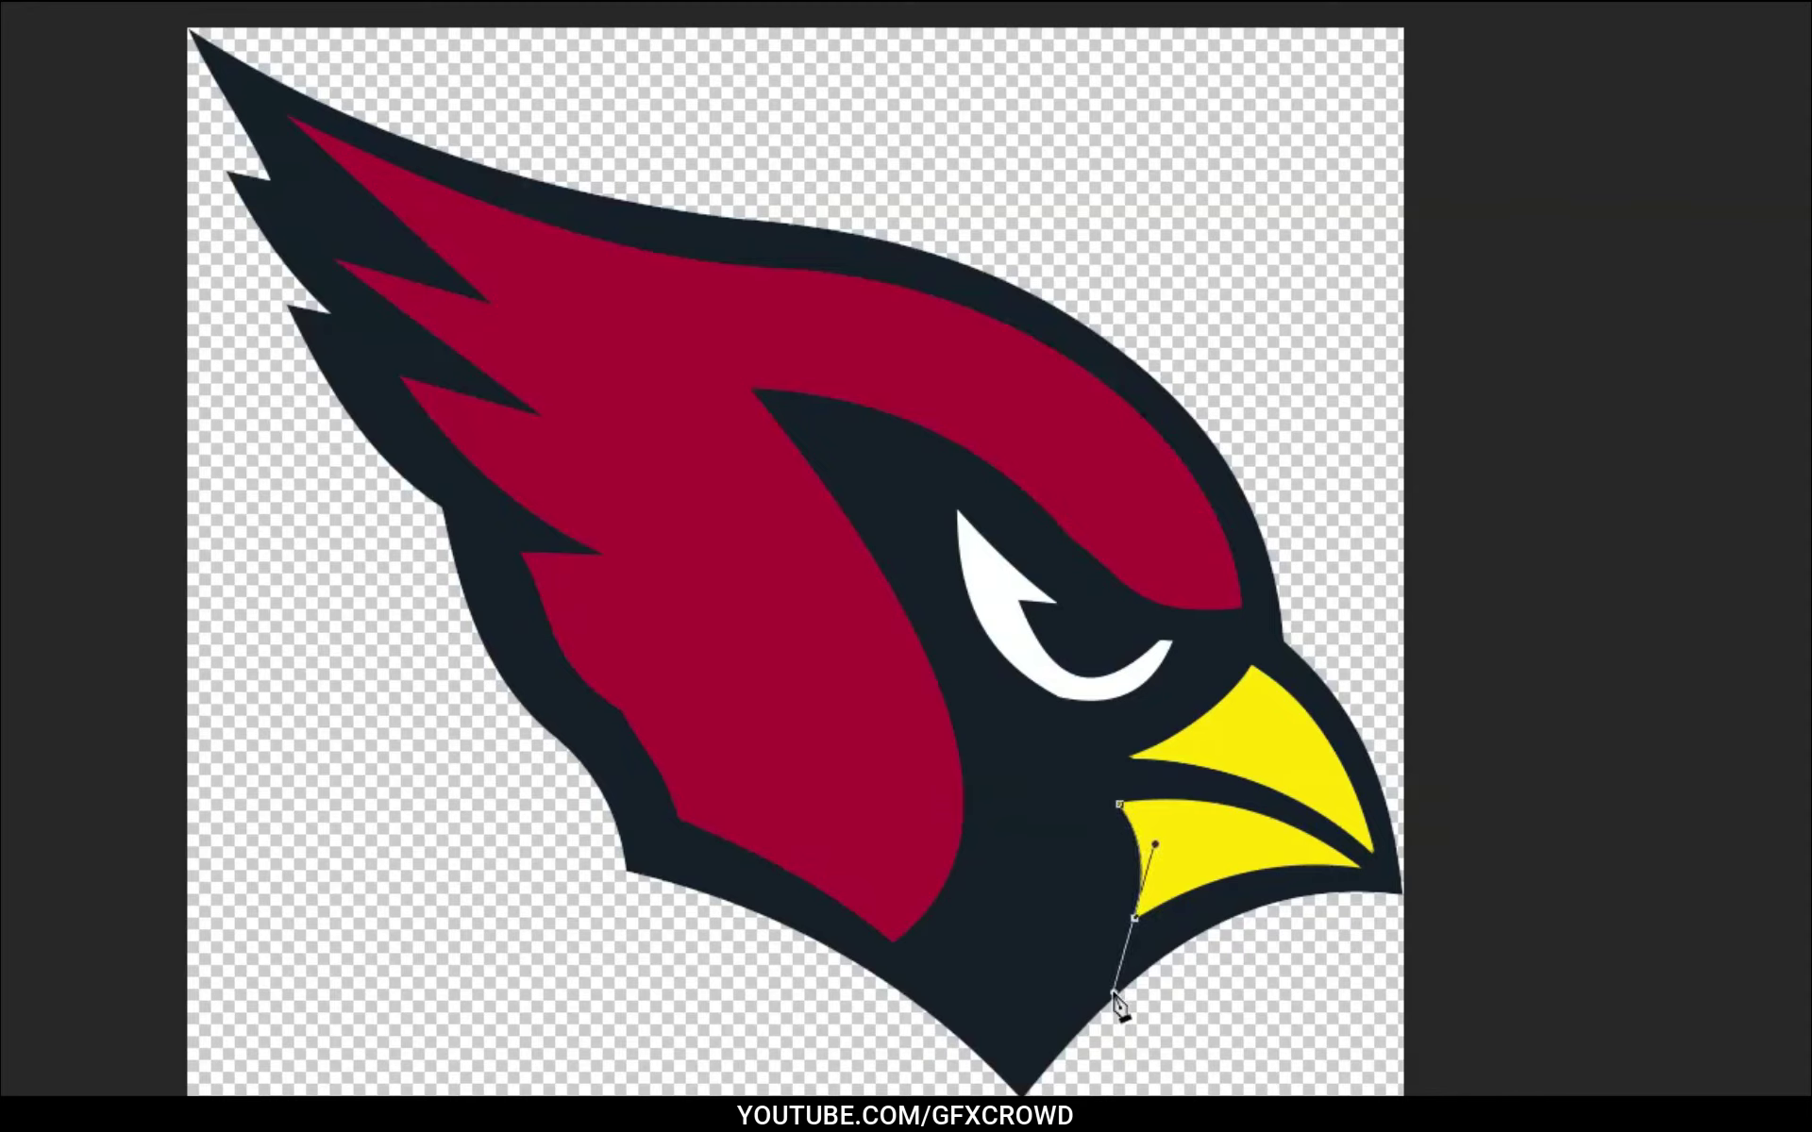
{"action": "left_click", "coordinate": [1135, 919]}
{"action": "left_click_drag", "start_coordinate": [1360, 869], "coordinate": [1477, 903]}
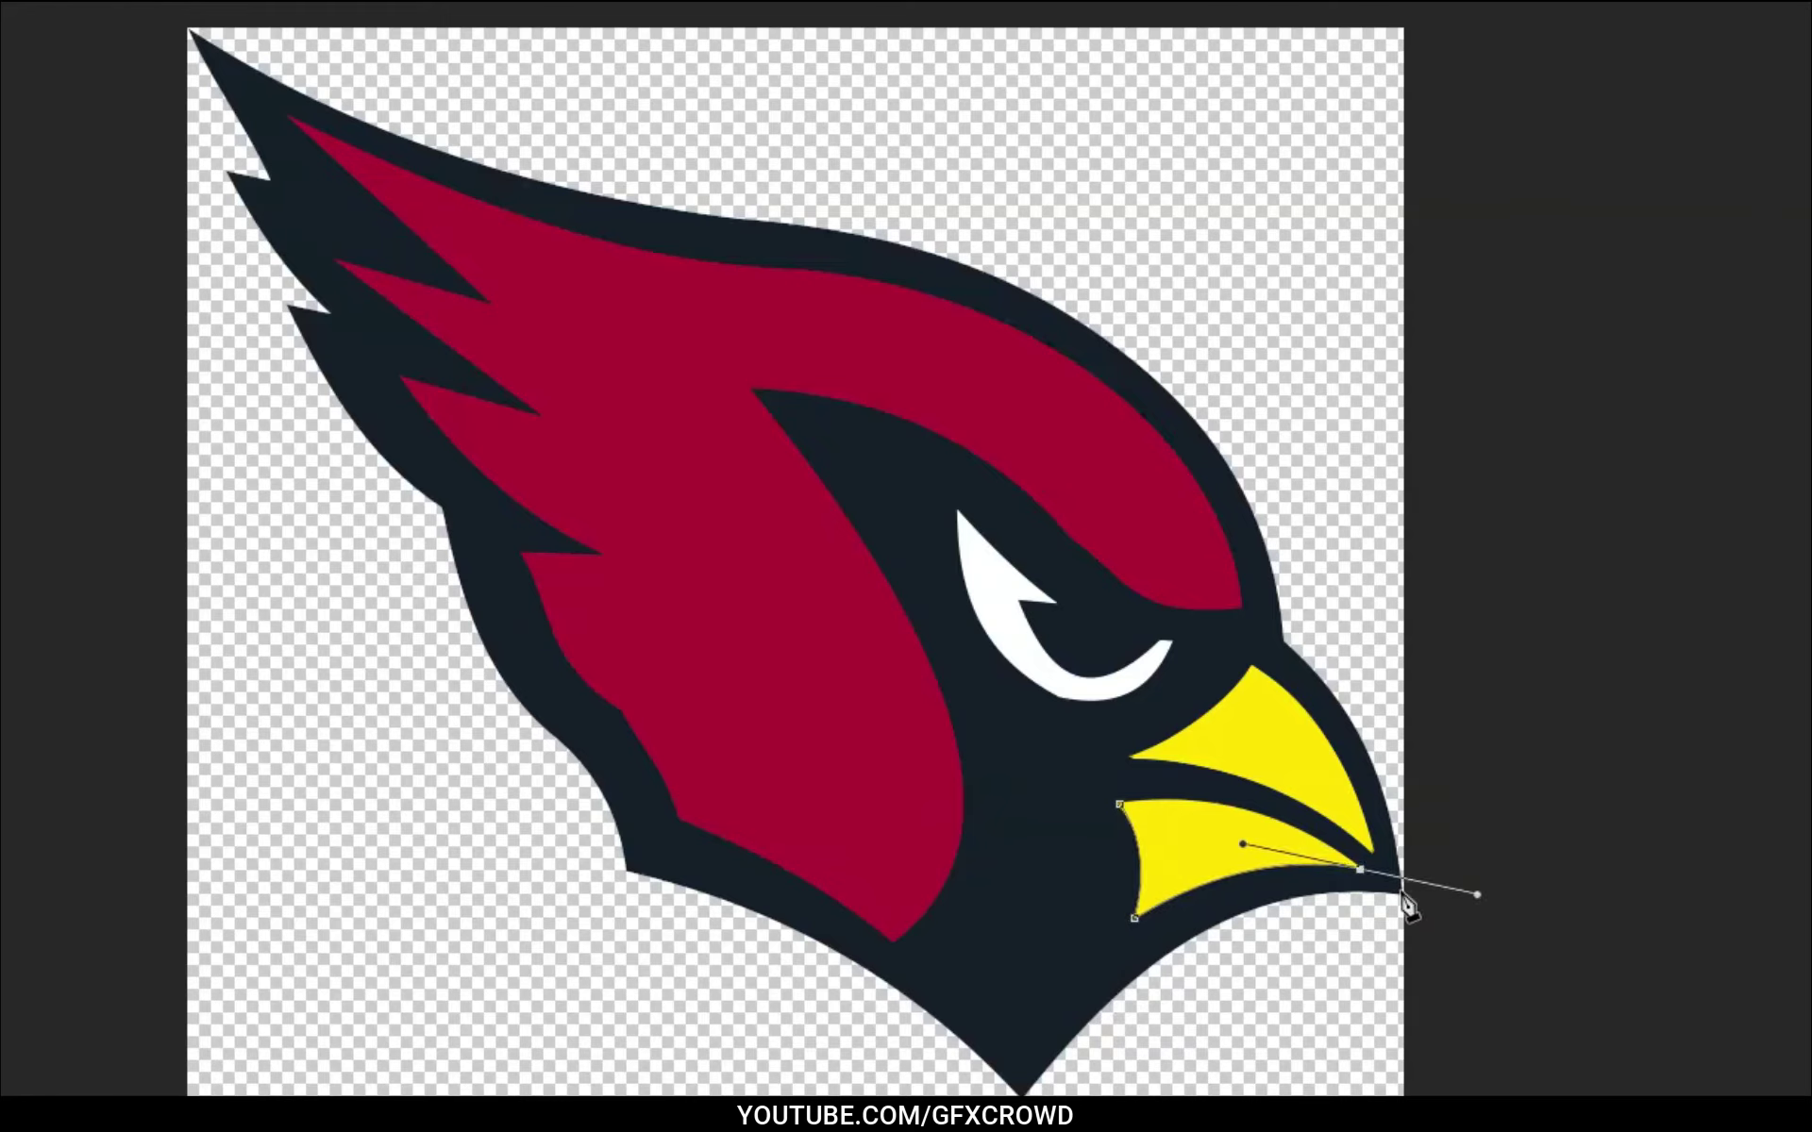
{"action": "left_click", "coordinate": [1360, 869]}
{"action": "left_click_drag", "start_coordinate": [1119, 804], "coordinate": [982, 838]}
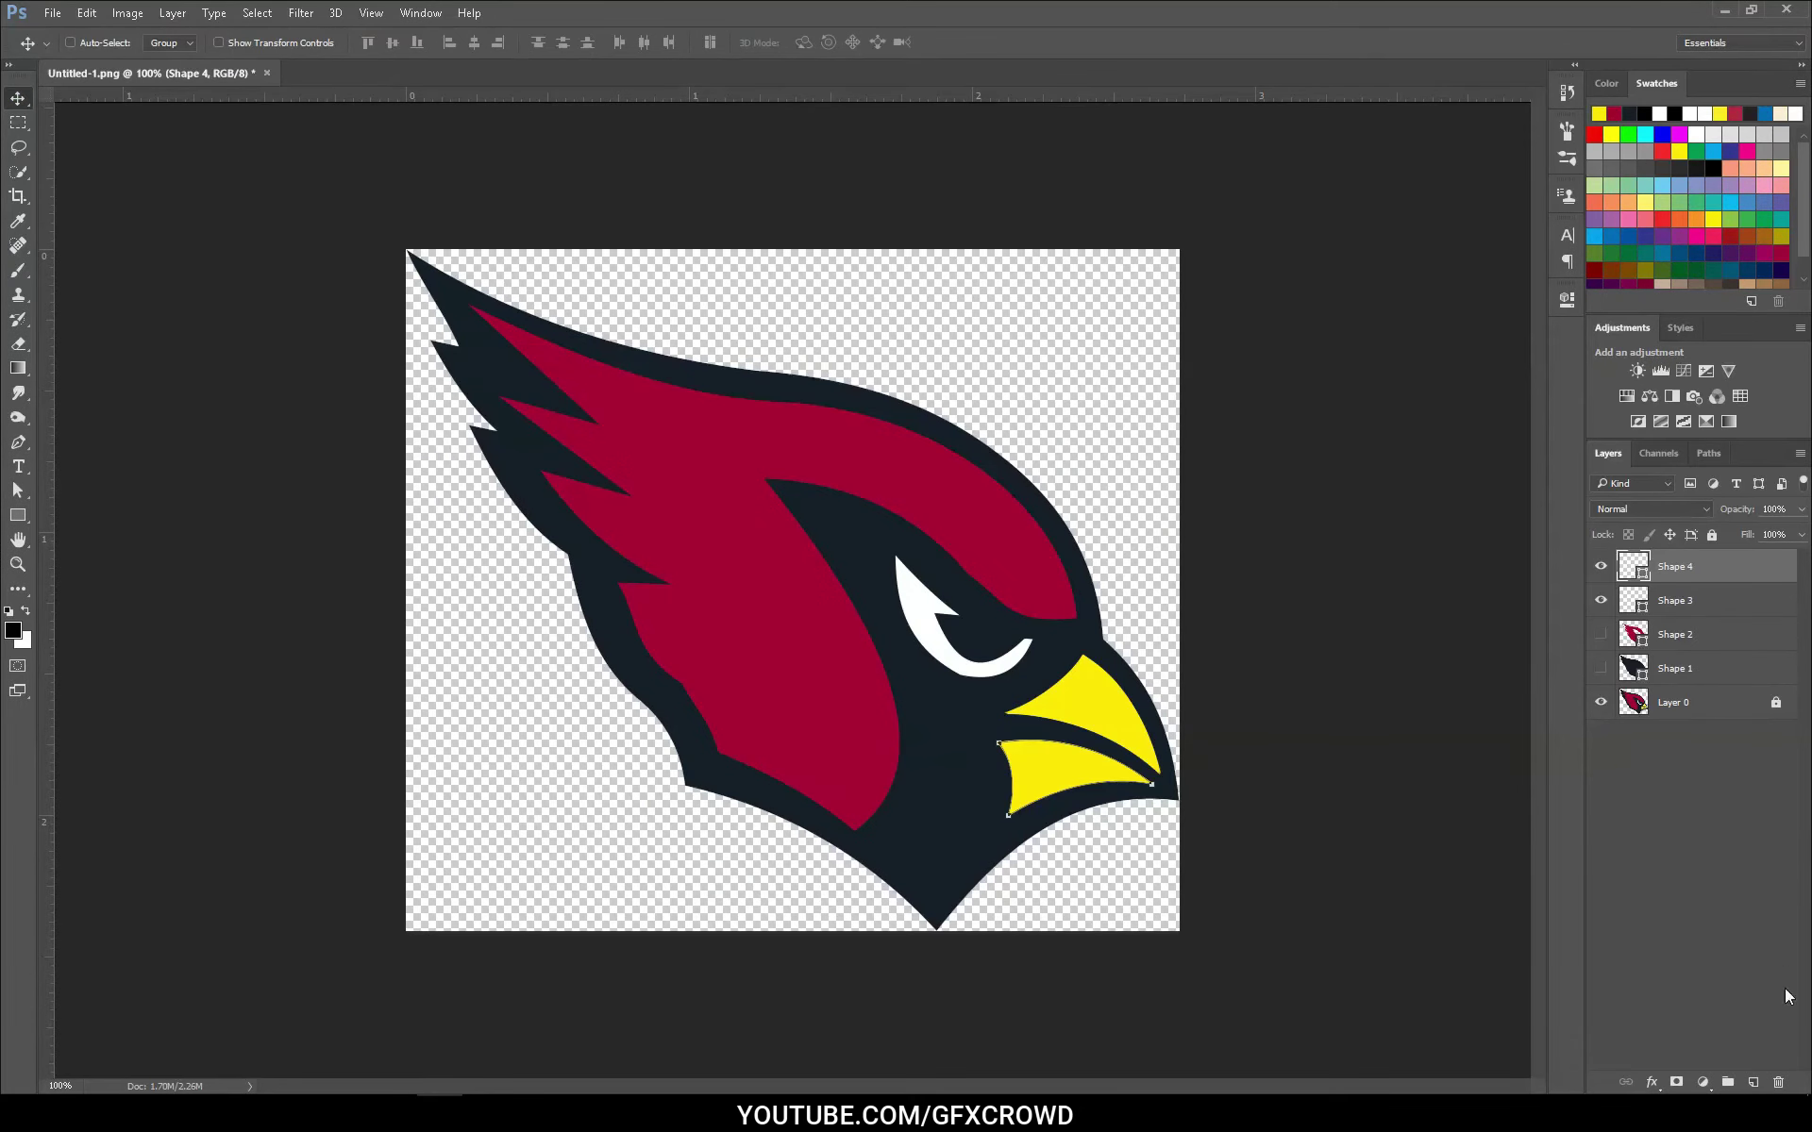
Add a new layer and set the shape fill to the eye's white.
{"action": "left_click", "coordinate": [1753, 1082]}
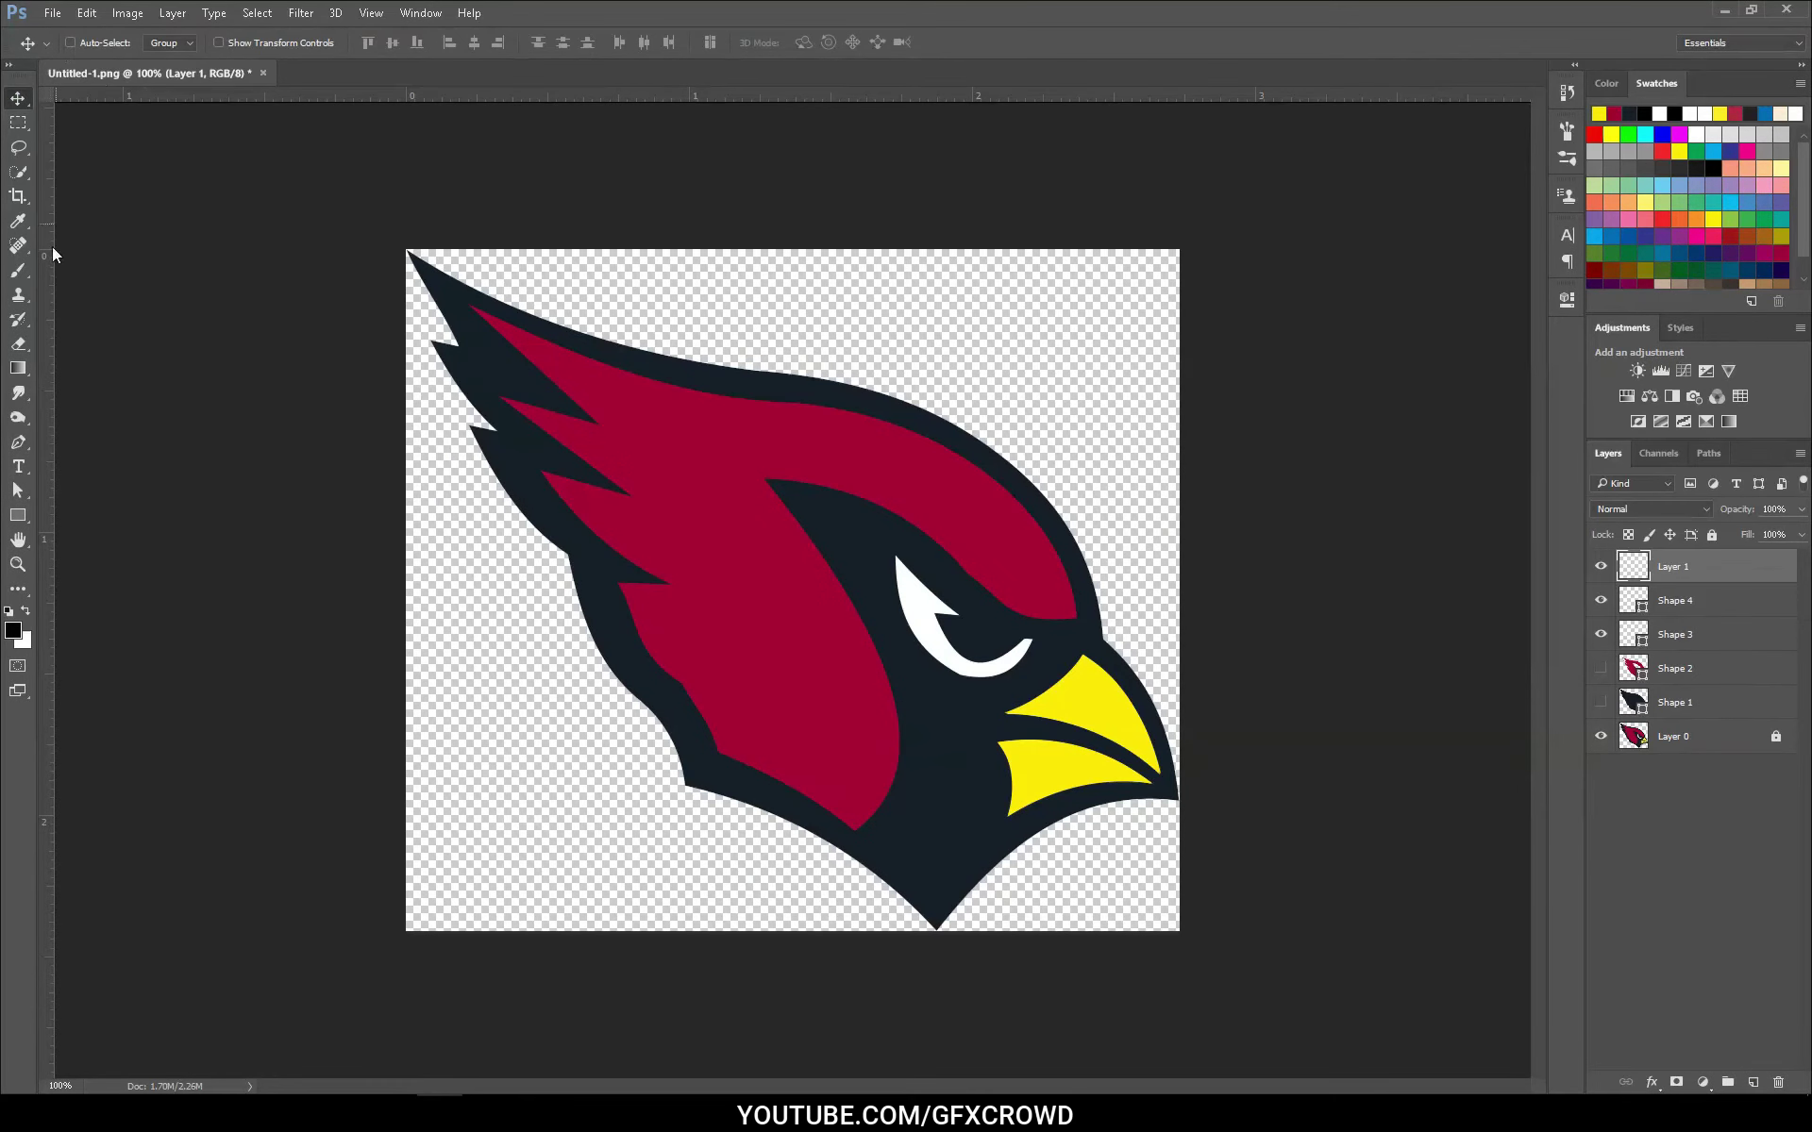
{"action": "left_click", "coordinate": [23, 444]}
{"action": "left_click", "coordinate": [174, 43]}
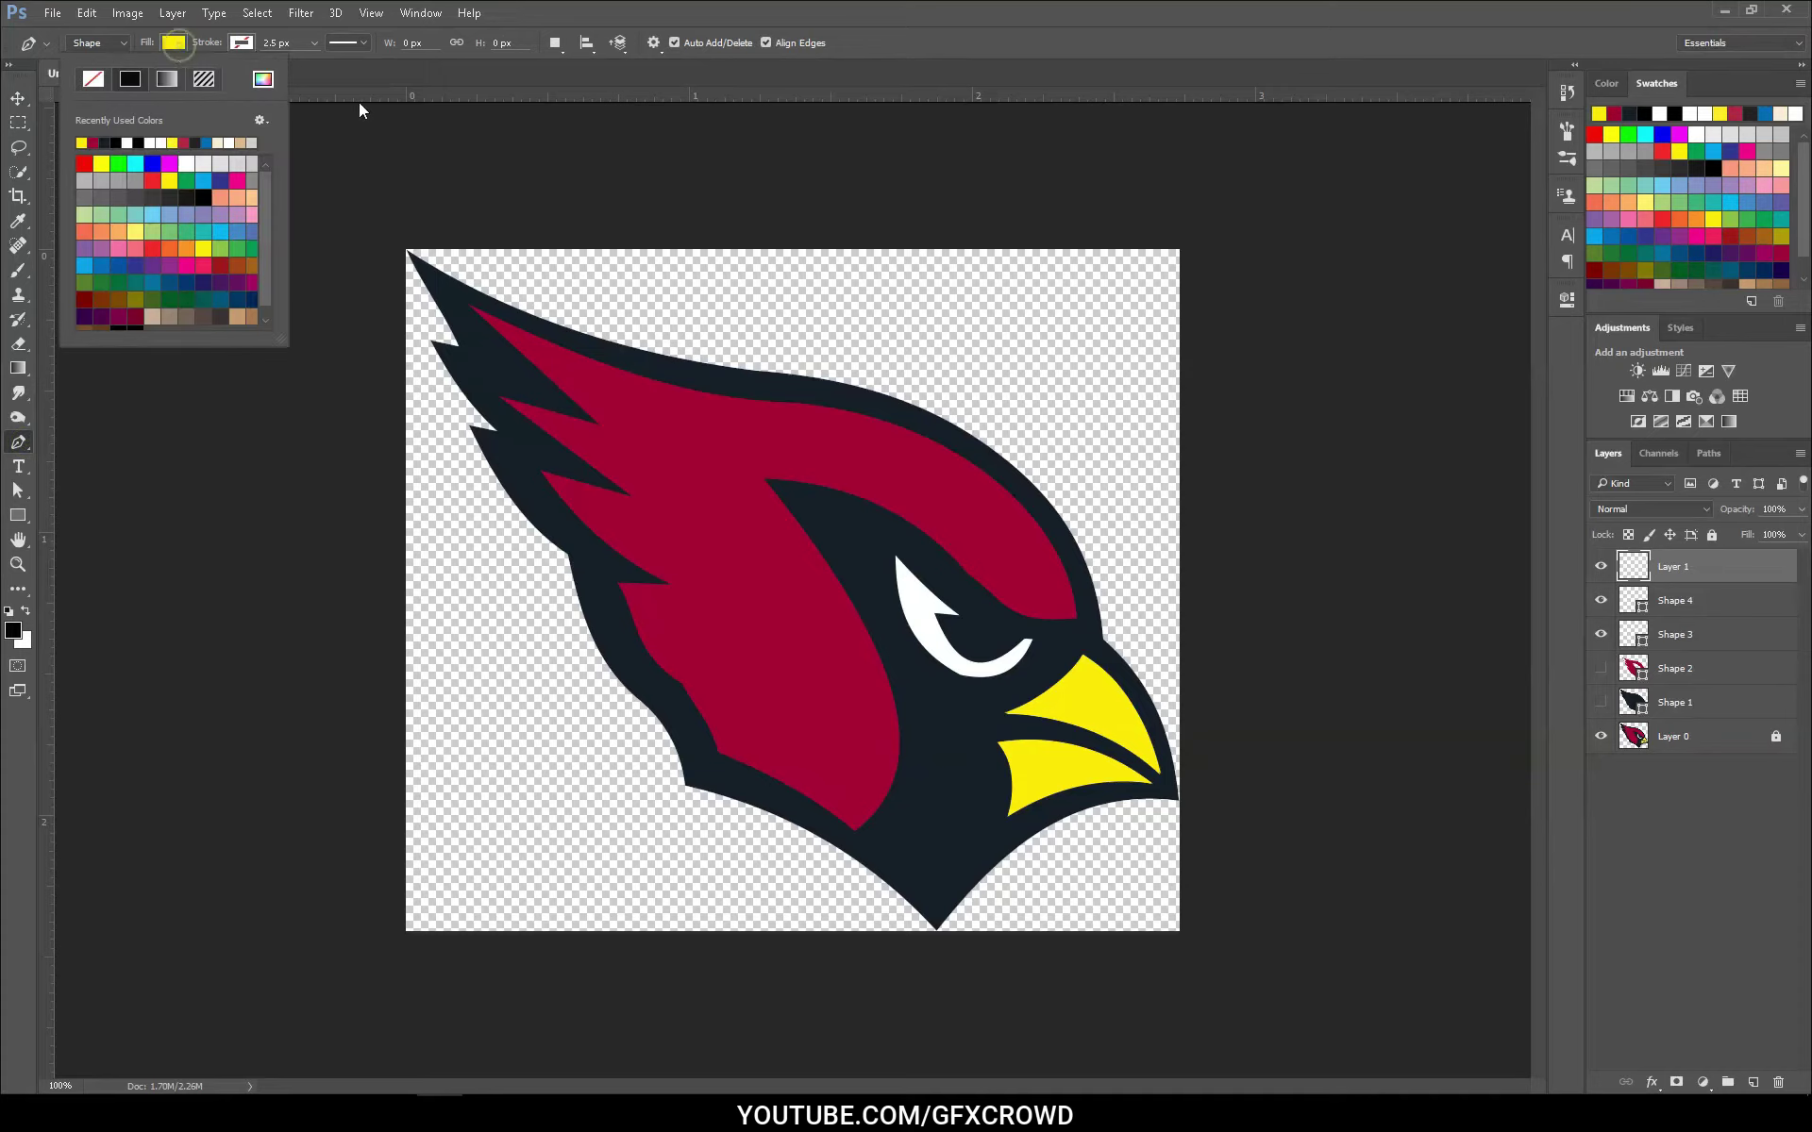
{"action": "left_click", "coordinate": [264, 79]}
{"action": "left_click", "coordinate": [932, 604]}
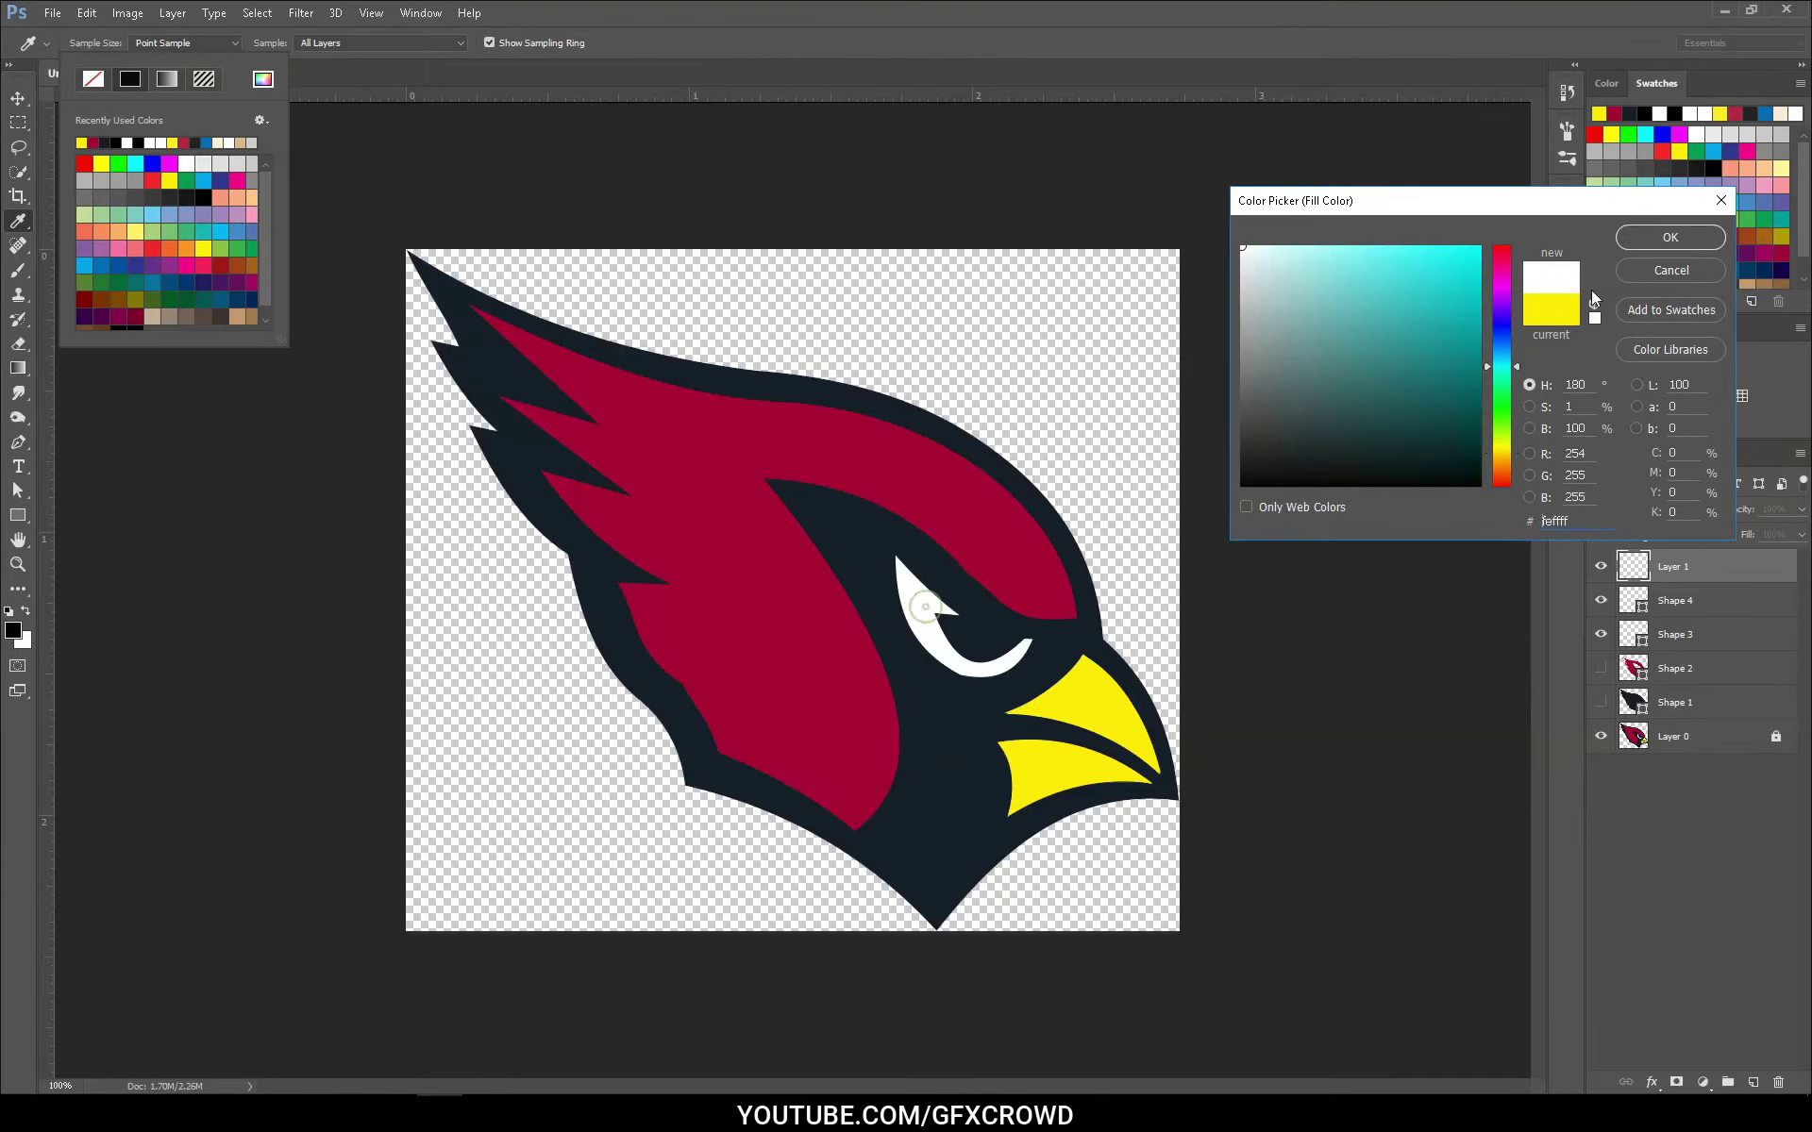
{"action": "left_click", "coordinate": [1669, 238]}
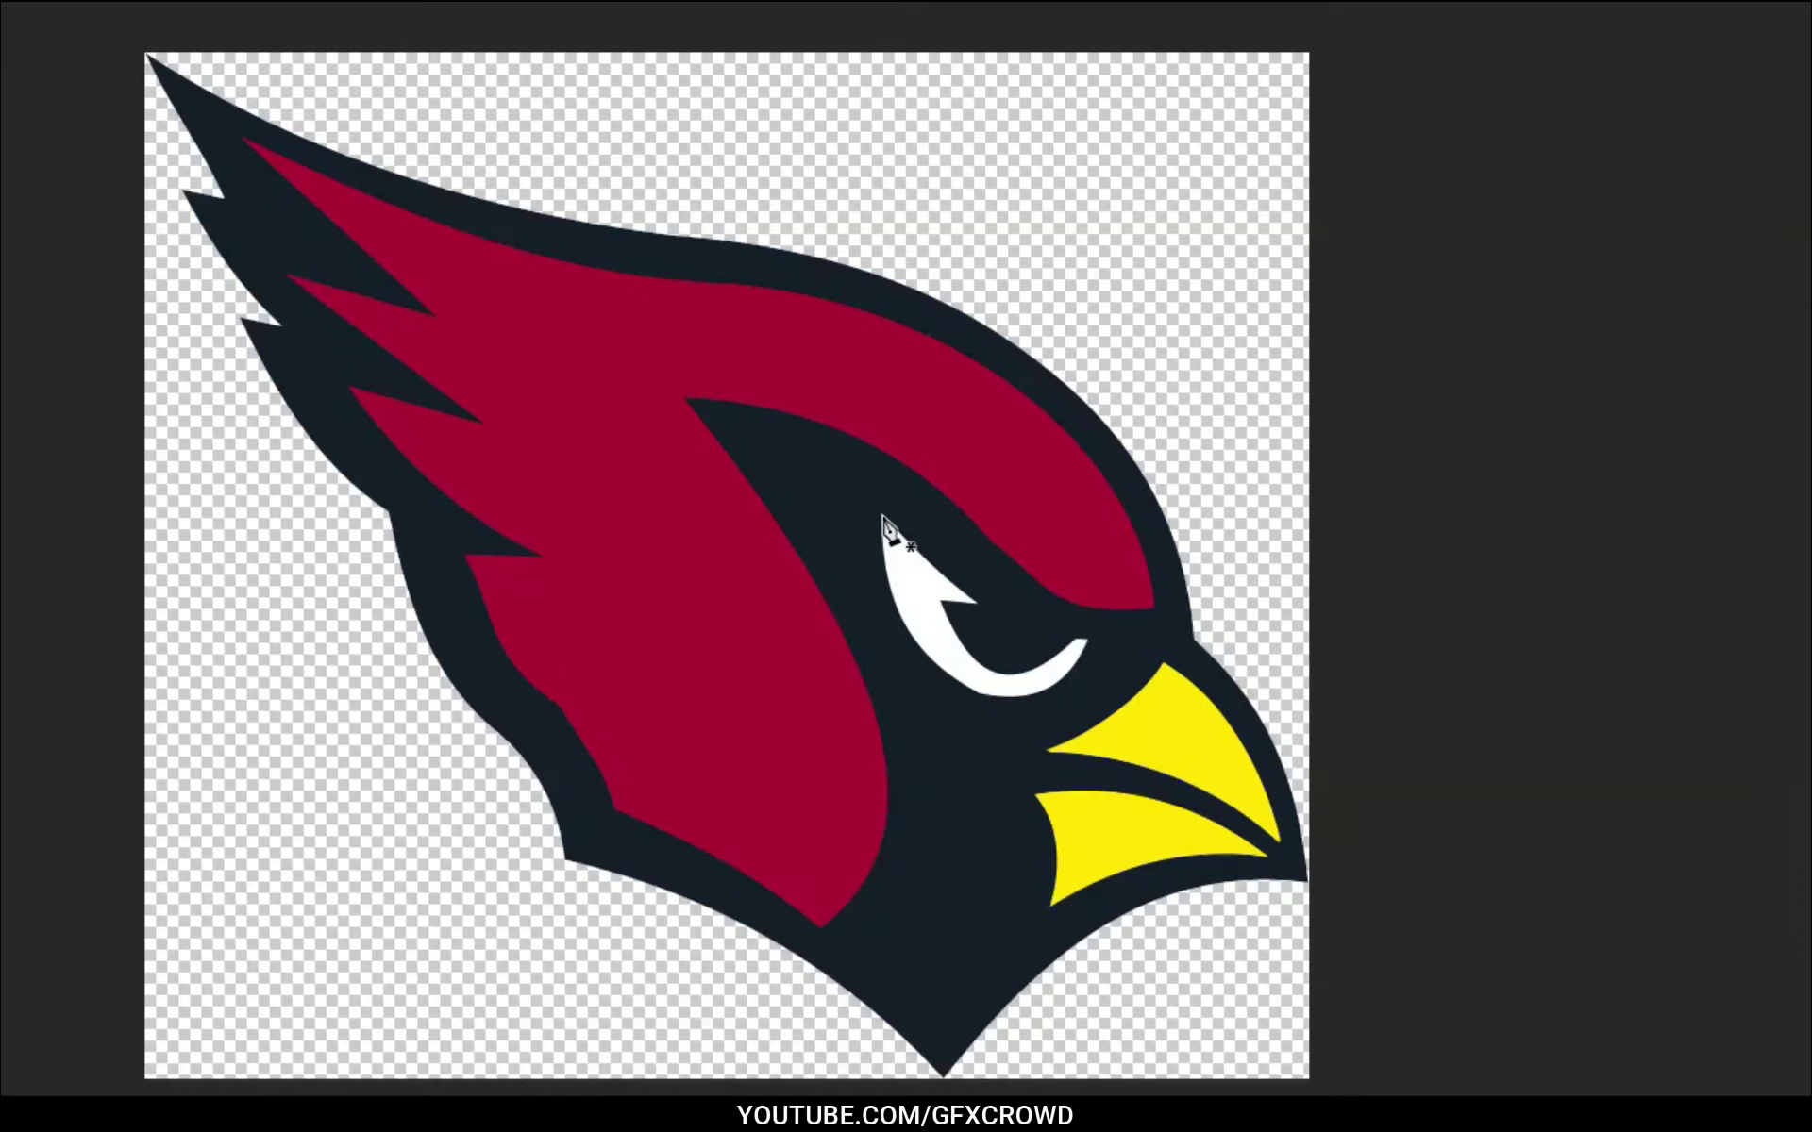
Trace the eye from its top through the inner corner to its right end.
{"action": "left_click", "coordinate": [882, 517]}
{"action": "left_click", "coordinate": [979, 605]}
{"action": "left_click", "coordinate": [940, 601]}
{"action": "left_click_drag", "start_coordinate": [984, 668], "coordinate": [984, 668]}
{"action": "left_click_drag", "start_coordinate": [1084, 637], "coordinate": [1085, 656]}
{"action": "key", "text": "ctrl+z"}
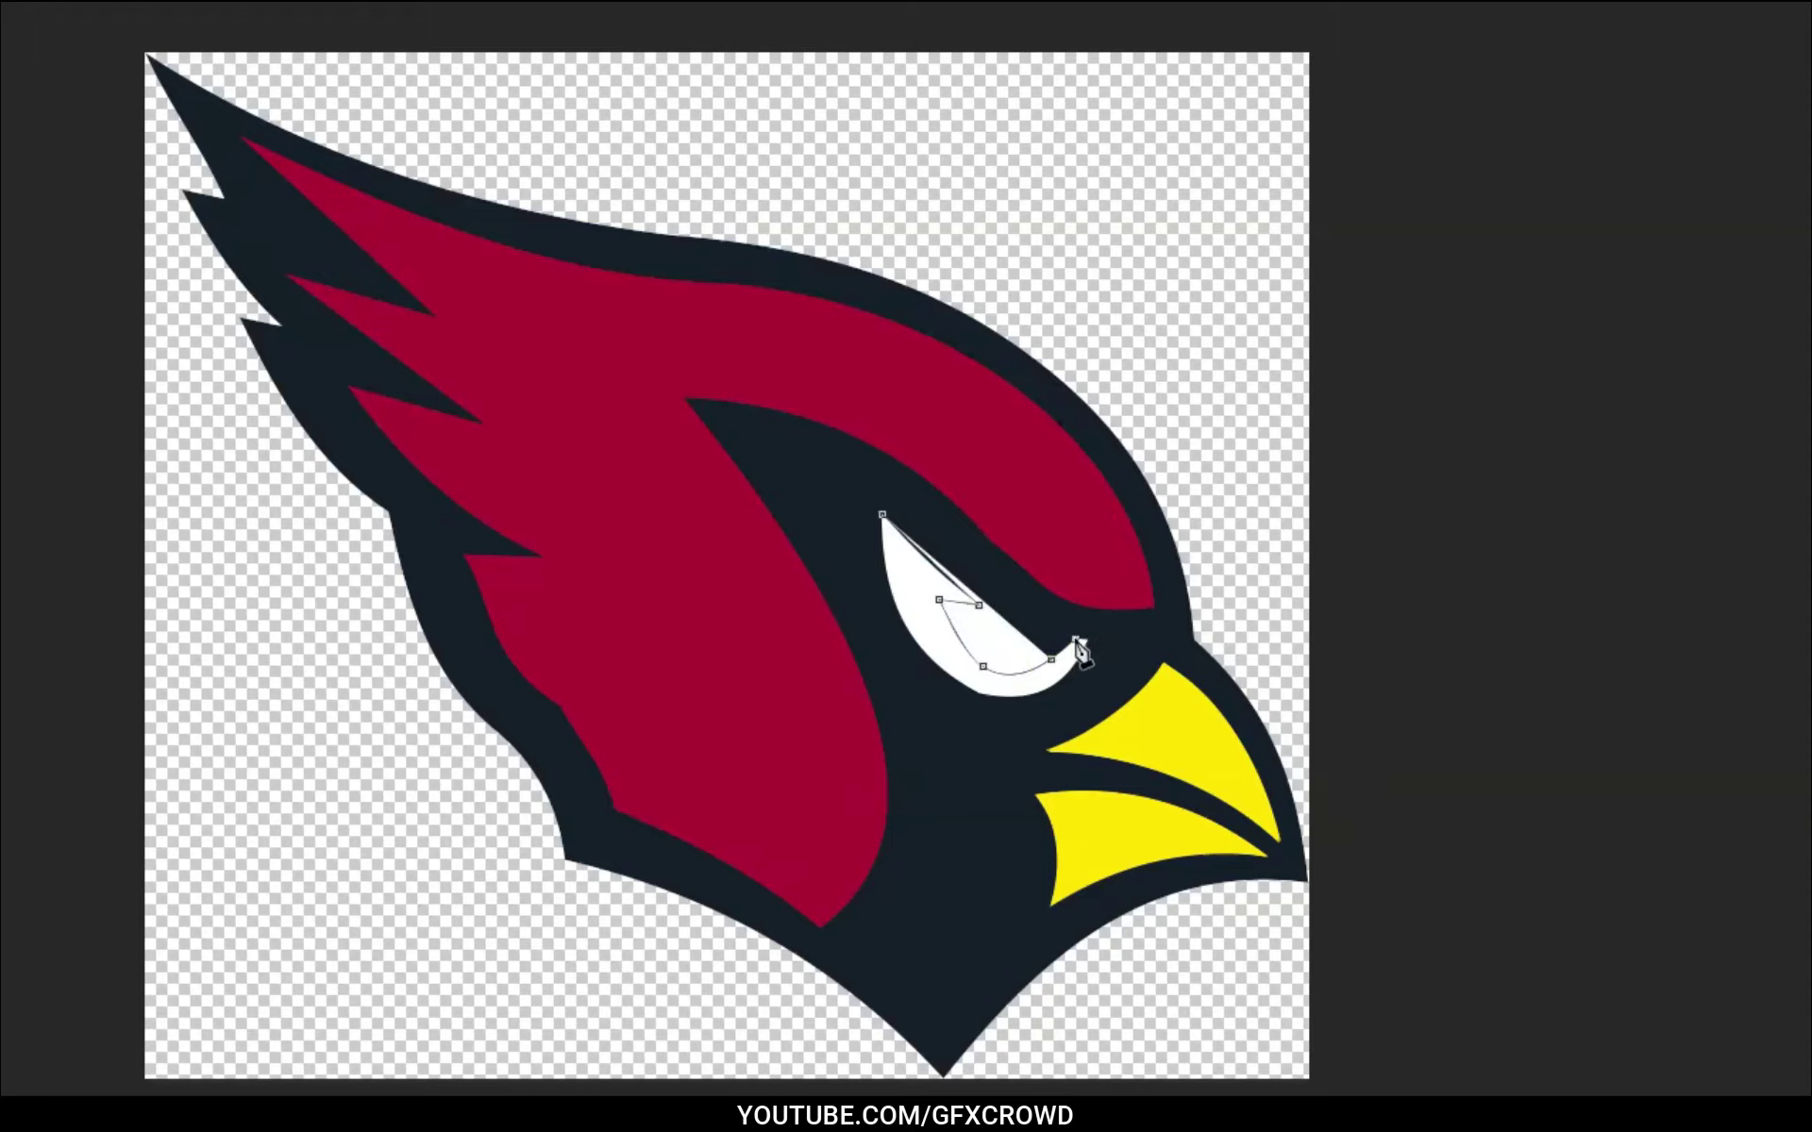
{"action": "left_click_drag", "start_coordinate": [1077, 640], "coordinate": [1087, 647]}
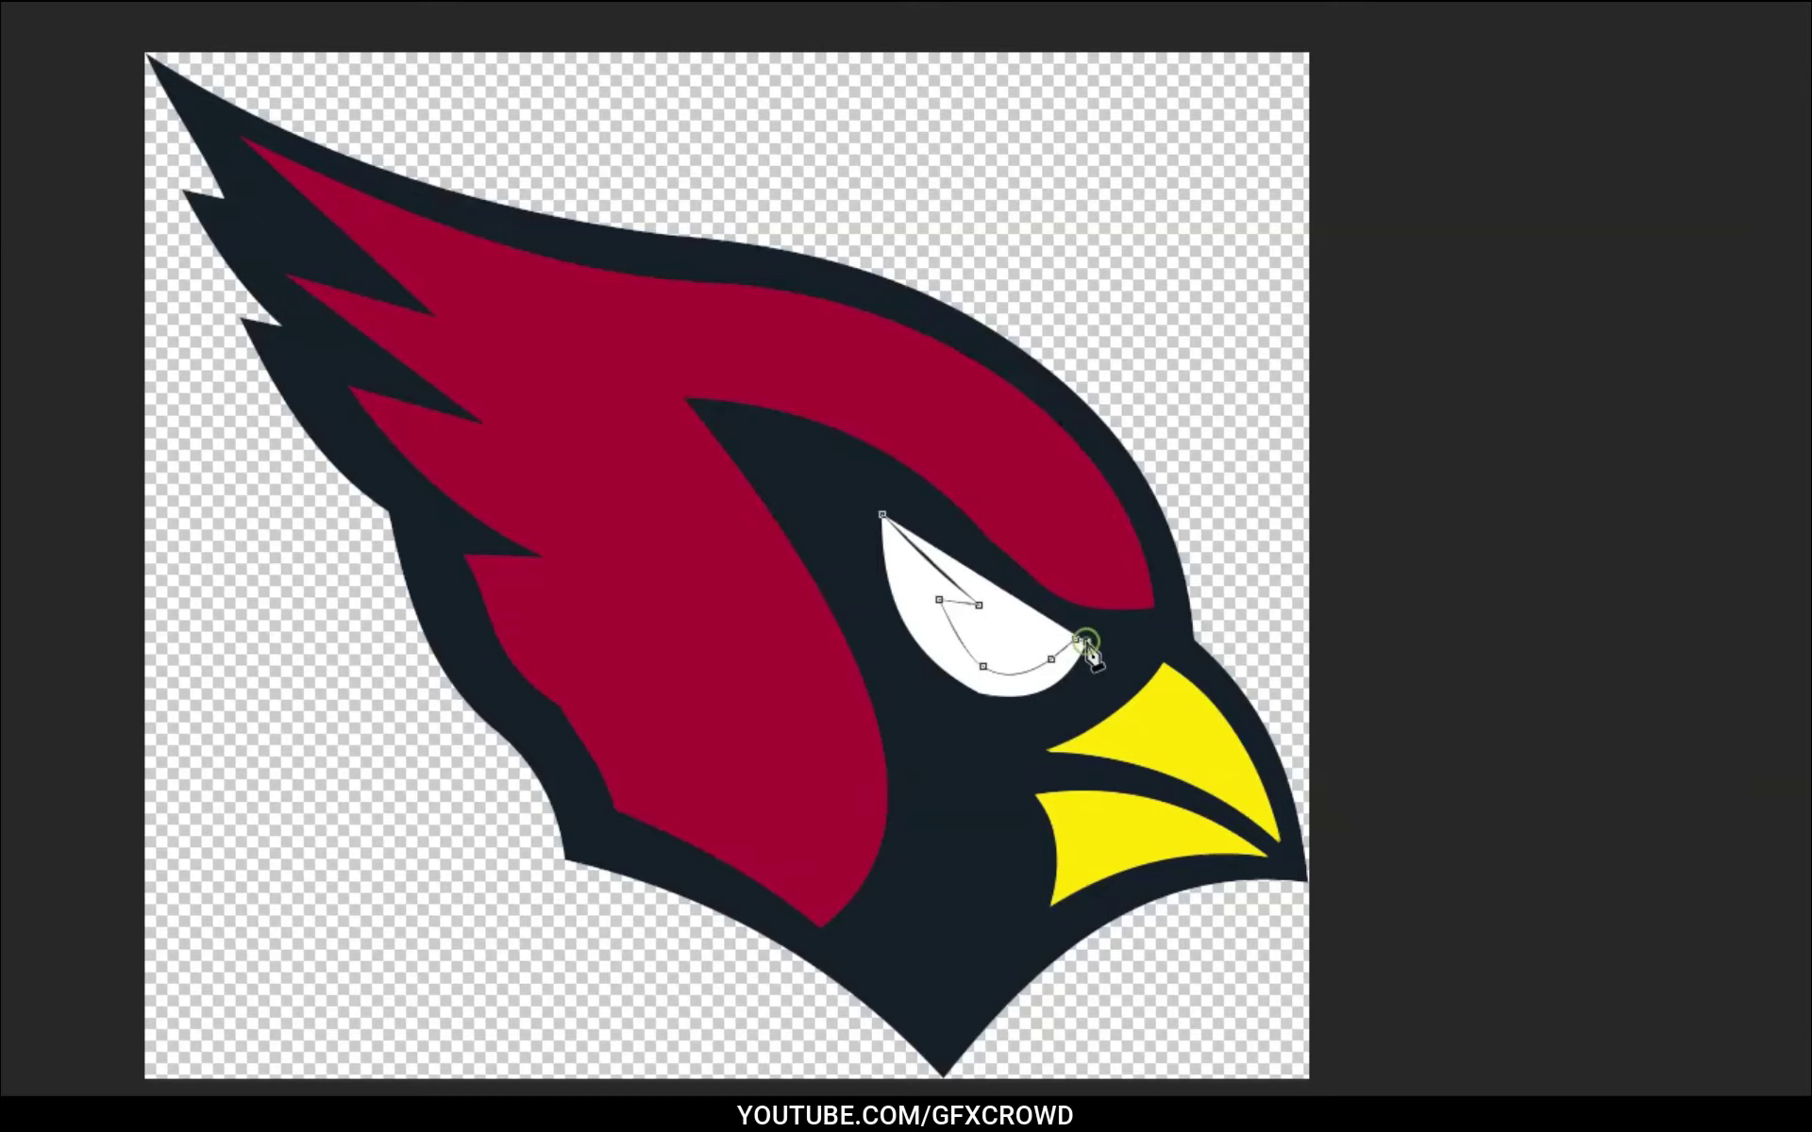
Complete the eye outline along its lower and left edges, closing at the top.
{"action": "left_click_drag", "start_coordinate": [1015, 699], "coordinate": [957, 706]}
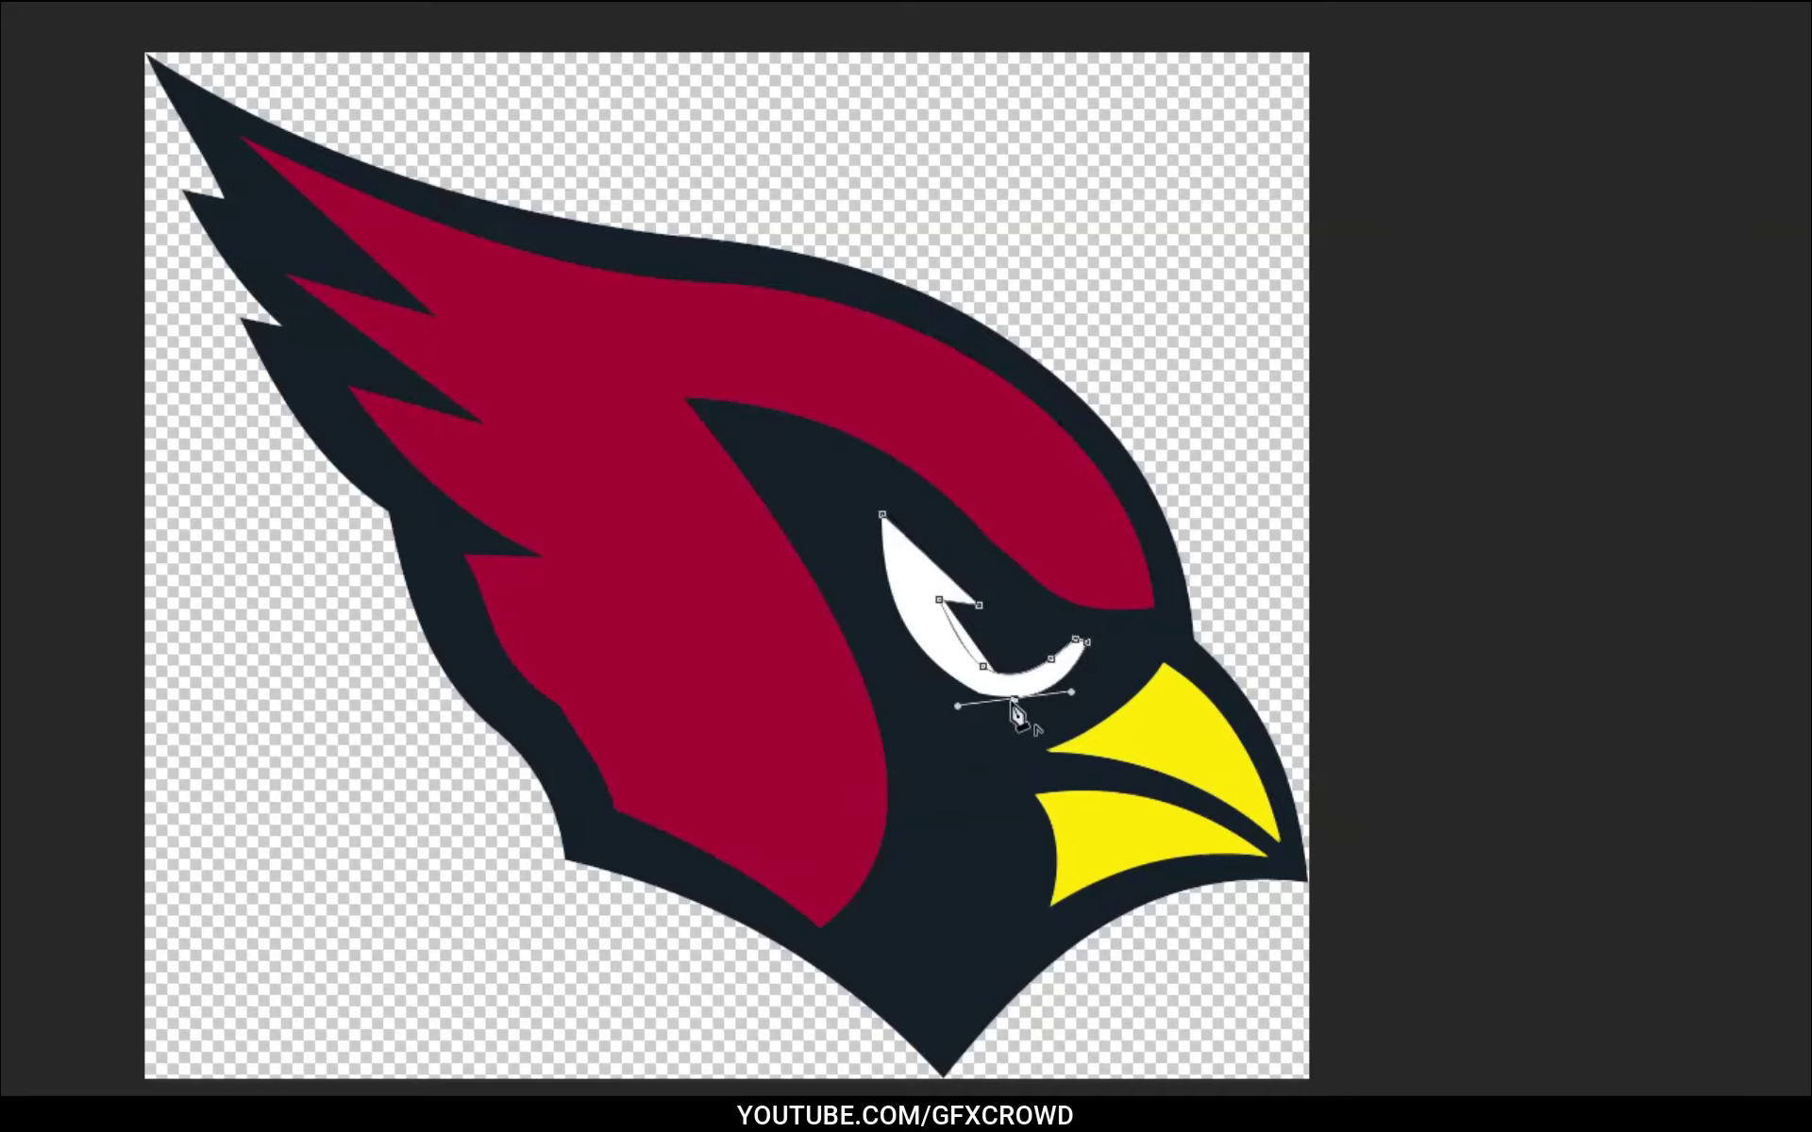
{"action": "left_click", "coordinate": [984, 696]}
{"action": "left_click_drag", "start_coordinate": [887, 573], "coordinate": [863, 472]}
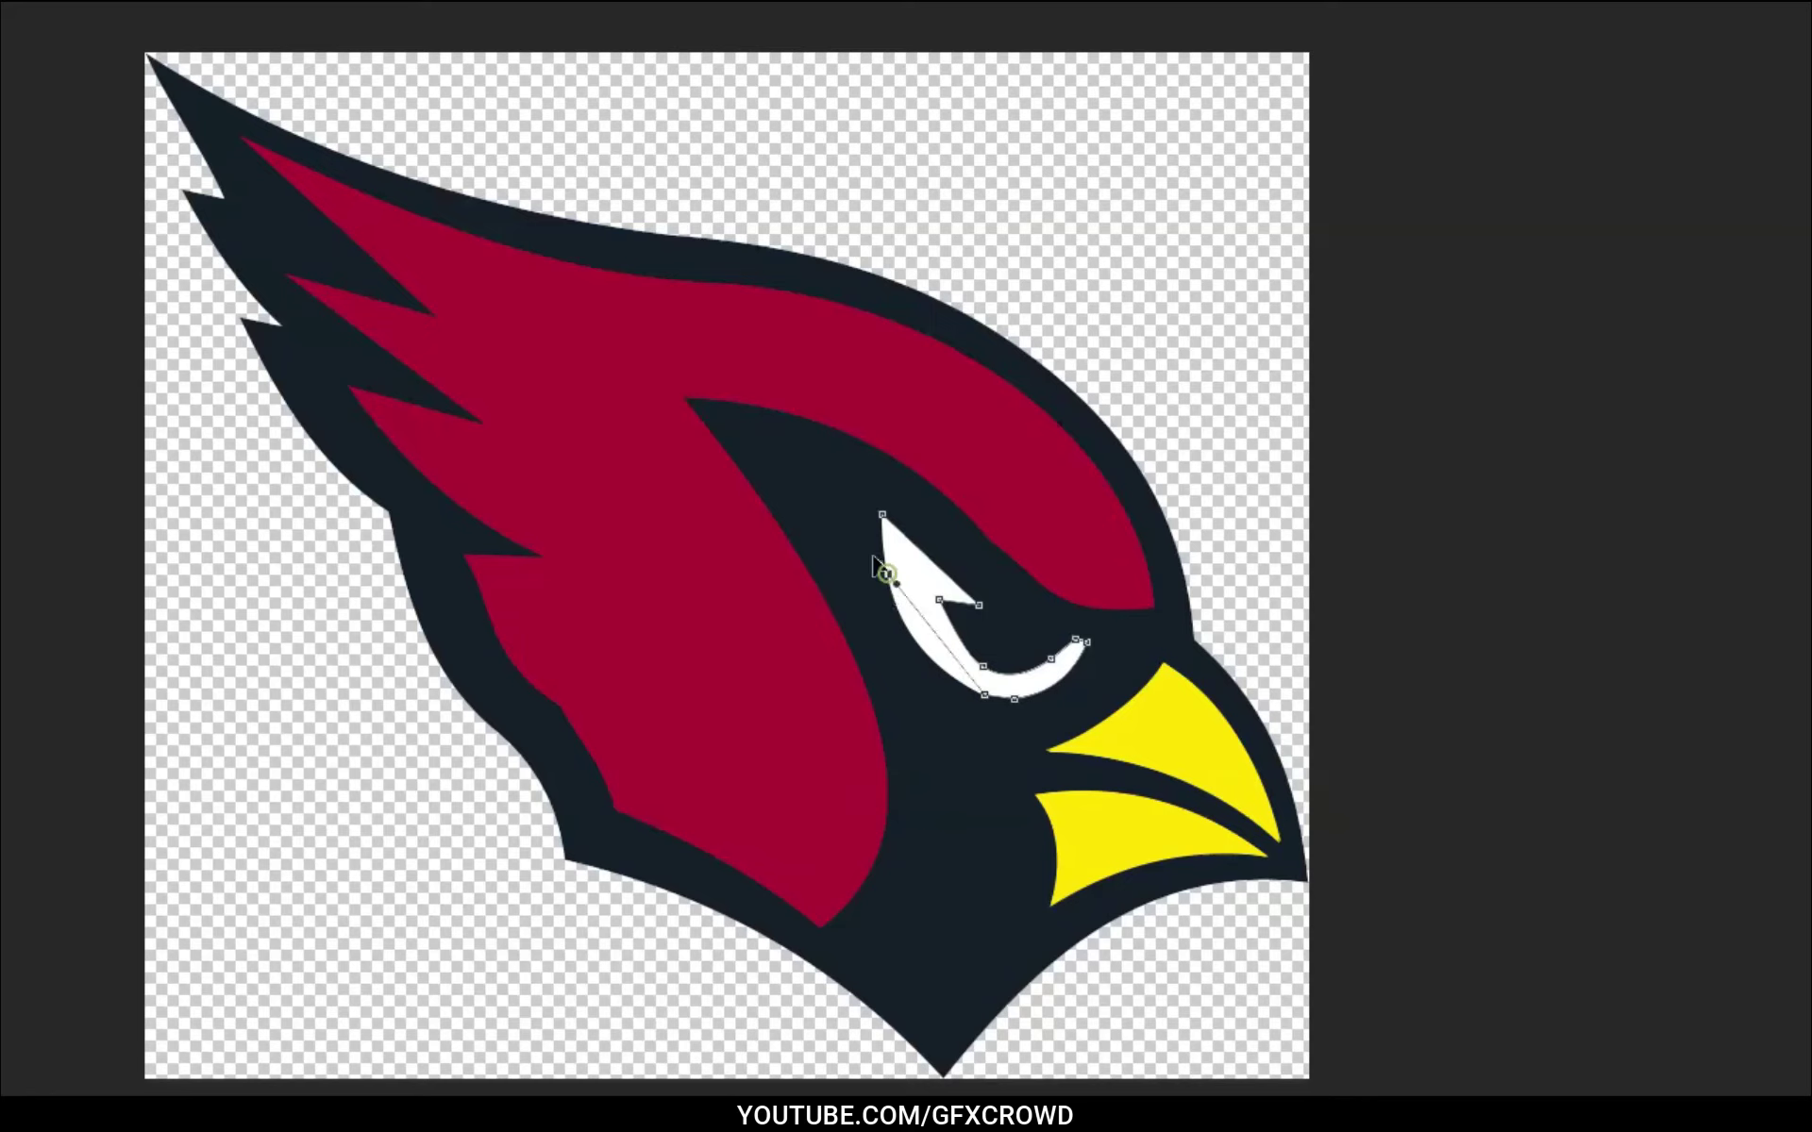
{"action": "left_click_drag", "start_coordinate": [862, 471], "coordinate": [862, 472]}
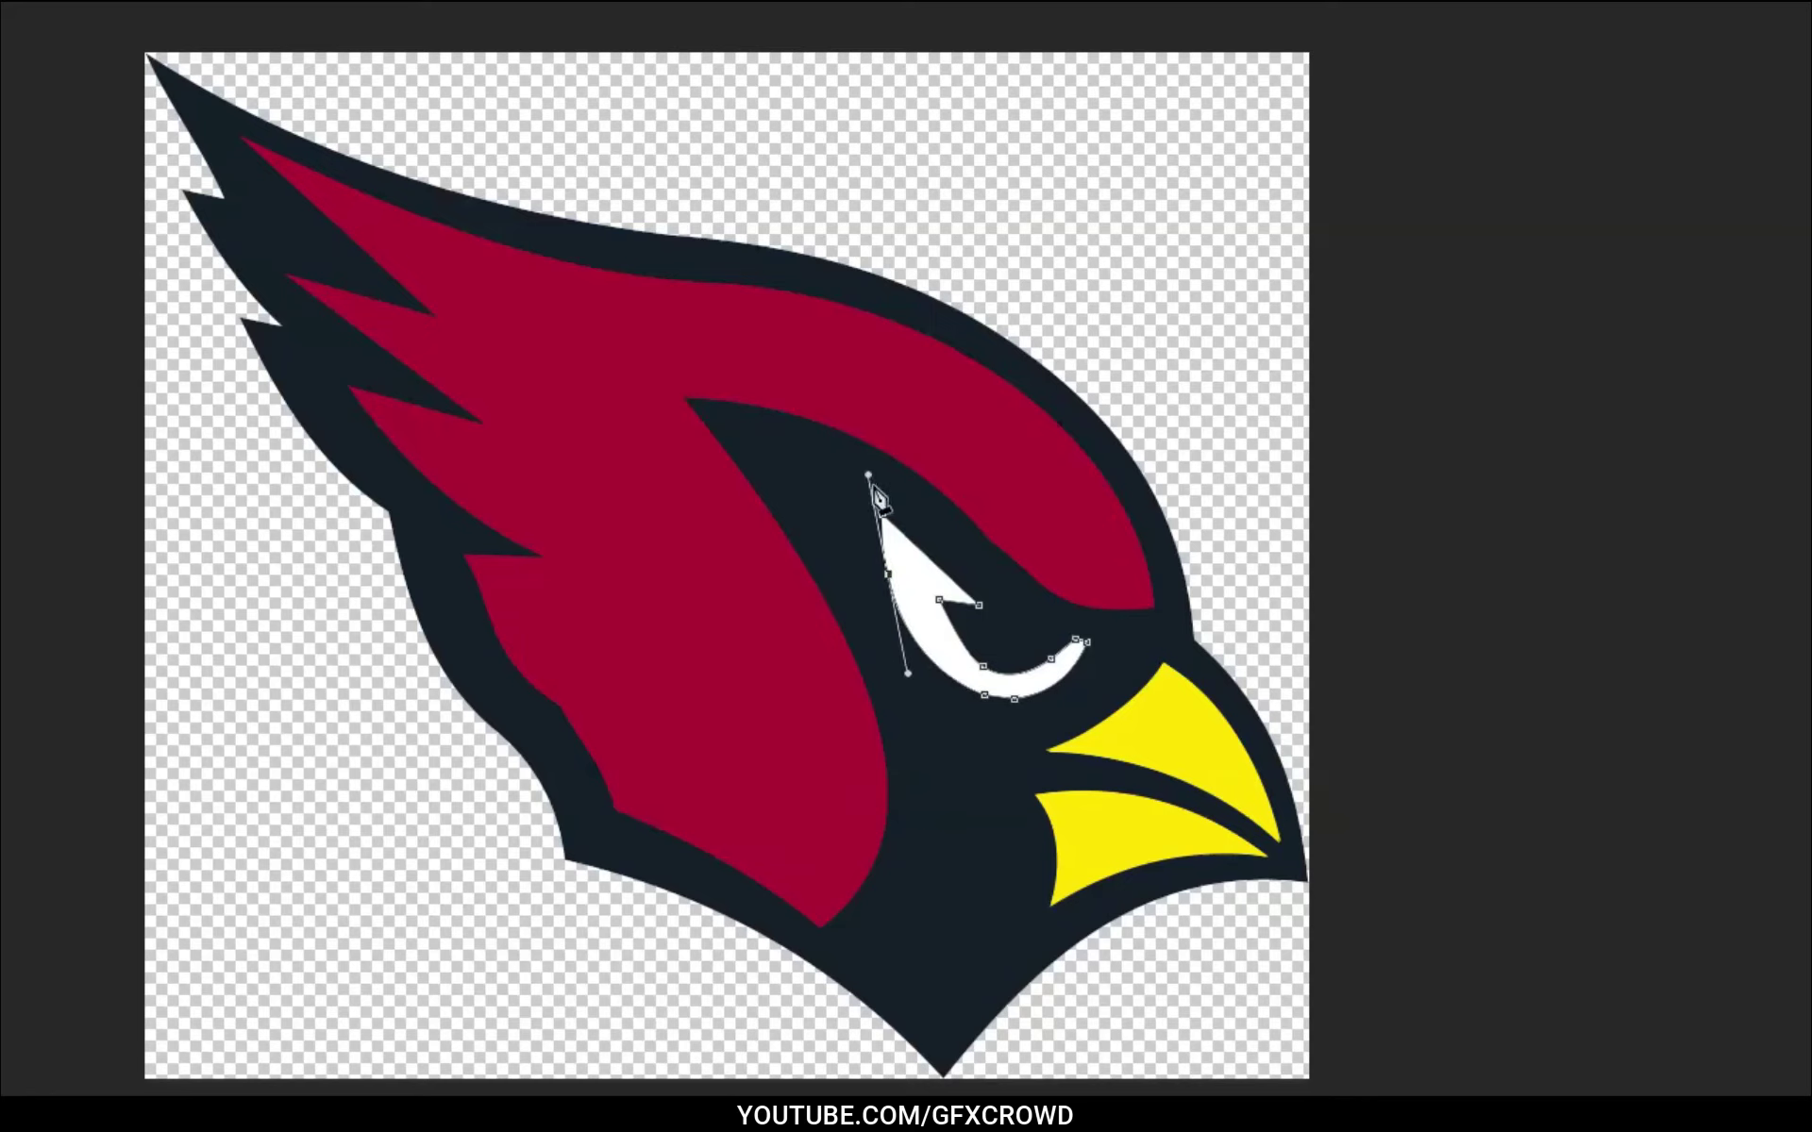
{"action": "left_click", "coordinate": [887, 573], "text": "alt"}
{"action": "left_click_drag", "start_coordinate": [888, 573], "coordinate": [883, 529]}
{"action": "left_click", "coordinate": [884, 517]}
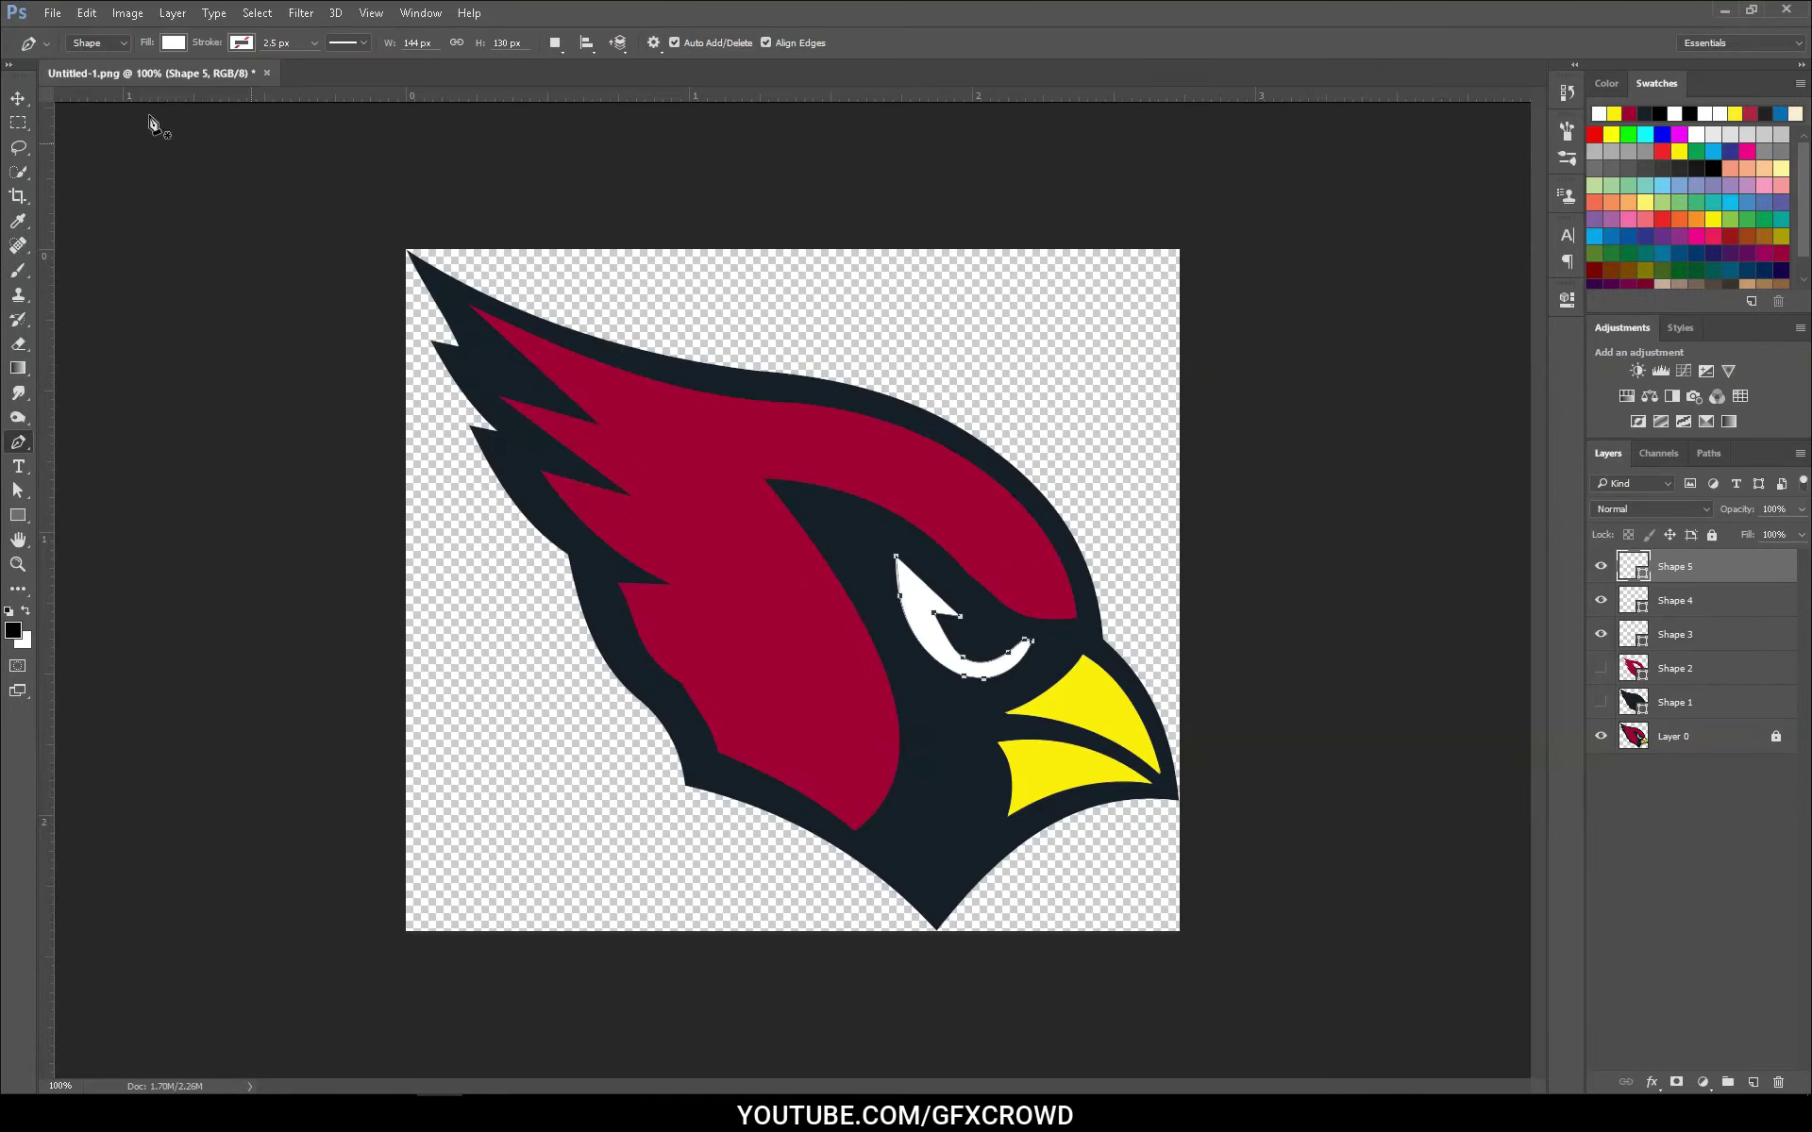
Show the first two traced shapes and hide the original logo layer.
{"action": "left_click", "coordinate": [18, 98]}
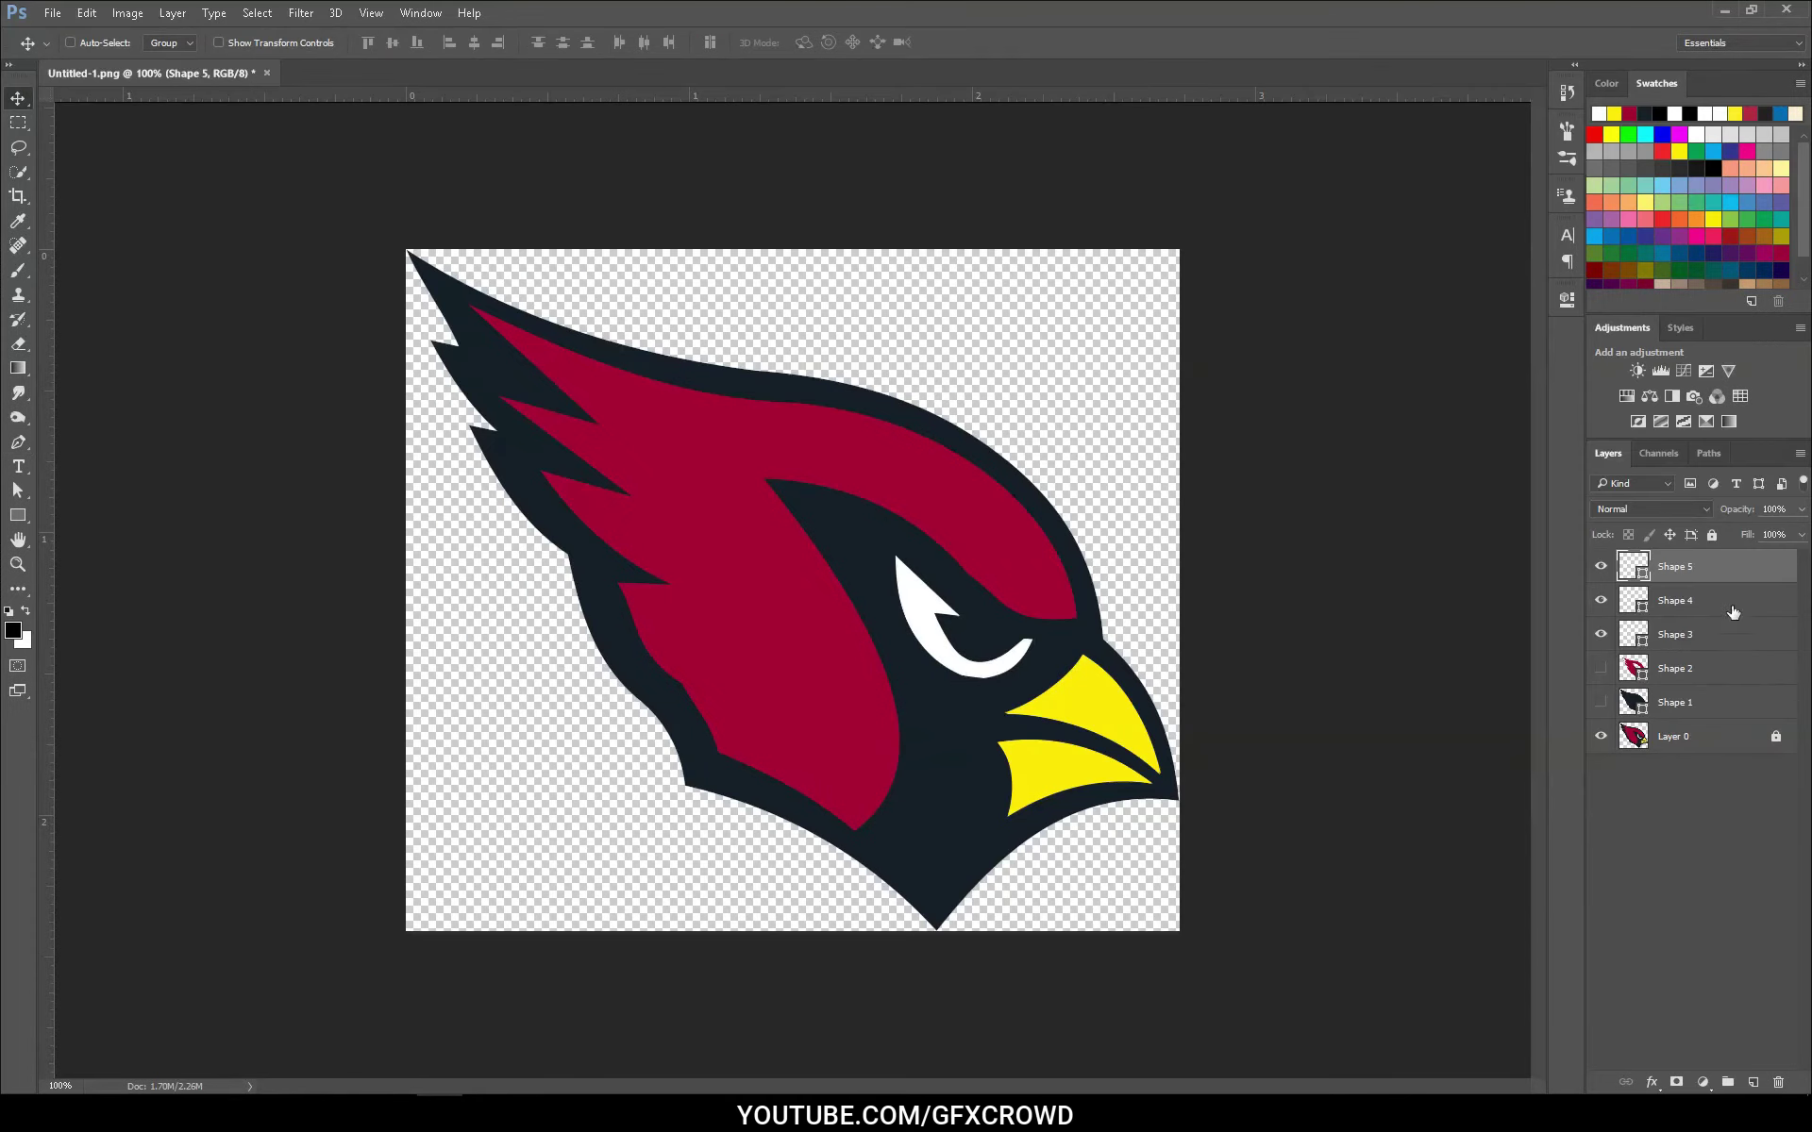
{"action": "left_click_drag", "start_coordinate": [1602, 668], "coordinate": [1602, 703]}
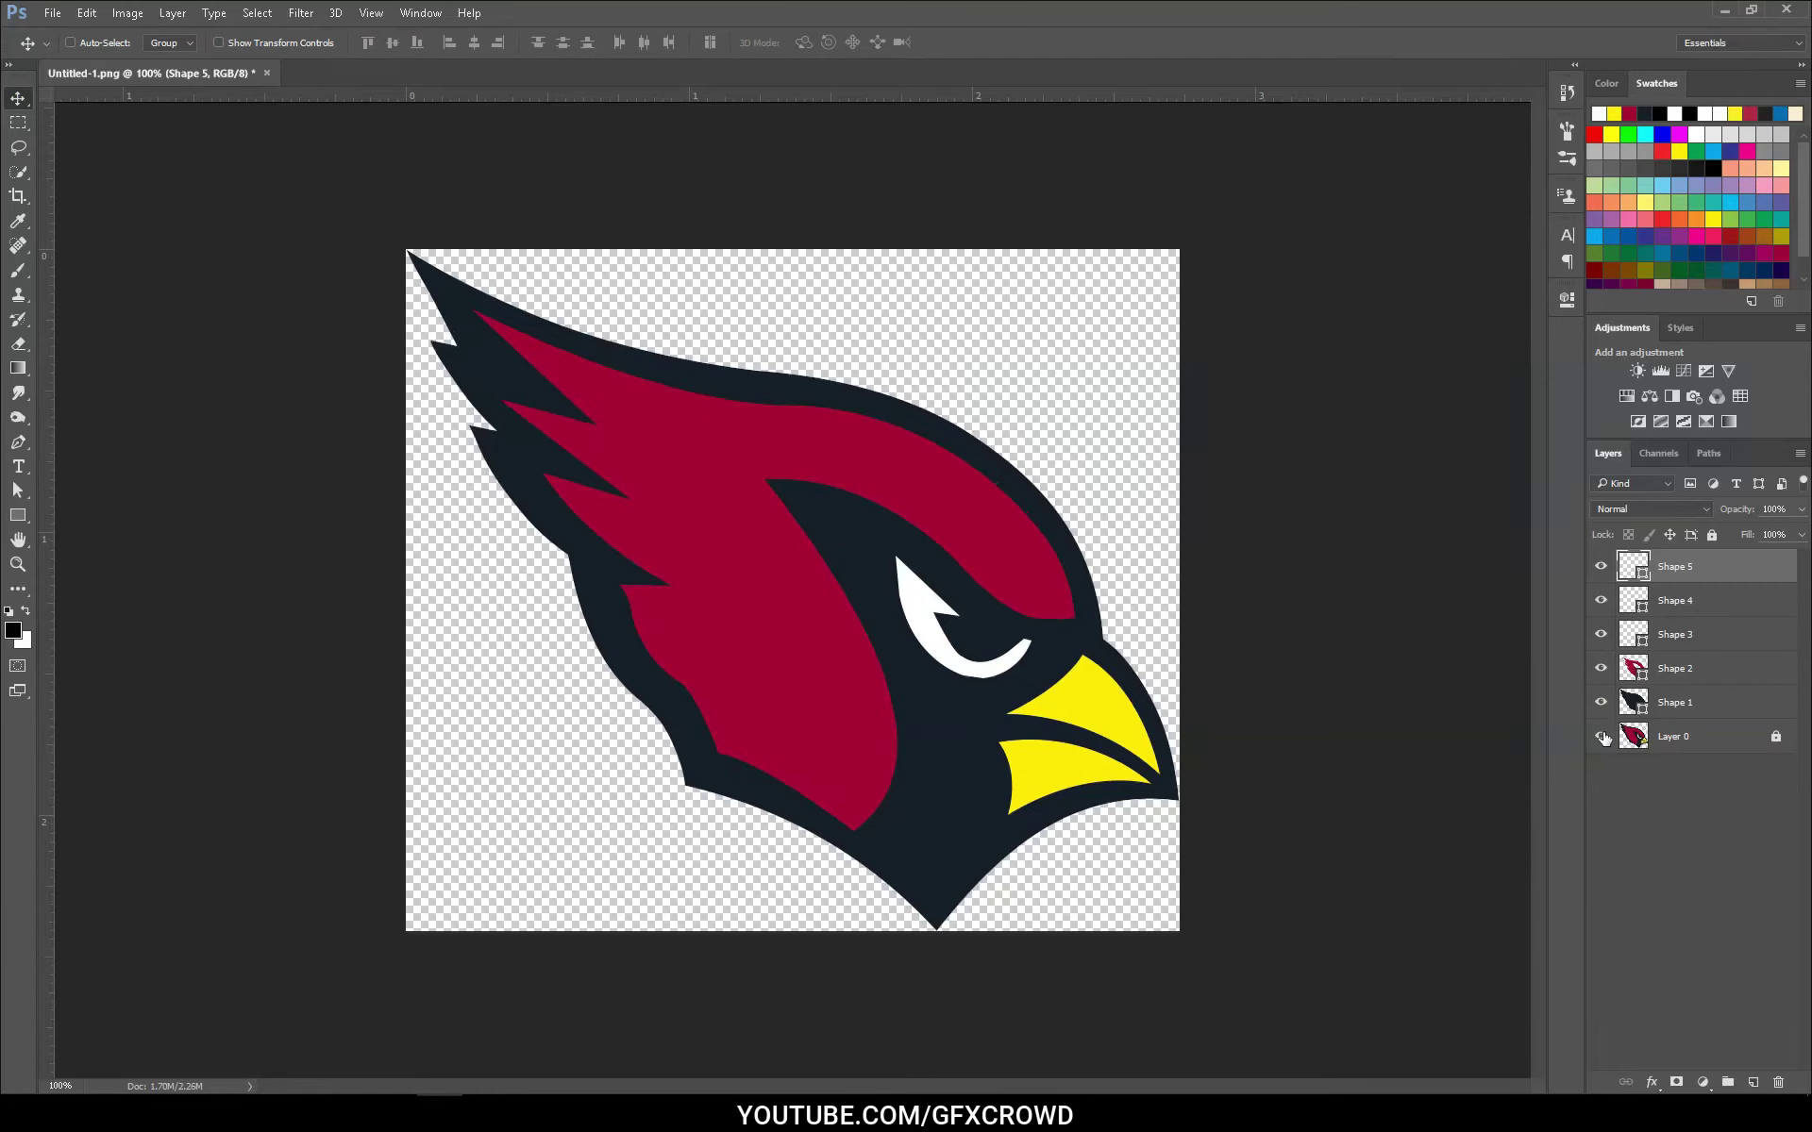
{"action": "left_click", "coordinate": [1605, 738]}
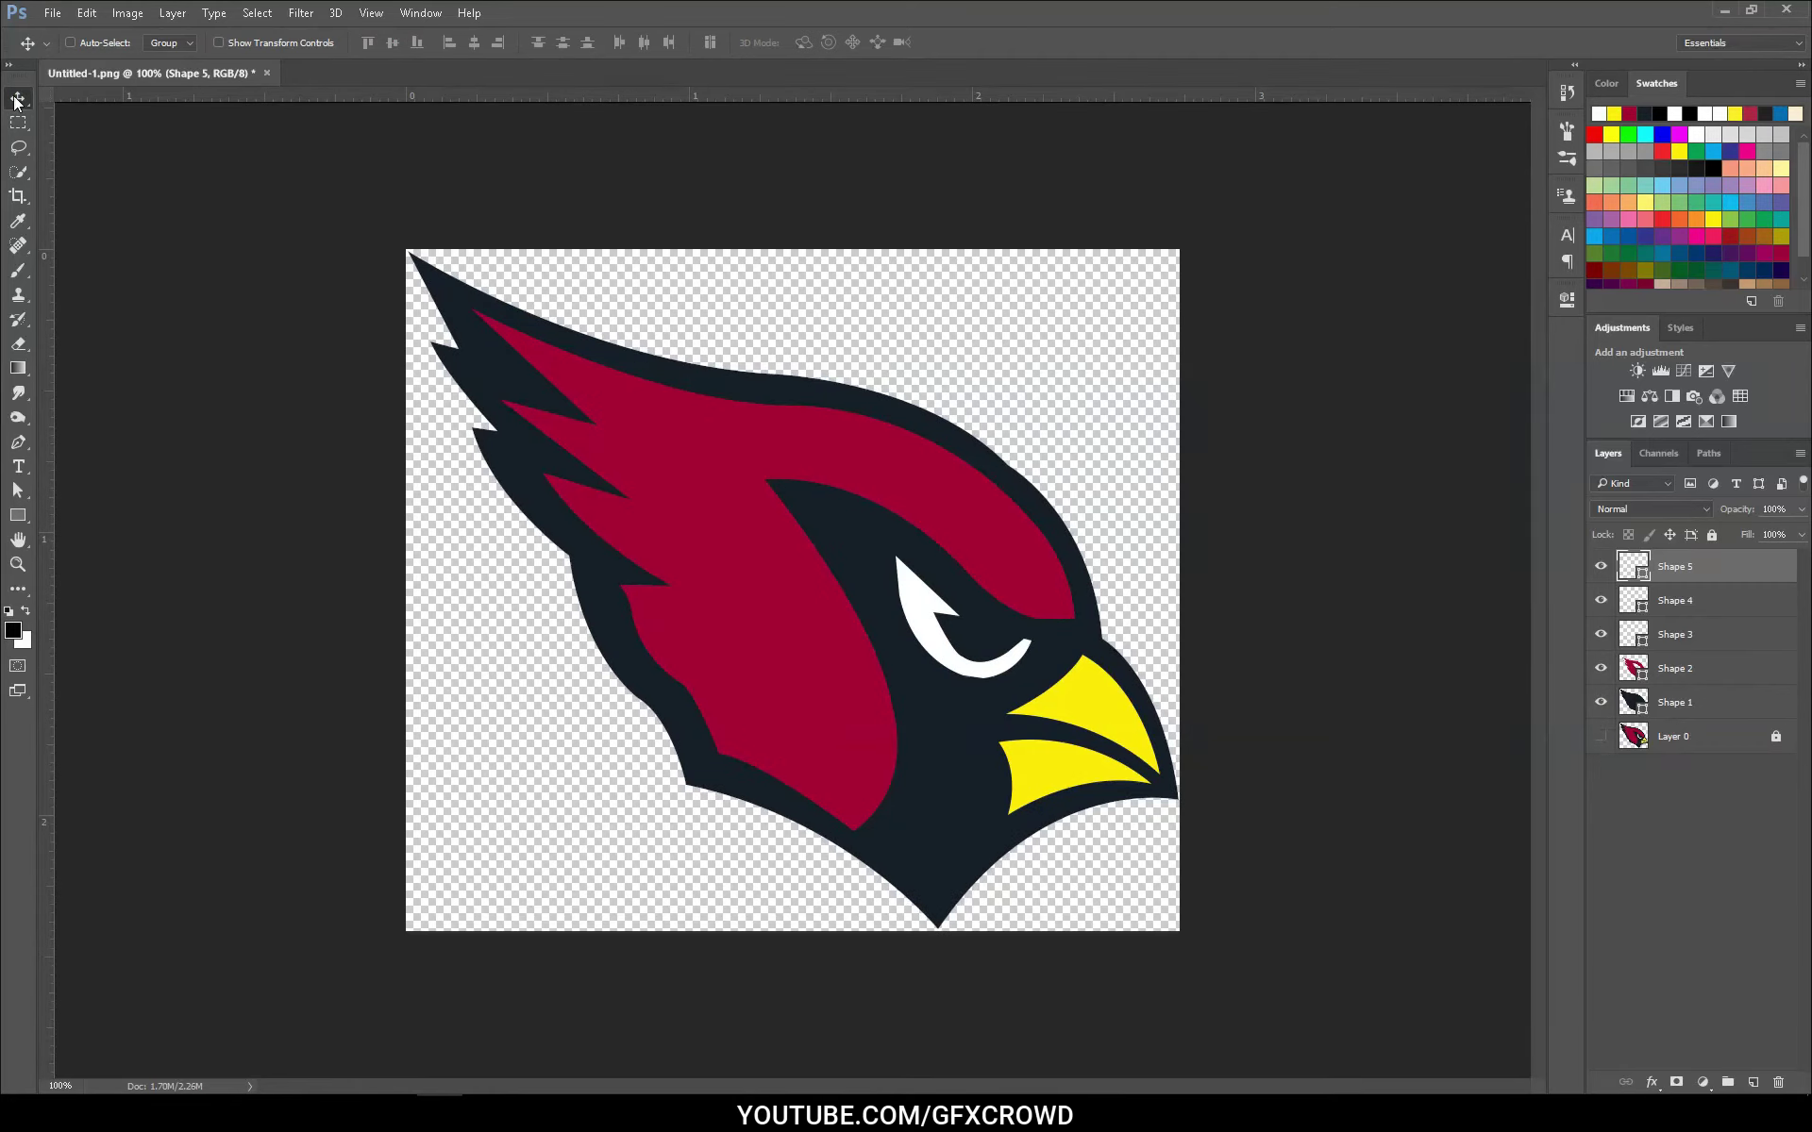
Group Shape 1–5, scale the group to about three-quarters and centre it on the canvas.
{"action": "left_click", "coordinate": [1694, 704], "text": "shift"}
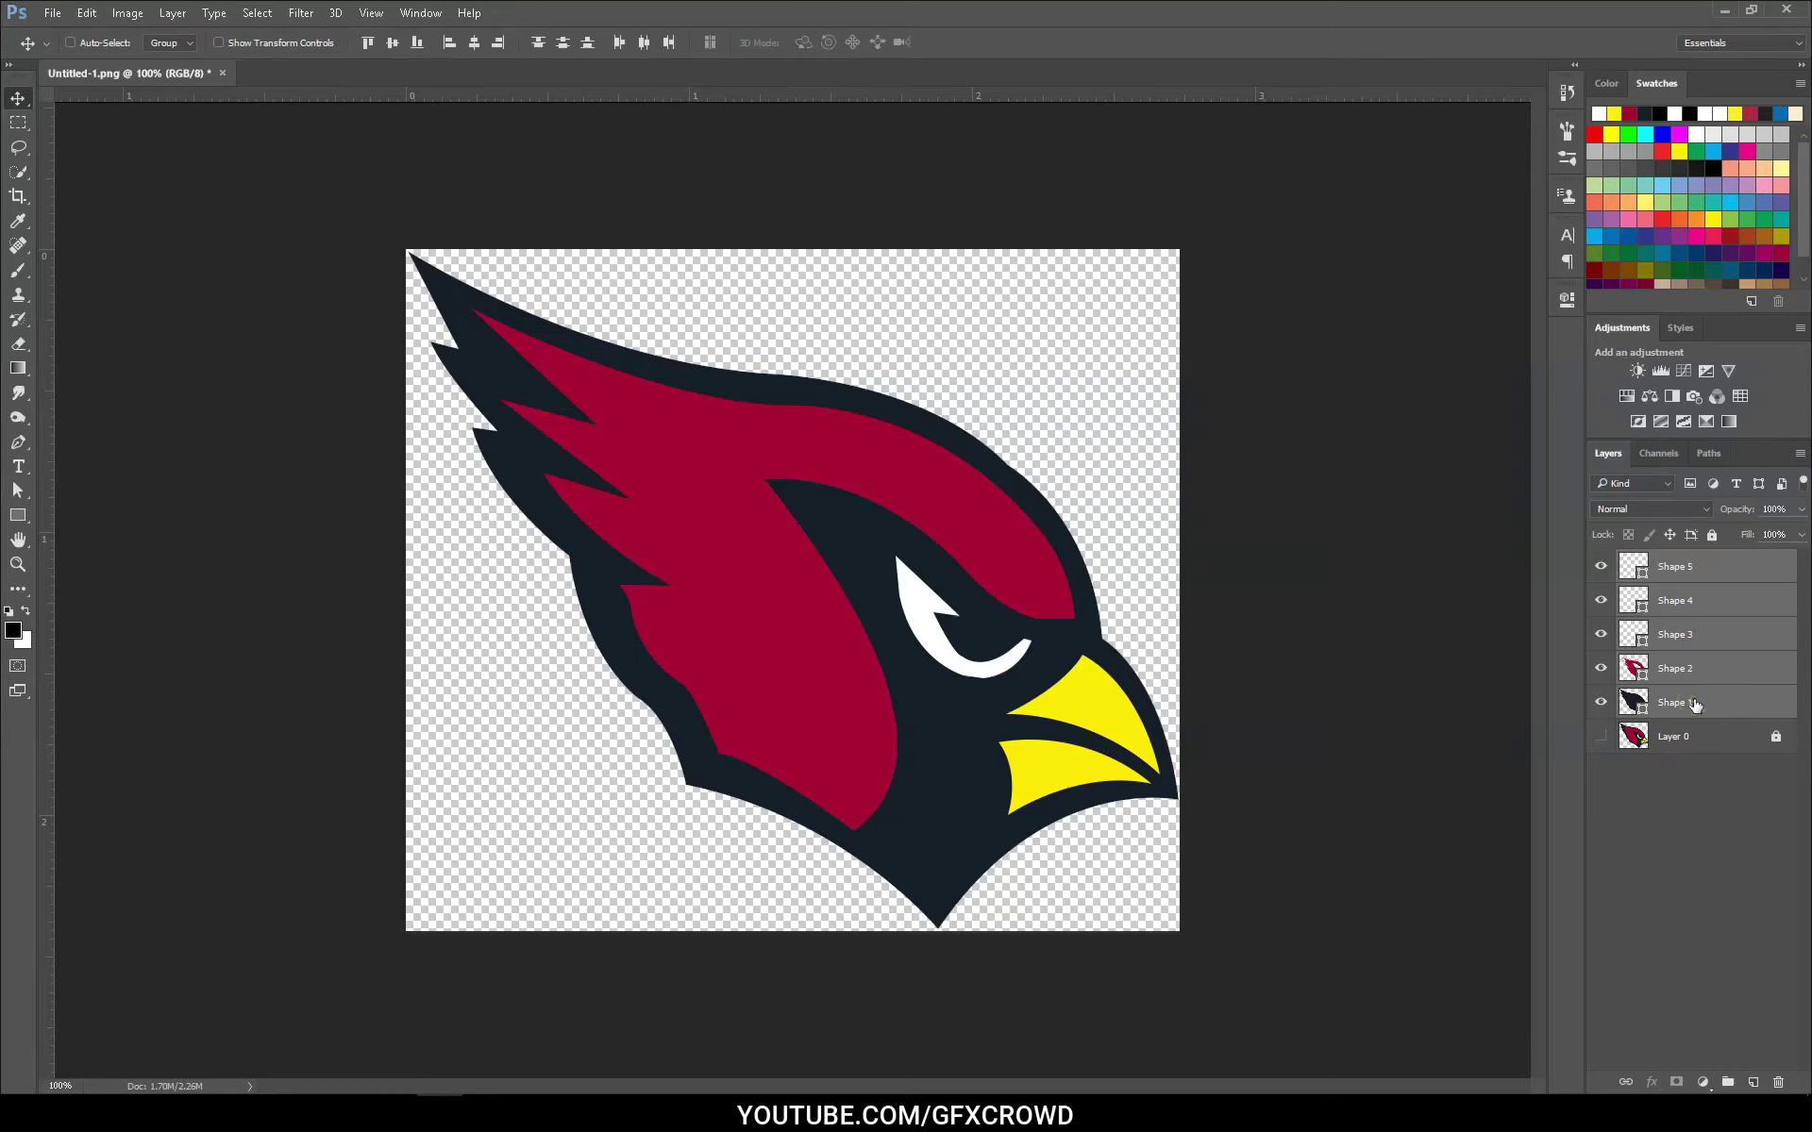
{"action": "left_click", "coordinate": [1726, 1080]}
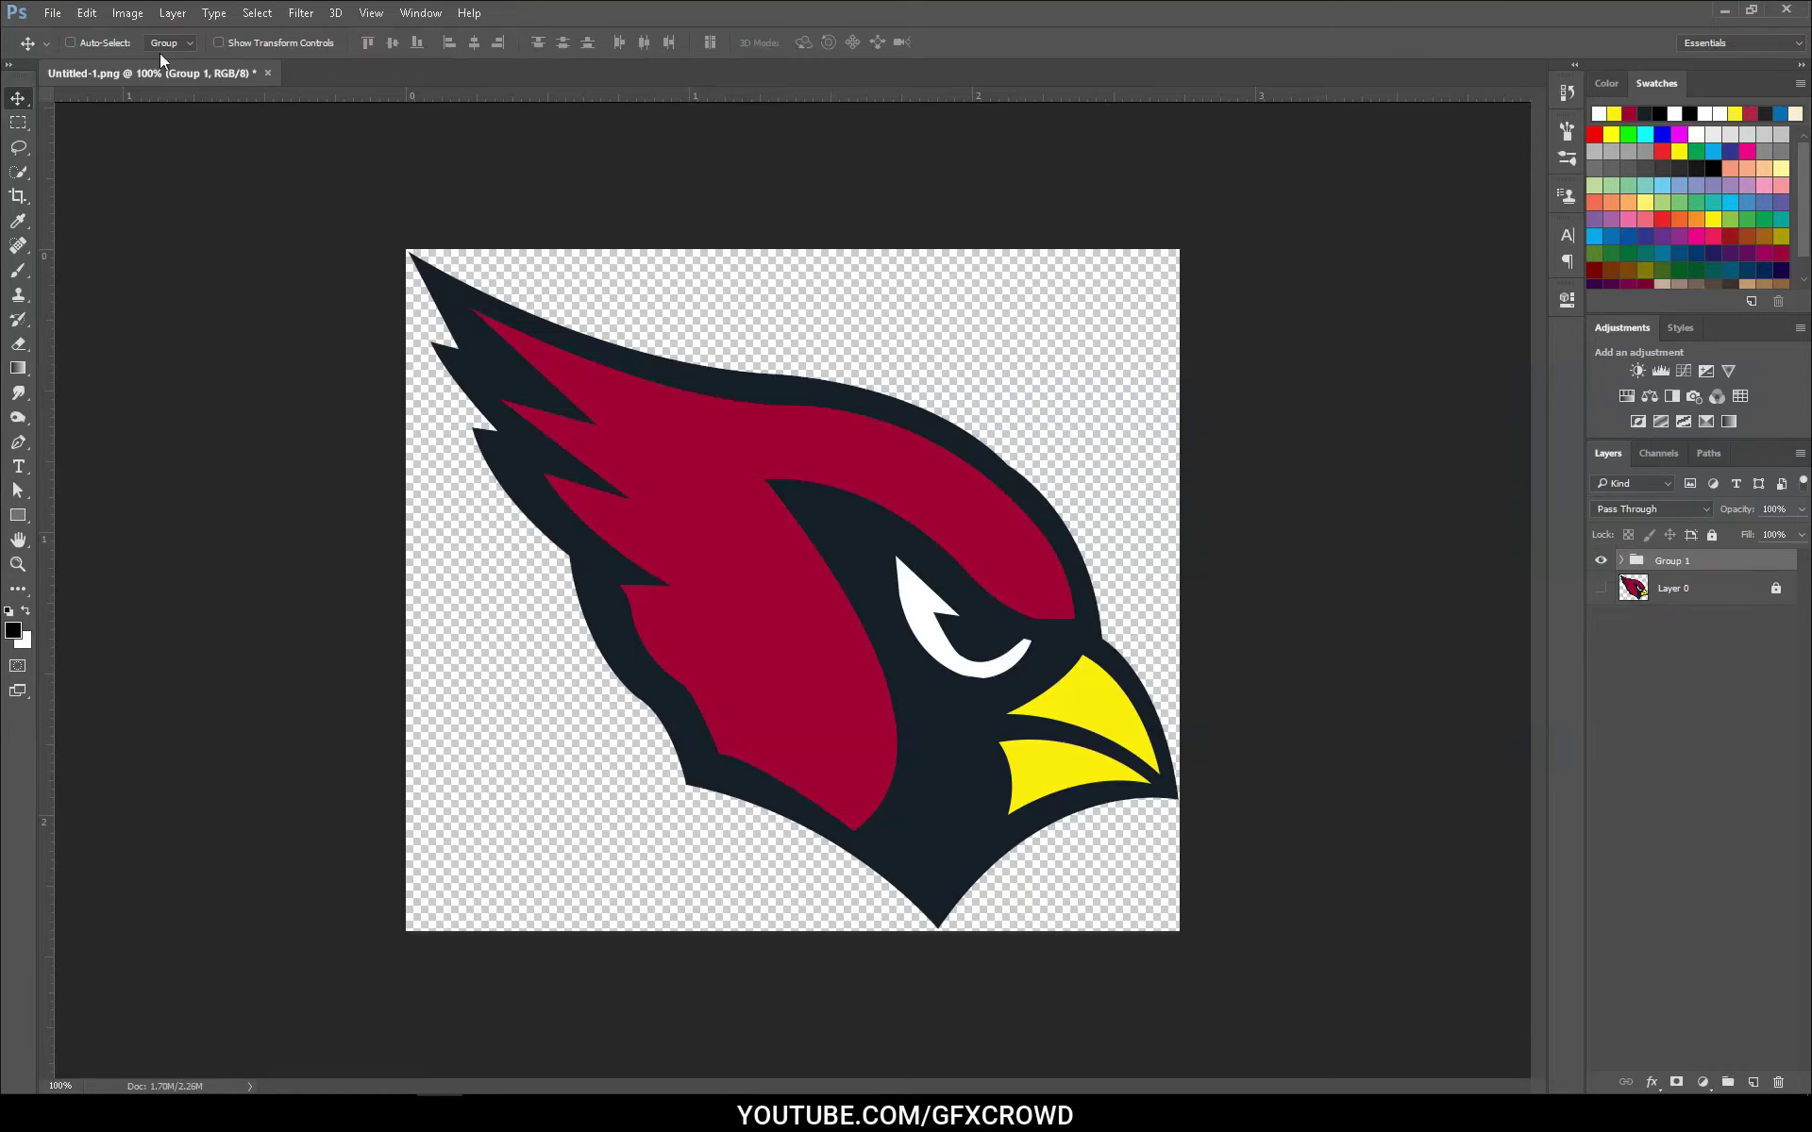
{"action": "key", "text": "ctrl+t"}
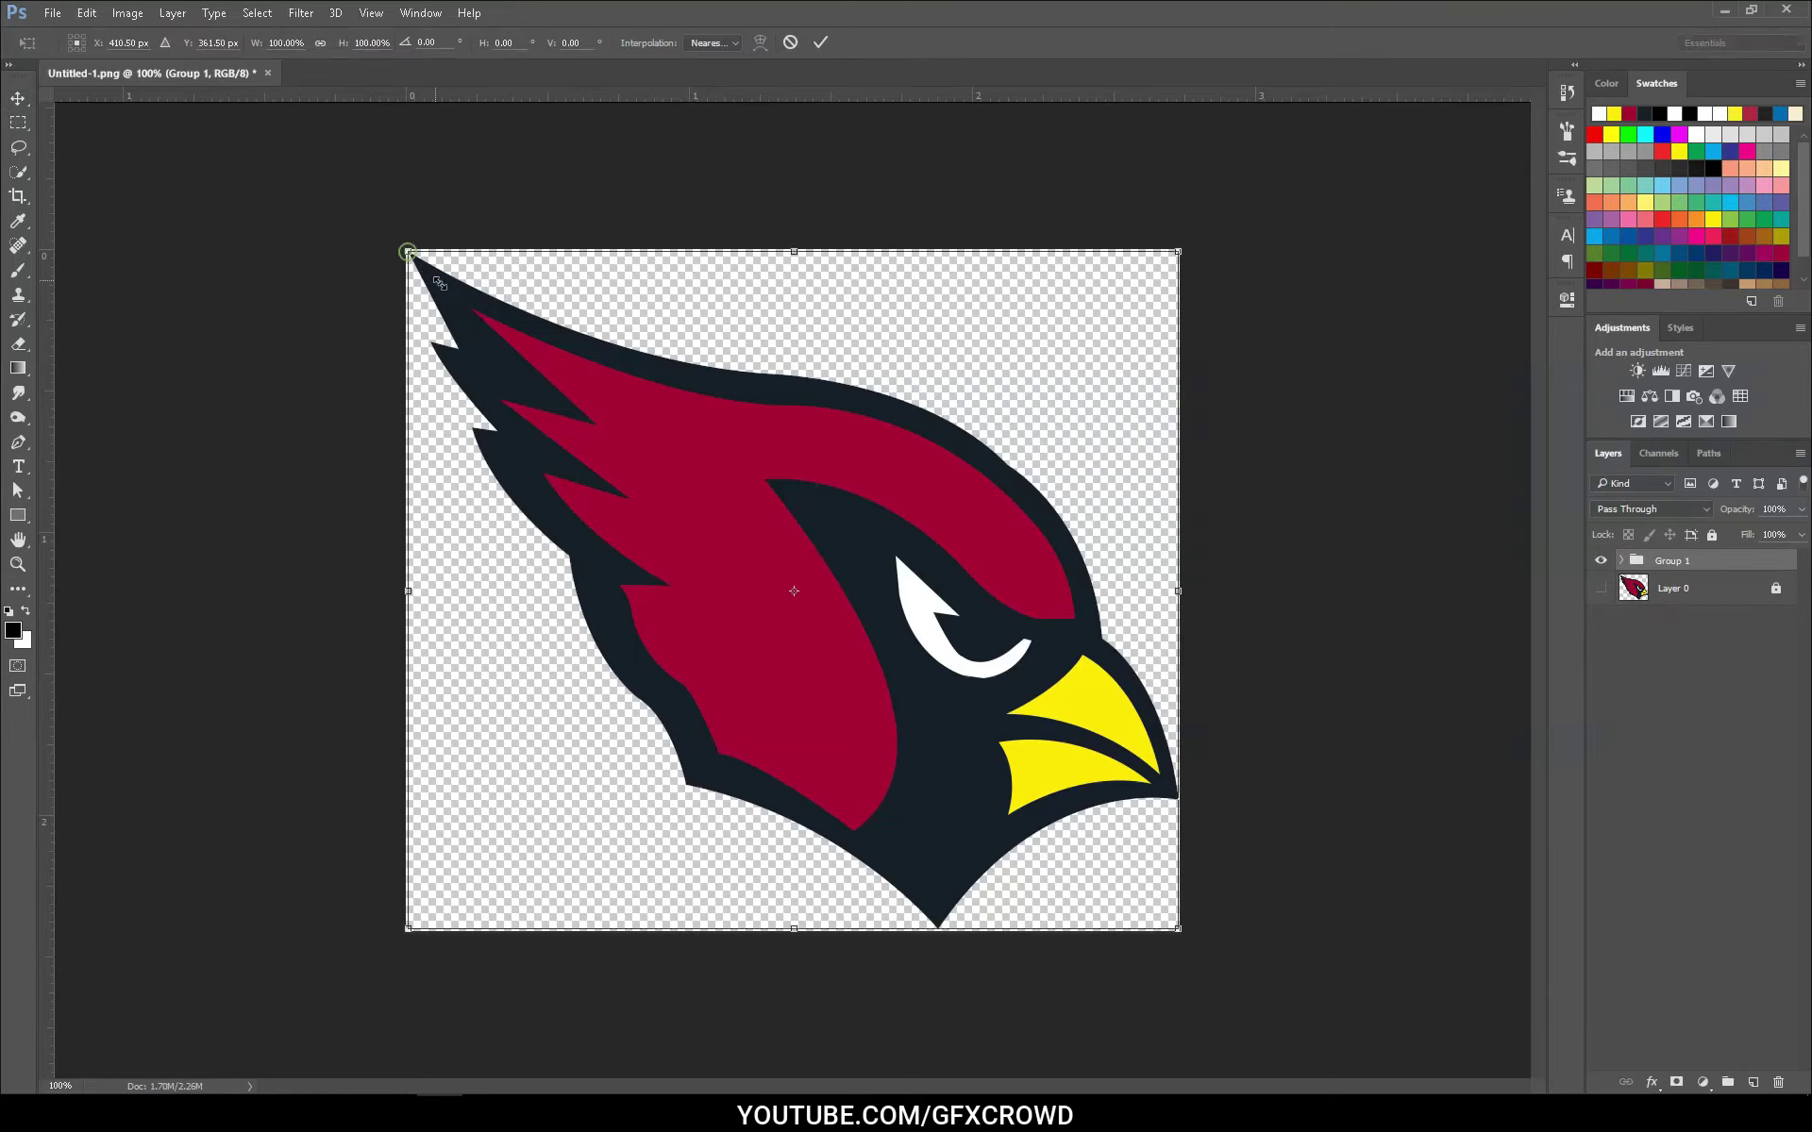
{"action": "left_click_drag", "start_coordinate": [408, 252], "coordinate": [659, 472]}
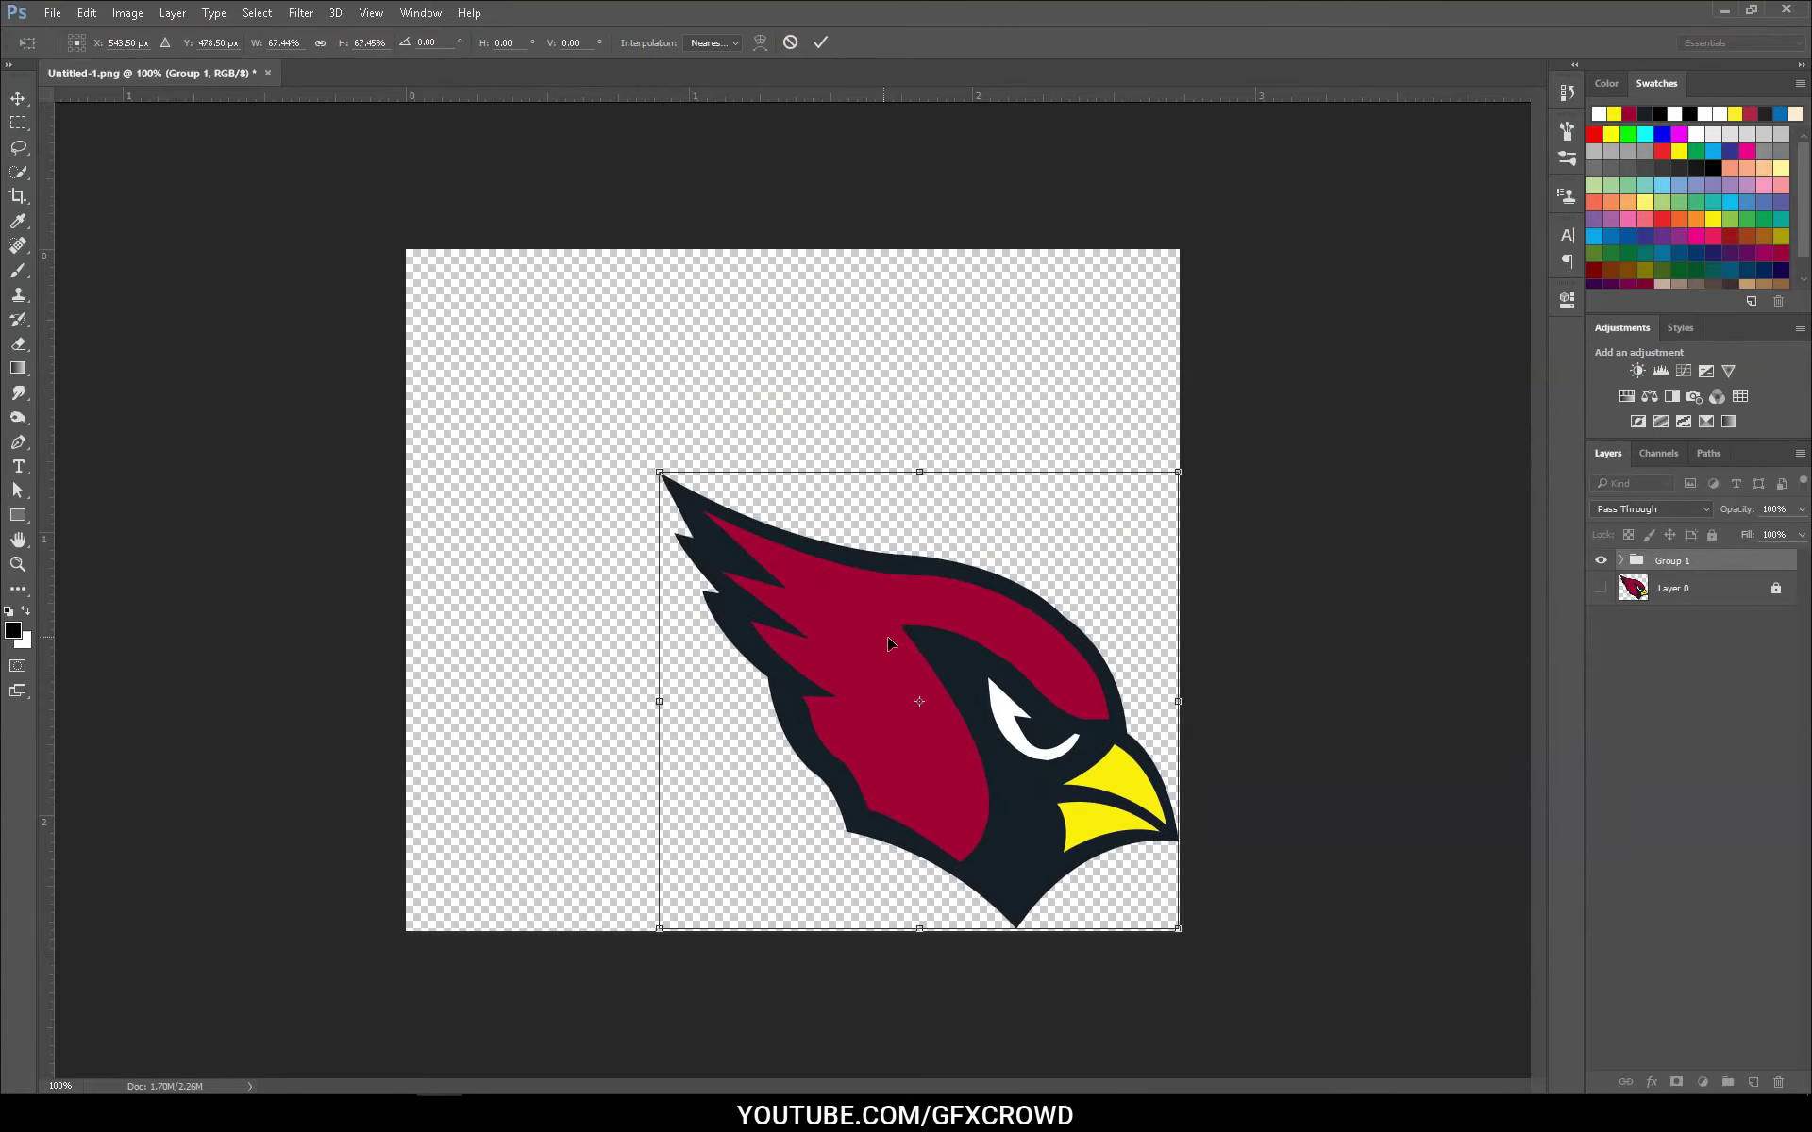
{"action": "left_click_drag", "start_coordinate": [887, 644], "coordinate": [858, 512]}
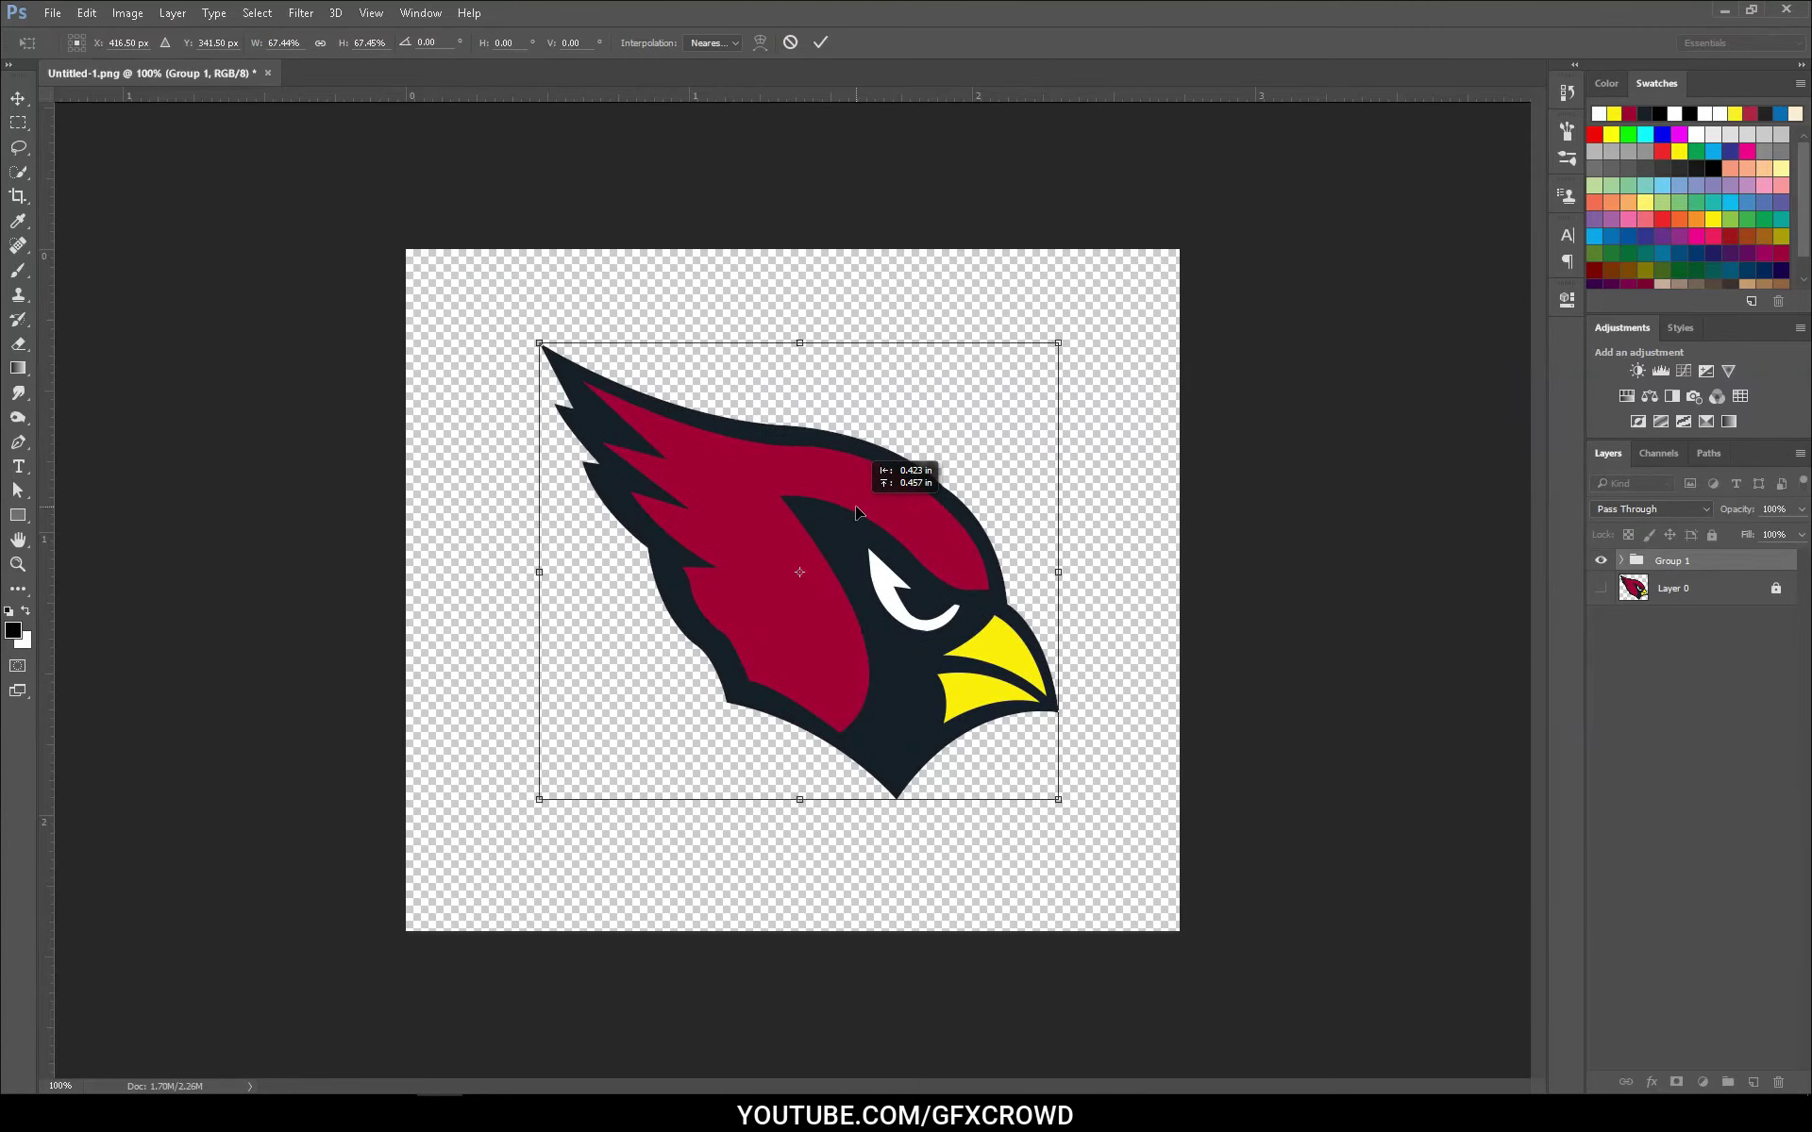
{"action": "left_click_drag", "start_coordinate": [1058, 345], "coordinate": [1091, 318]}
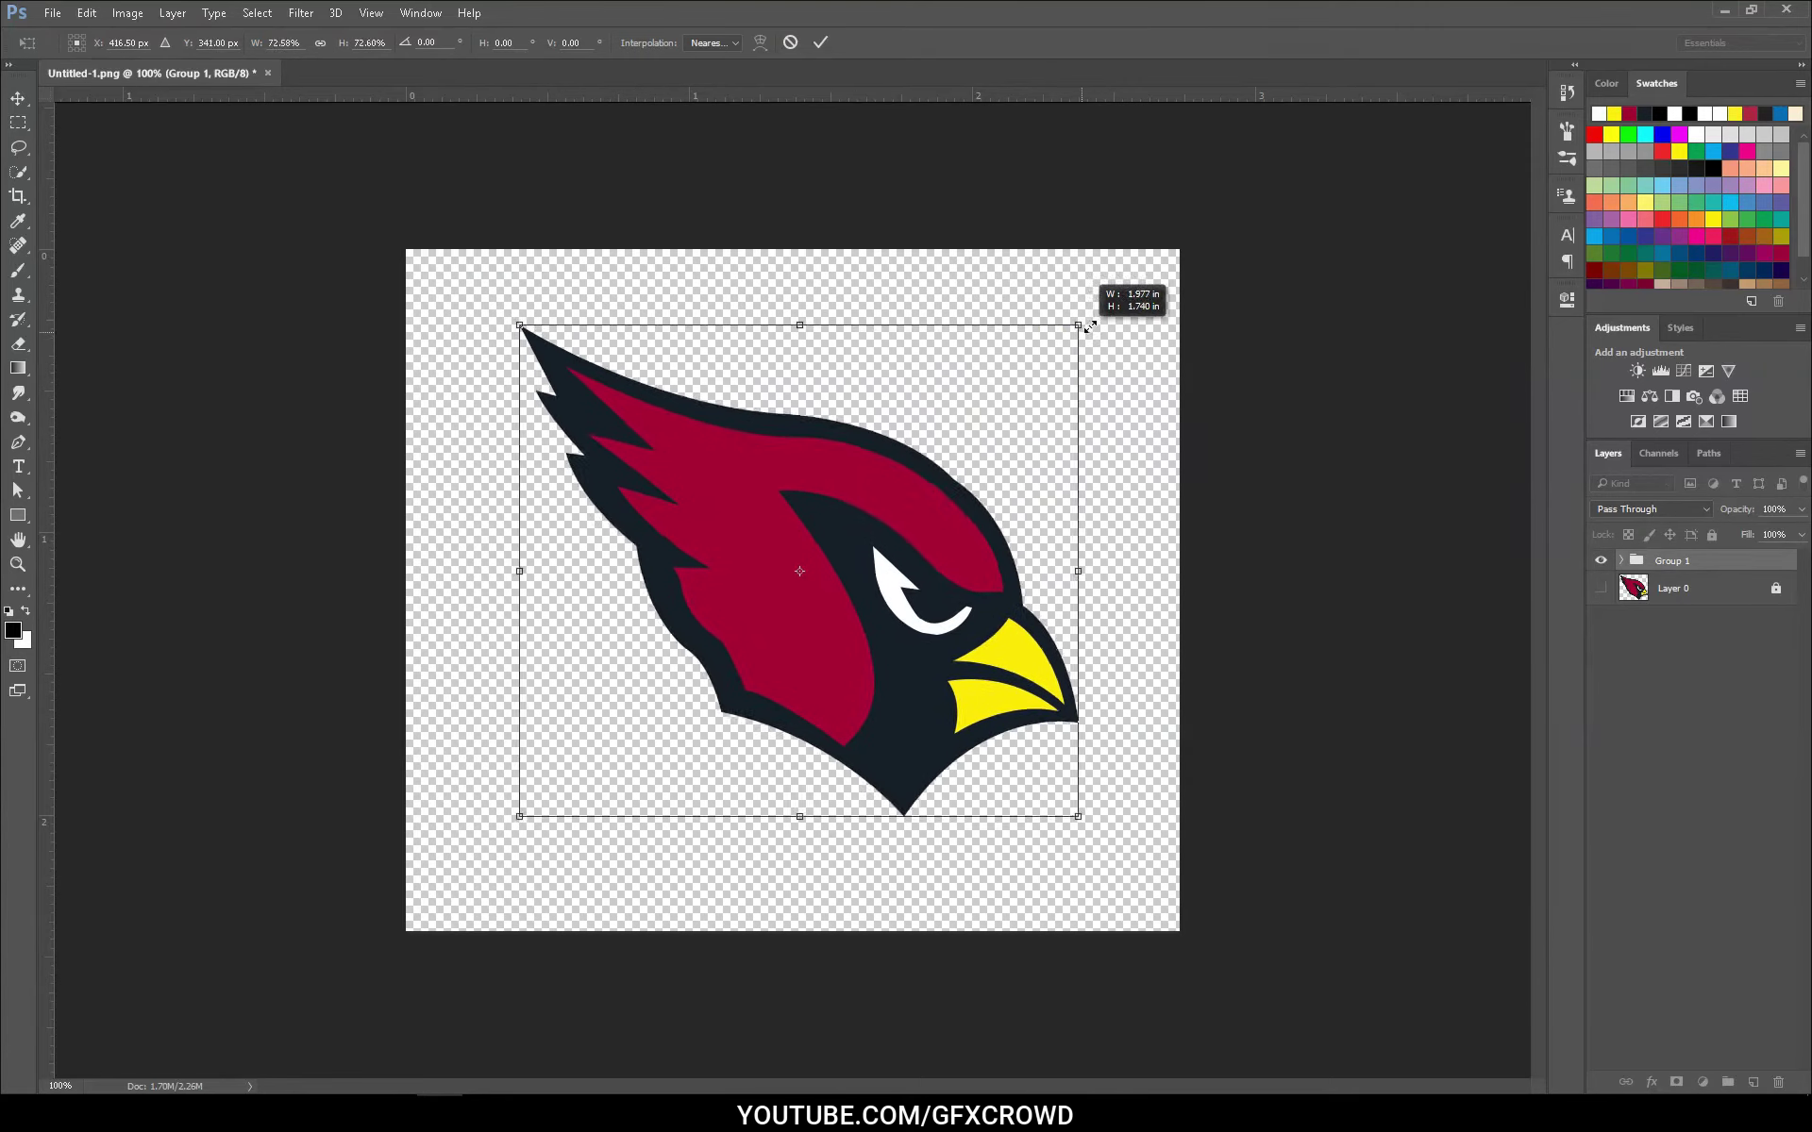
{"action": "left_click", "coordinate": [17, 98]}
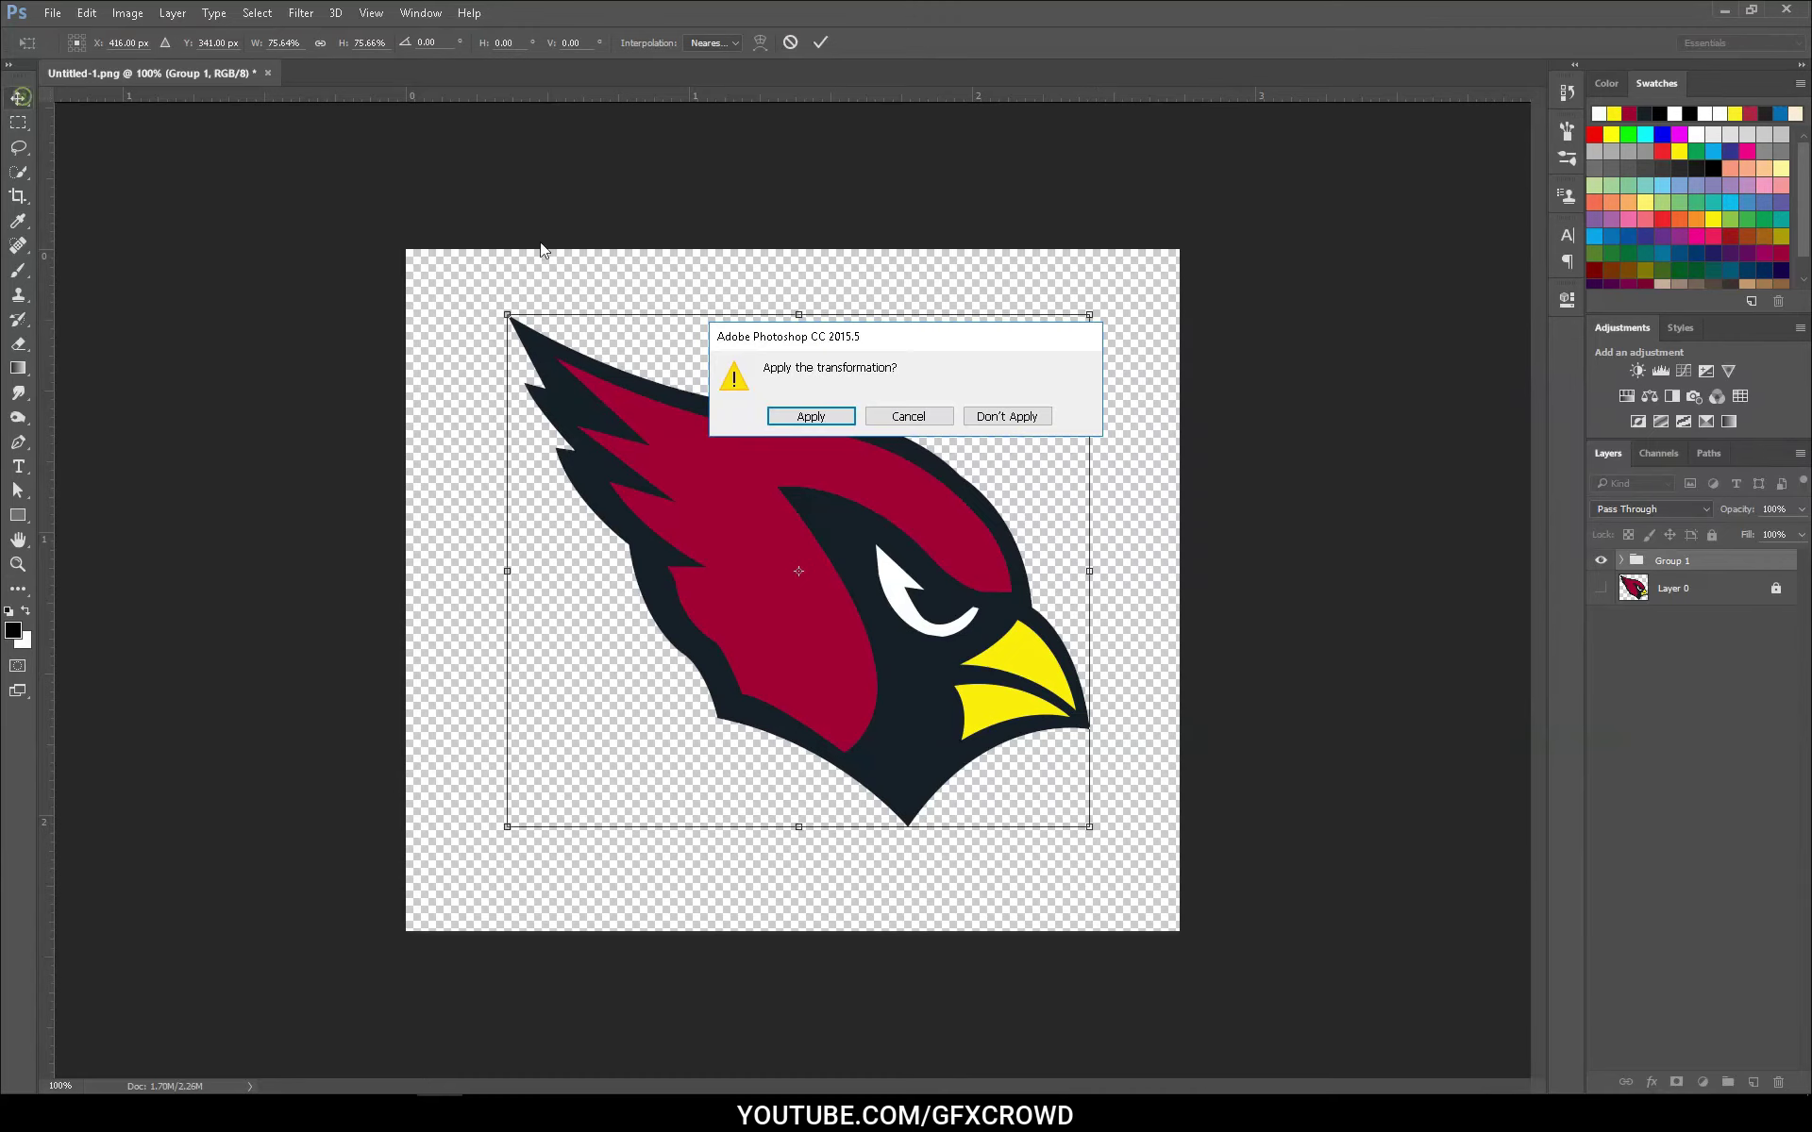
{"action": "left_click", "coordinate": [821, 421]}
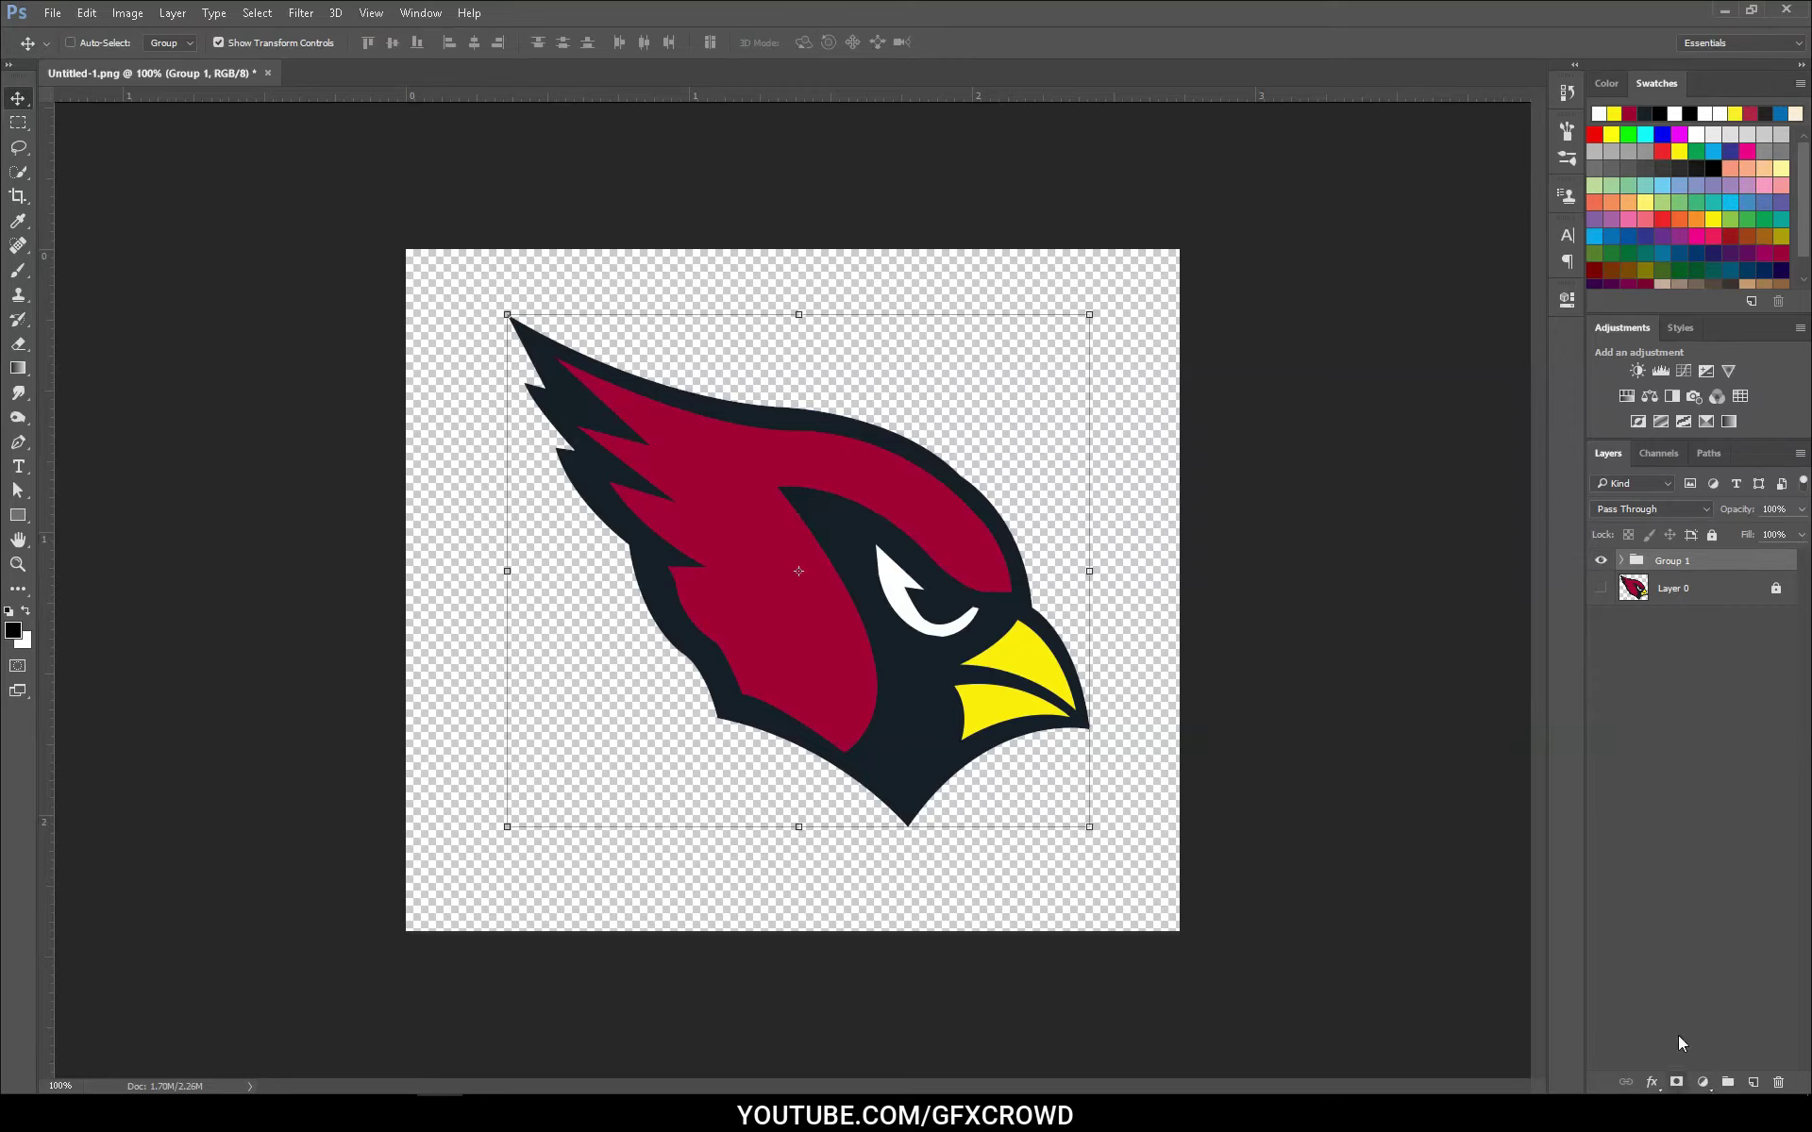
Add a reversed radial gradient fill layer starting from the Blue 1 preset.
{"action": "left_click", "coordinate": [217, 42]}
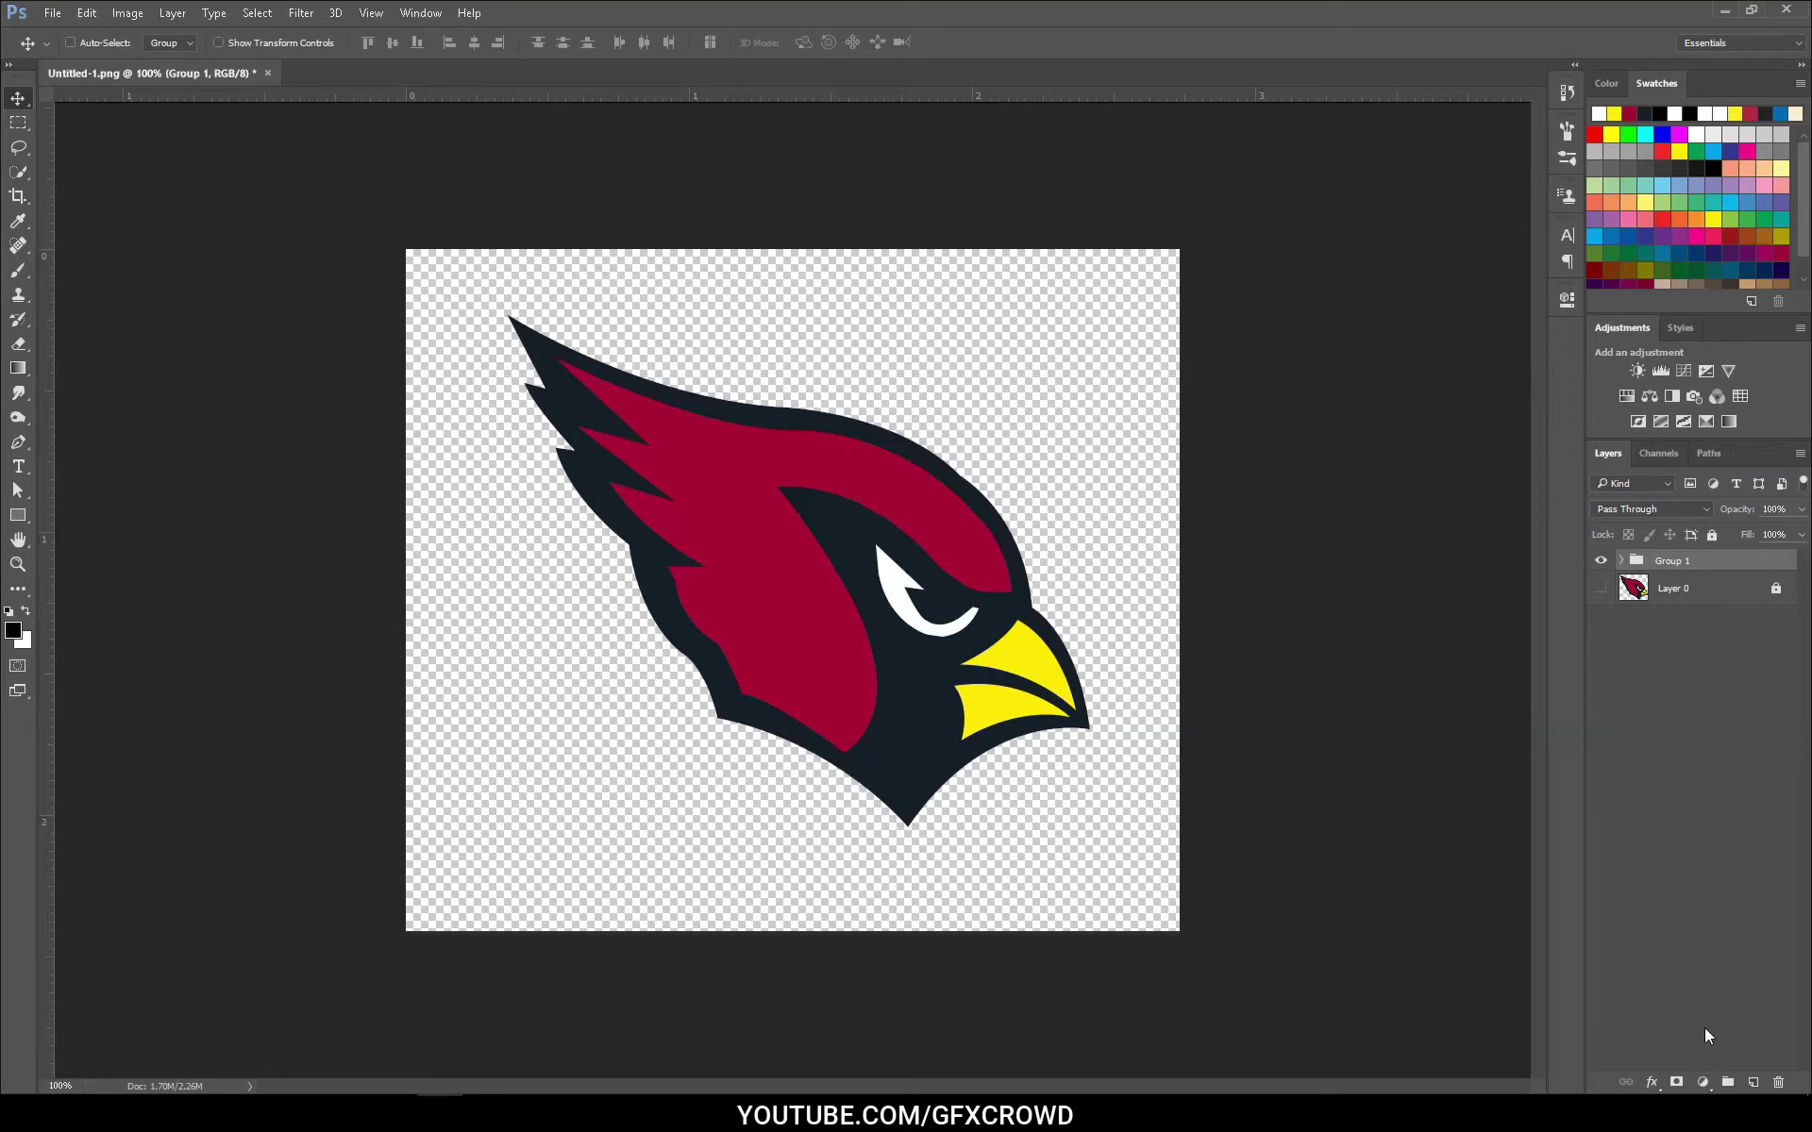
{"action": "left_click", "coordinate": [1703, 1082]}
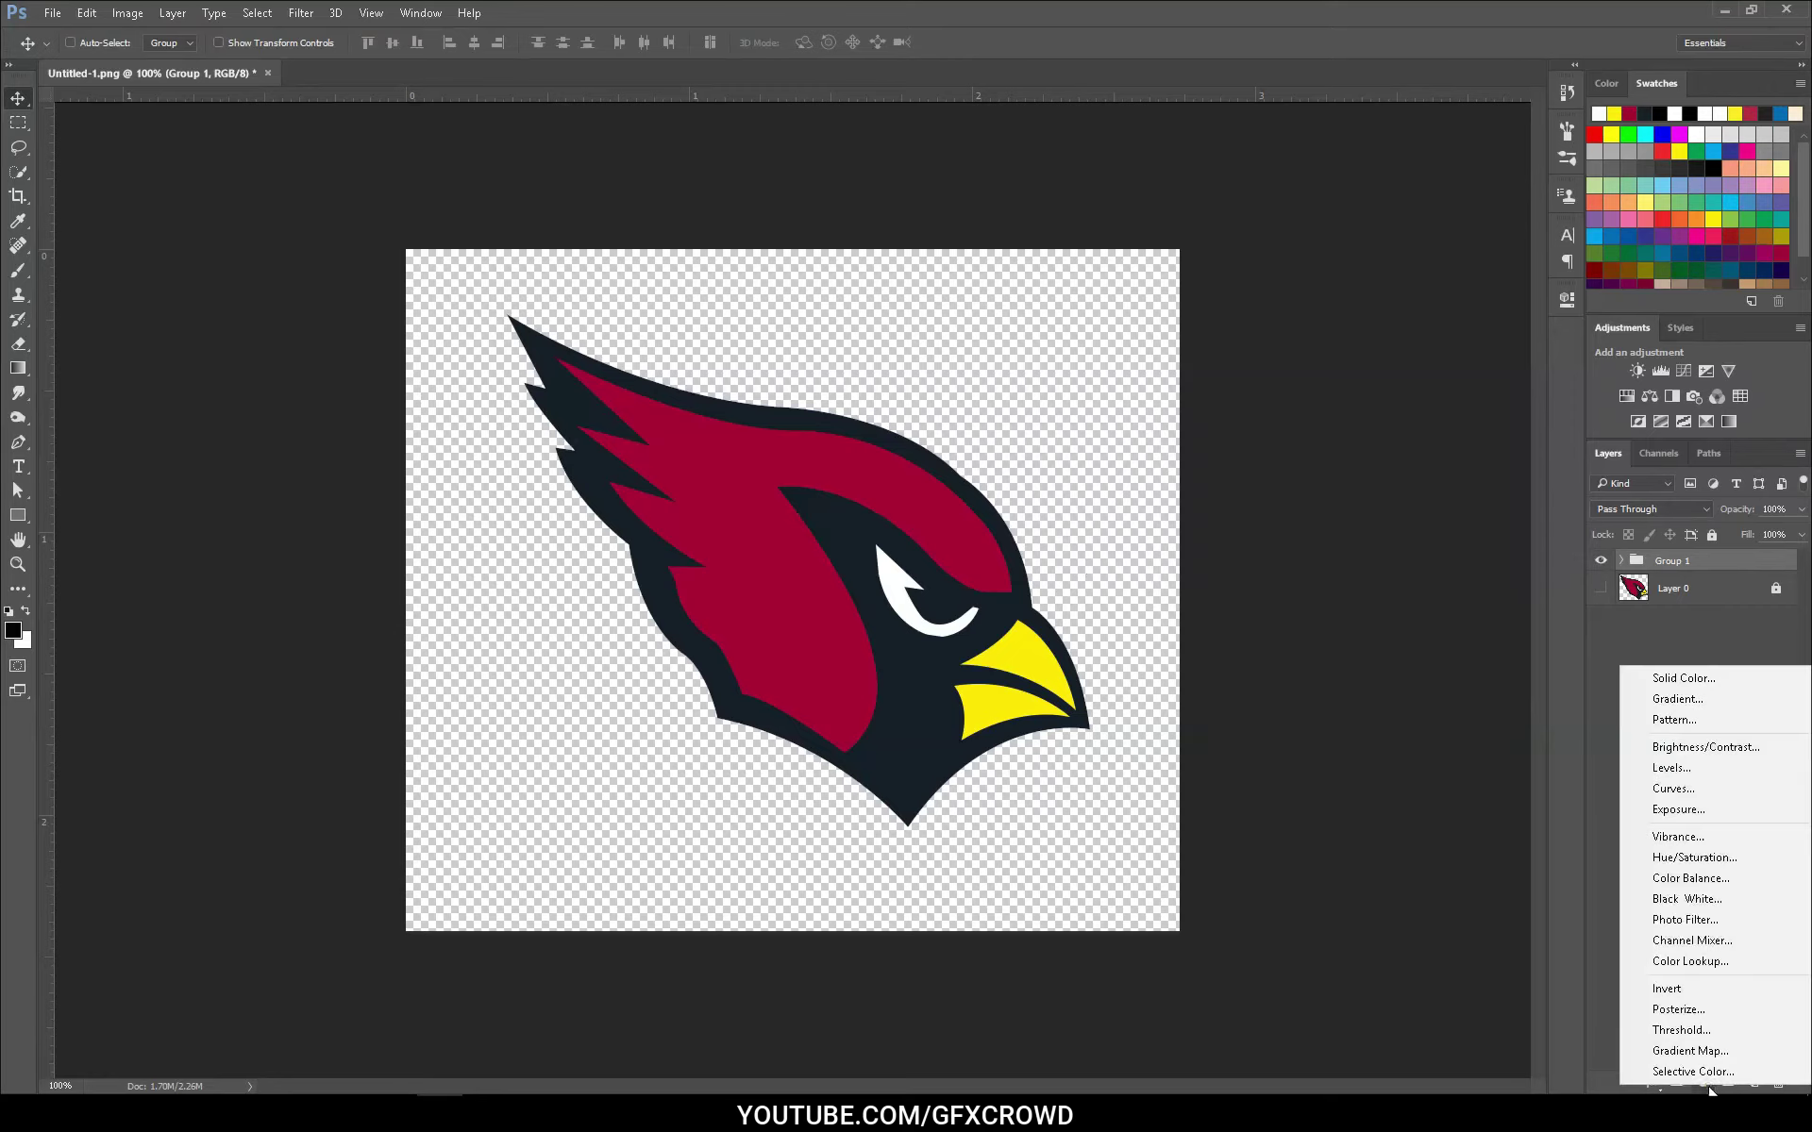
{"action": "left_click", "coordinate": [1689, 698]}
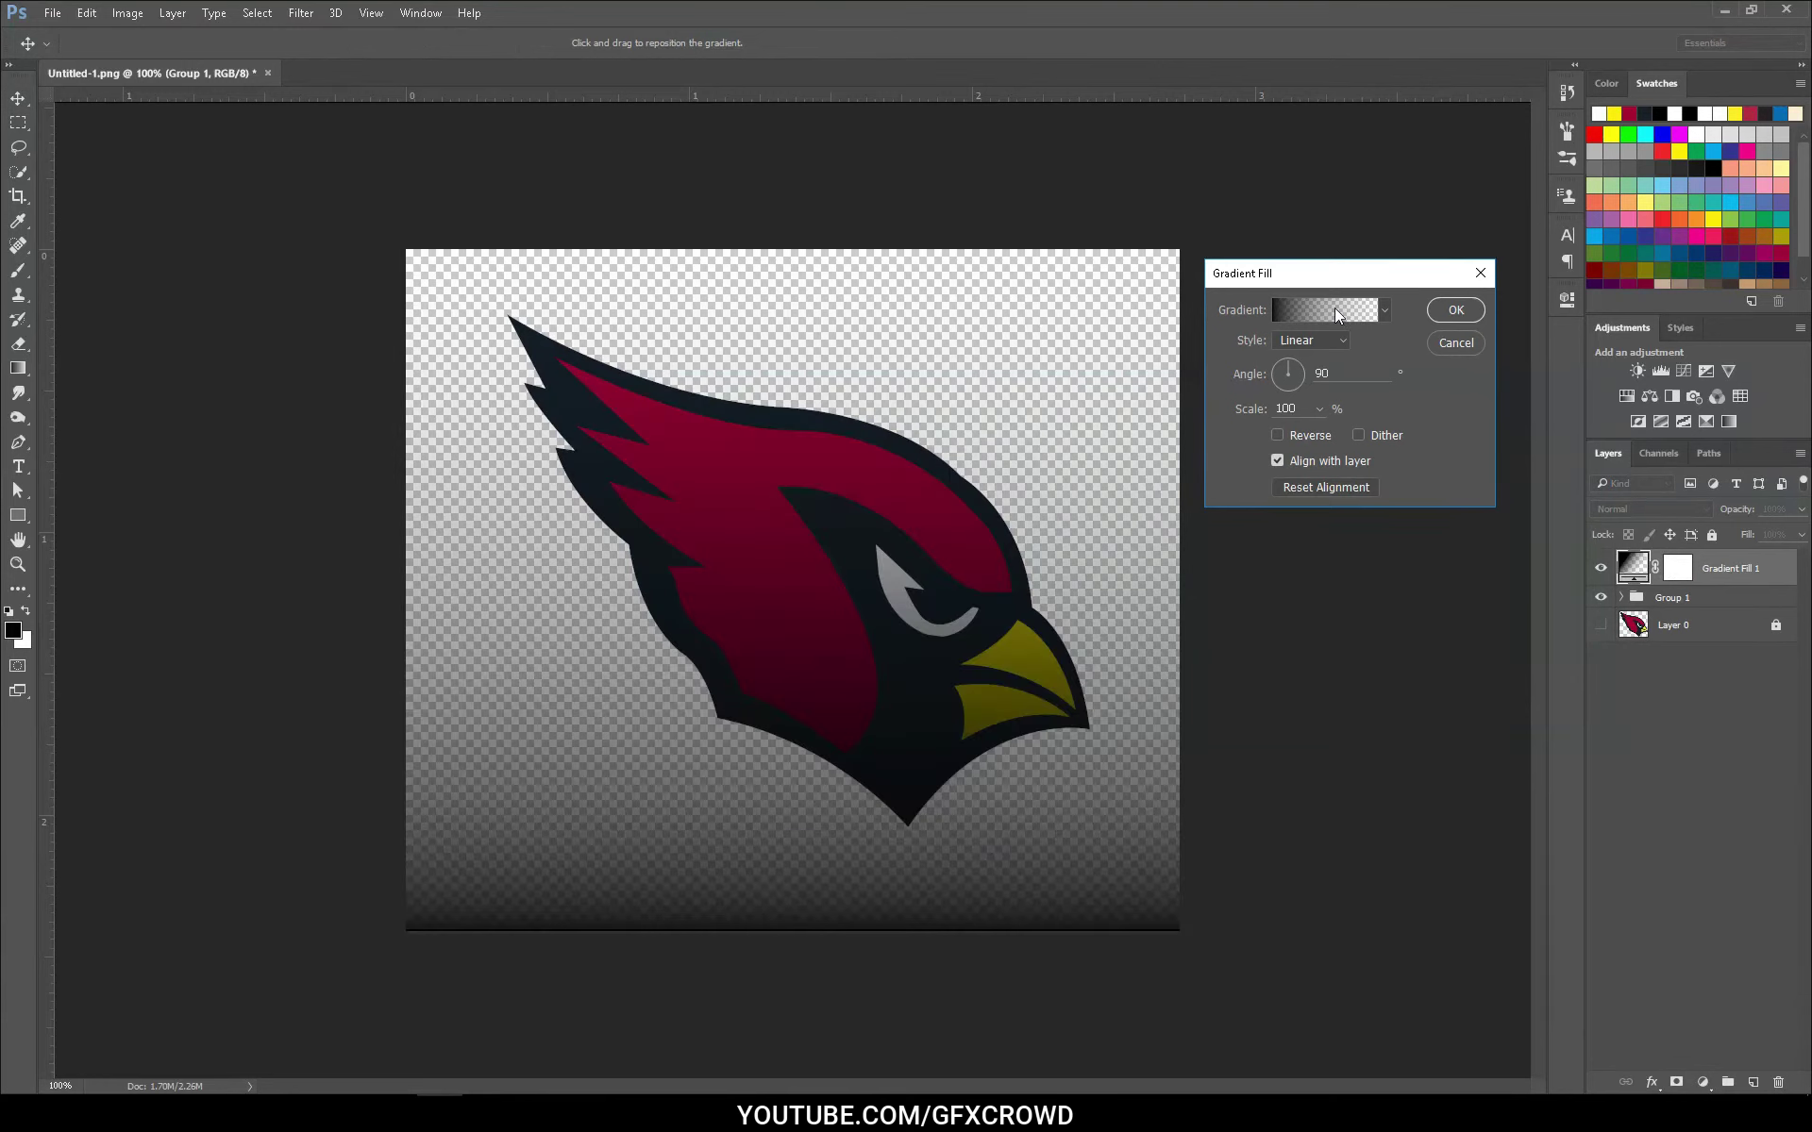
{"action": "left_click", "coordinate": [1338, 341]}
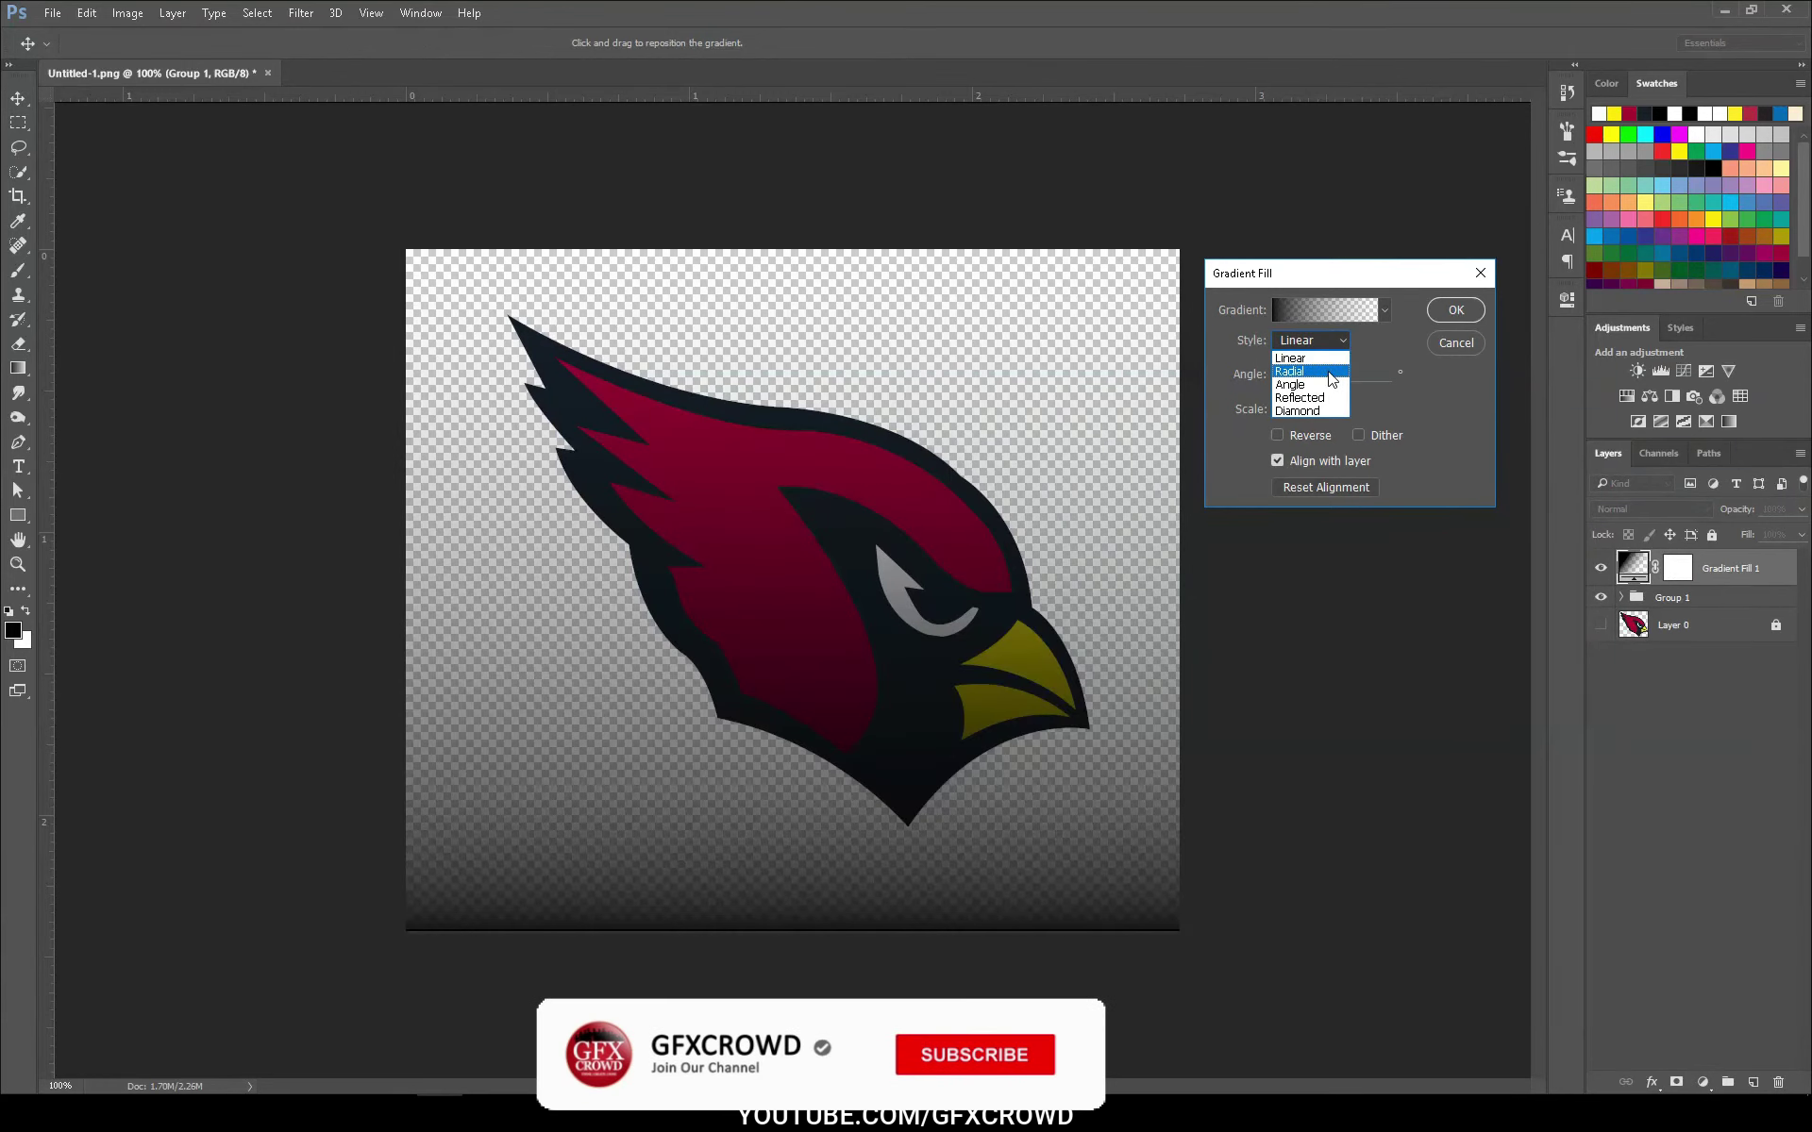
{"action": "left_click", "coordinate": [1326, 371]}
{"action": "left_click", "coordinate": [1277, 436]}
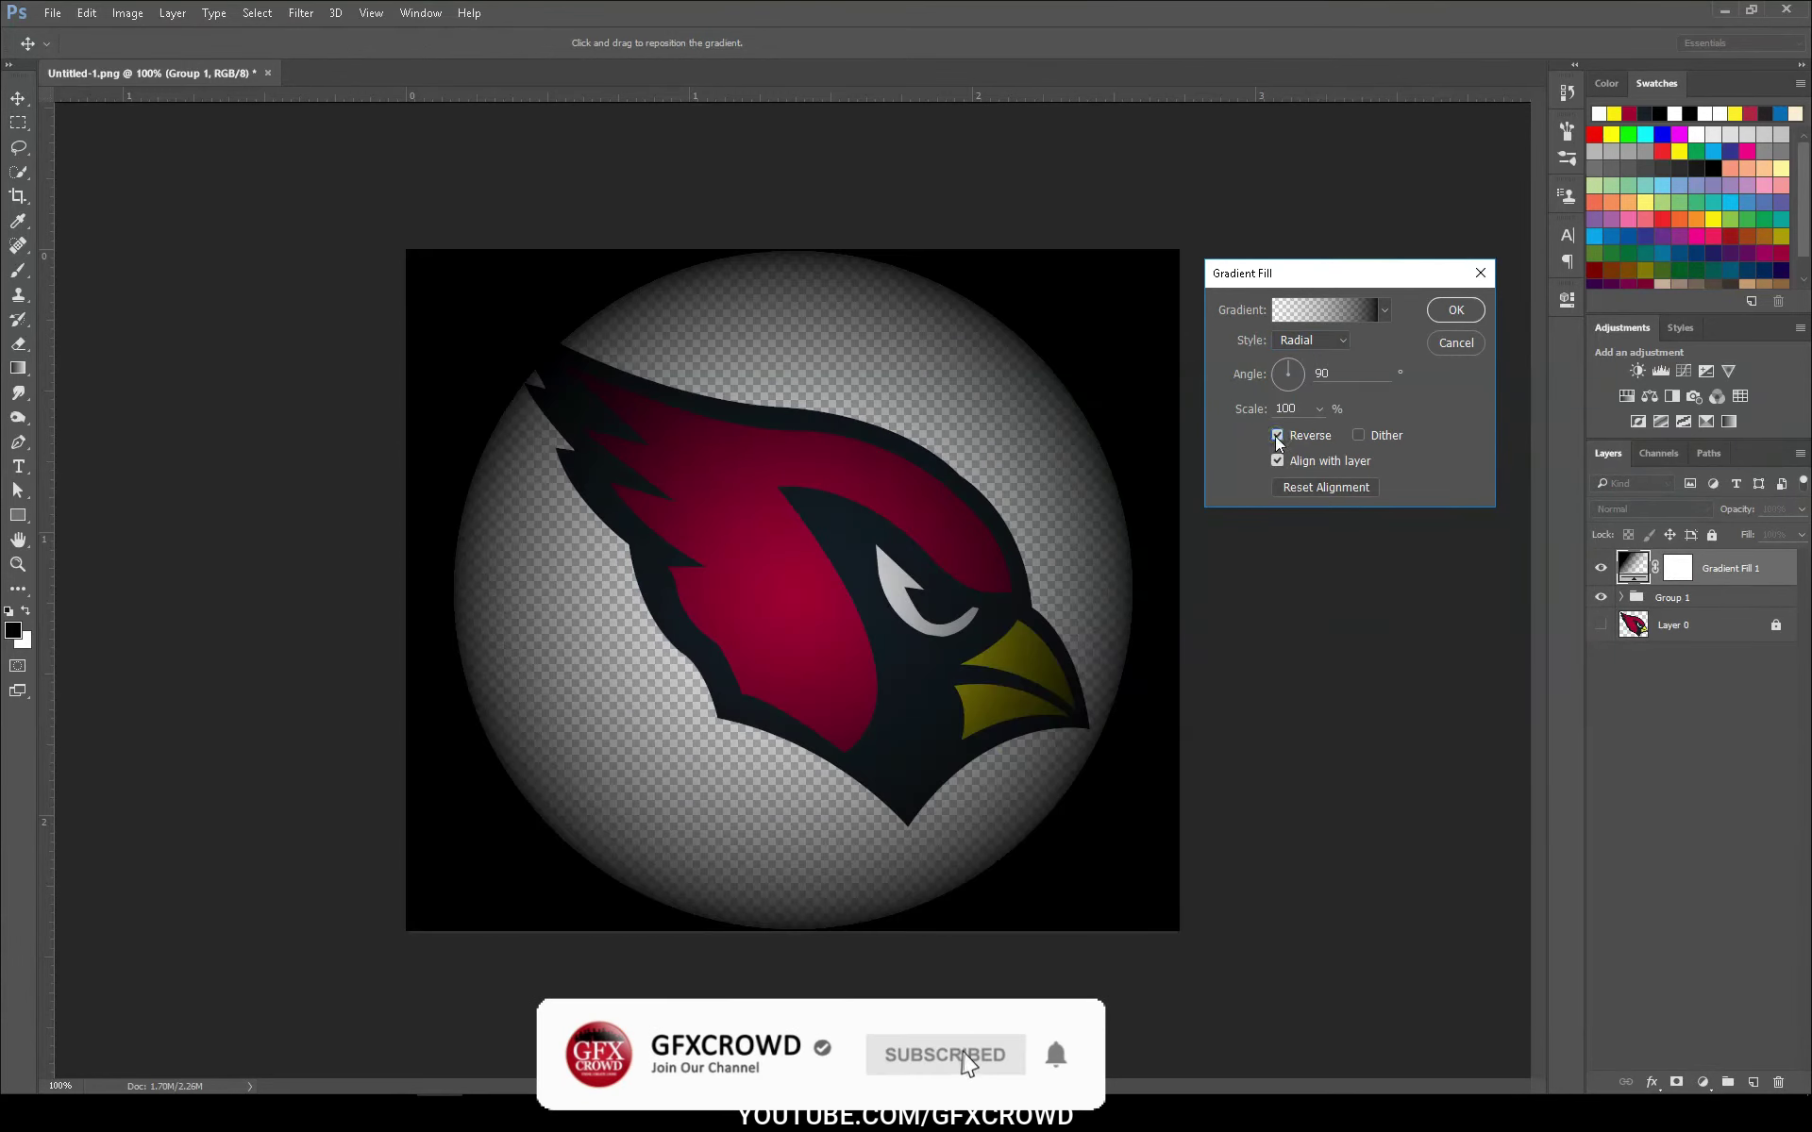
{"action": "left_click", "coordinate": [1331, 310]}
{"action": "left_click", "coordinate": [1426, 328]}
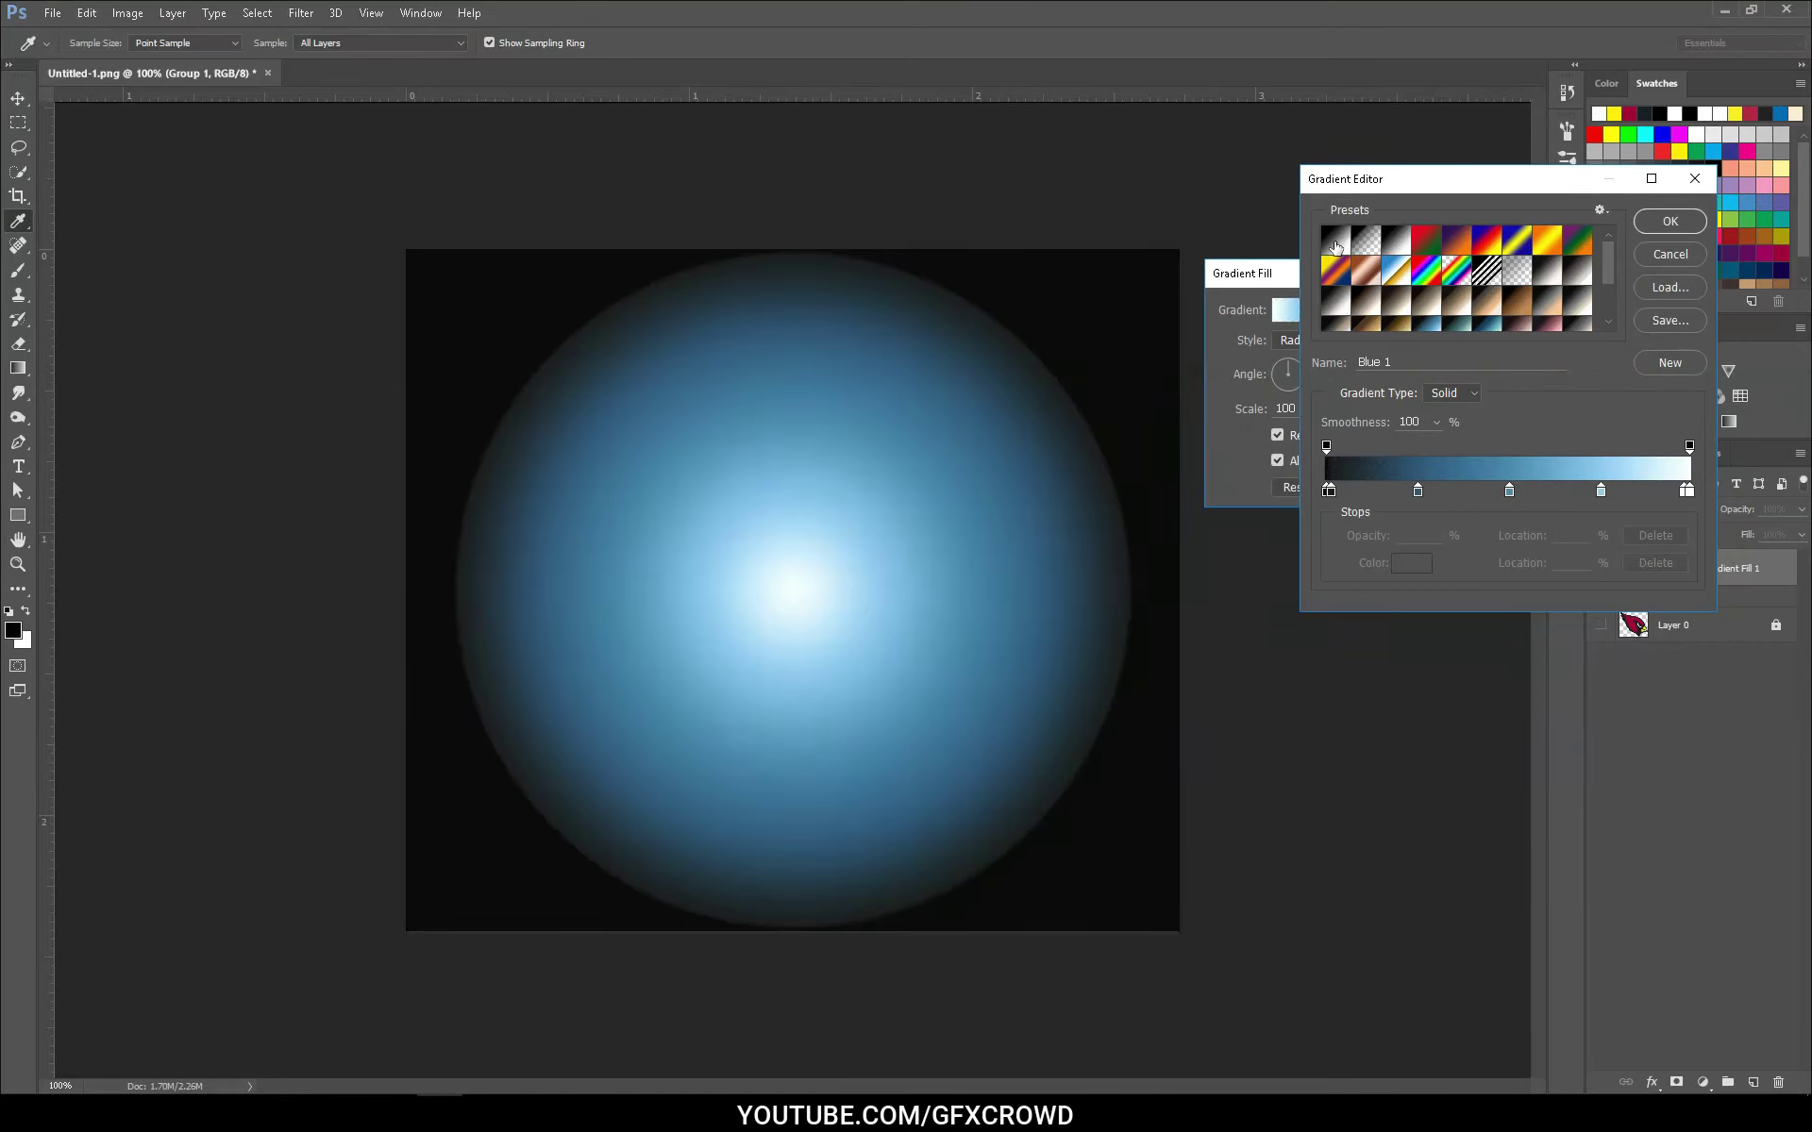
Set the gradient's left colour stop to a mid, slightly dull blue.
{"action": "left_click", "coordinate": [1336, 241]}
{"action": "left_click", "coordinate": [1328, 490]}
{"action": "left_click", "coordinate": [1412, 564]}
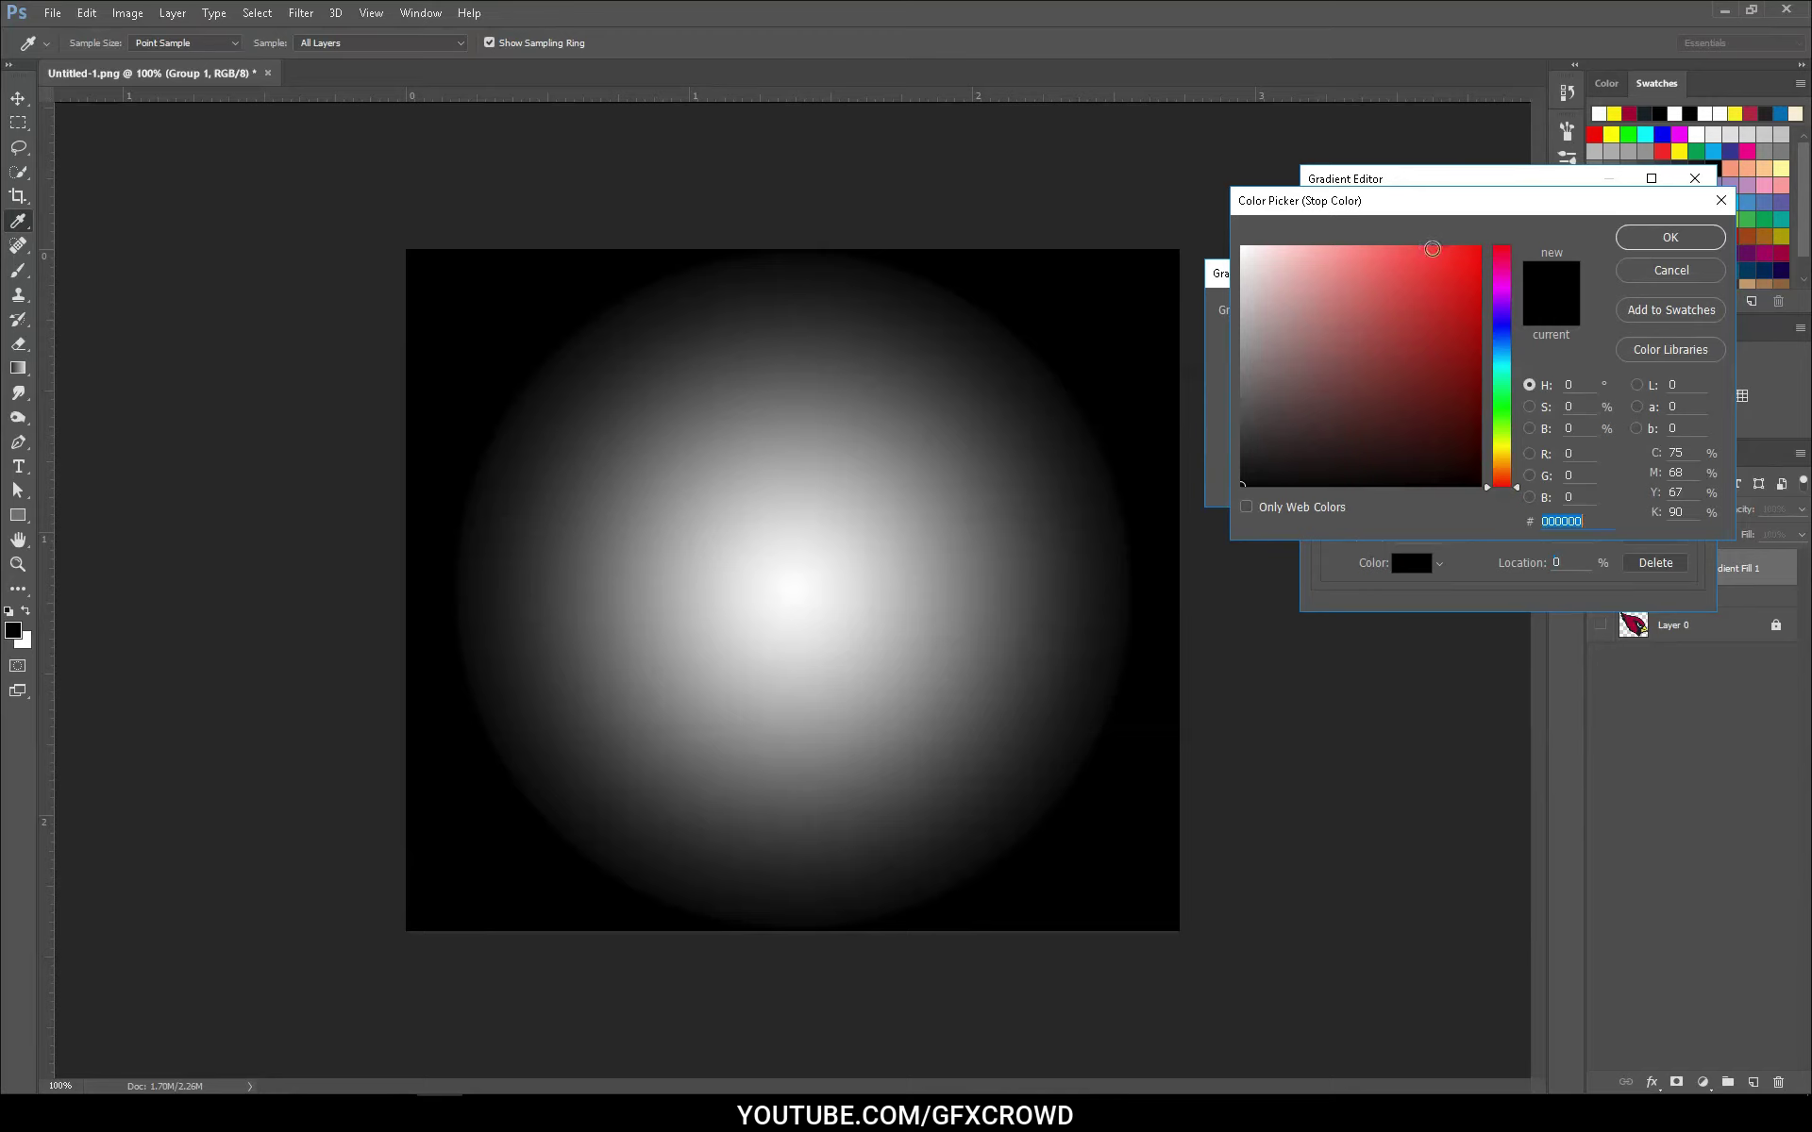
{"action": "left_click", "coordinate": [1424, 252]}
{"action": "left_click", "coordinate": [1500, 350]}
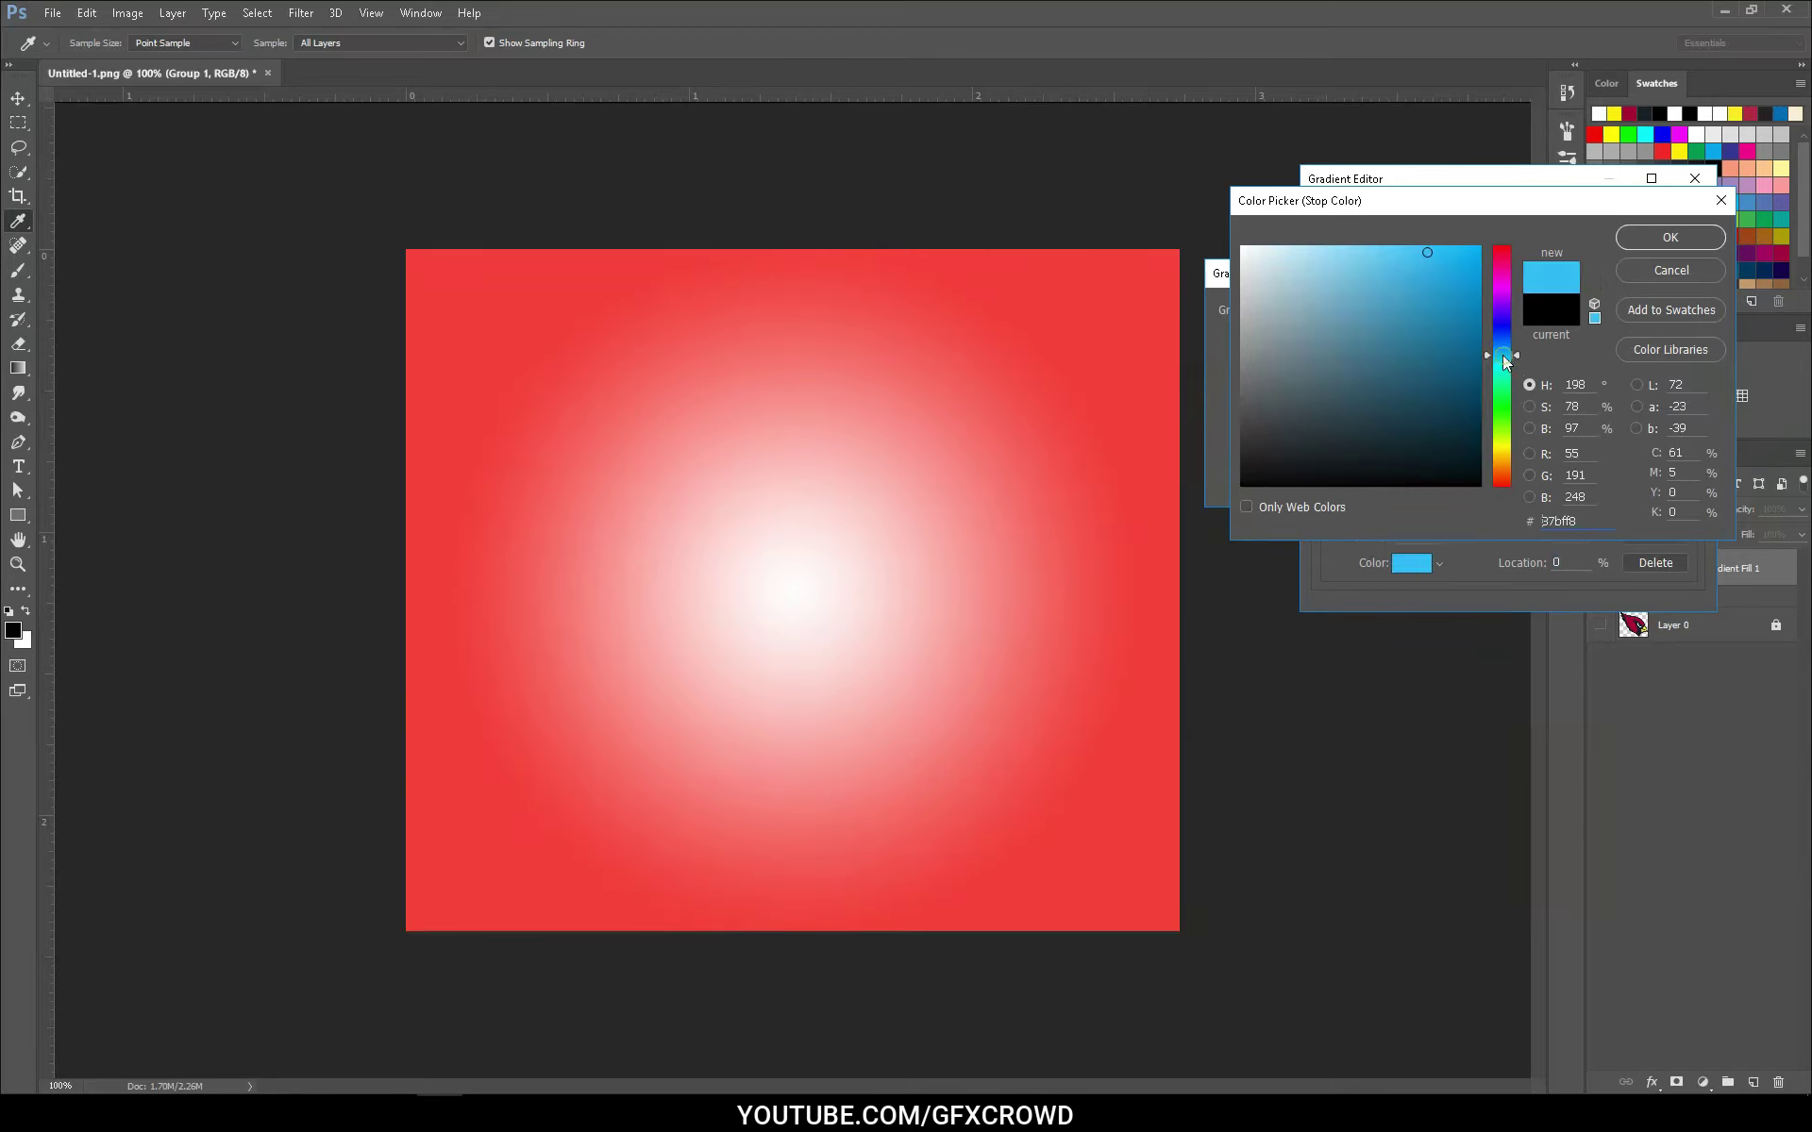
{"action": "left_click_drag", "start_coordinate": [1452, 275], "coordinate": [1385, 314]}
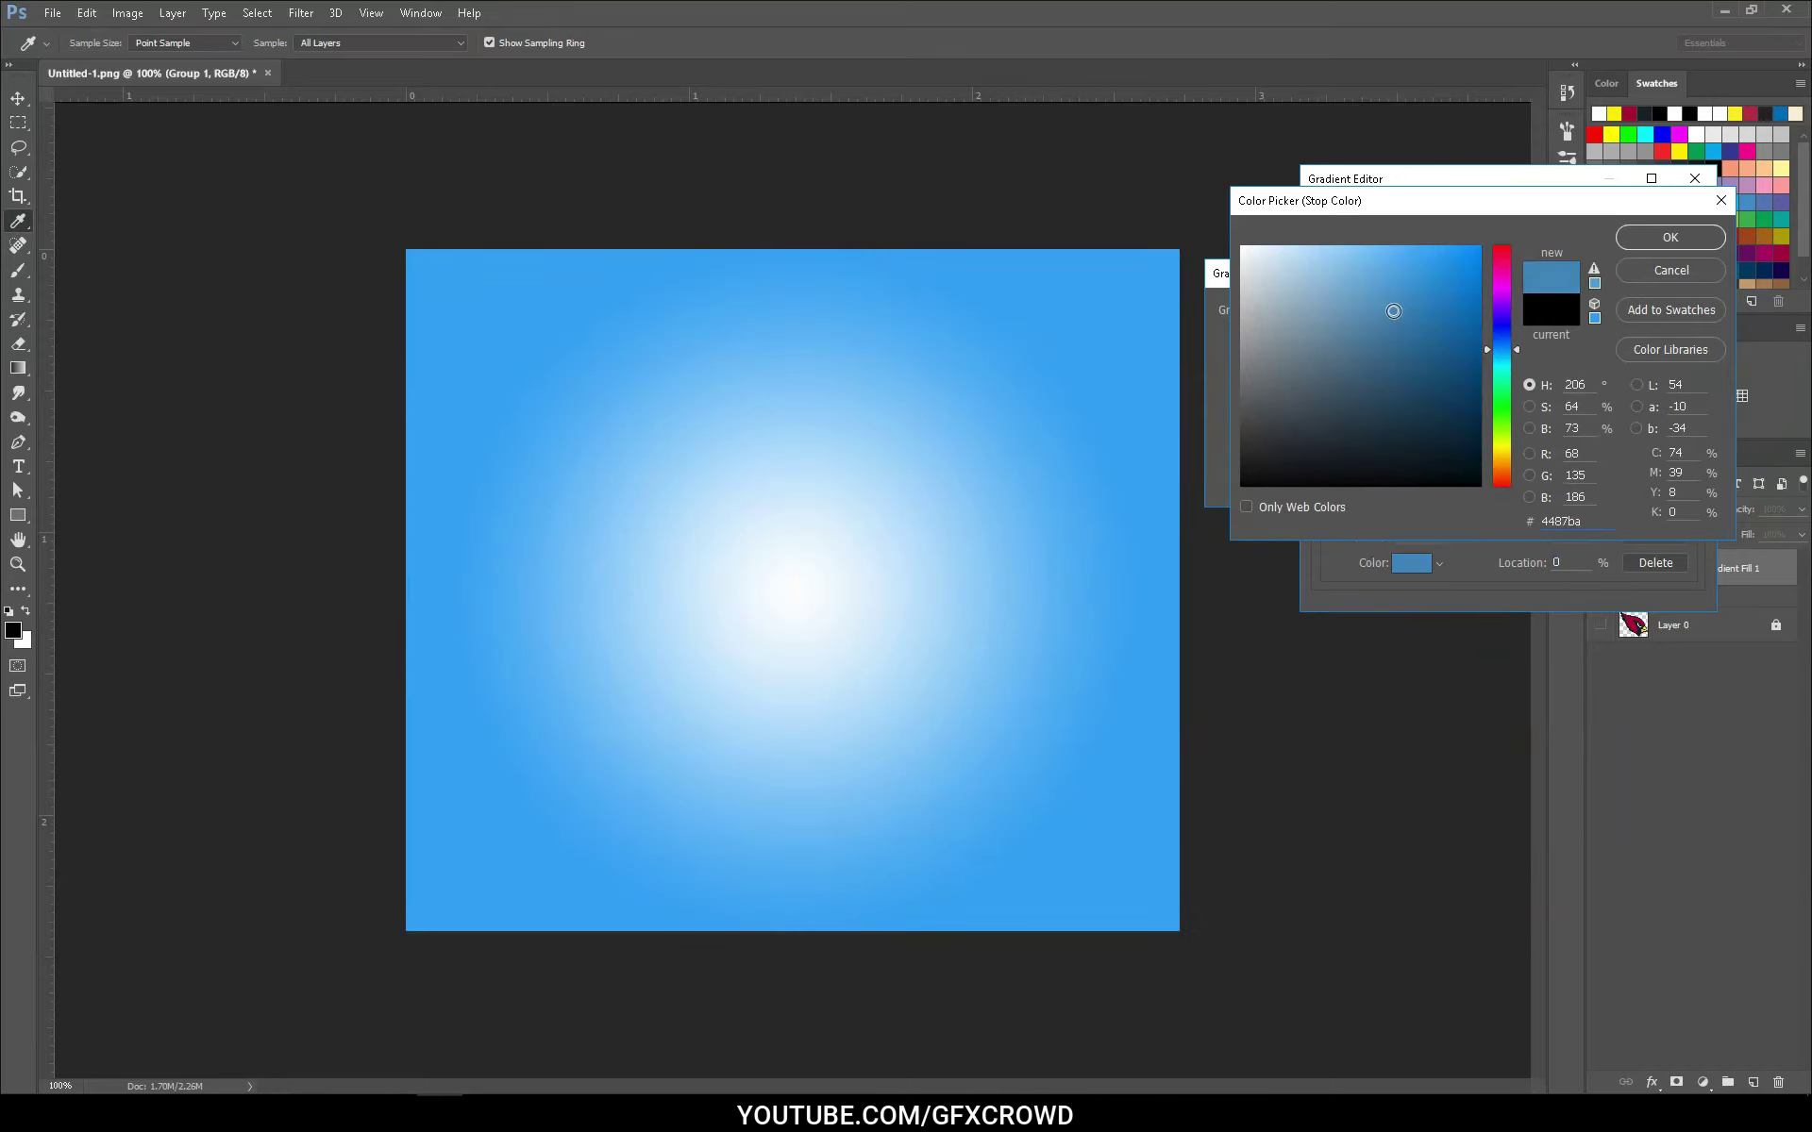
{"action": "left_click", "coordinate": [1671, 237]}
Set the gradient's right colour stop to a deep dark blue.
{"action": "left_click", "coordinate": [1689, 493]}
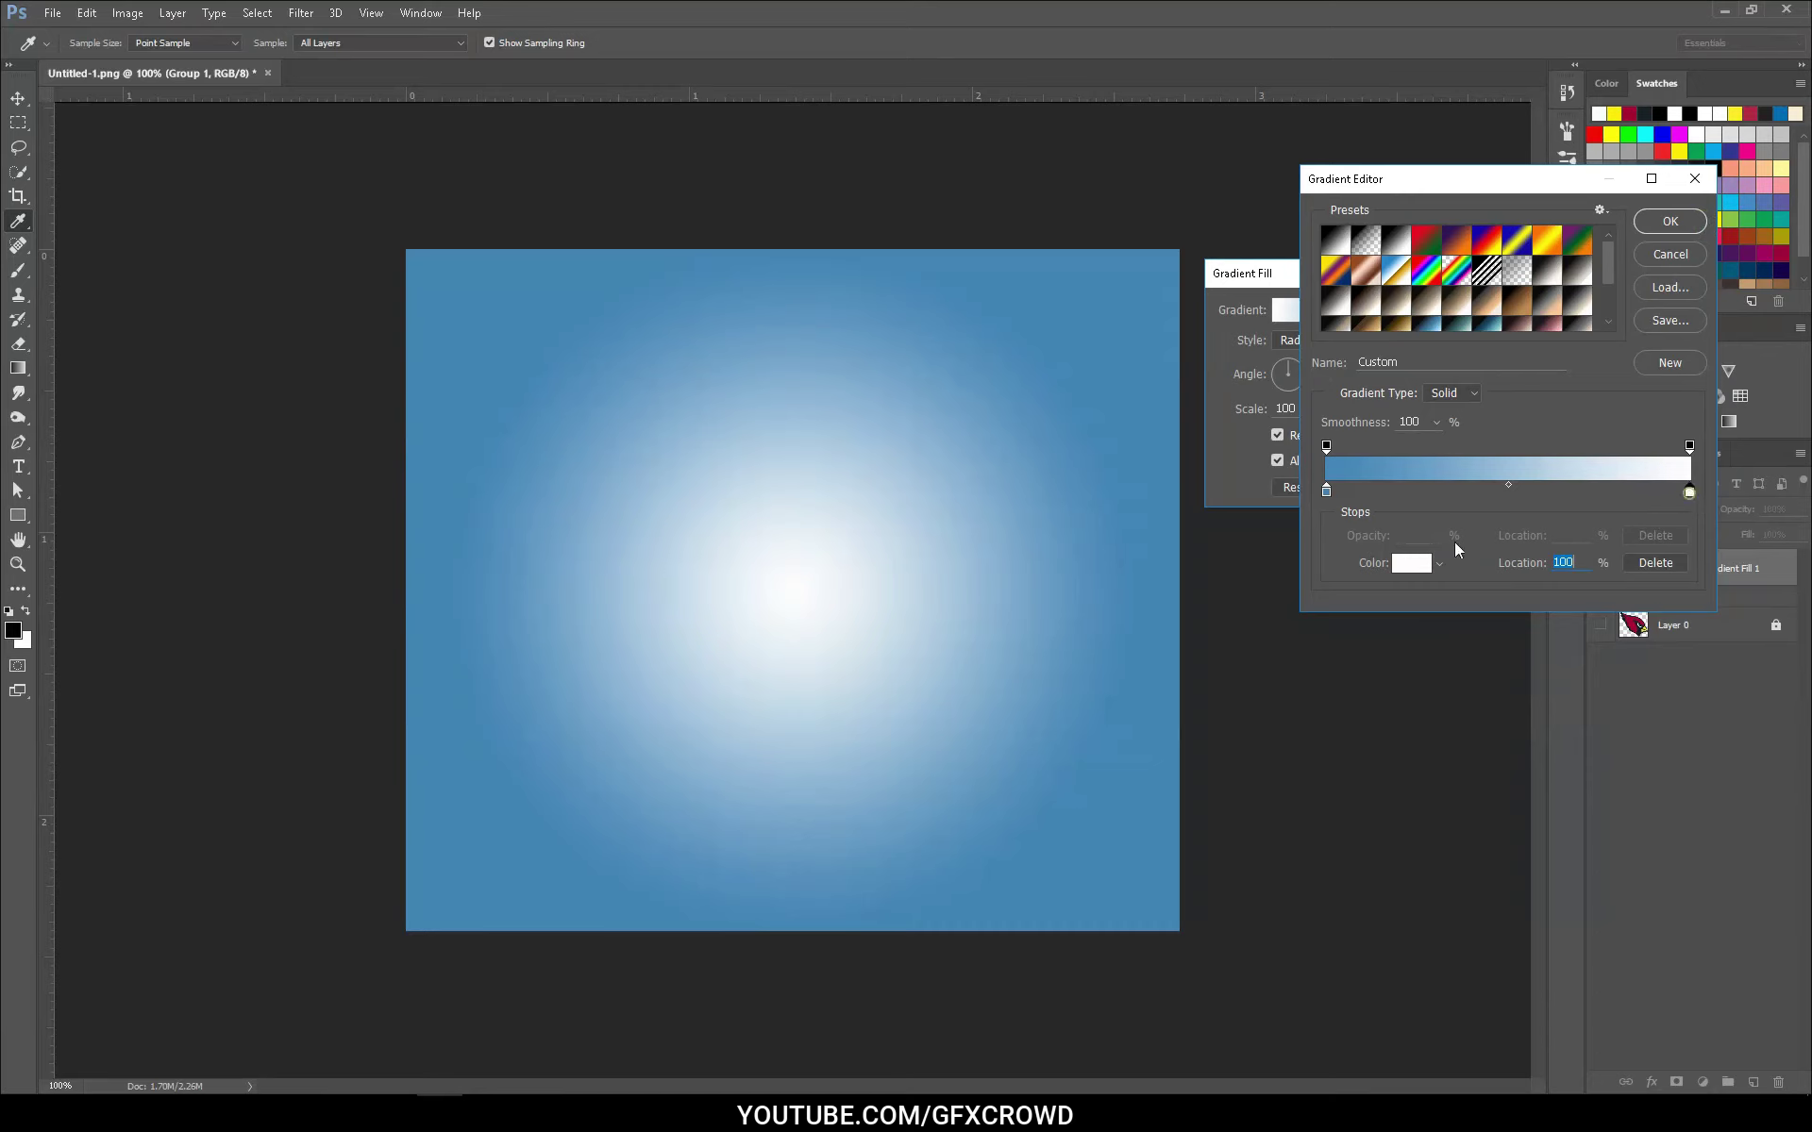
{"action": "left_click", "coordinate": [1411, 563]}
{"action": "left_click", "coordinate": [1072, 343]}
{"action": "left_click", "coordinate": [1387, 397]}
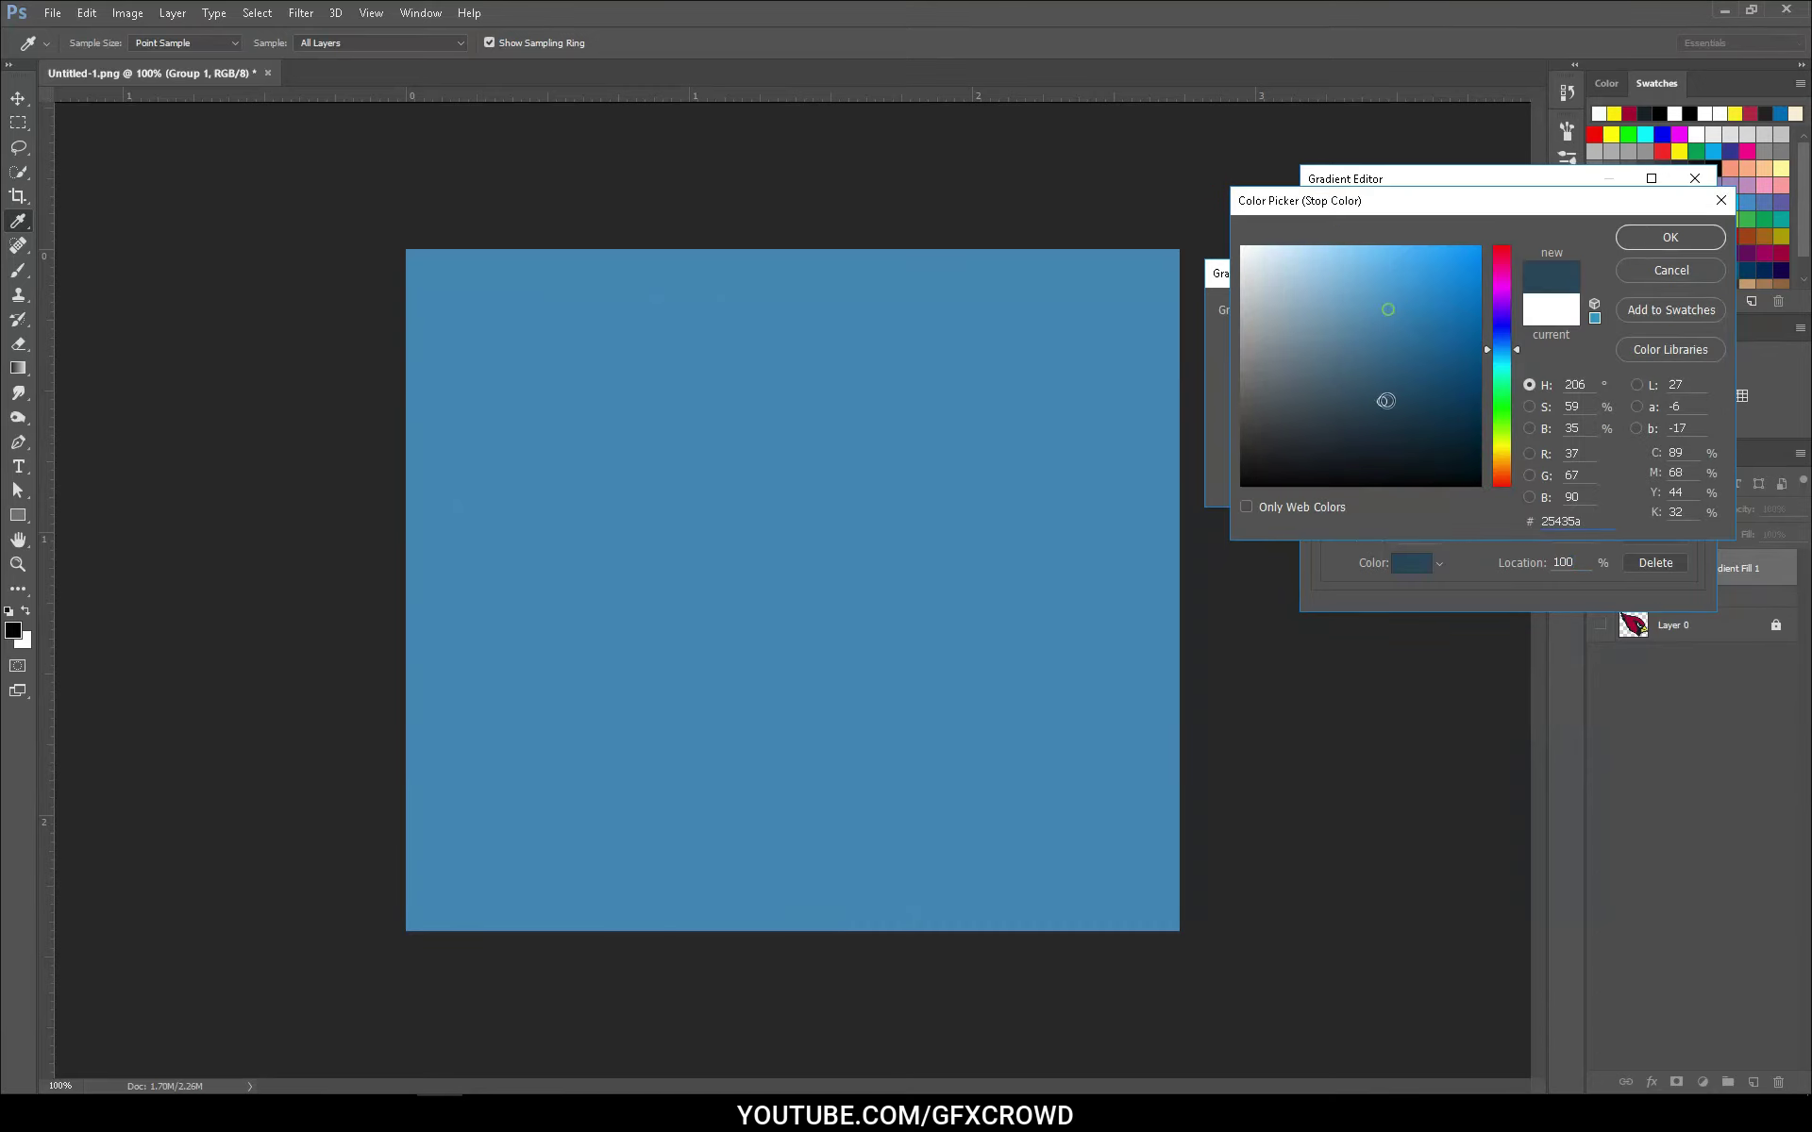
{"action": "left_click_drag", "start_coordinate": [1387, 393], "coordinate": [1404, 370]}
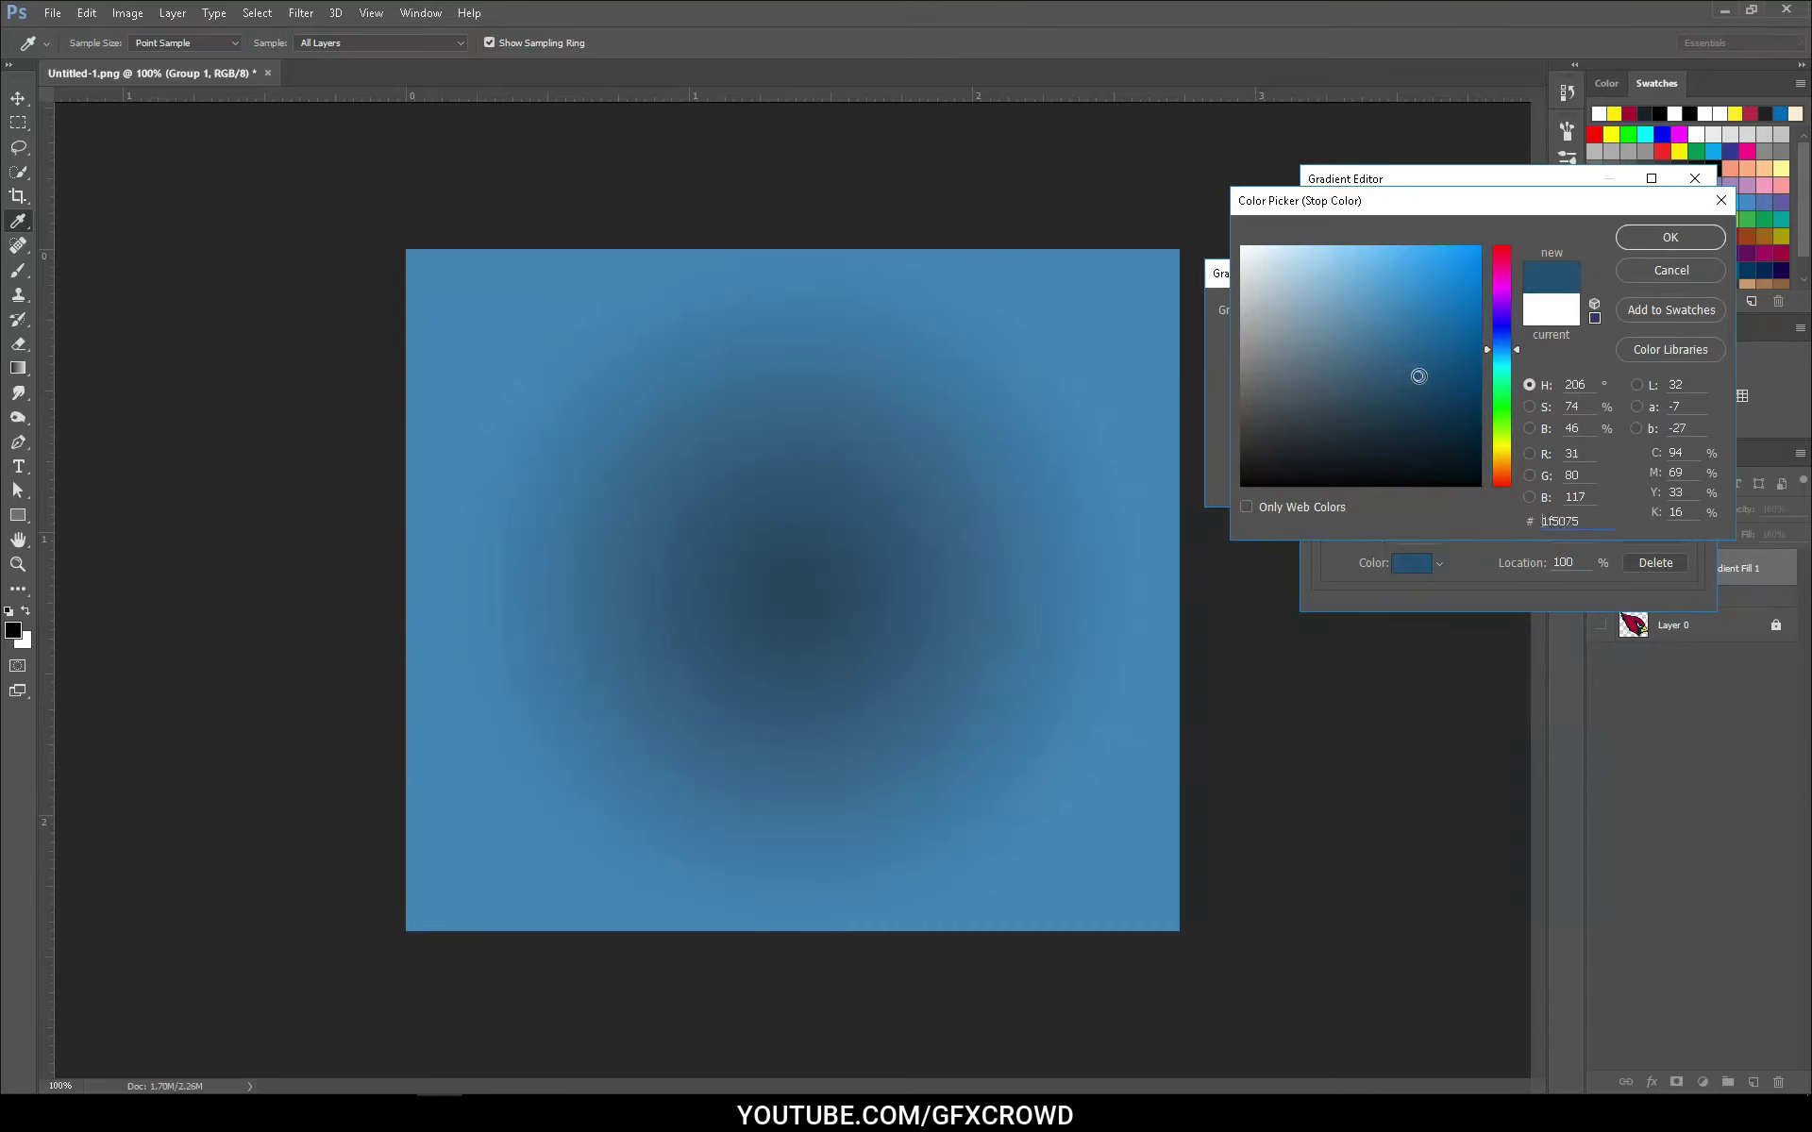
{"action": "left_click", "coordinate": [1712, 247]}
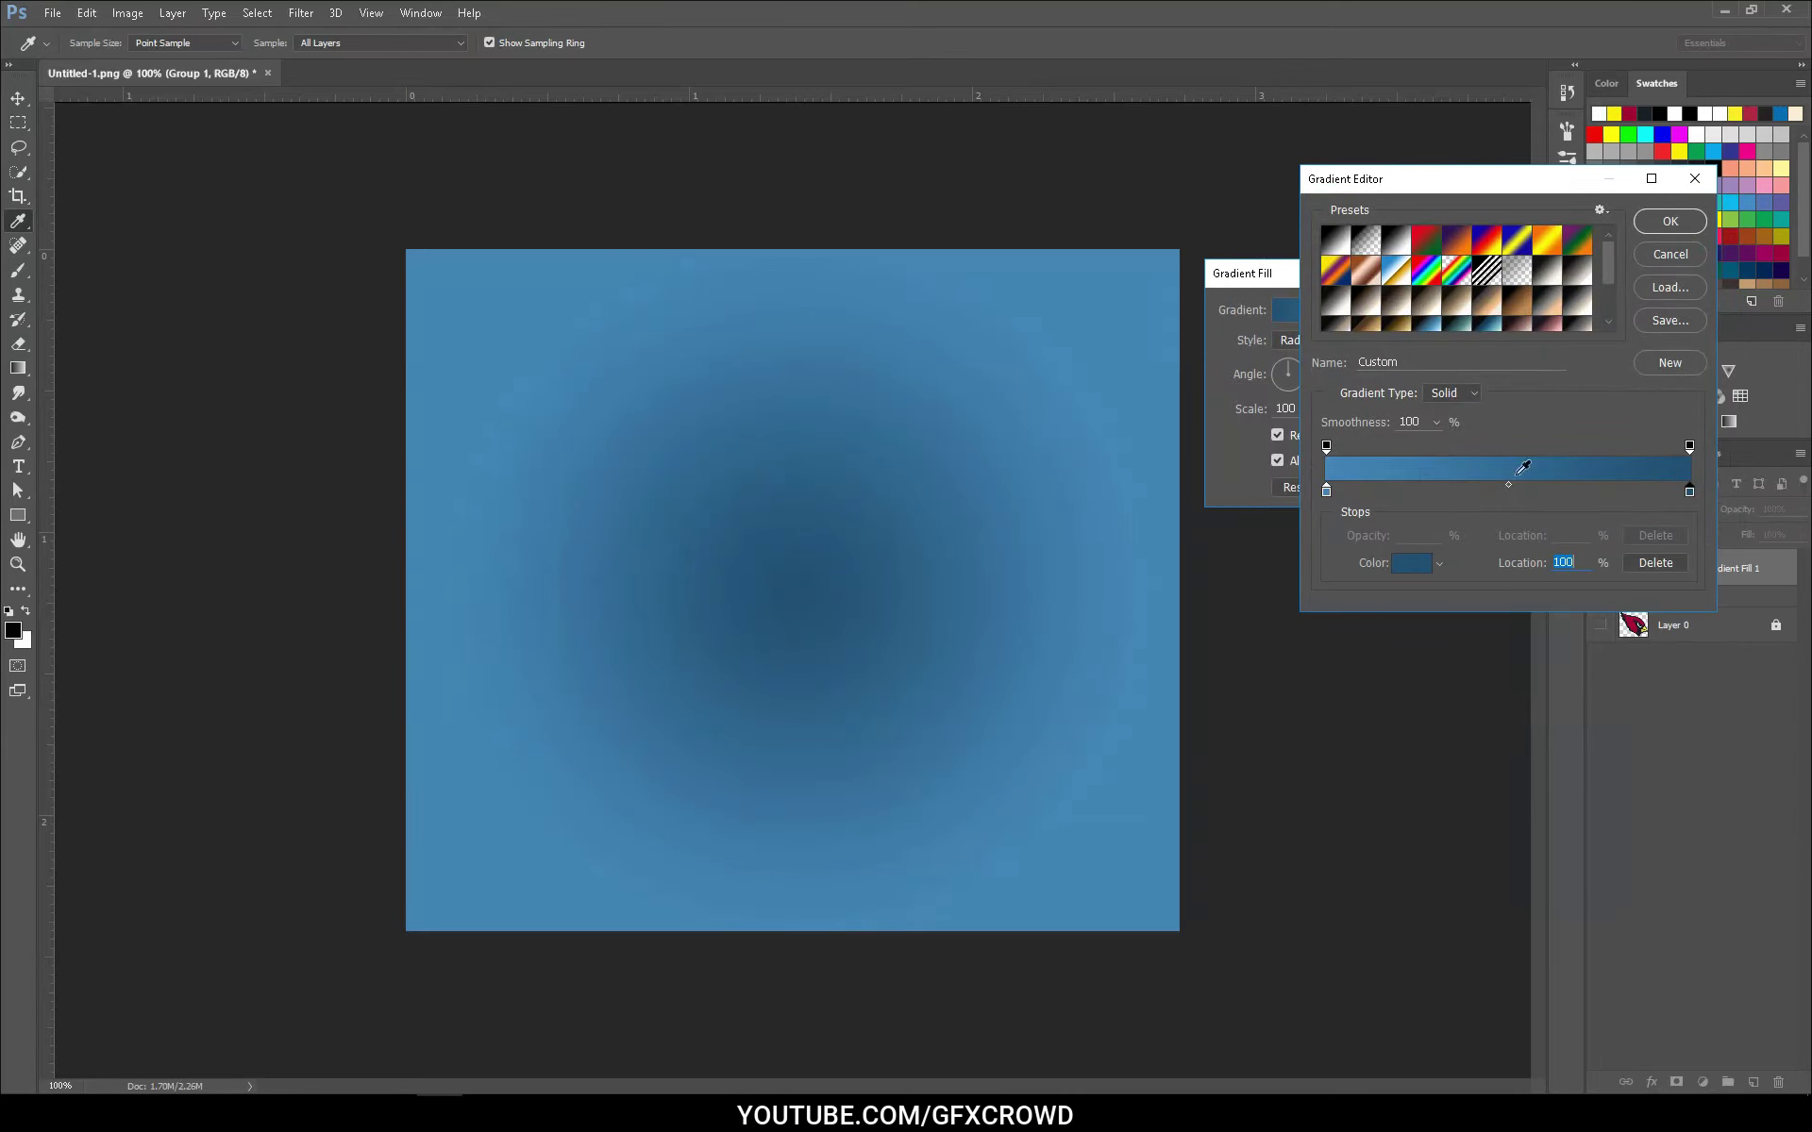
Accept the gradient with Reverse unticked, then move Group 1 above Gradient Fill 1.
{"action": "left_click", "coordinate": [1670, 220]}
{"action": "left_click", "coordinate": [1278, 435]}
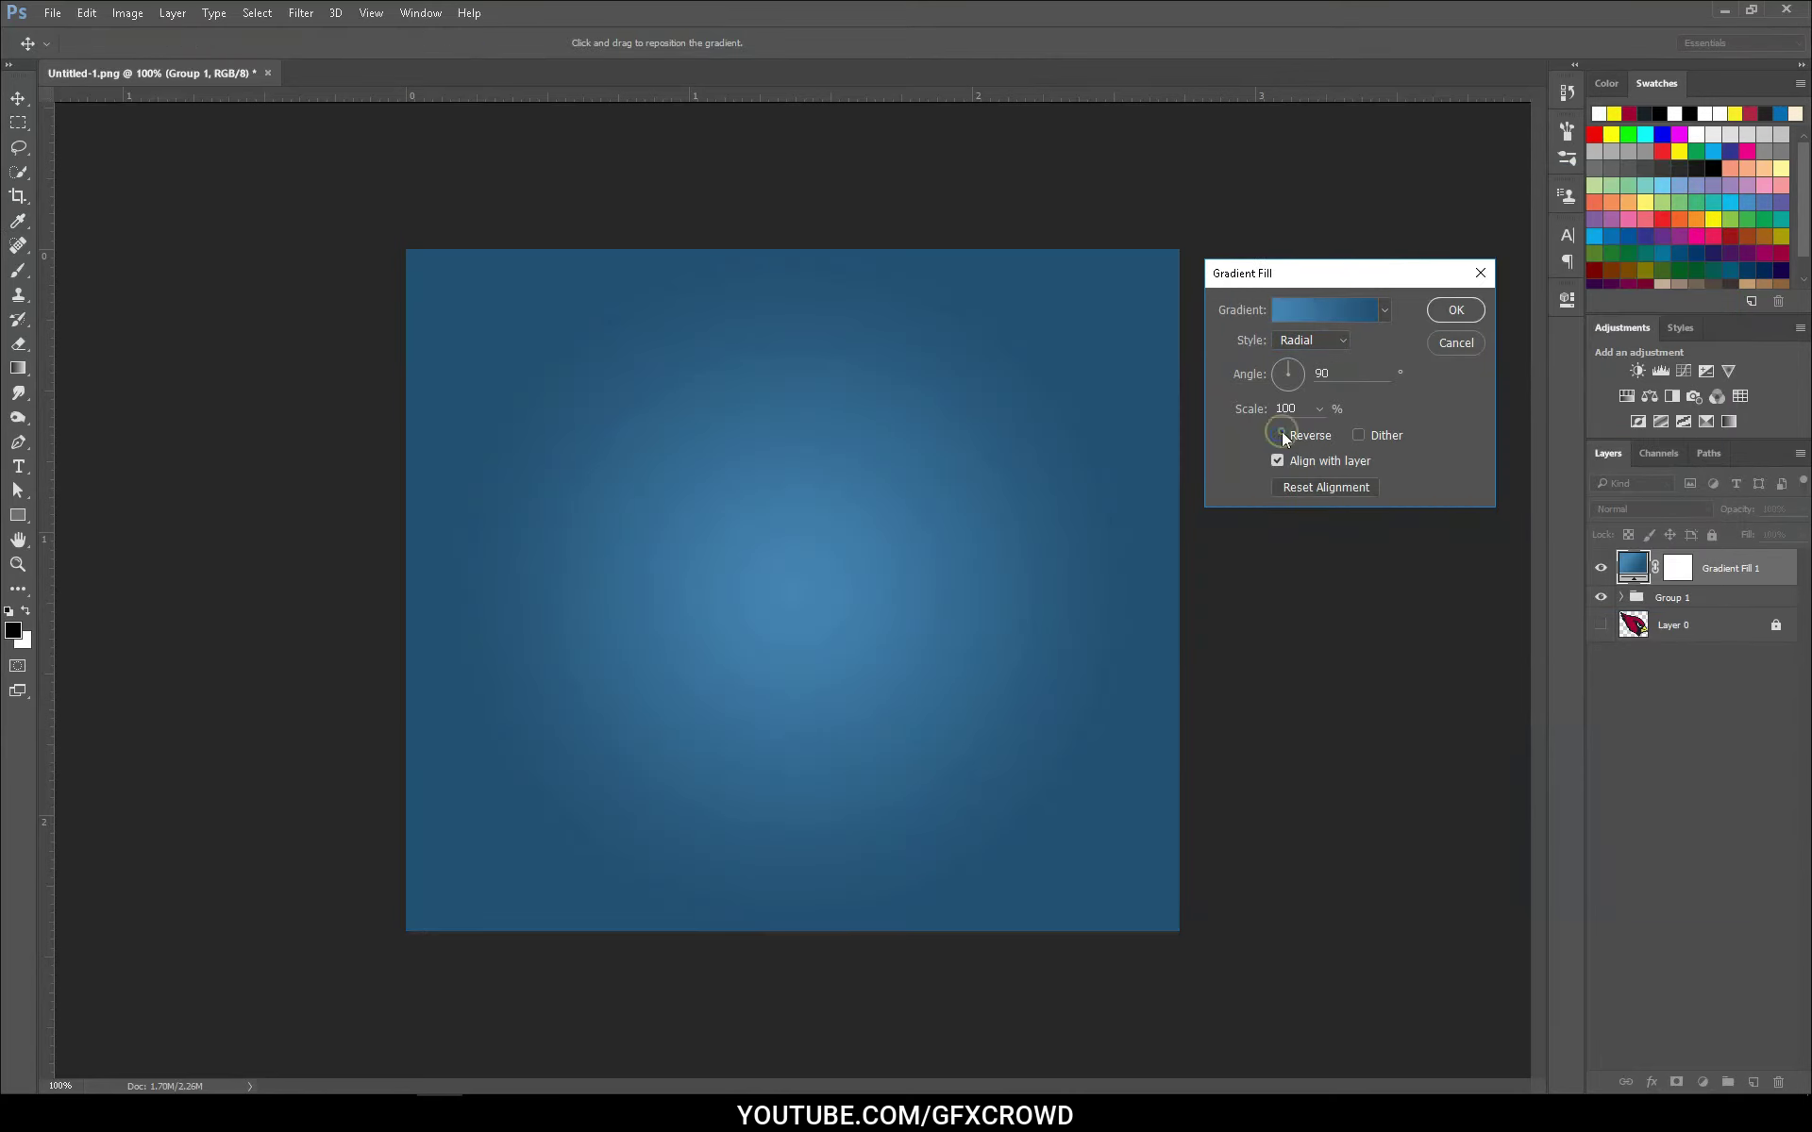
{"action": "left_click", "coordinate": [1453, 309]}
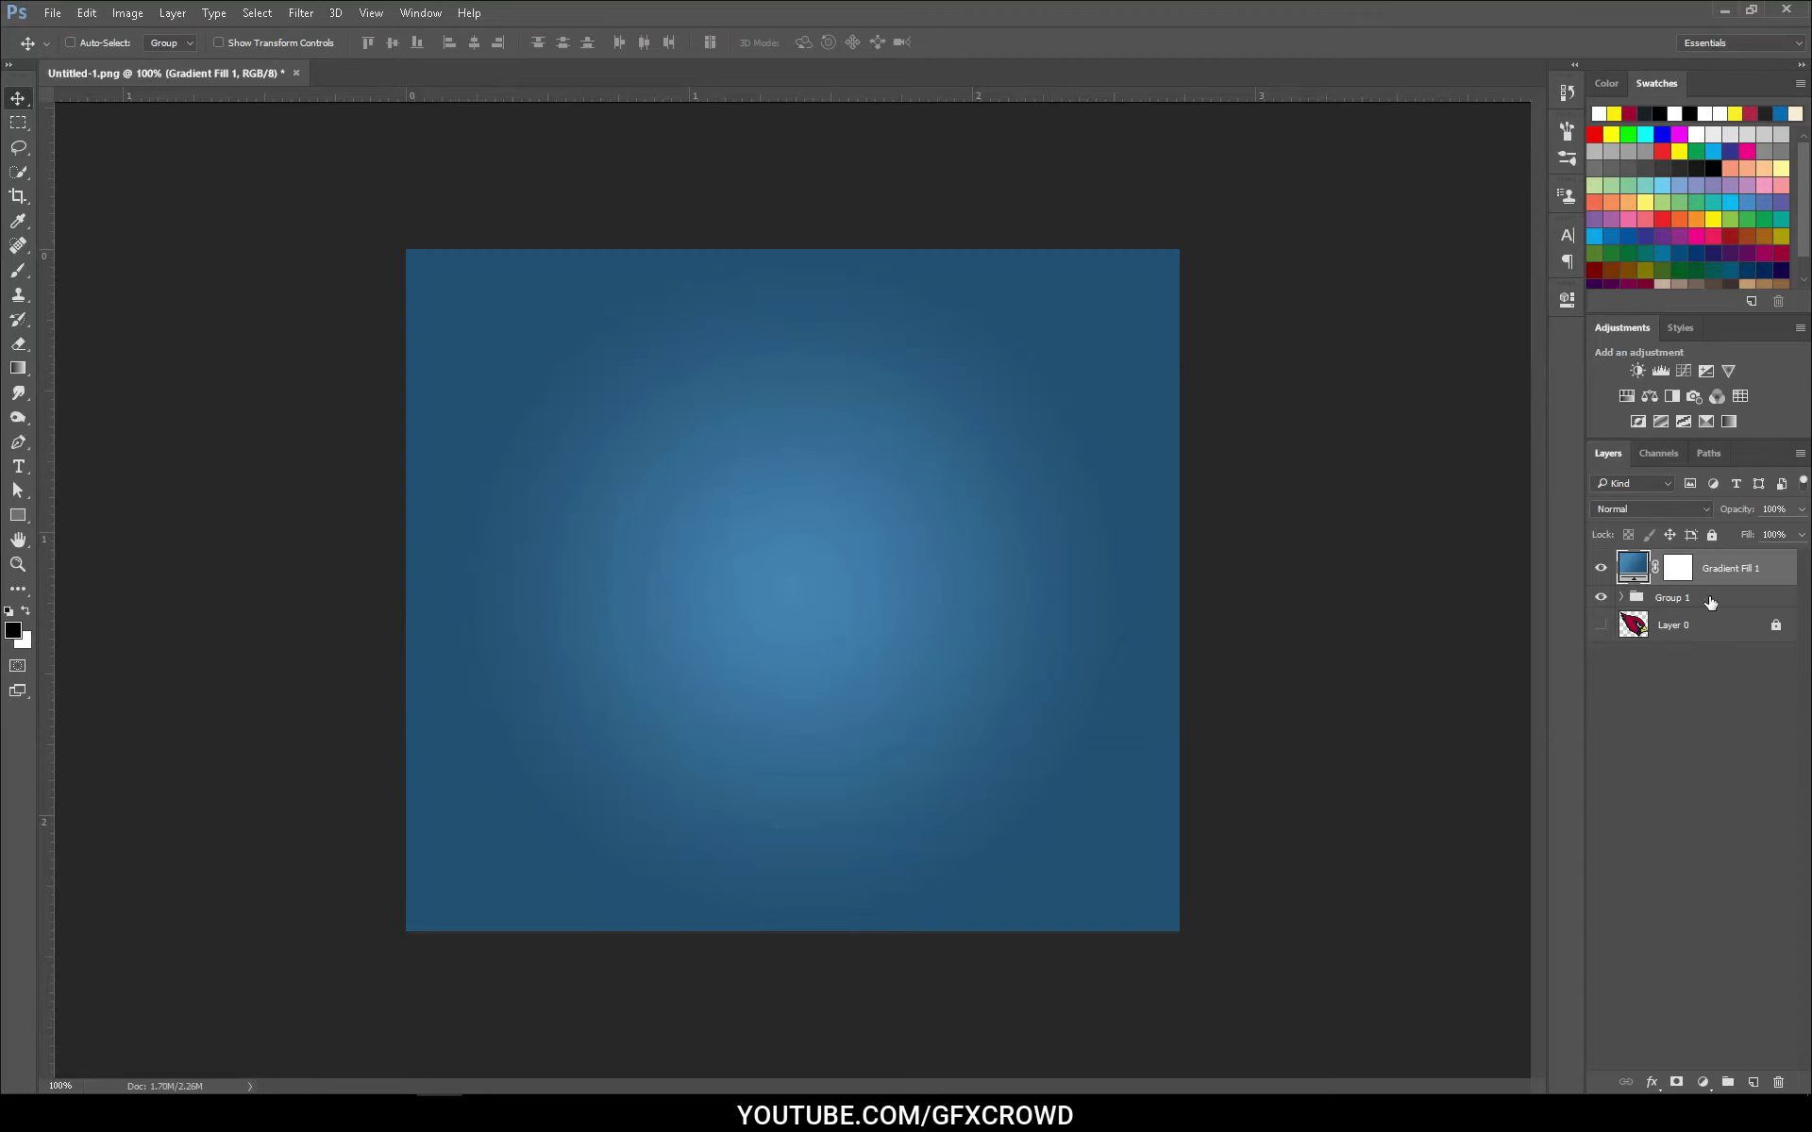
{"action": "left_click_drag", "start_coordinate": [1710, 602], "coordinate": [1717, 562]}
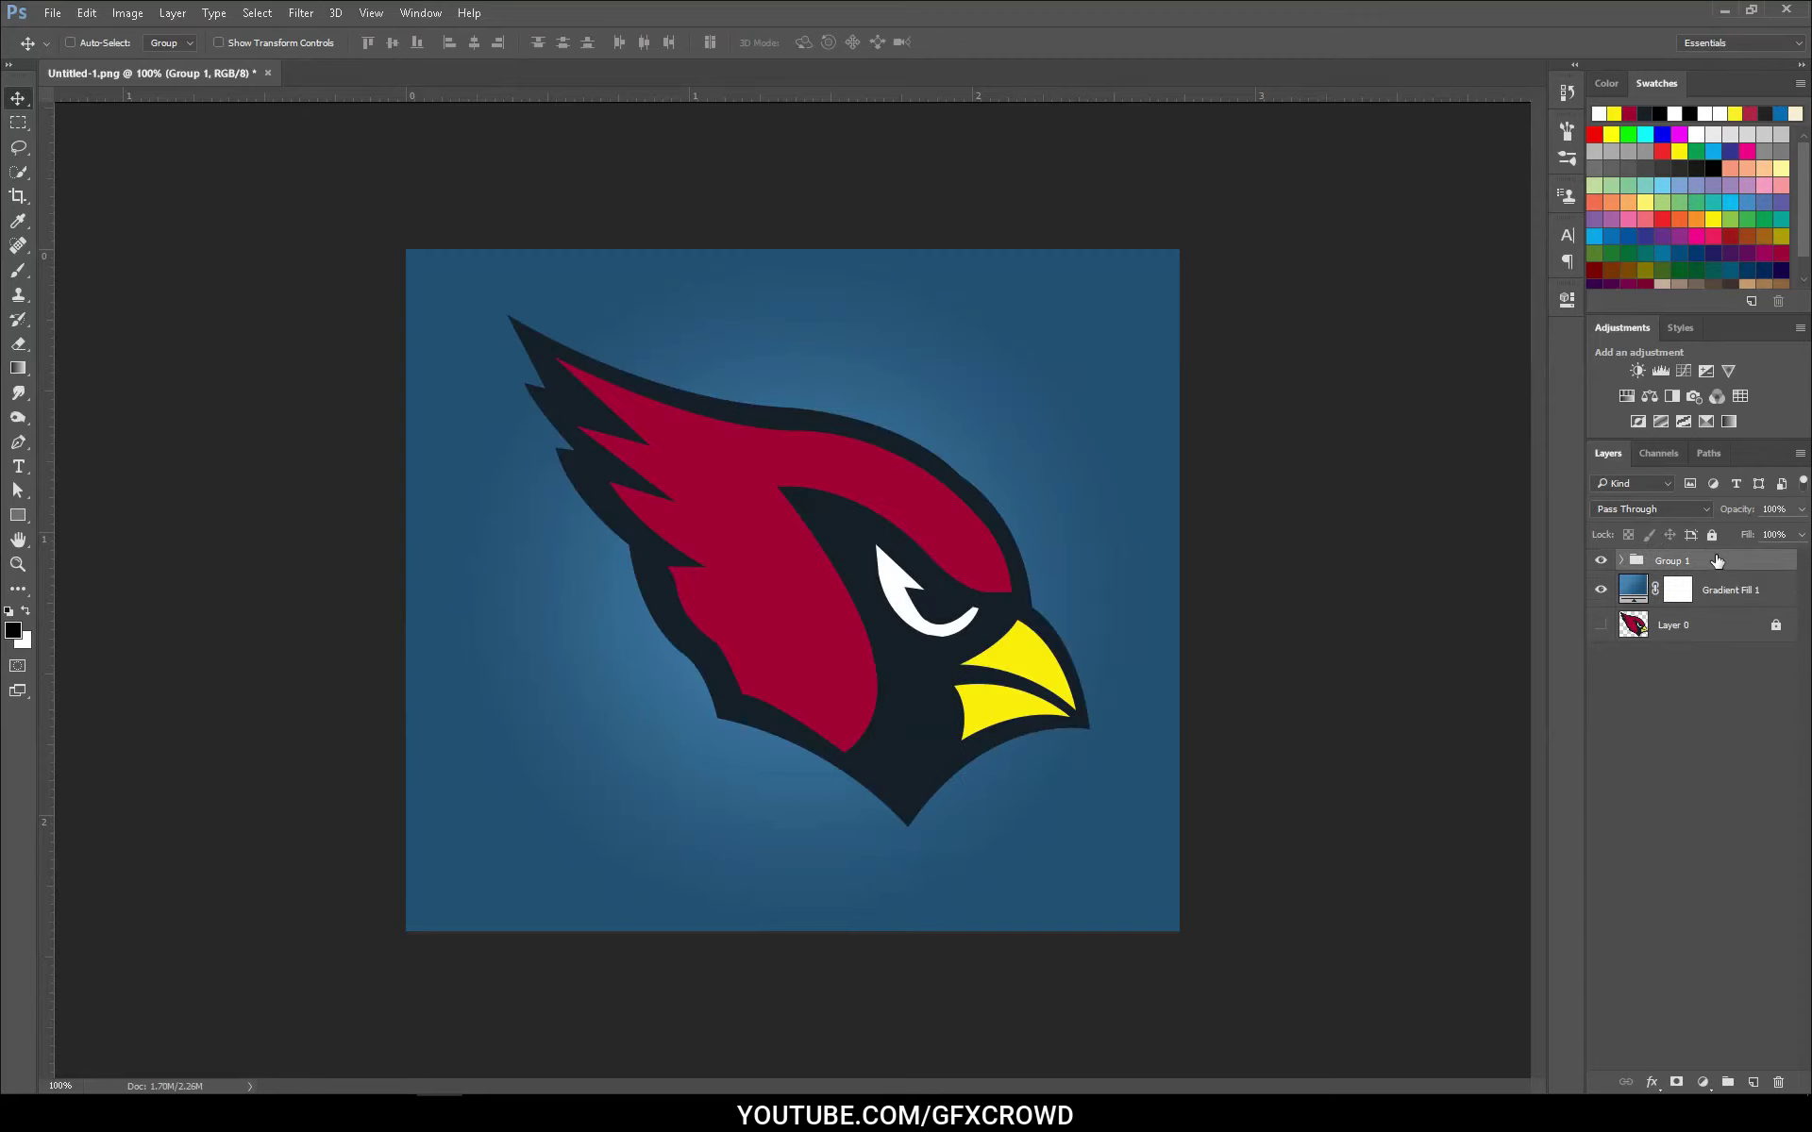
Enable two Stroke effects in Group 1's Blending Options.
{"action": "left_click", "coordinate": [1729, 600]}
{"action": "left_click", "coordinate": [1680, 561]}
{"action": "right_click", "coordinate": [1680, 560]}
{"action": "left_click", "coordinate": [1663, 477]}
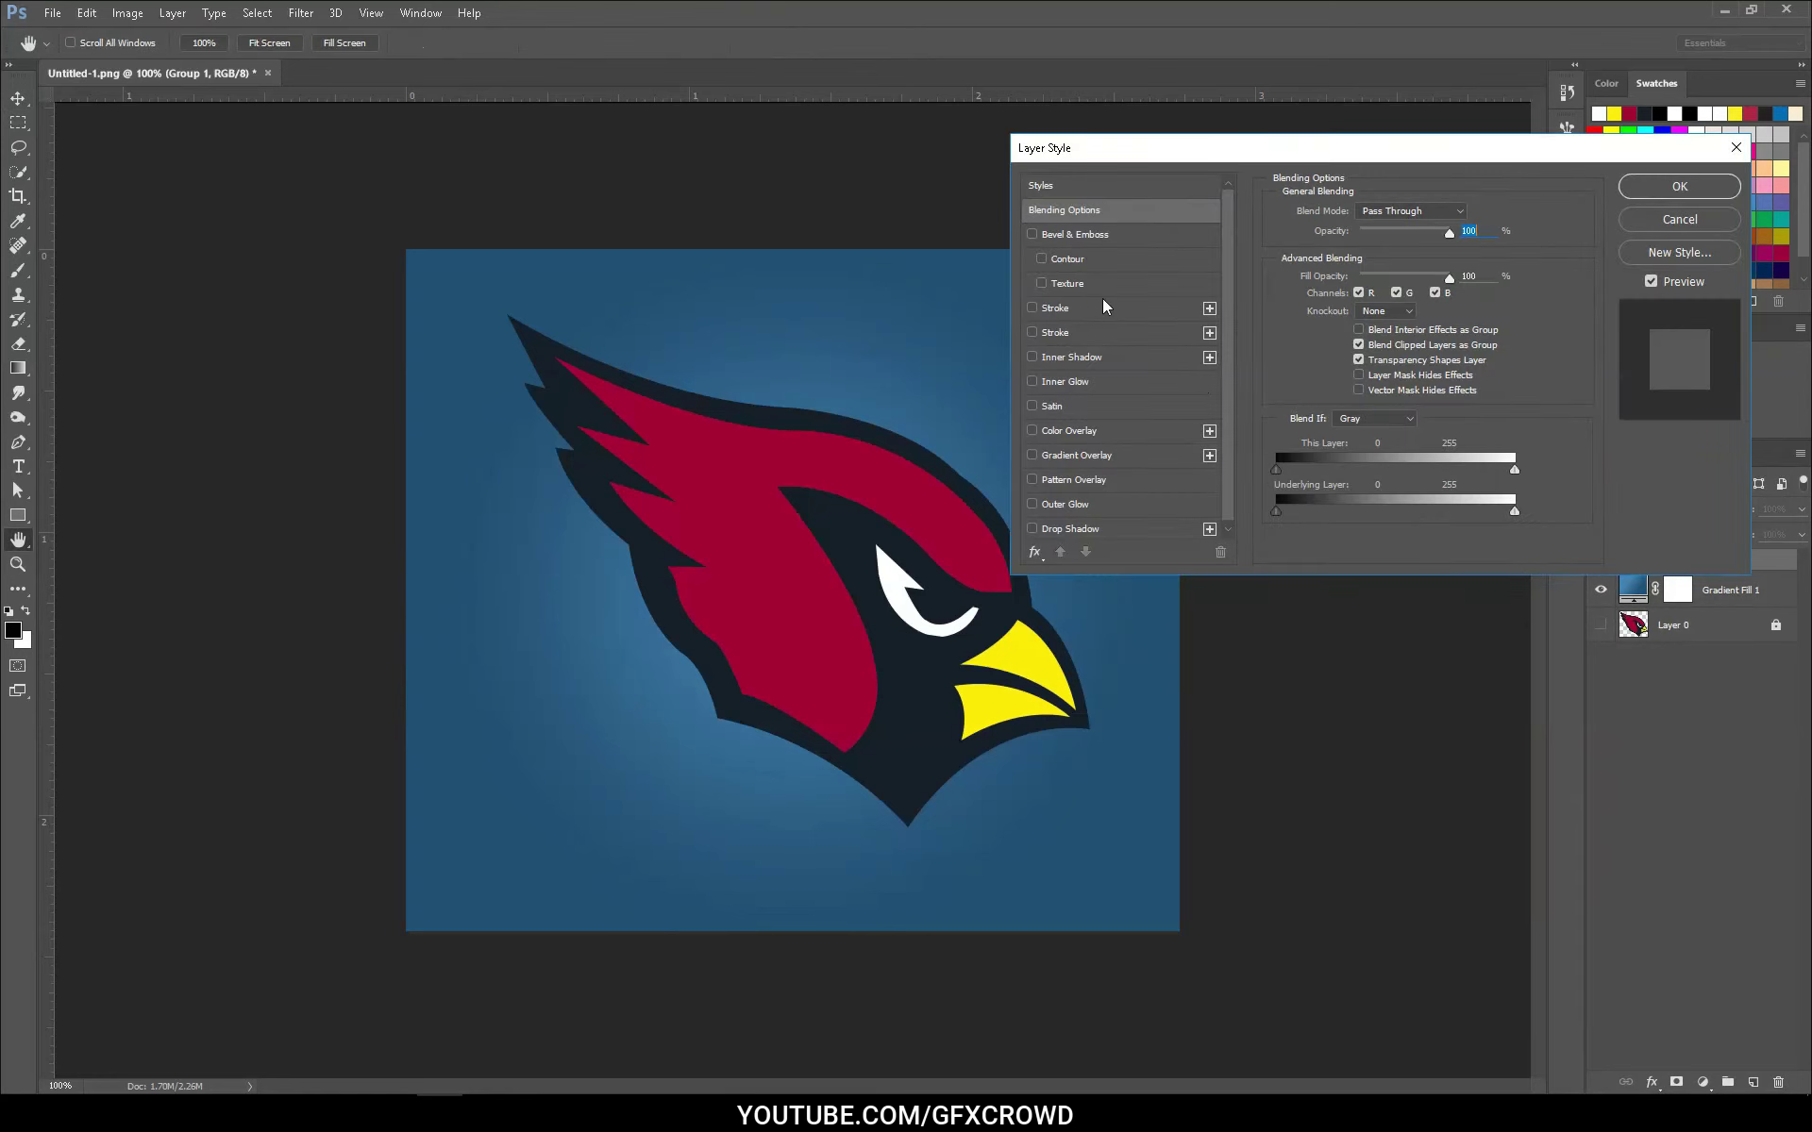
{"action": "left_click", "coordinate": [1032, 309]}
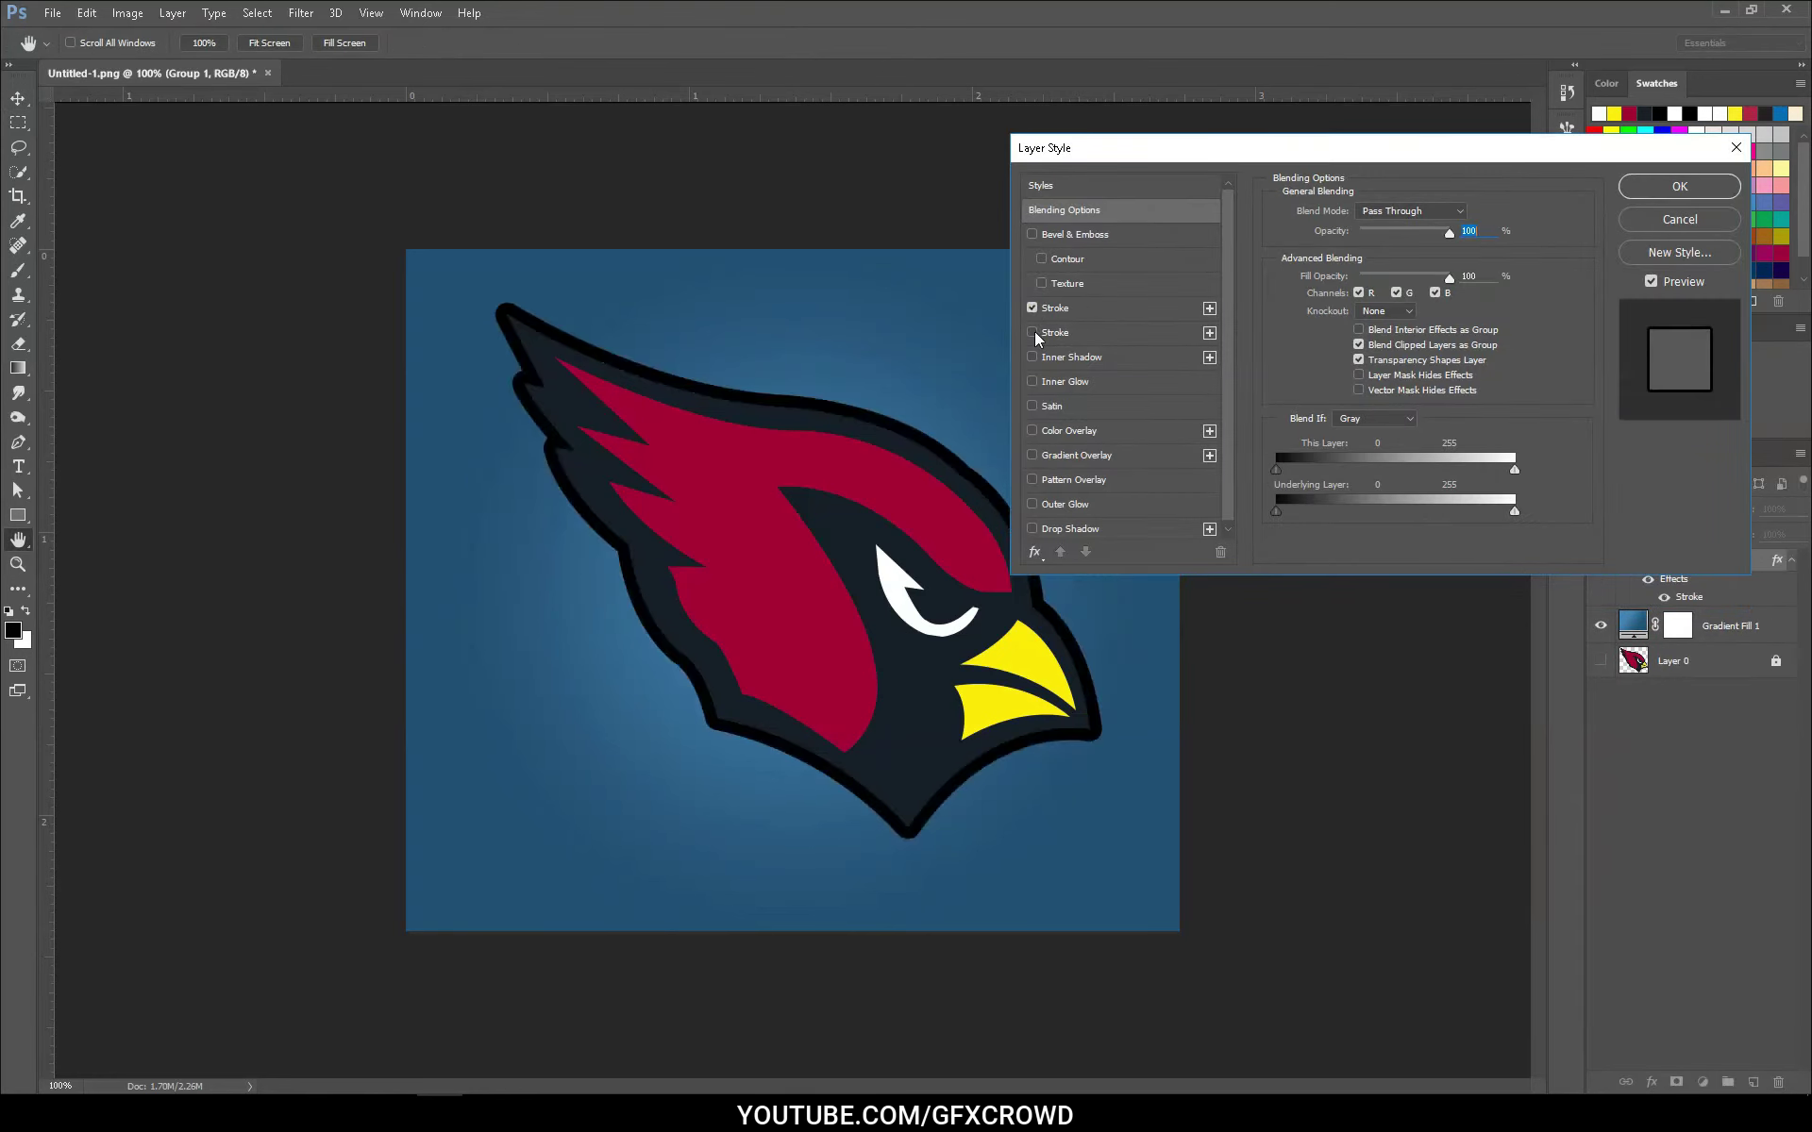
{"action": "left_click", "coordinate": [1032, 333]}
Make the first stroke light red at 6 px.
{"action": "left_click", "coordinate": [1059, 312]}
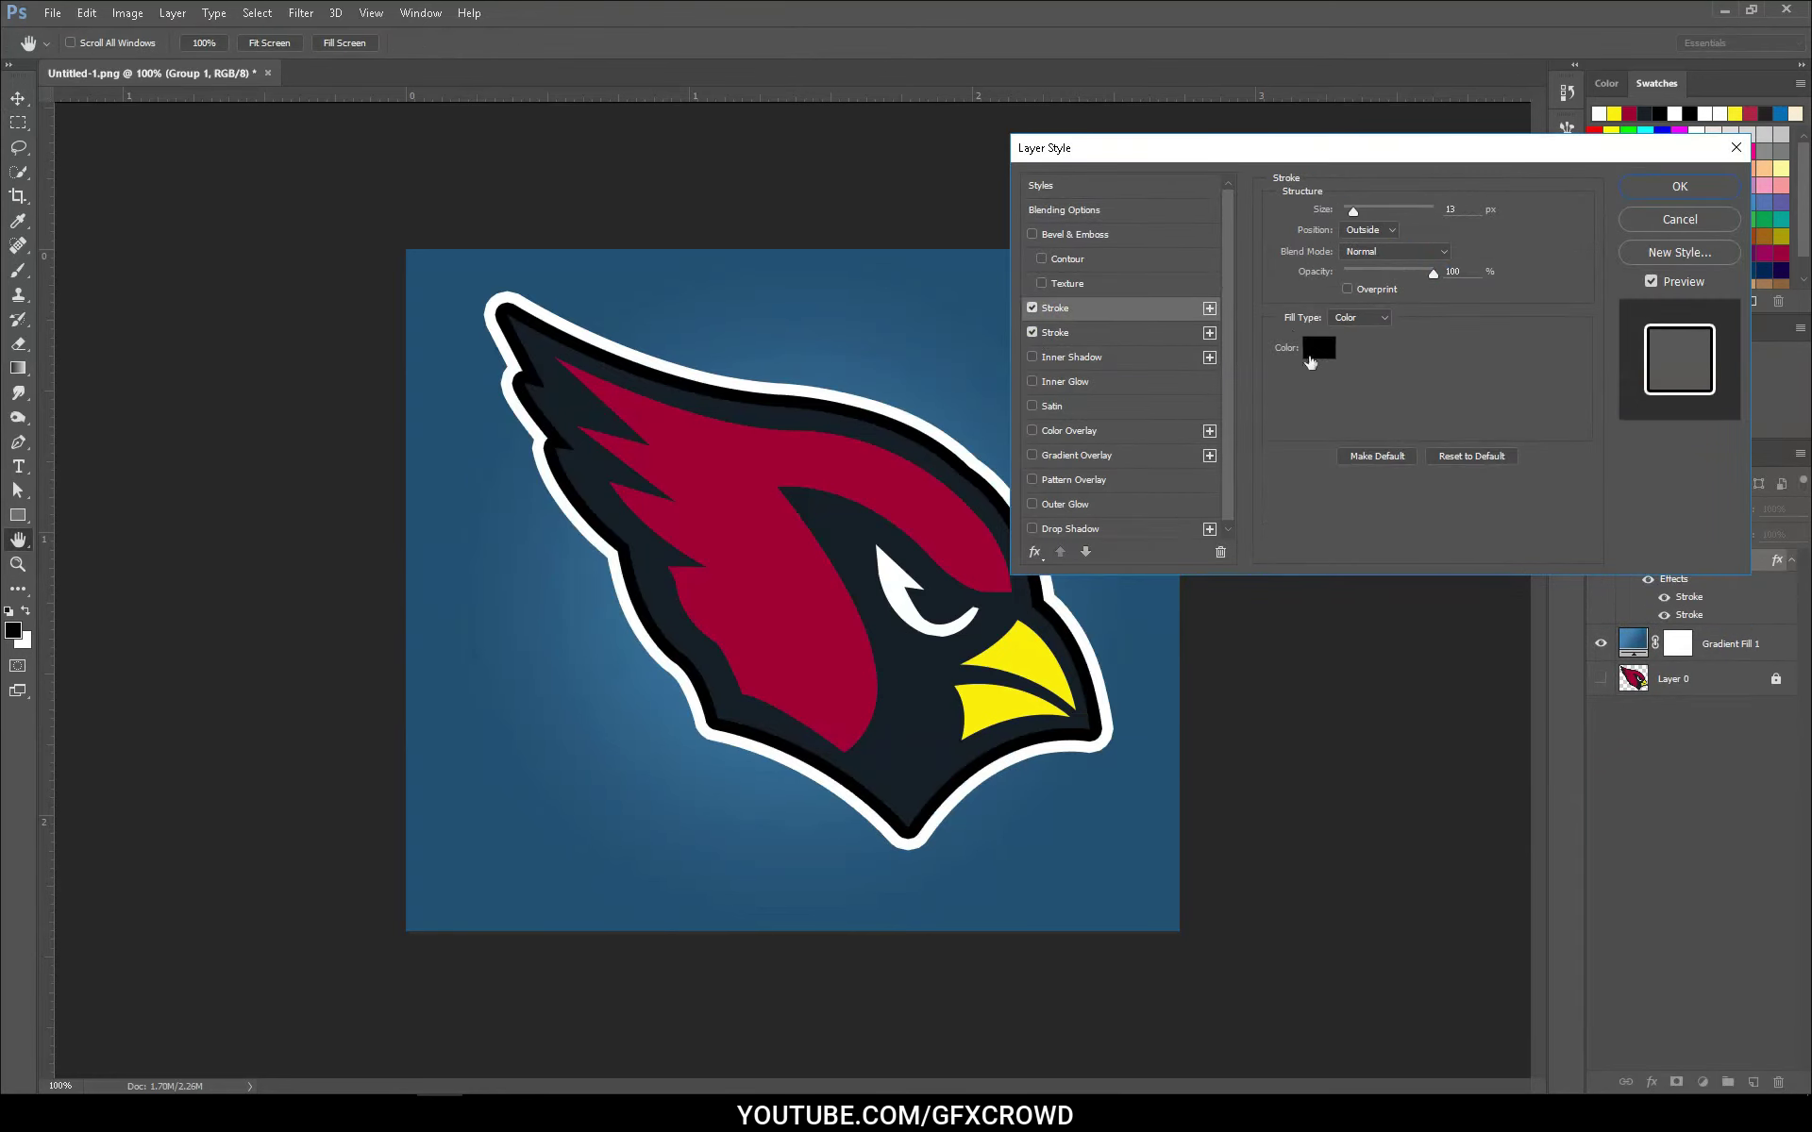
{"action": "left_click", "coordinate": [1318, 349]}
{"action": "left_click", "coordinate": [1424, 255]}
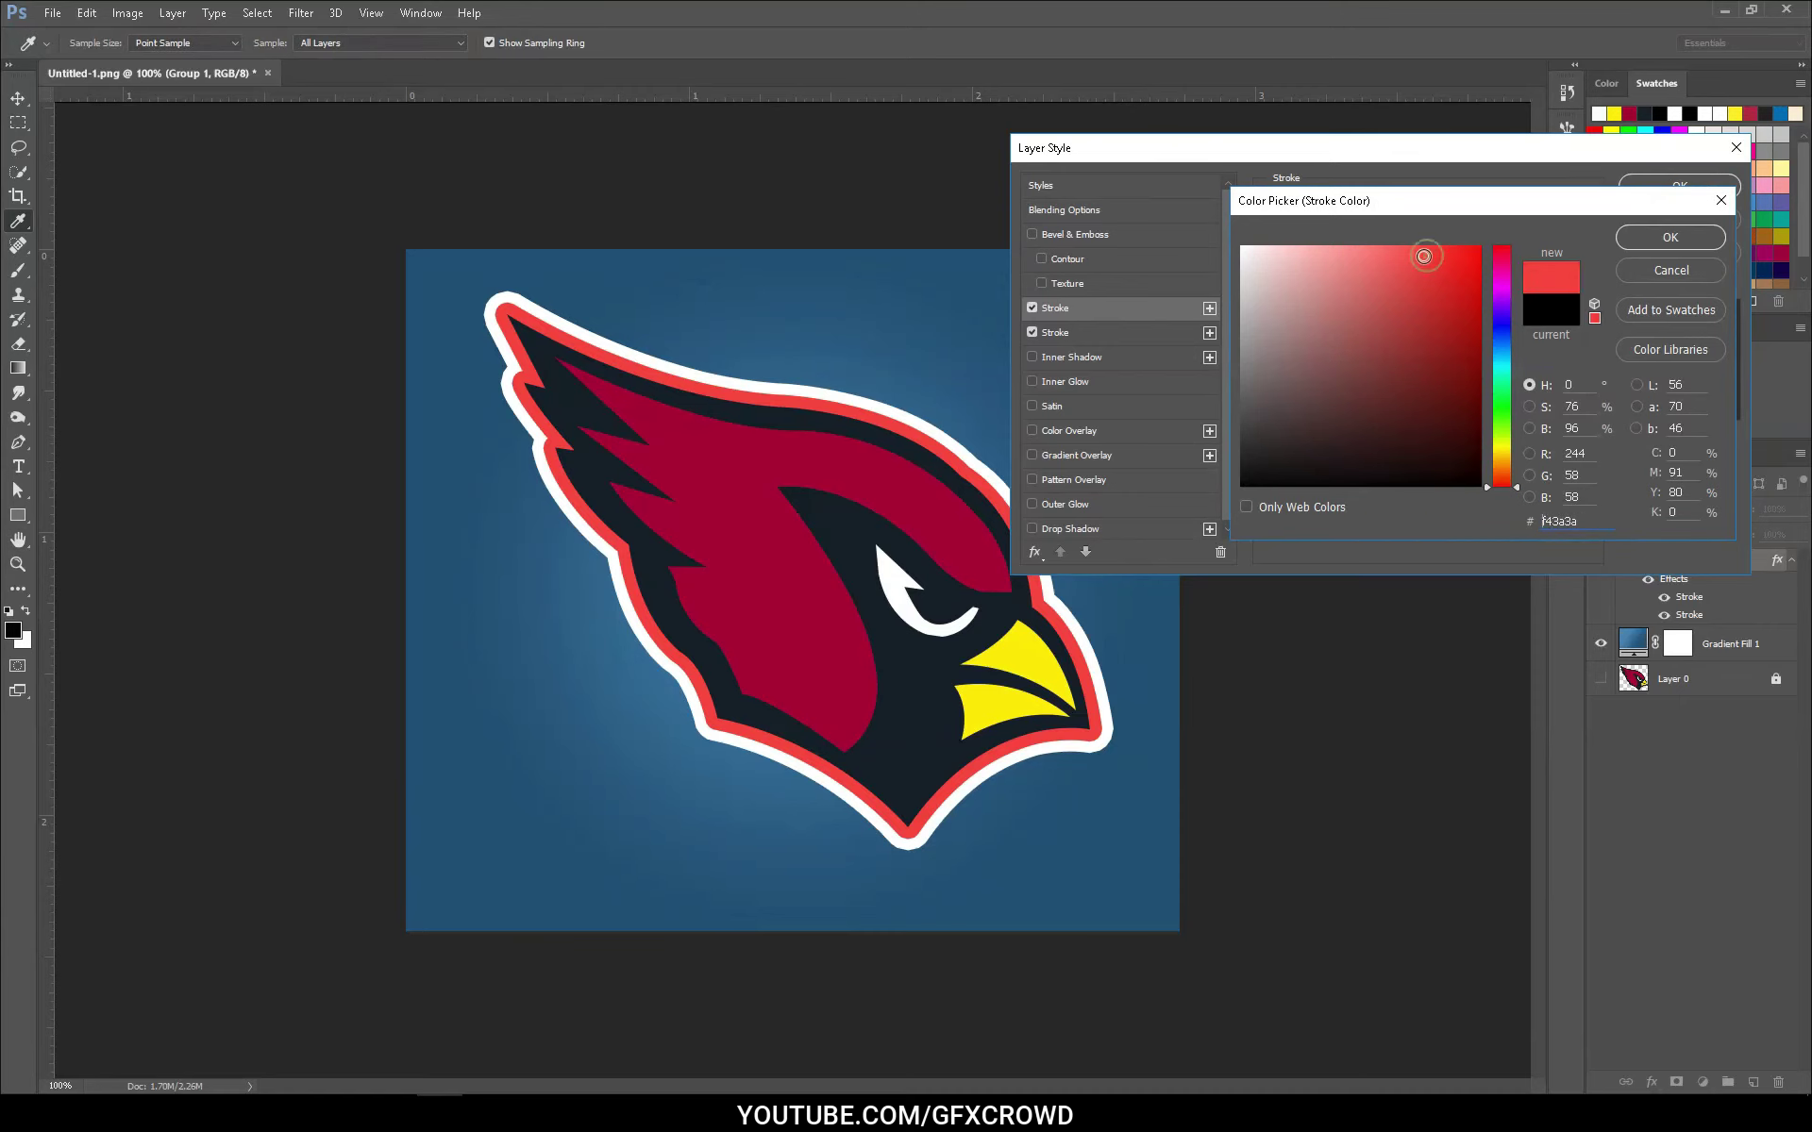
{"action": "left_click_drag", "start_coordinate": [1423, 255], "coordinate": [1402, 250]}
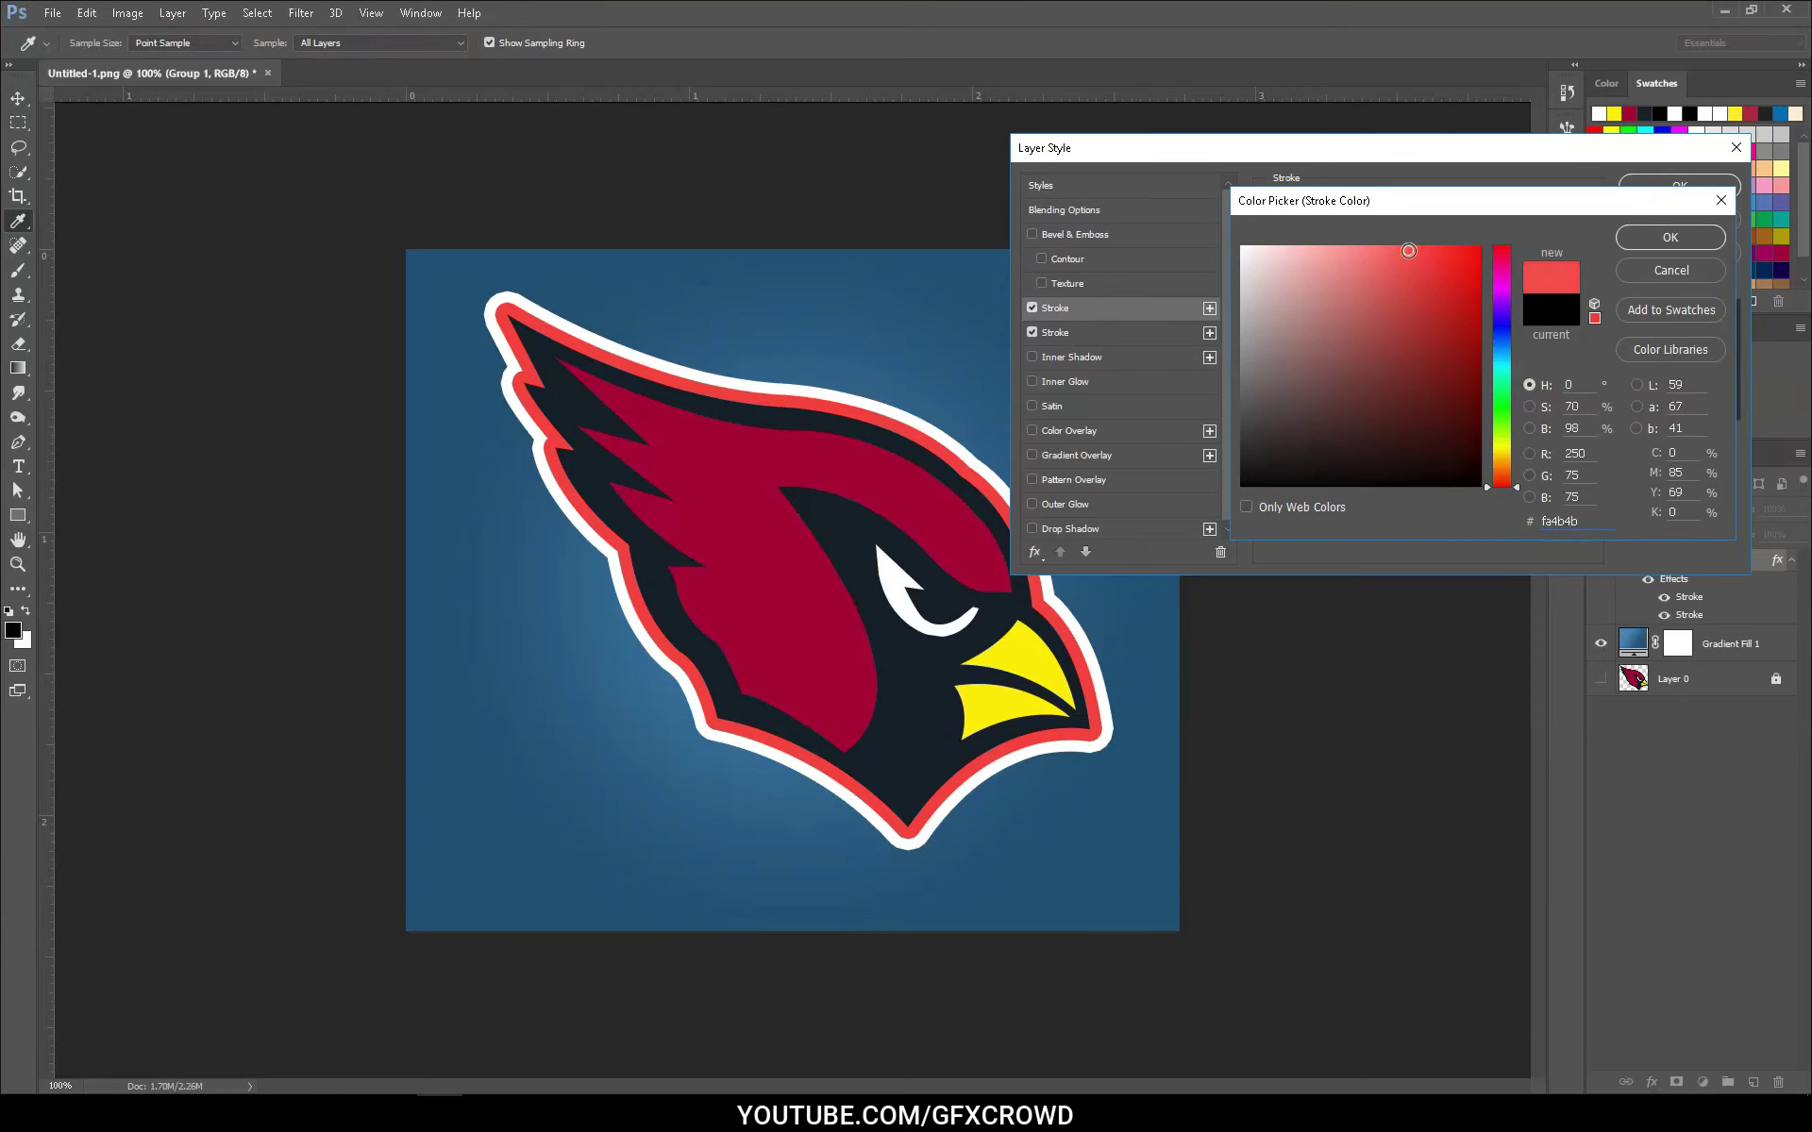
{"action": "left_click", "coordinate": [1690, 237]}
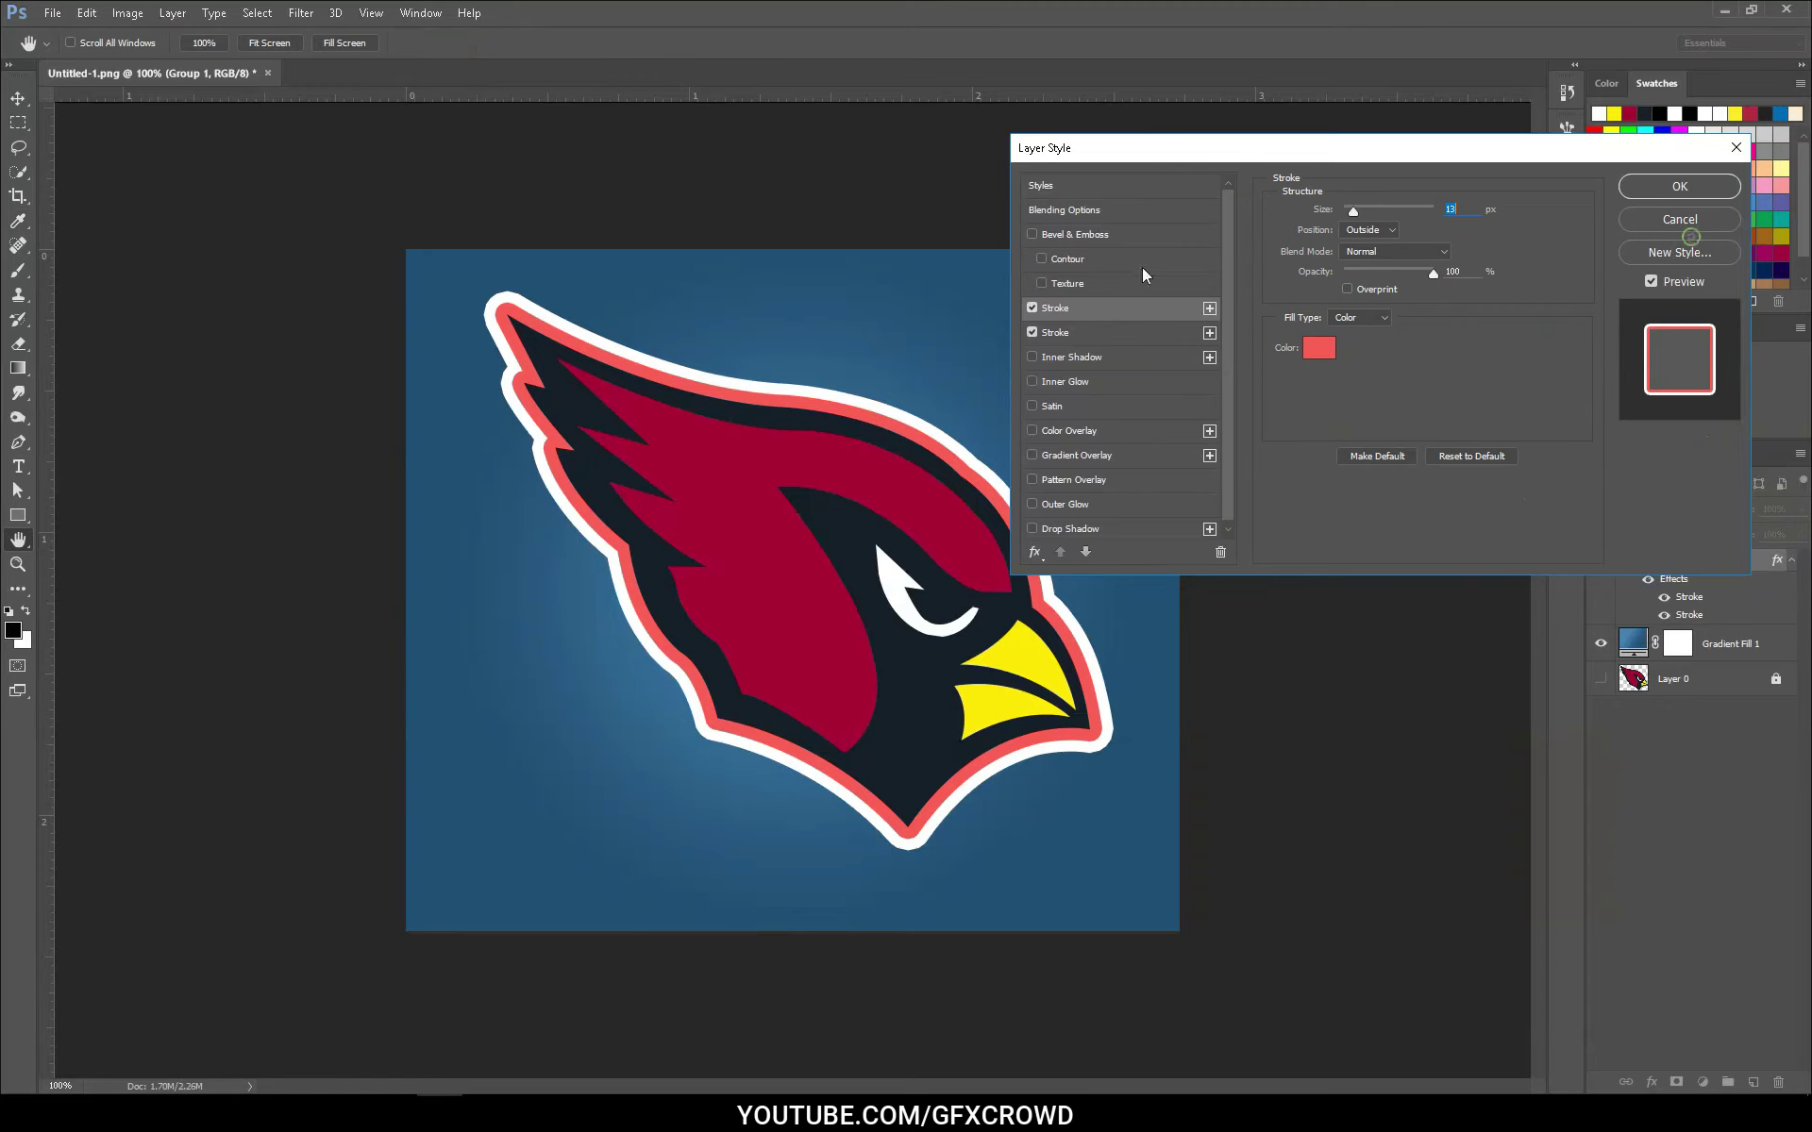
{"action": "left_click_drag", "start_coordinate": [1352, 218], "coordinate": [1348, 215]}
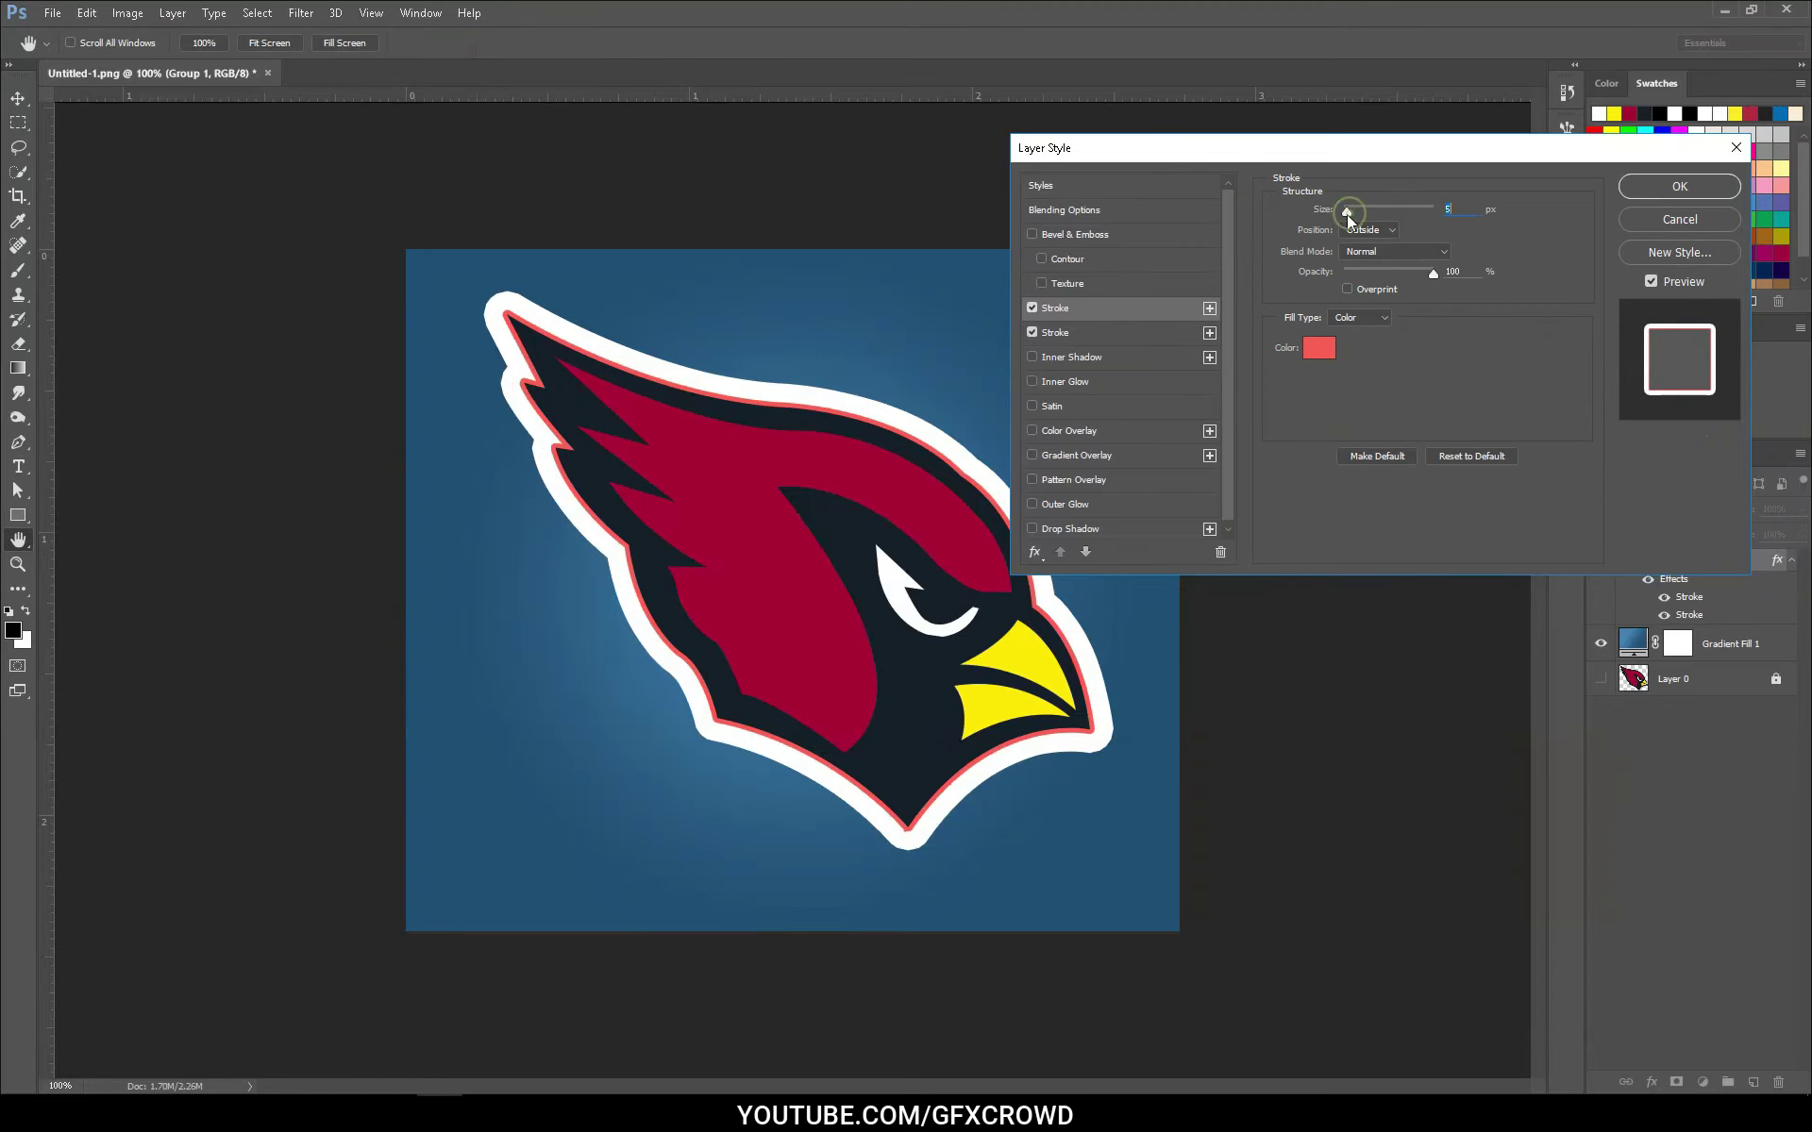
Set the second white stroke to 10 px and apply the layer styles.
{"action": "left_click", "coordinate": [1114, 327]}
{"action": "left_click_drag", "start_coordinate": [1355, 213], "coordinate": [1354, 215]}
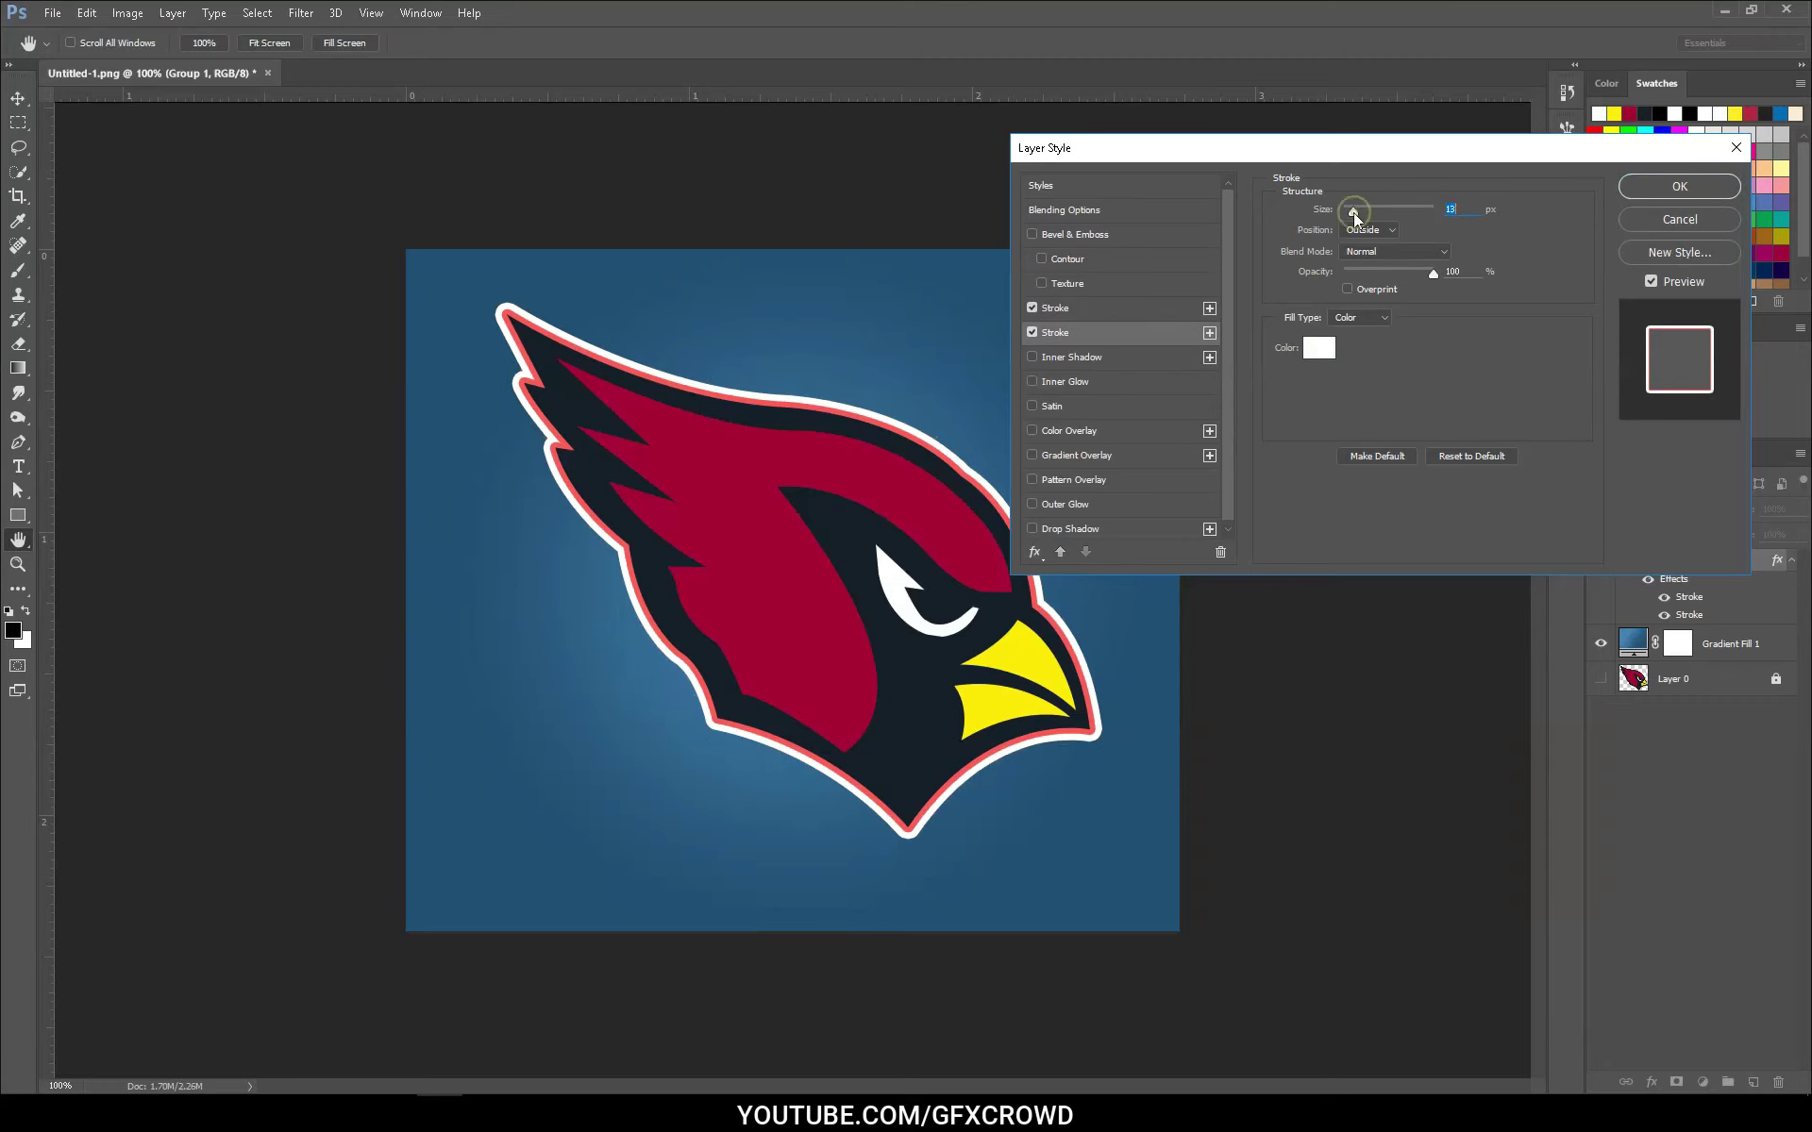
{"action": "left_click_drag", "start_coordinate": [1354, 213], "coordinate": [1354, 215]}
{"action": "left_click", "coordinate": [1642, 188]}
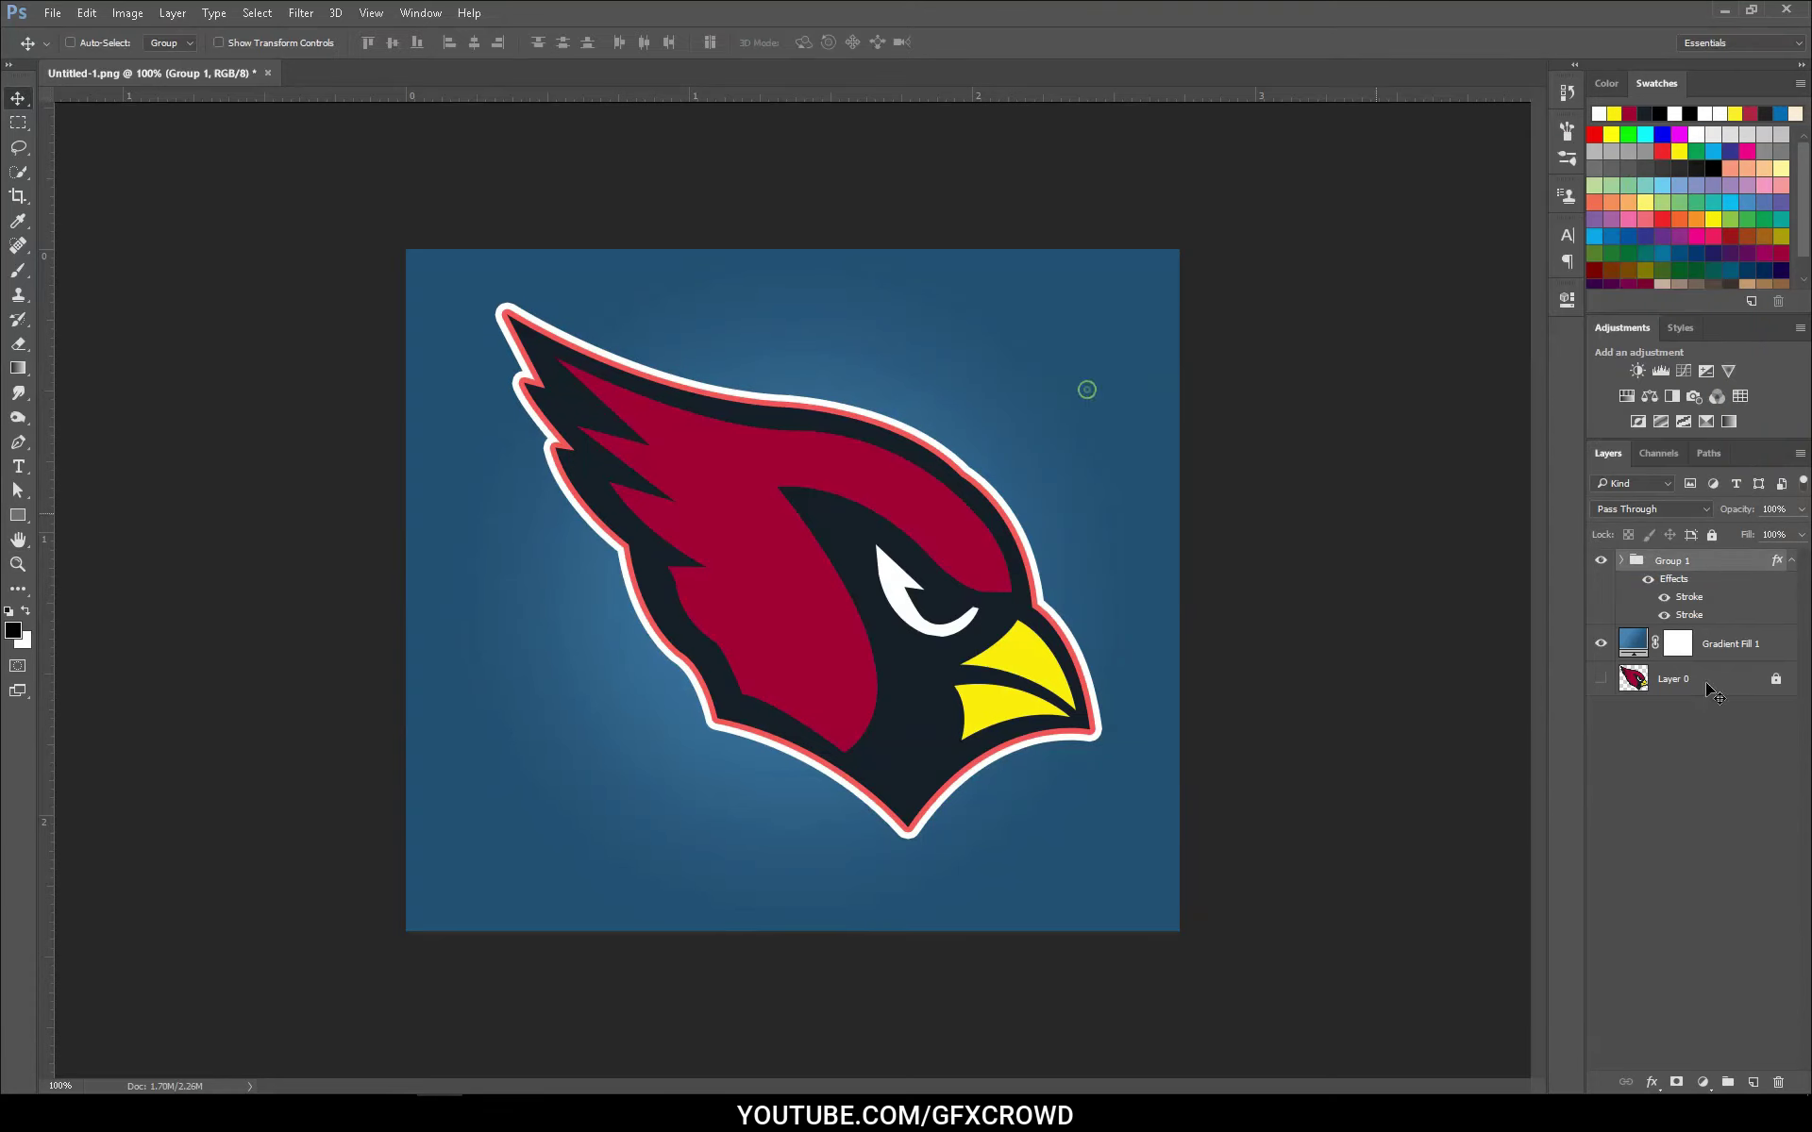
Unlock Layer 0 and move Gradient Fill 1 below it.
{"action": "left_click", "coordinate": [1792, 563]}
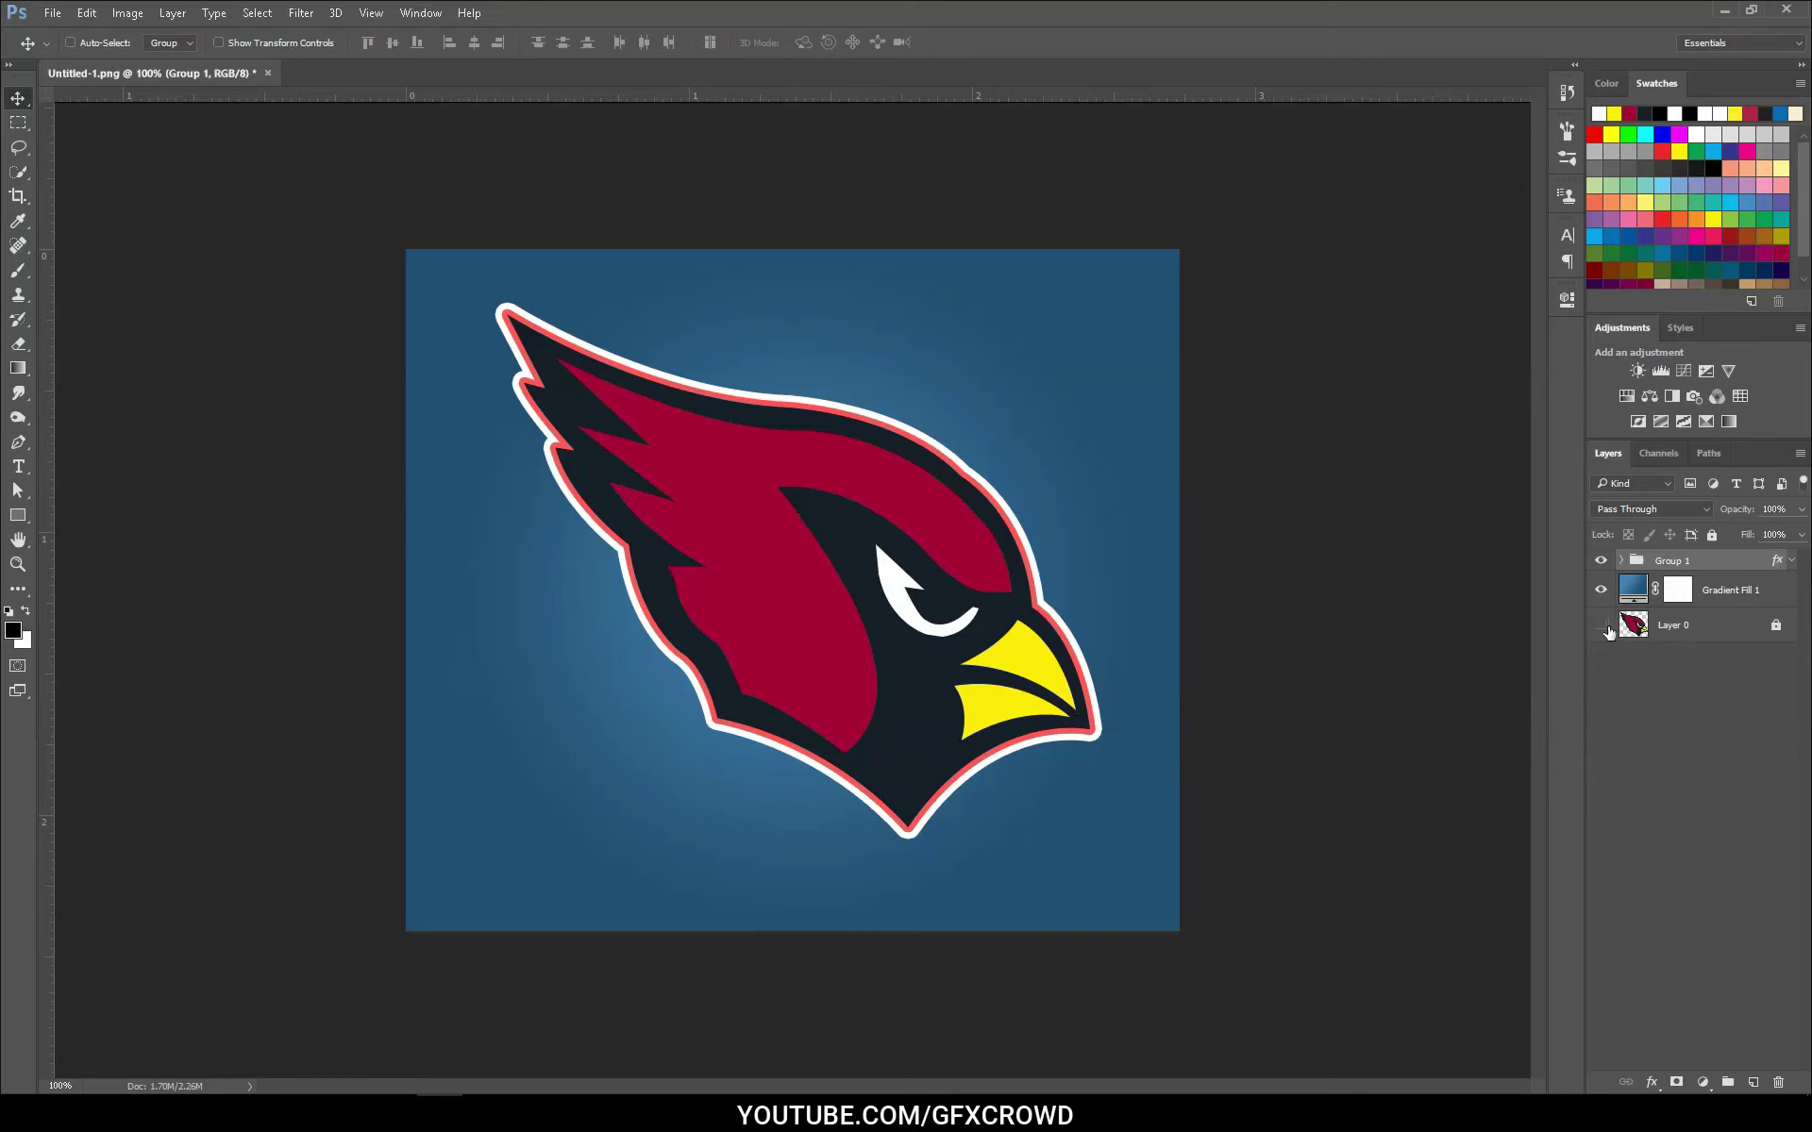
{"action": "left_click", "coordinate": [1689, 628]}
{"action": "left_click", "coordinate": [1776, 626]}
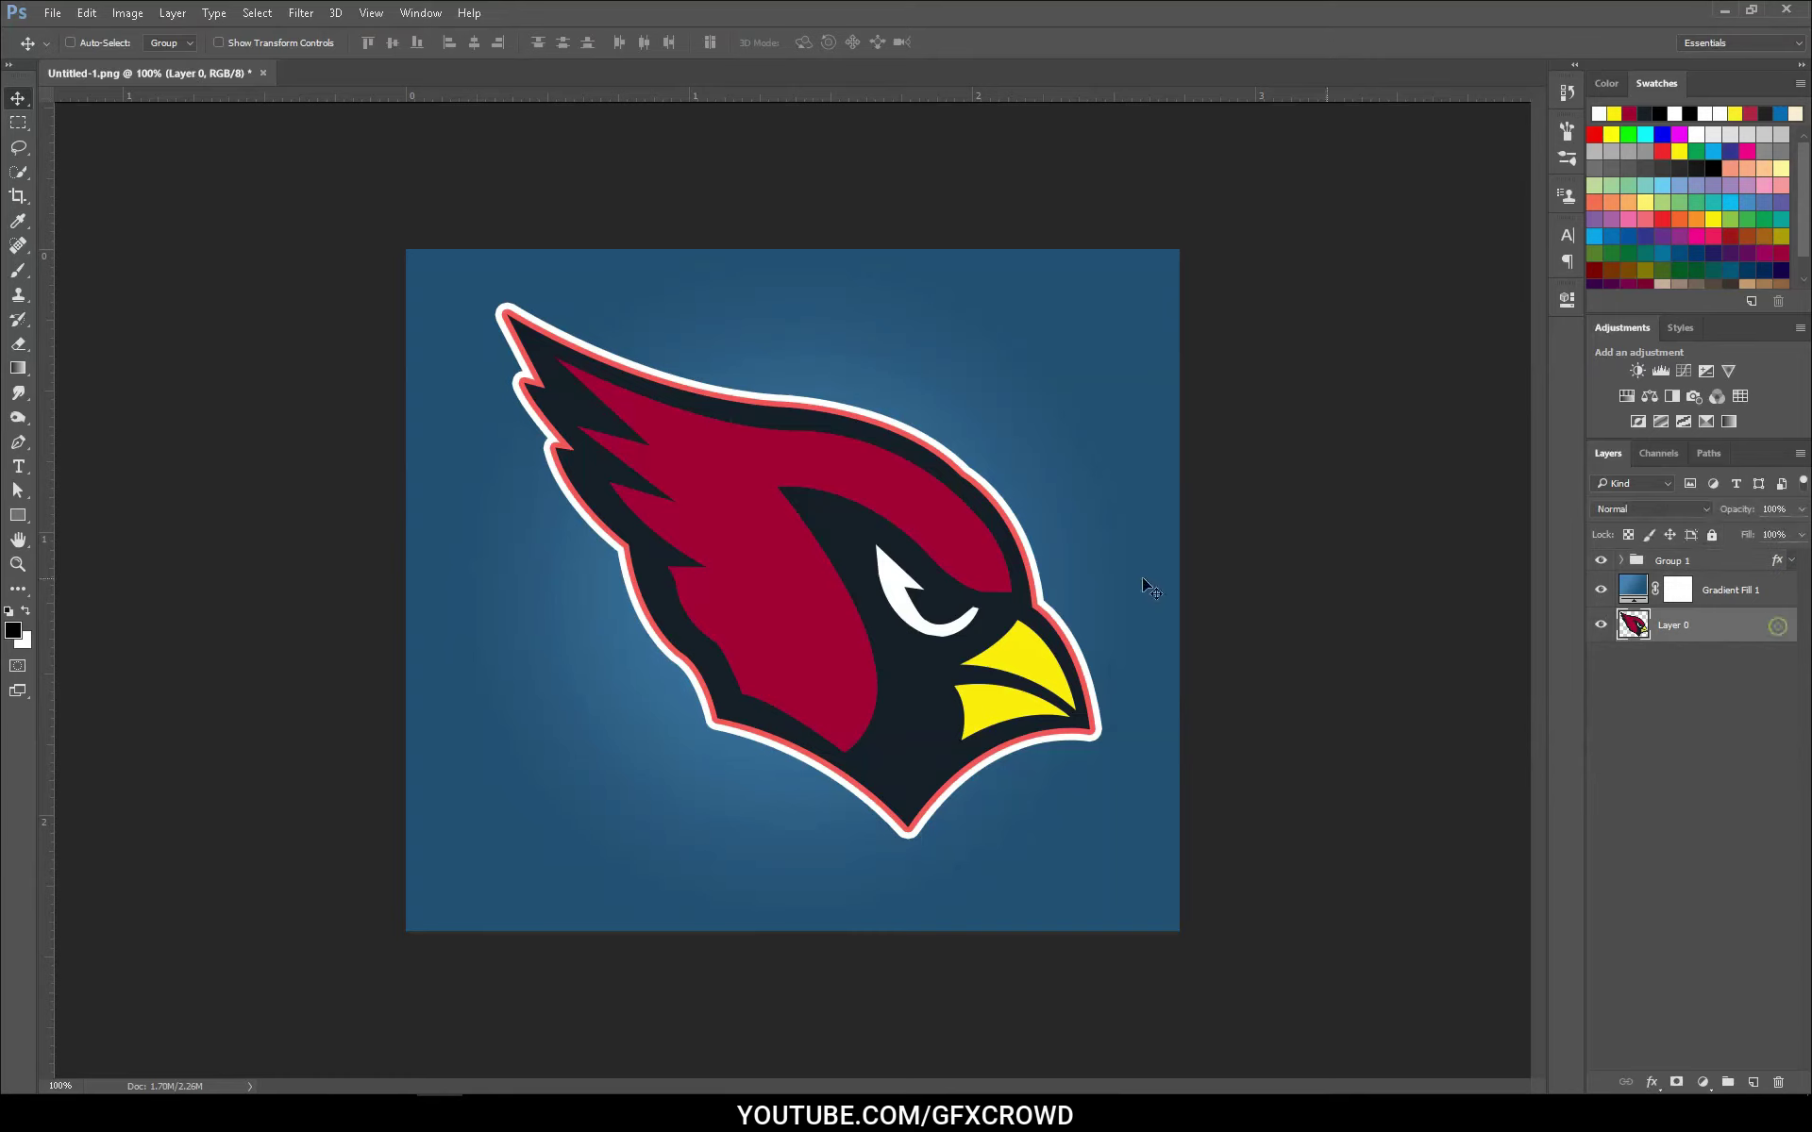
{"action": "left_click_drag", "start_coordinate": [1718, 592], "coordinate": [1701, 628]}
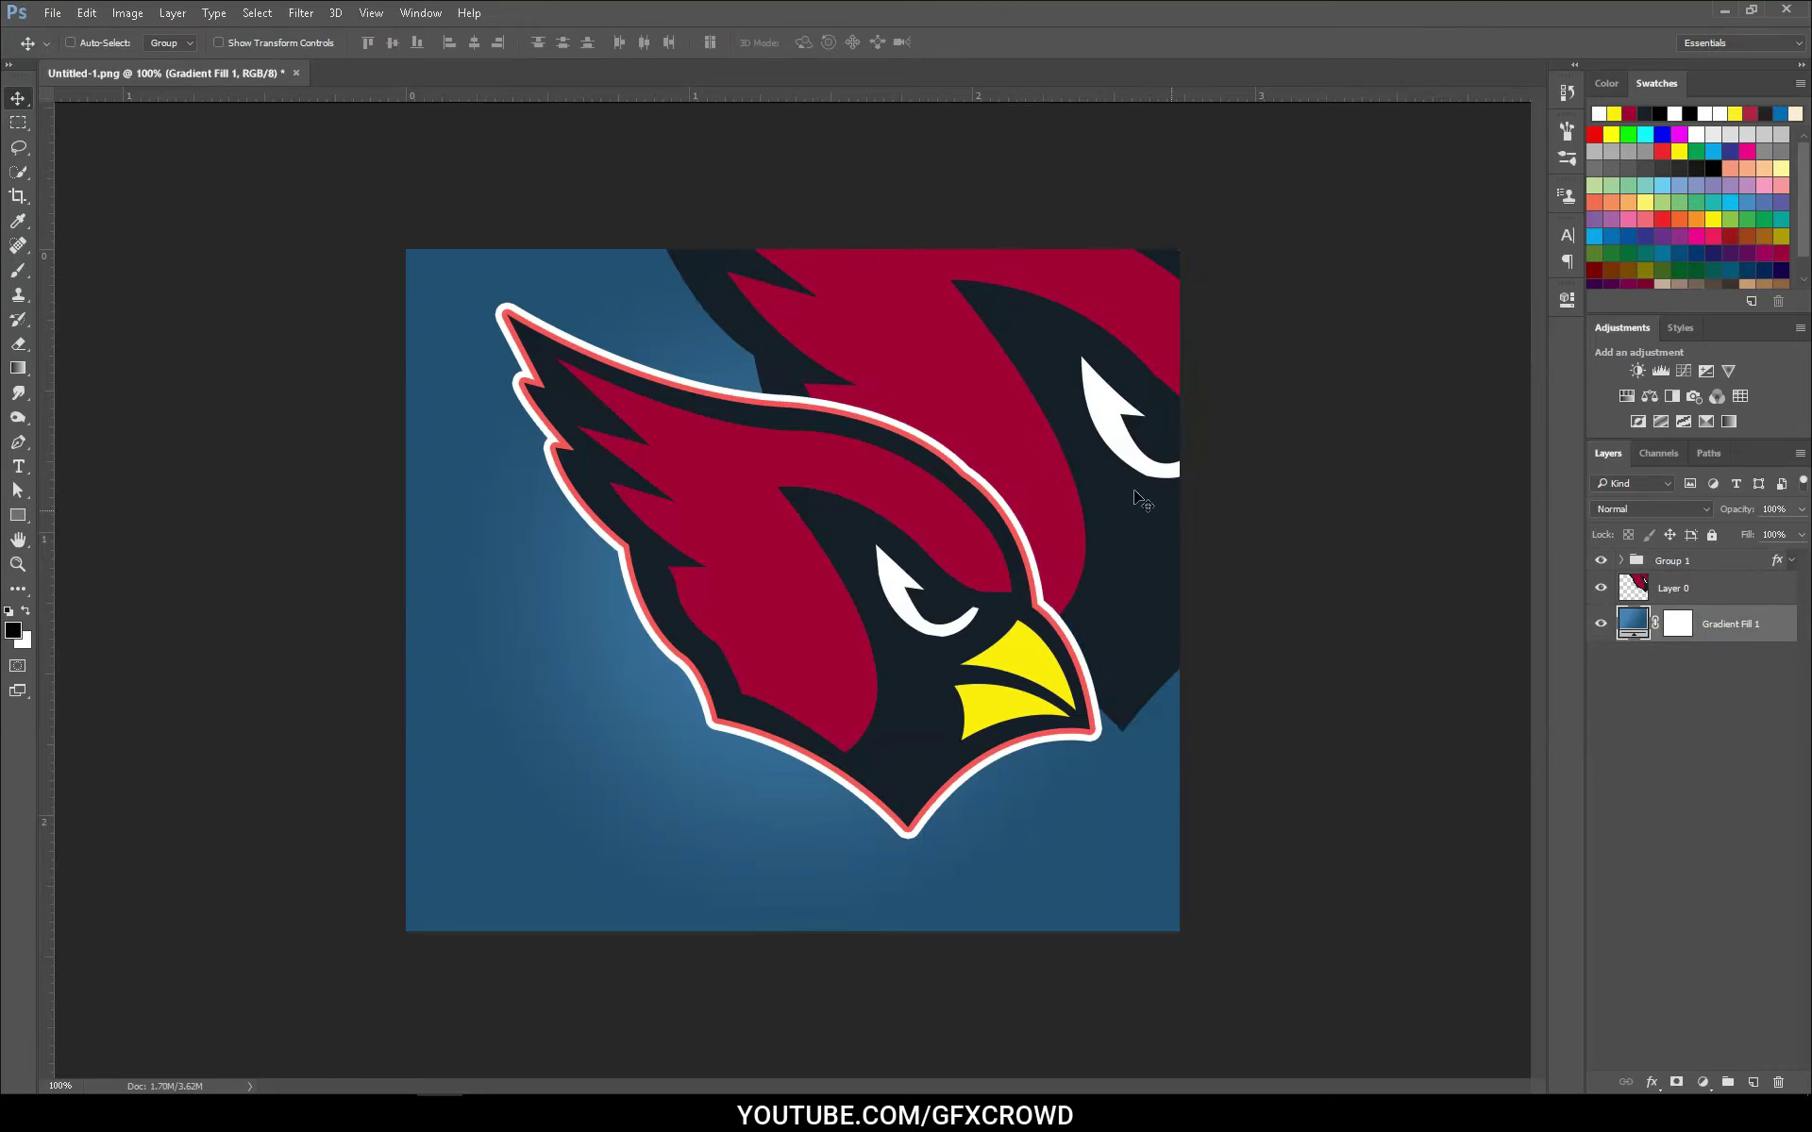
Scale the original logo down to about a third and place it in the top-right corner.
{"action": "left_click_drag", "start_coordinate": [967, 455], "coordinate": [967, 455]}
{"action": "left_click", "coordinate": [273, 47]}
{"action": "left_click_drag", "start_coordinate": [934, 376], "coordinate": [878, 384]}
{"action": "left_click", "coordinate": [887, 330], "text": "ctrl"}
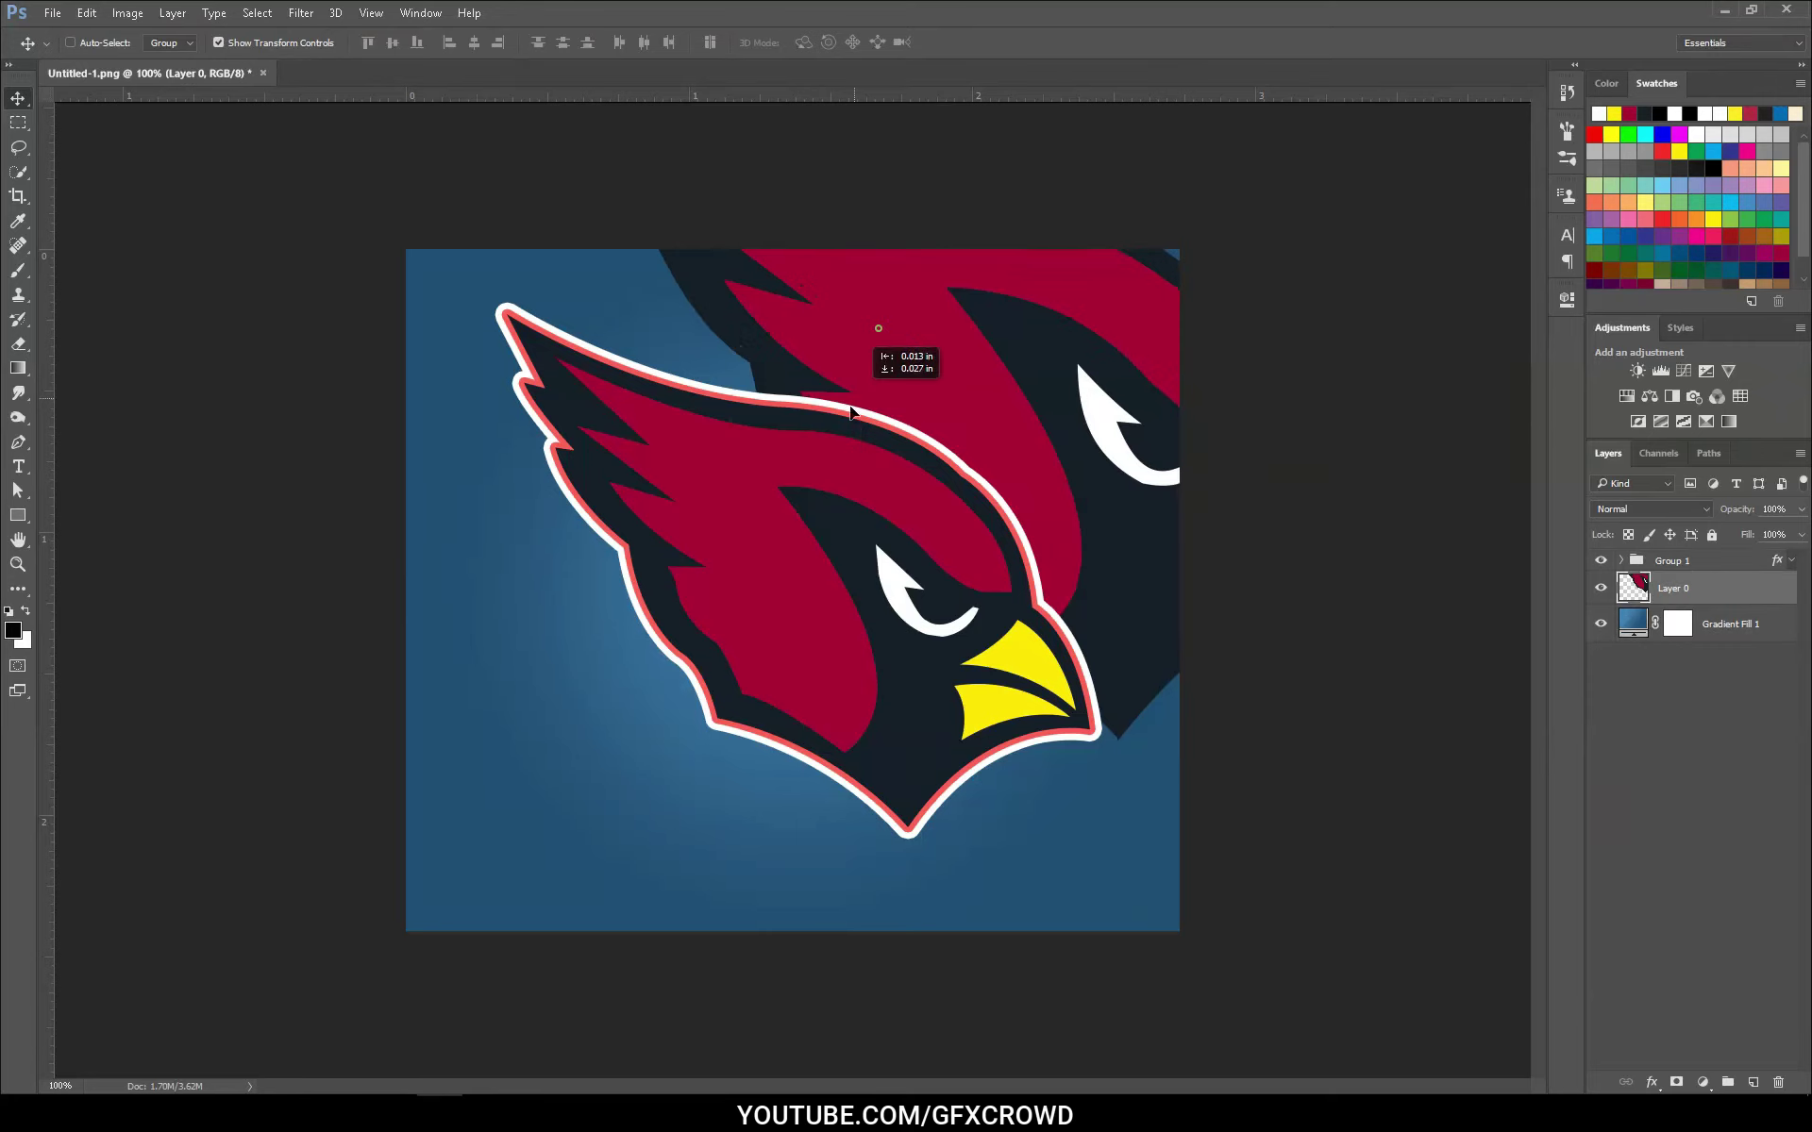
{"action": "left_click_drag", "start_coordinate": [895, 317], "coordinate": [852, 415]}
{"action": "left_click_drag", "start_coordinate": [552, 150], "coordinate": [1060, 600]}
{"action": "left_click_drag", "start_coordinate": [1146, 651], "coordinate": [959, 319]}
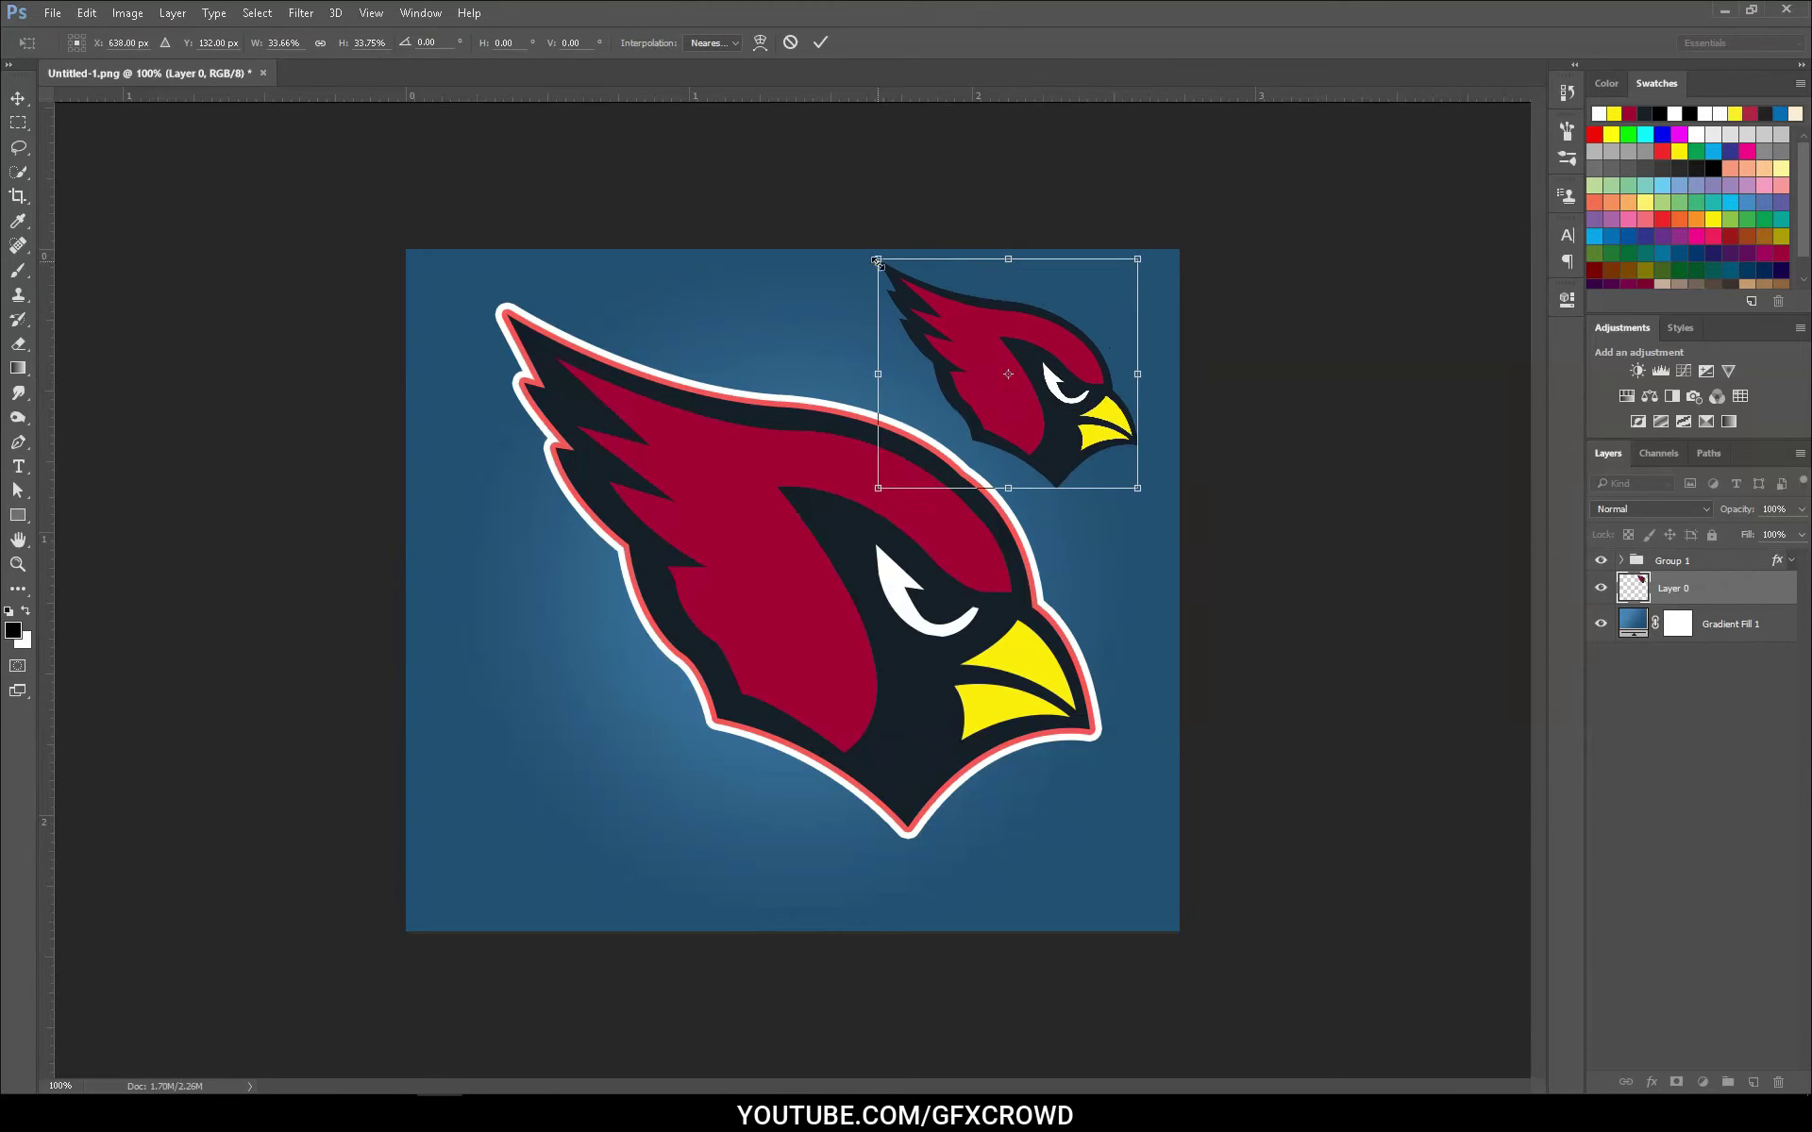
{"action": "left_click_drag", "start_coordinate": [876, 261], "coordinate": [906, 283]}
{"action": "left_click", "coordinate": [18, 97]}
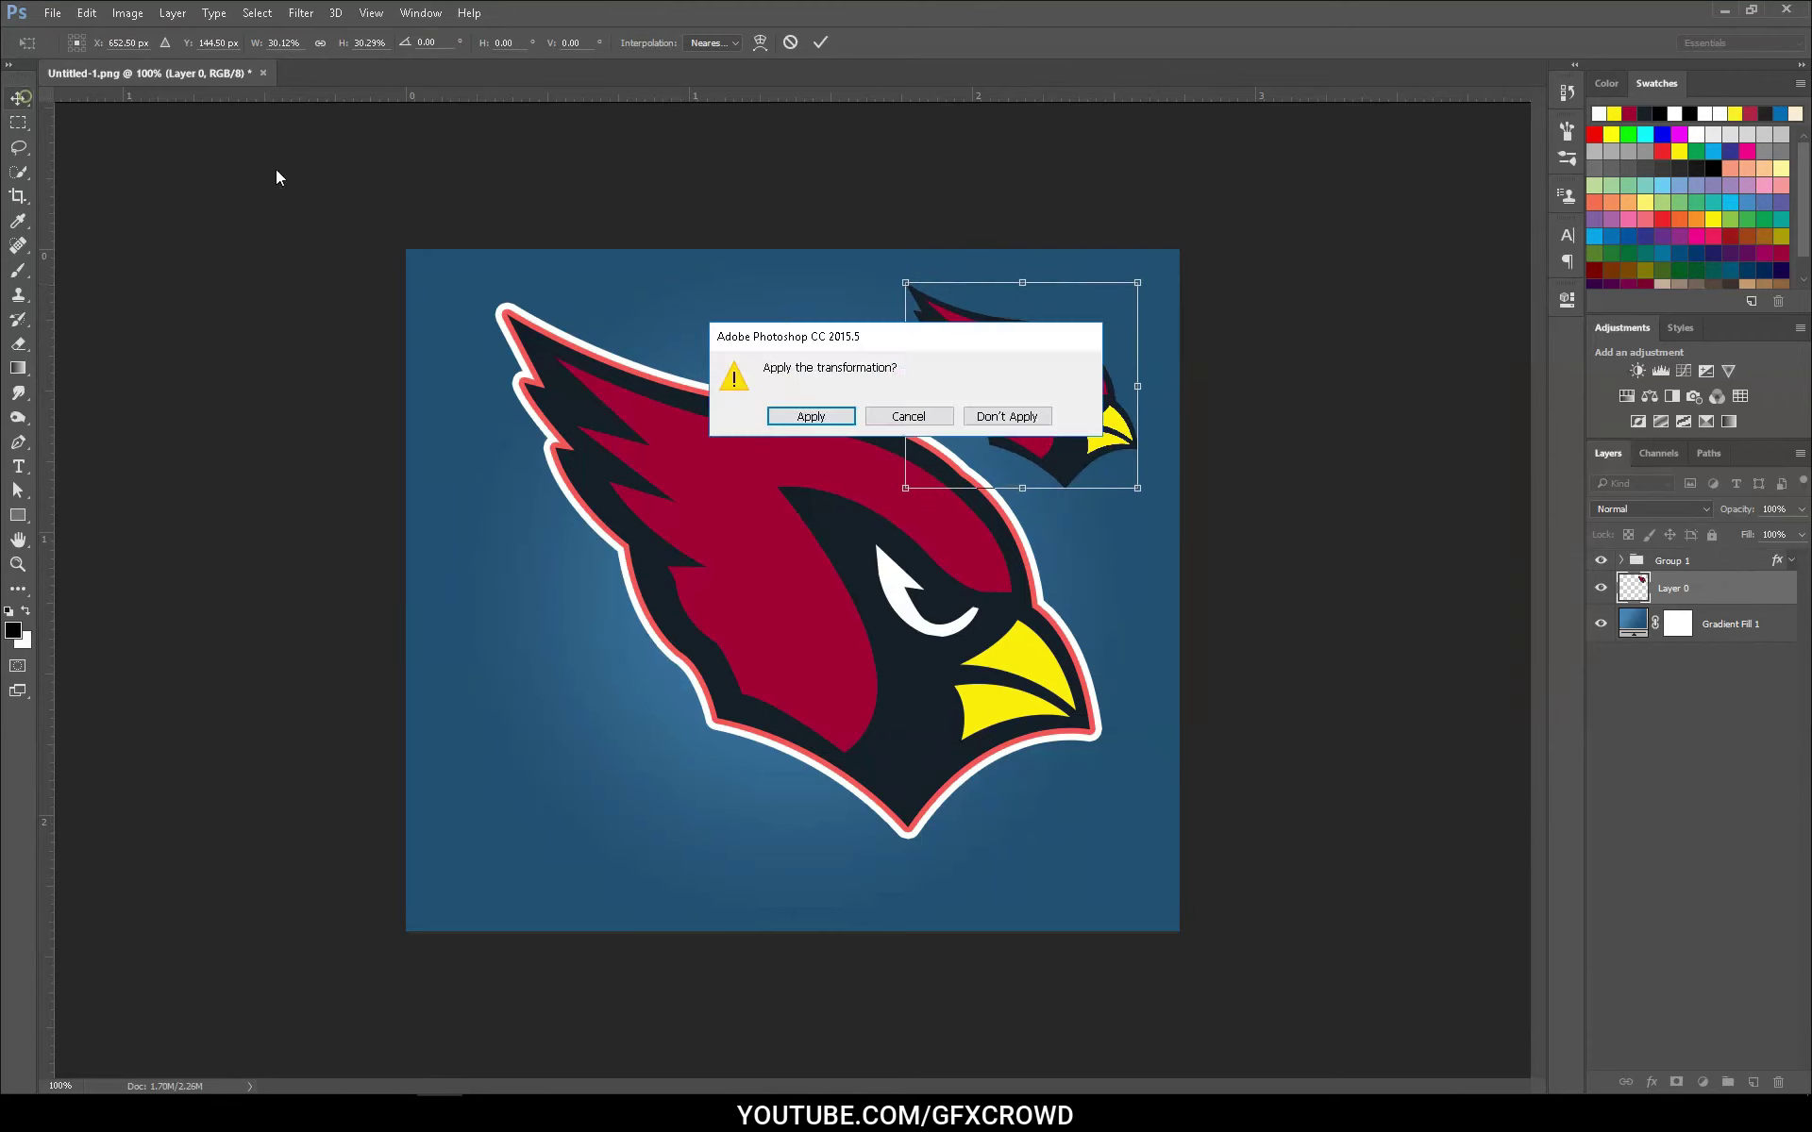
{"action": "left_click", "coordinate": [821, 416]}
{"action": "left_click", "coordinate": [247, 41]}
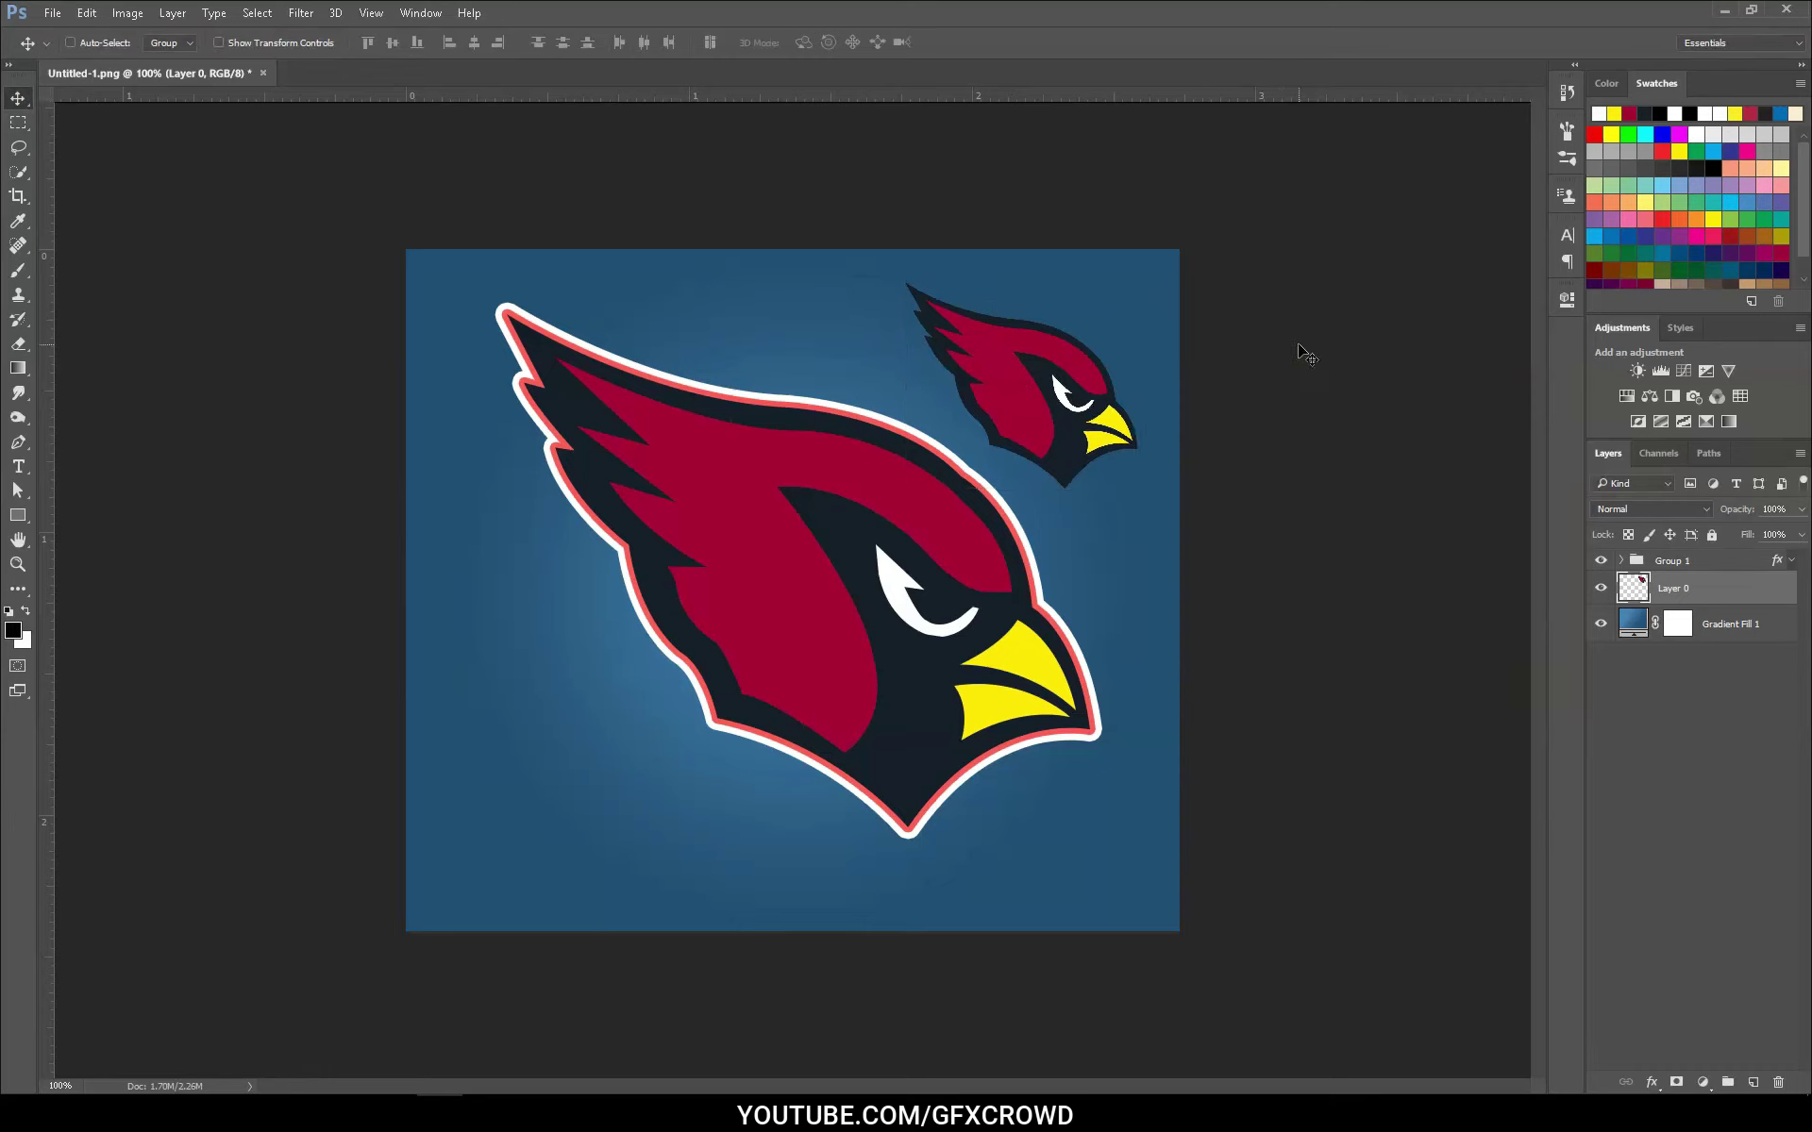